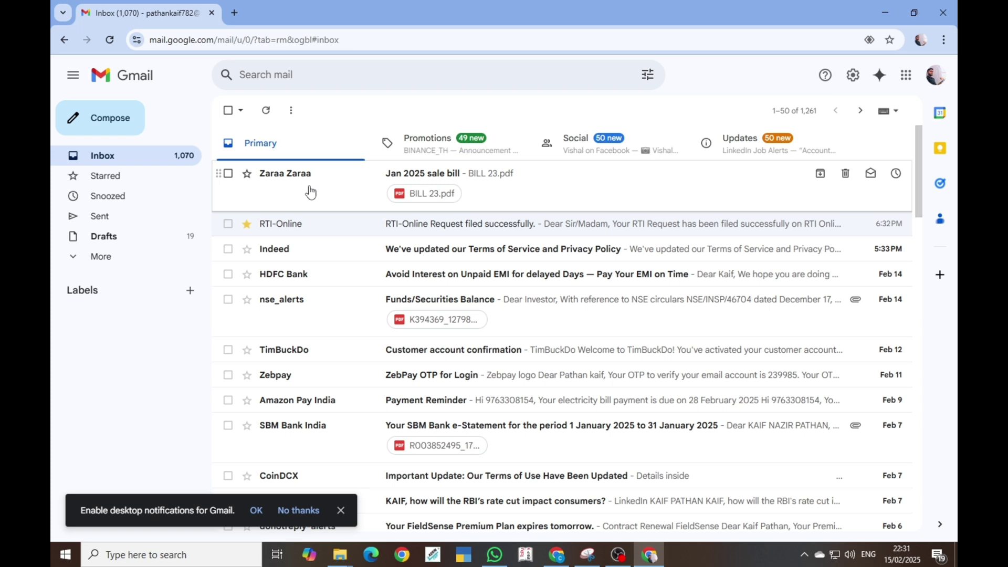
Open the "Jan 2025 sale bill" email and dismiss the emoji tip and the desktop notification prompt
{"action": "left_click", "coordinate": [353, 201]}
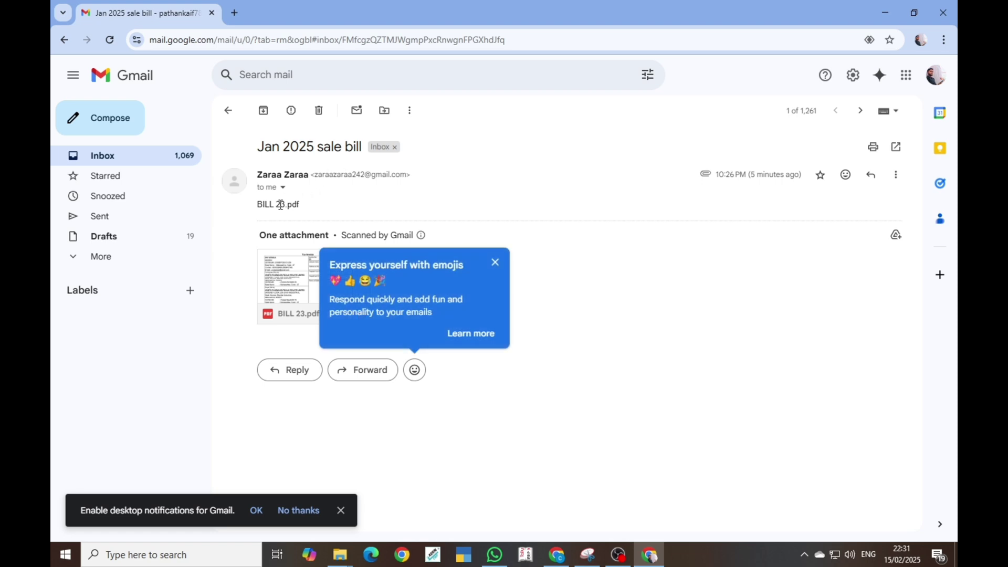
{"action": "left_click", "coordinate": [496, 263]}
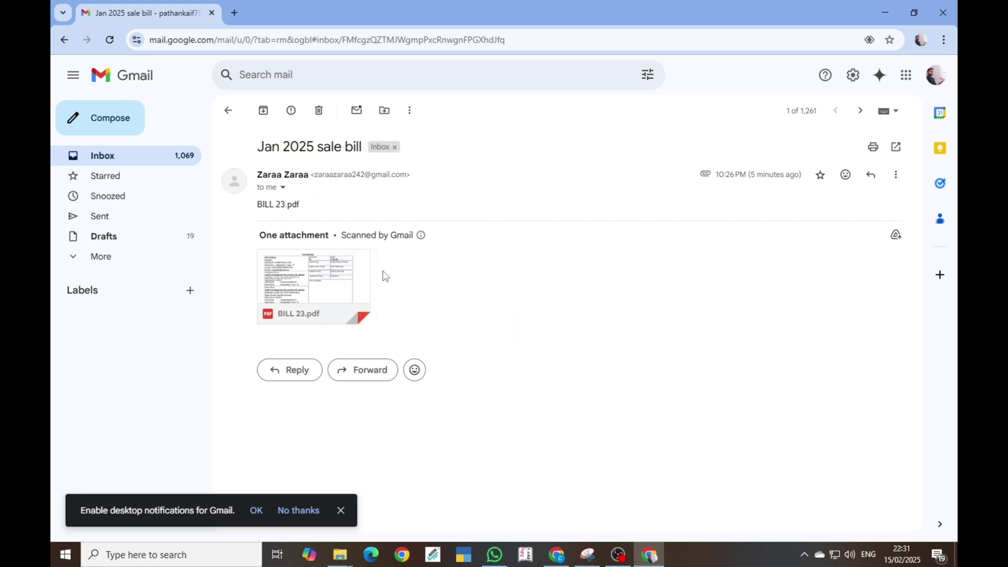
{"action": "mouse_move", "coordinate": [328, 263]}
{"action": "mouse_move", "coordinate": [331, 326]}
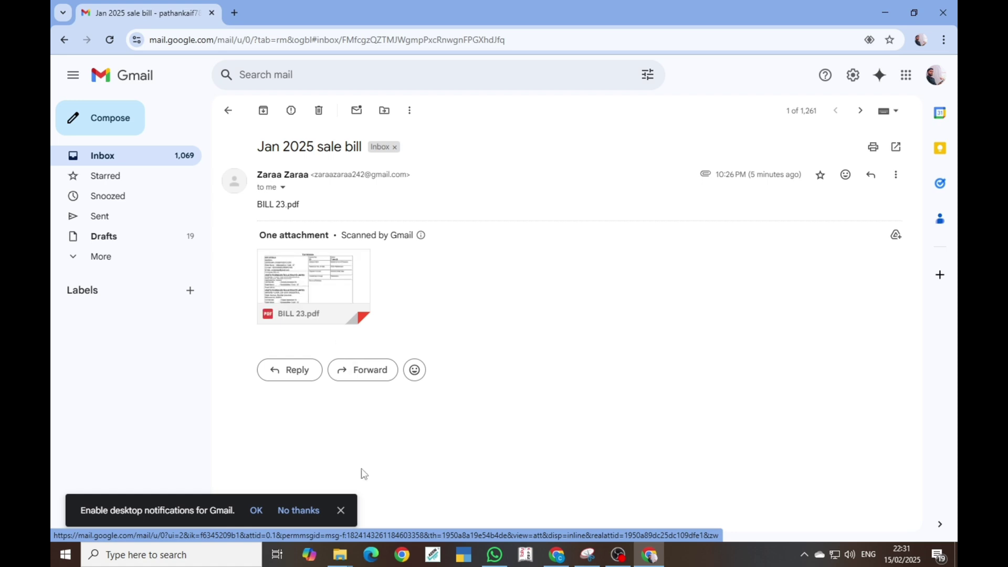
{"action": "left_click", "coordinate": [341, 511]}
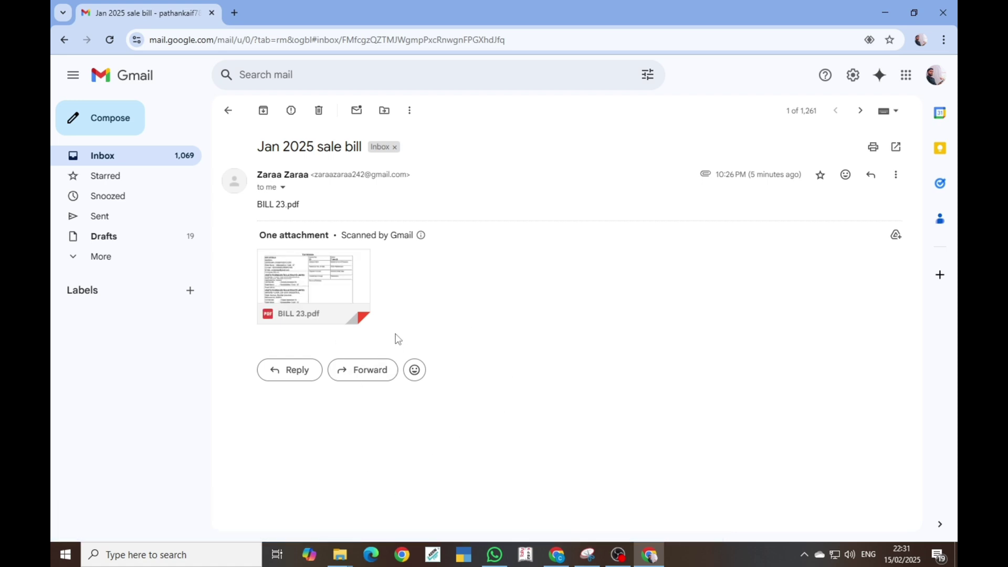
Download the BILL 23.pdf attachment, show it in a maximized Downloads folder window and copy the file
{"action": "mouse_move", "coordinate": [351, 296]}
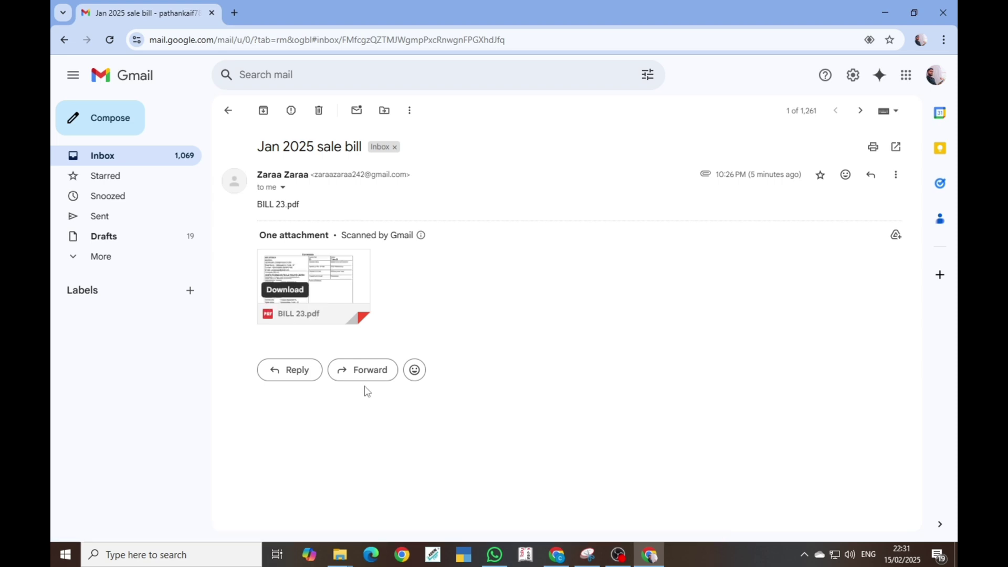
{"action": "left_click", "coordinate": [283, 310]}
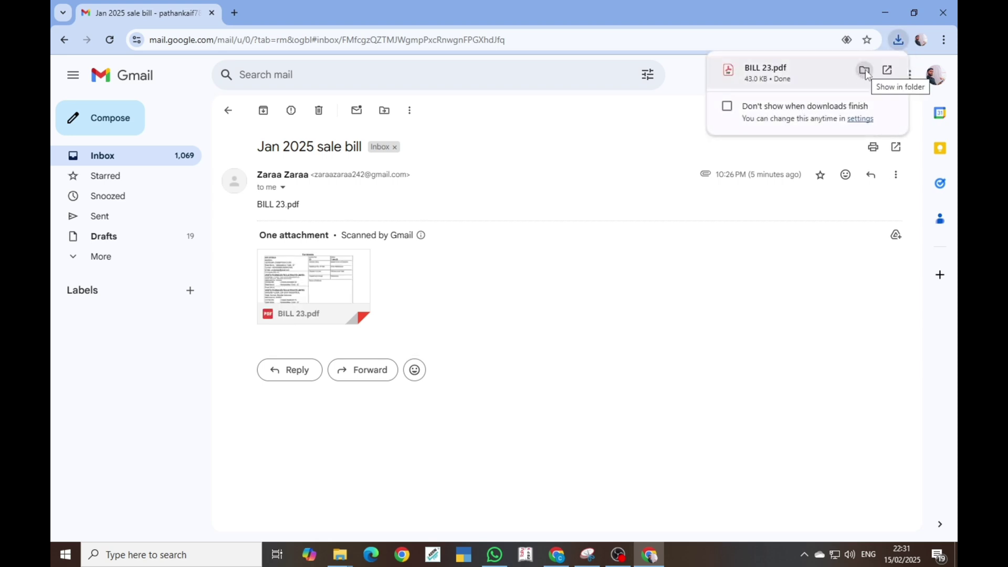
{"action": "left_click", "coordinate": [865, 69]}
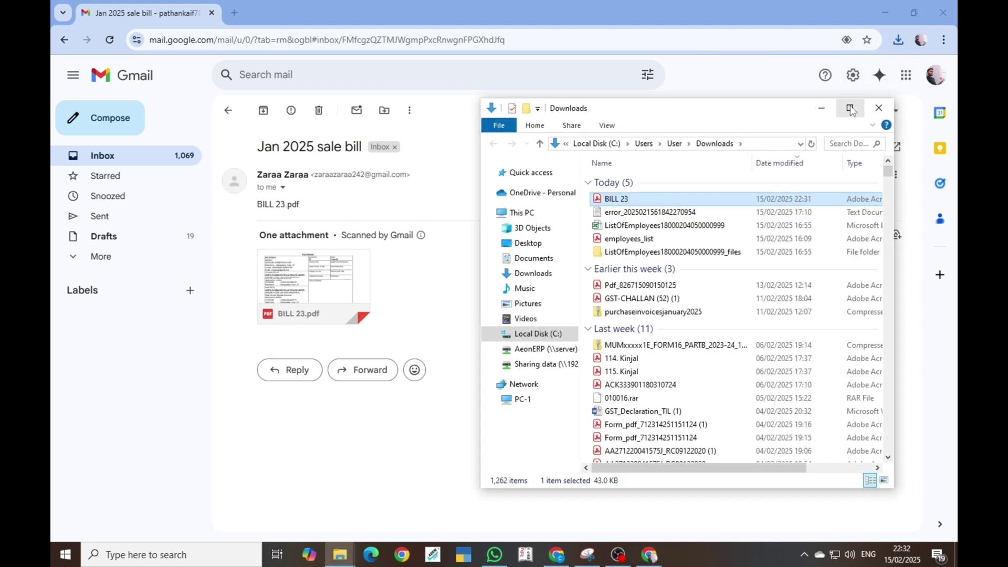
{"action": "left_click", "coordinate": [850, 107]}
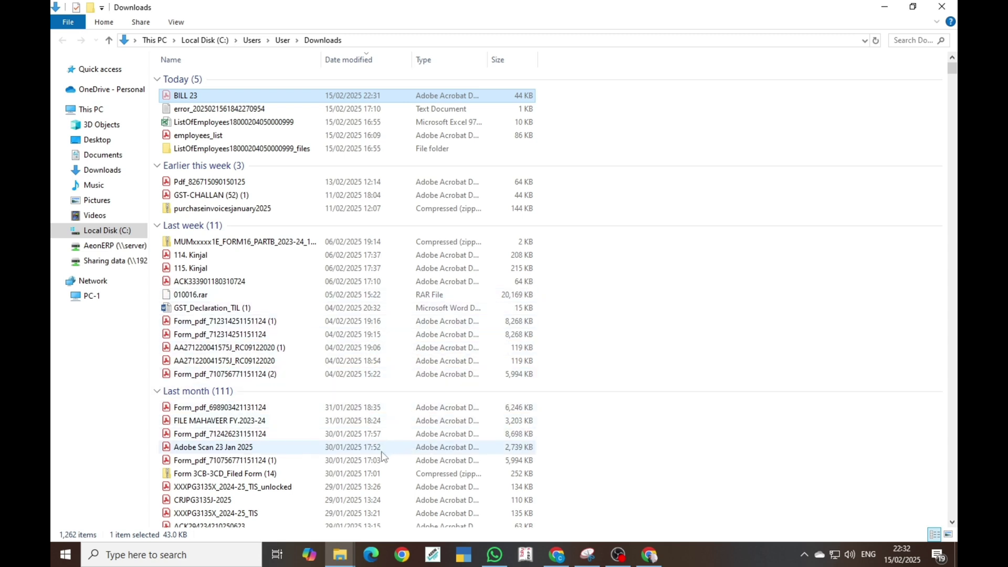
Switch to the TALLY FOR PRACTICE folder window and open the GST folder inside DRT STEEL
{"action": "mouse_move", "coordinate": [336, 551]}
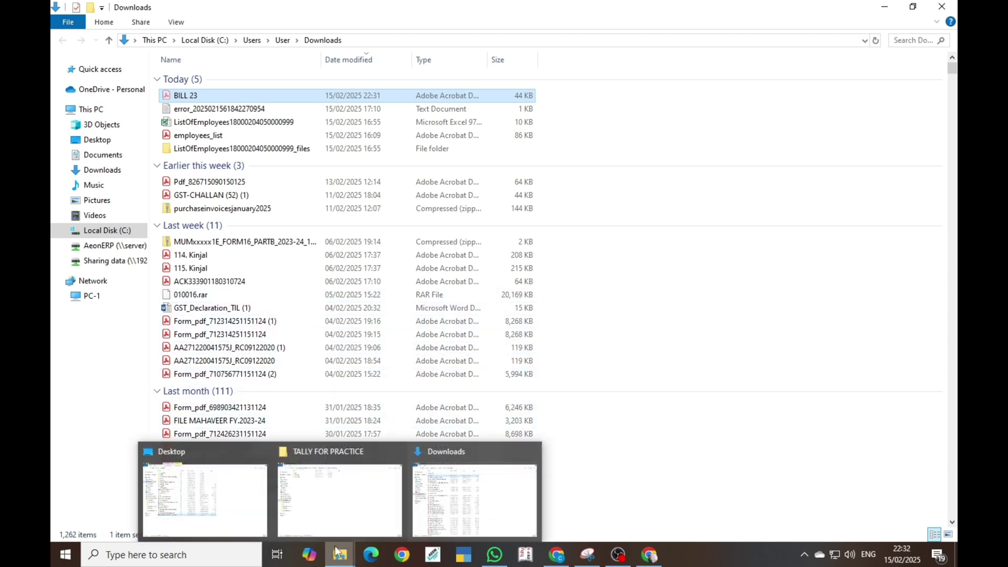
{"action": "left_click", "coordinate": [336, 501]}
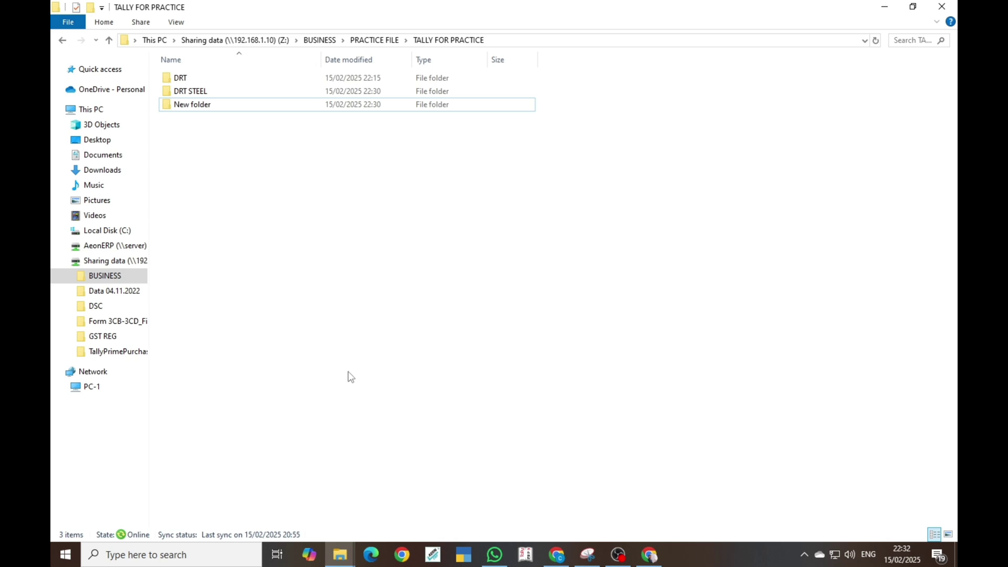
{"action": "double_click", "coordinate": [207, 92]}
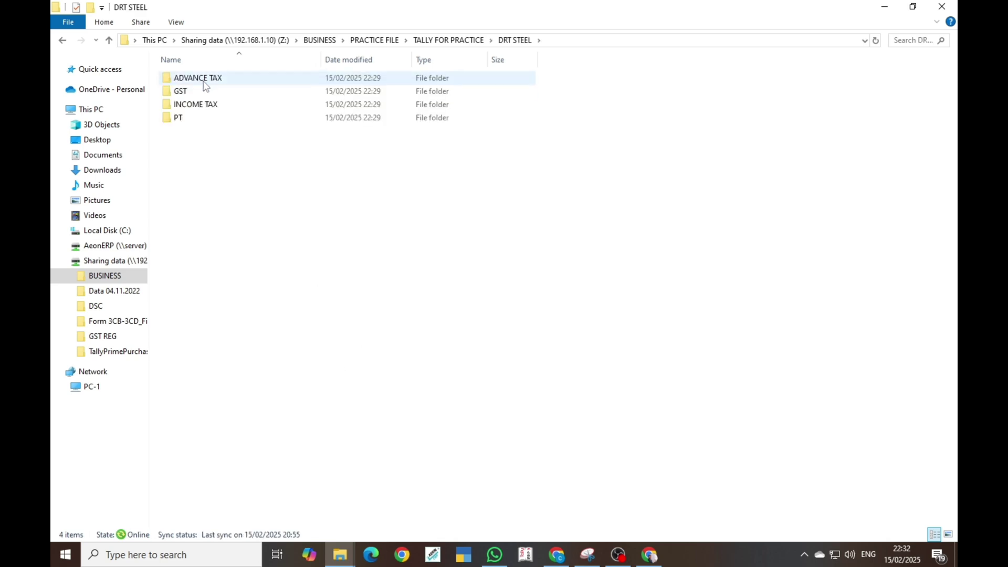
{"action": "double_click", "coordinate": [202, 96]}
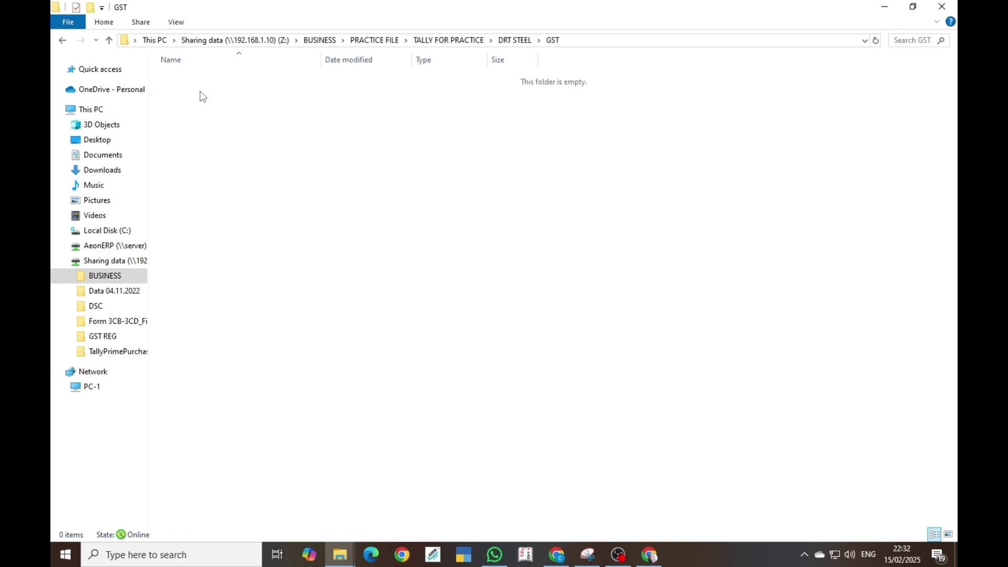
Create a new folder named 2024-25 inside the GST folder
{"action": "right_click", "coordinate": [194, 85]}
{"action": "mouse_move", "coordinate": [302, 218]}
{"action": "left_click", "coordinate": [348, 221]}
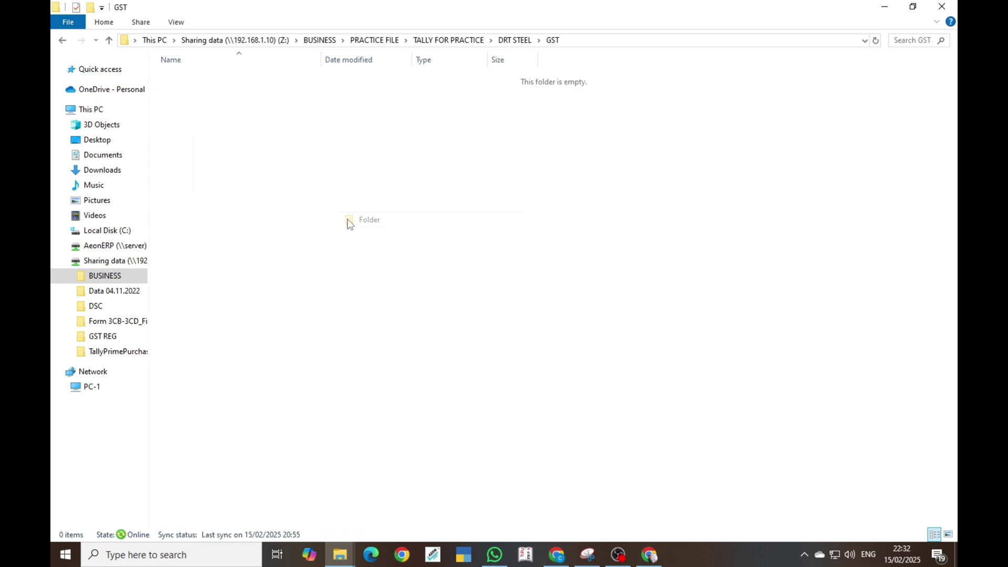
{"action": "type", "text": "2024-25"}
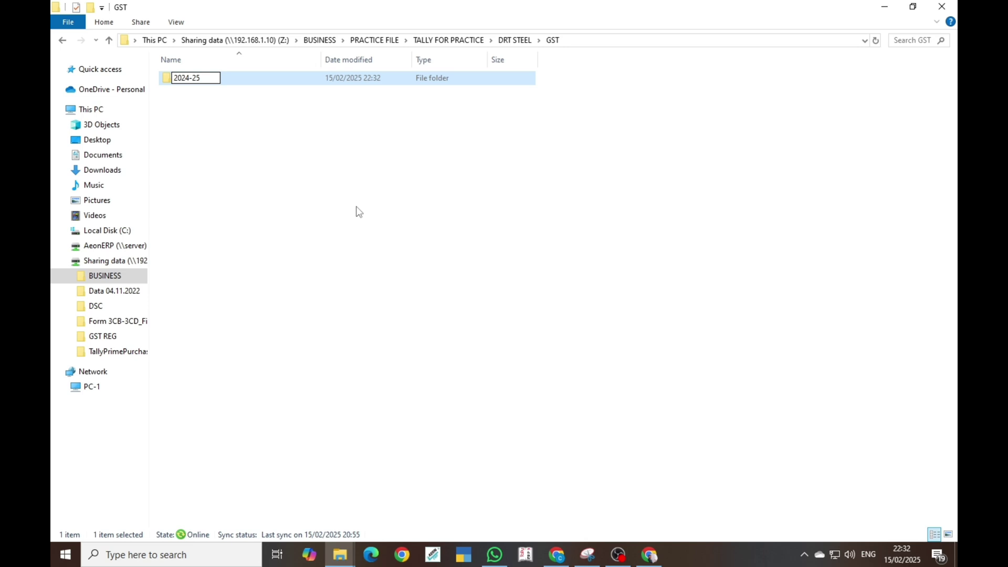
{"action": "key", "text": "Return"}
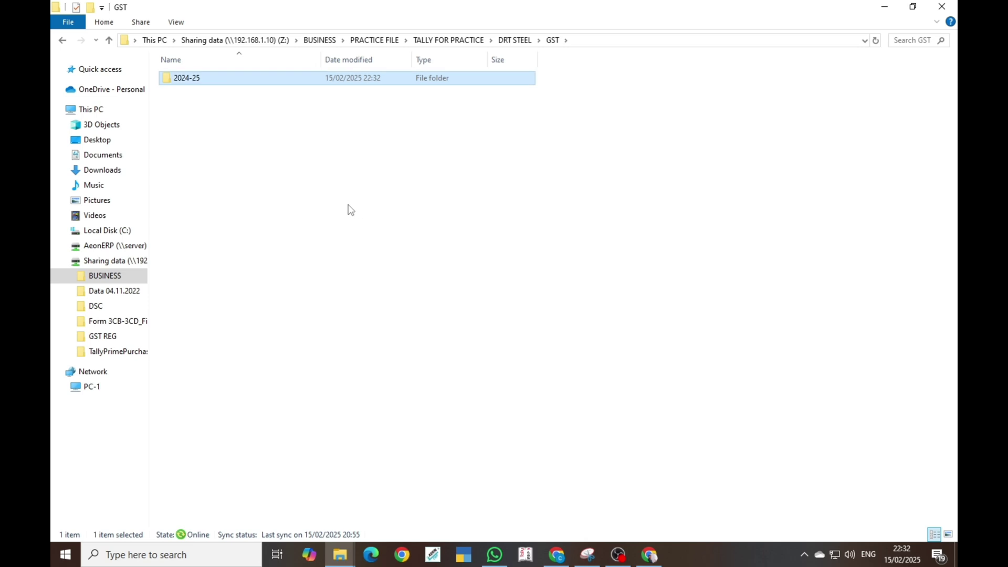
Open the 2024-25 folder and create a new folder named JAN inside it
{"action": "key", "text": "Return"}
{"action": "right_click", "coordinate": [211, 93]}
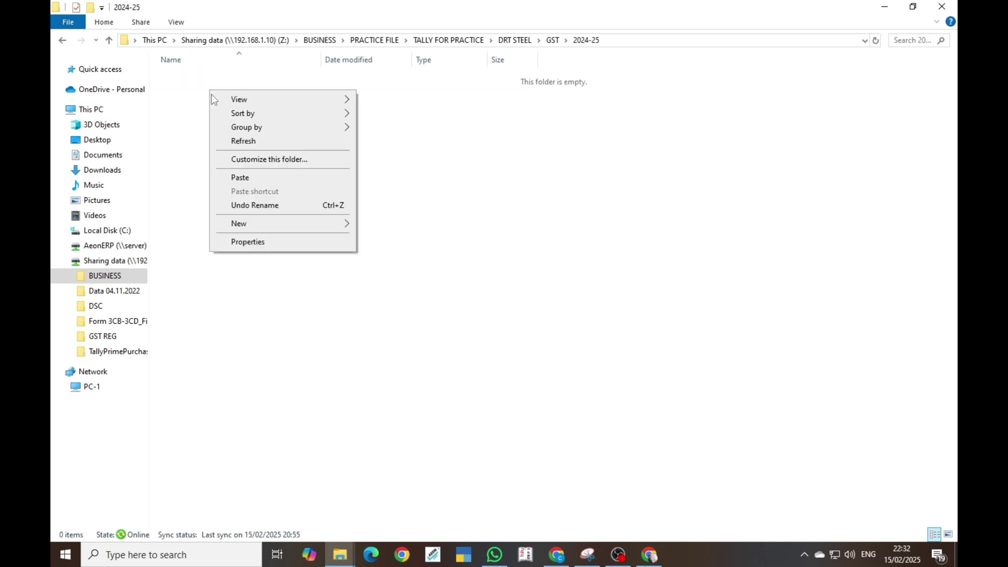
{"action": "mouse_move", "coordinate": [342, 225]}
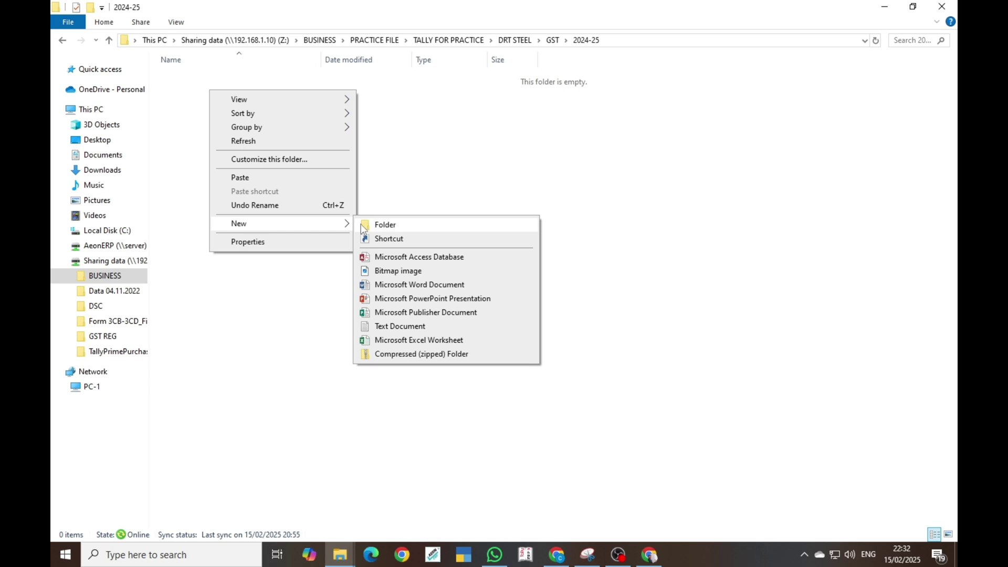
{"action": "left_click", "coordinate": [385, 225]}
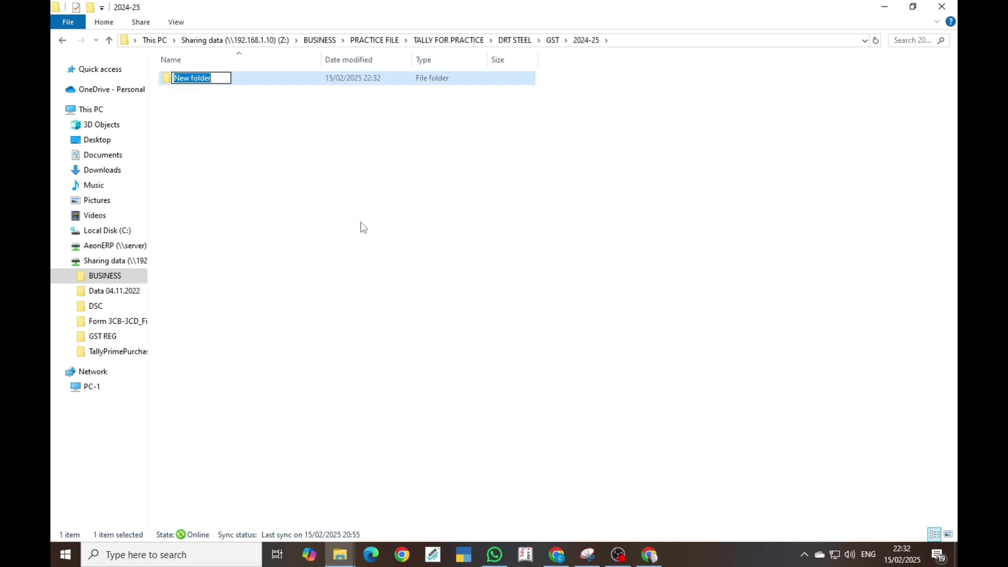
{"action": "type", "text": "JAN"}
{"action": "key", "text": "Return"}
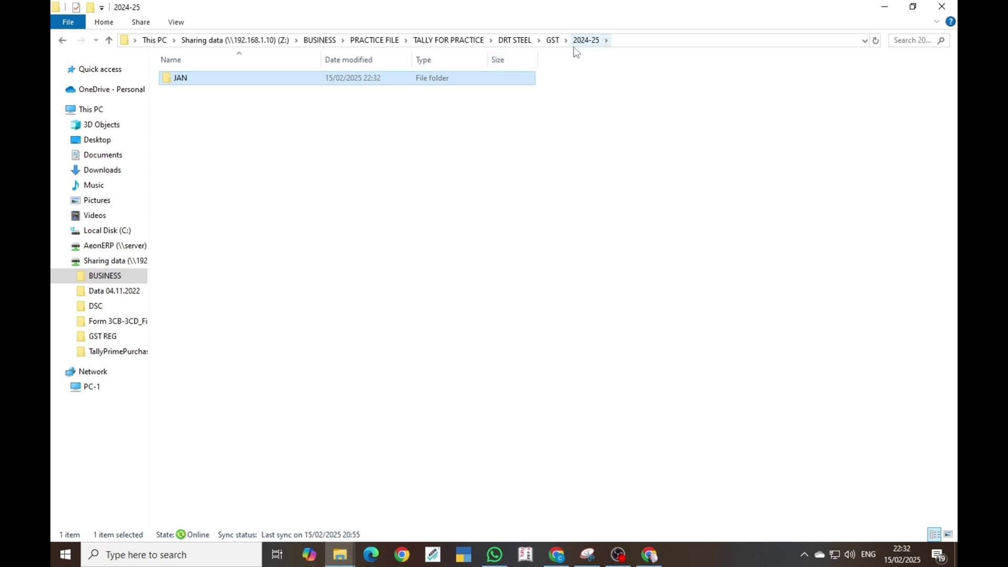
Paste the copied BILL 23 file into the JAN folder and open it in Acrobat
{"action": "double_click", "coordinate": [190, 83]}
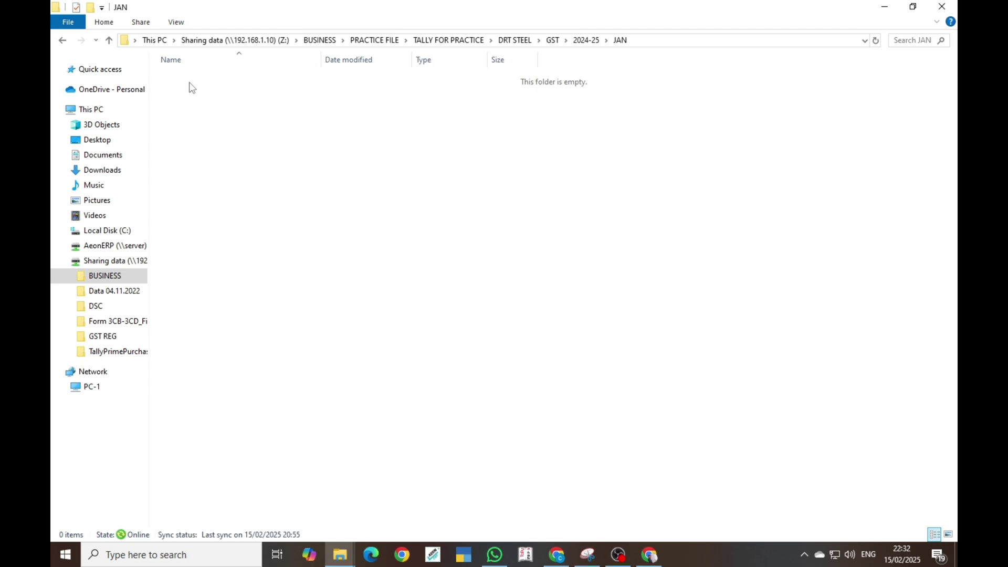
{"action": "key", "text": "ctrl+v"}
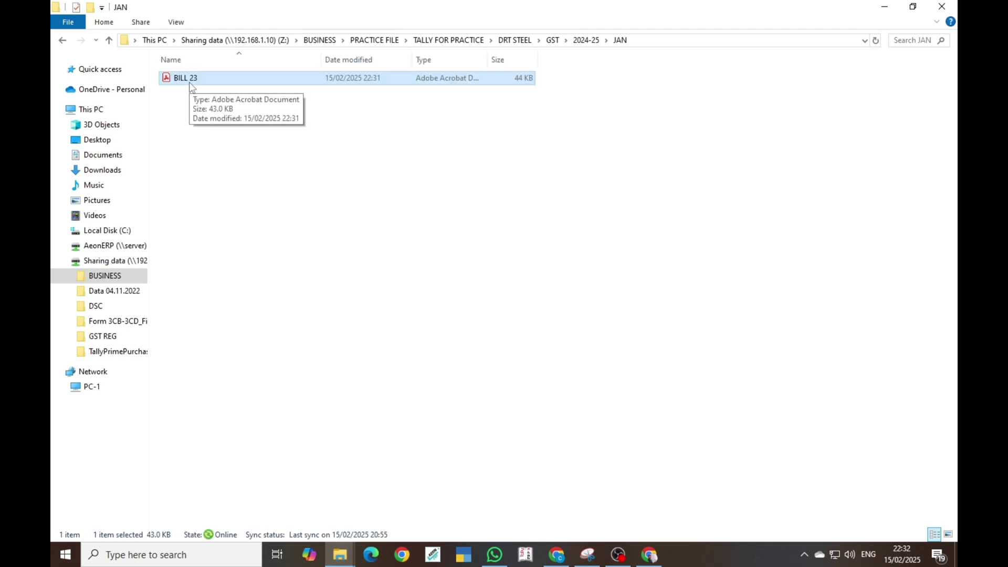
{"action": "double_click", "coordinate": [190, 79]}
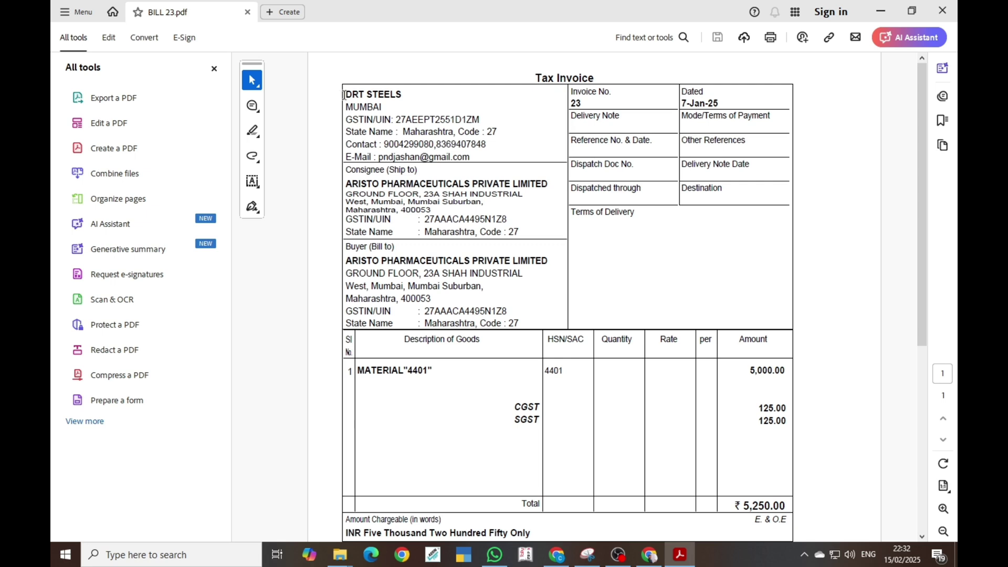
Review the invoice's seller name, consignee name and GSTIN details, material description and amount
{"action": "left_click_drag", "start_coordinate": [344, 95], "coordinate": [402, 95]}
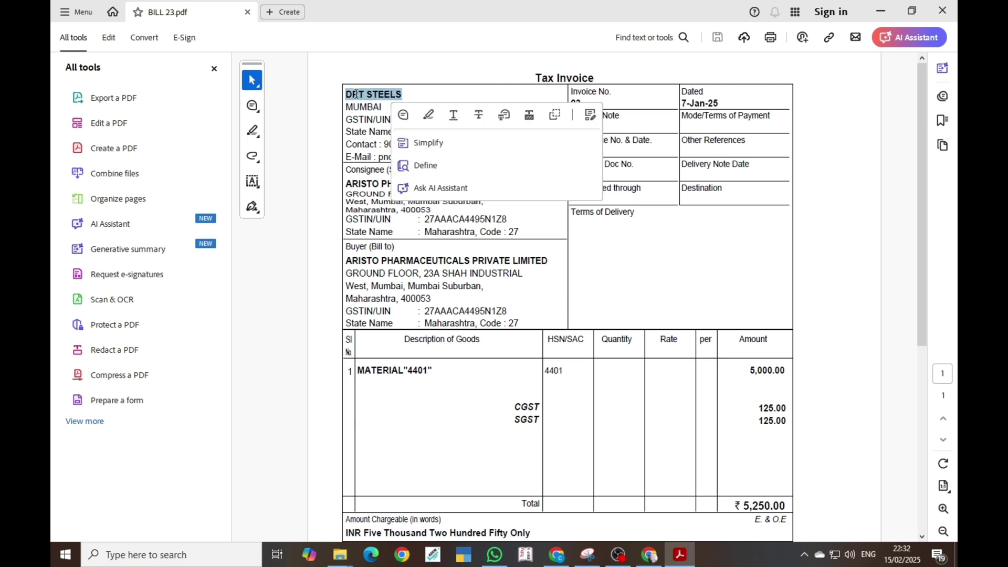
{"action": "left_click", "coordinate": [348, 184]}
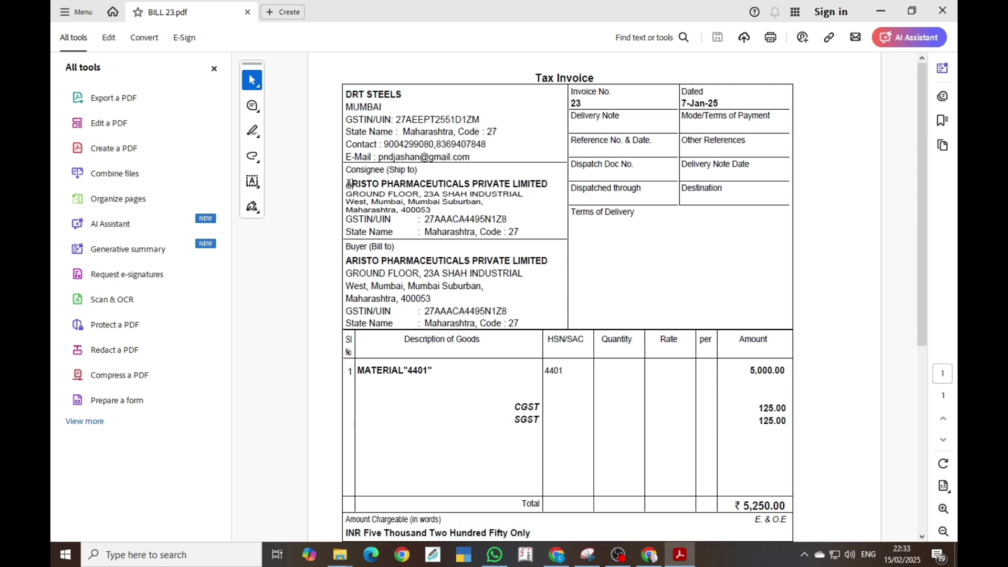
{"action": "left_click_drag", "start_coordinate": [346, 183], "coordinate": [548, 184]}
{"action": "left_click", "coordinate": [430, 174]}
{"action": "left_click", "coordinate": [430, 124]}
{"action": "left_click", "coordinate": [442, 219]}
{"action": "left_click_drag", "start_coordinate": [391, 370], "coordinate": [398, 371]}
{"action": "left_click", "coordinate": [758, 372]}
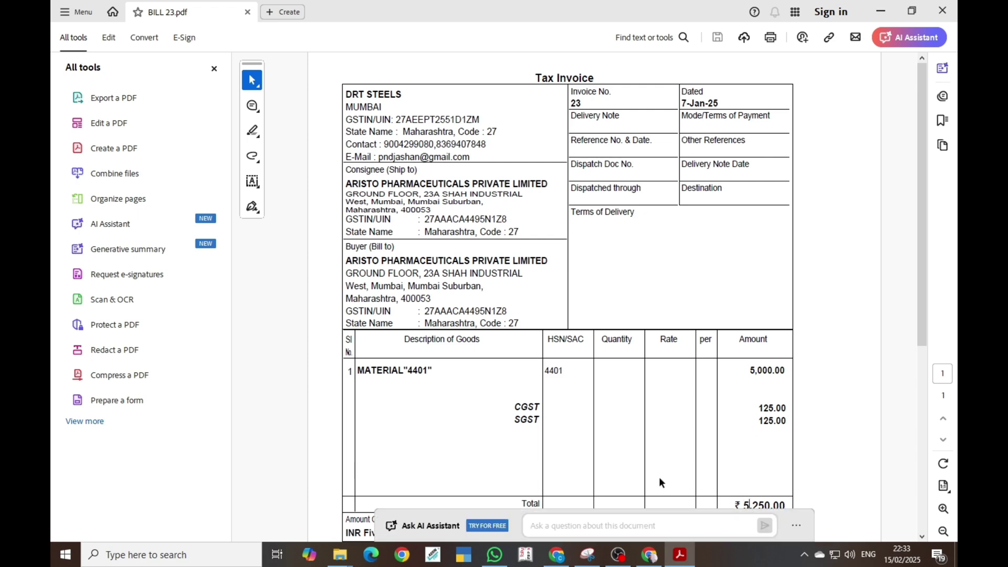
Examine the invoice total and the CGST and SGST rates and amounts in the tax breakdown table
{"action": "scroll", "coordinate": [741, 470], "scroll_direction": "down", "scroll_amount": 3}
{"action": "double_click", "coordinate": [737, 444]}
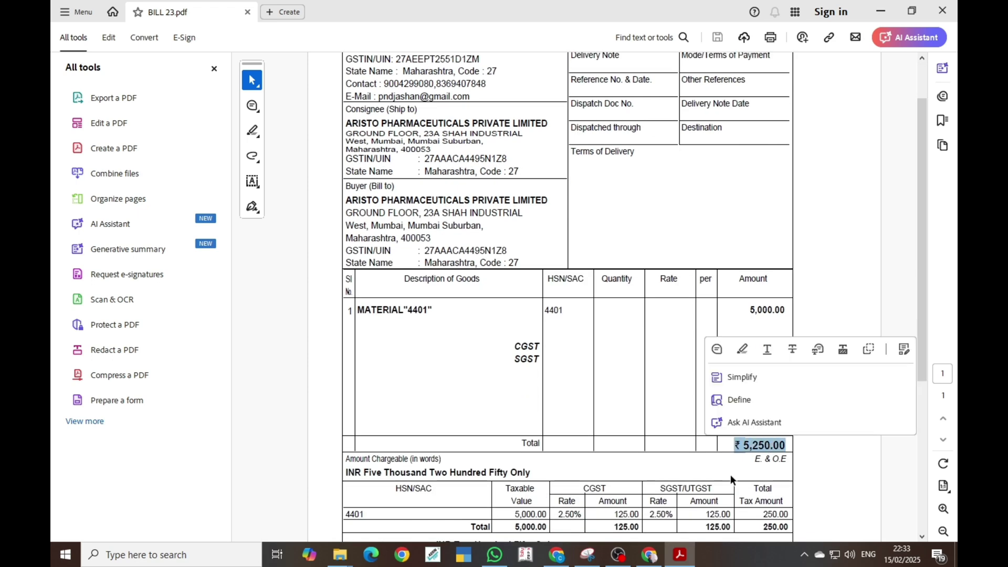
{"action": "left_click", "coordinate": [721, 444]}
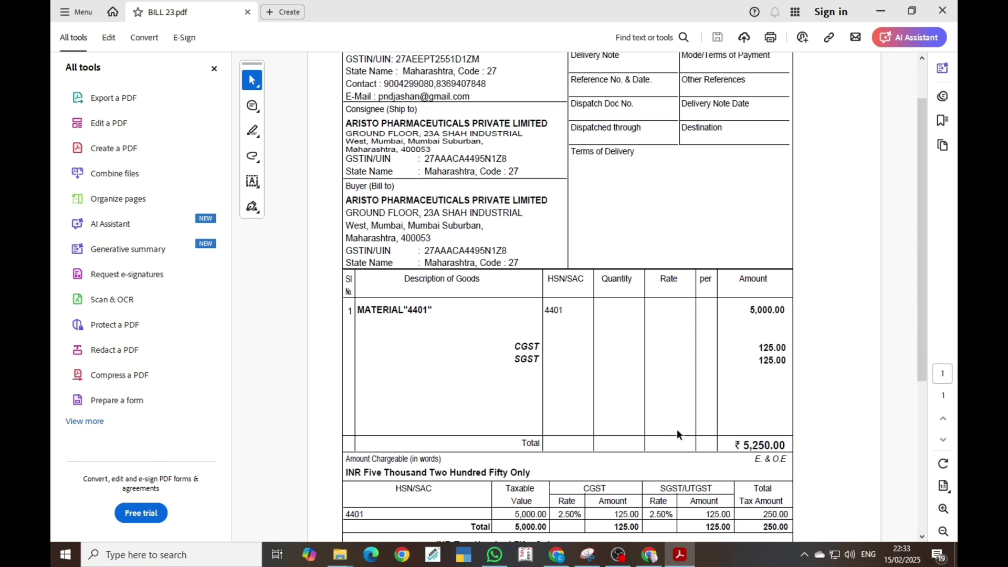
{"action": "scroll", "coordinate": [678, 435], "scroll_direction": "down", "scroll_amount": 3}
{"action": "scroll", "coordinate": [674, 429], "scroll_direction": "down", "scroll_amount": 3}
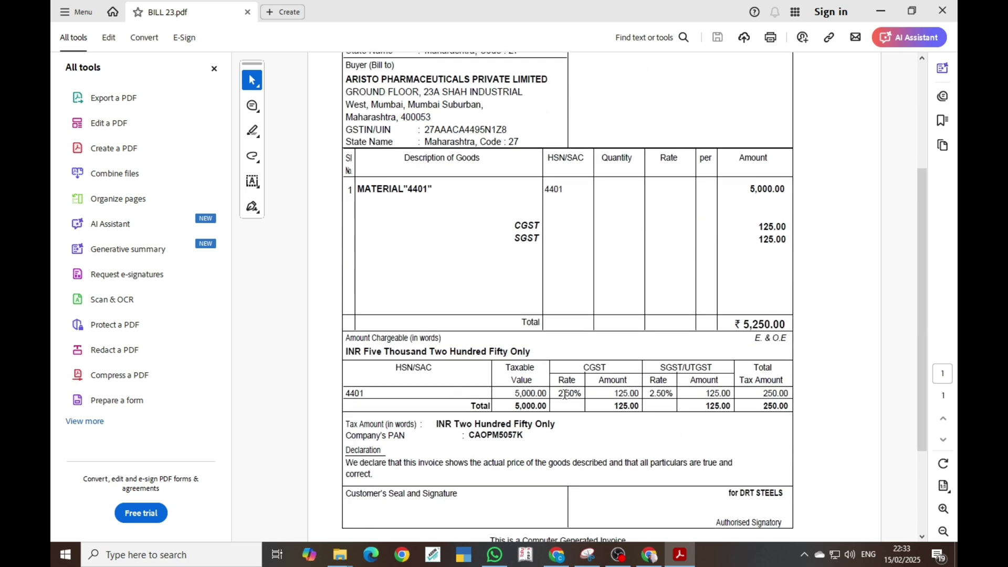
{"action": "left_click_drag", "start_coordinate": [559, 394], "coordinate": [581, 393]}
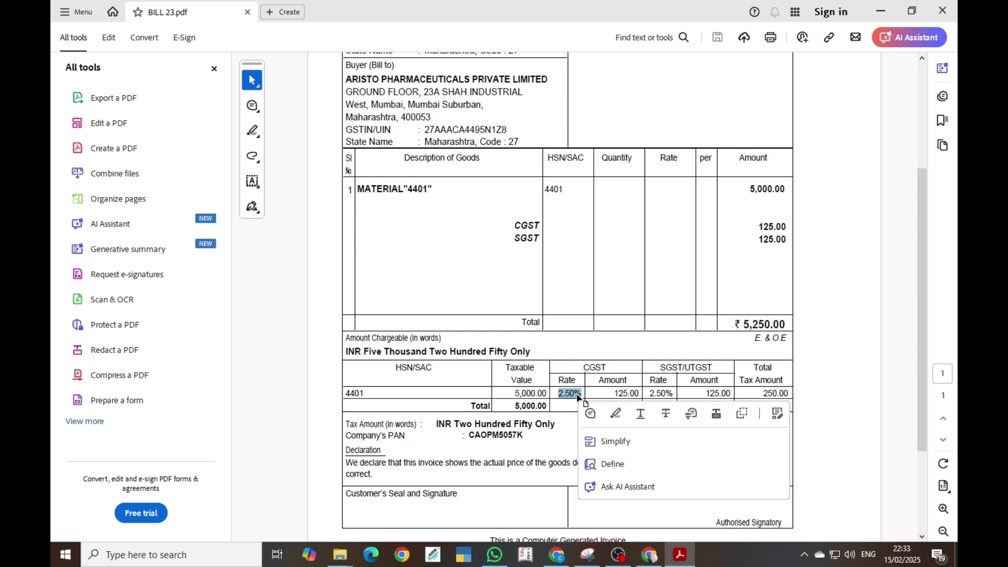
{"action": "scroll", "coordinate": [573, 363], "scroll_direction": "down", "scroll_amount": 2}
{"action": "scroll", "coordinate": [572, 364], "scroll_direction": "down", "scroll_amount": 2}
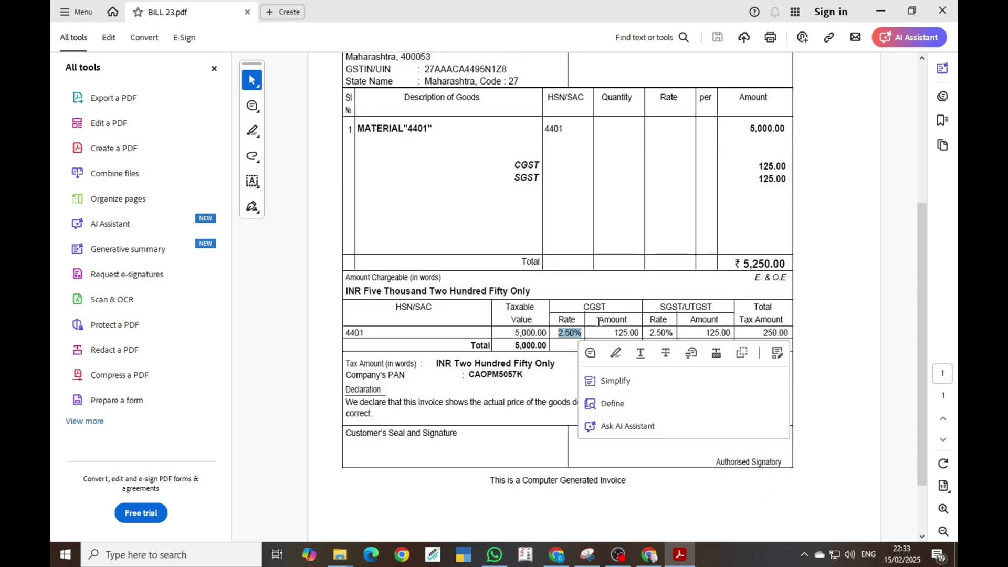
{"action": "left_click", "coordinate": [570, 333]}
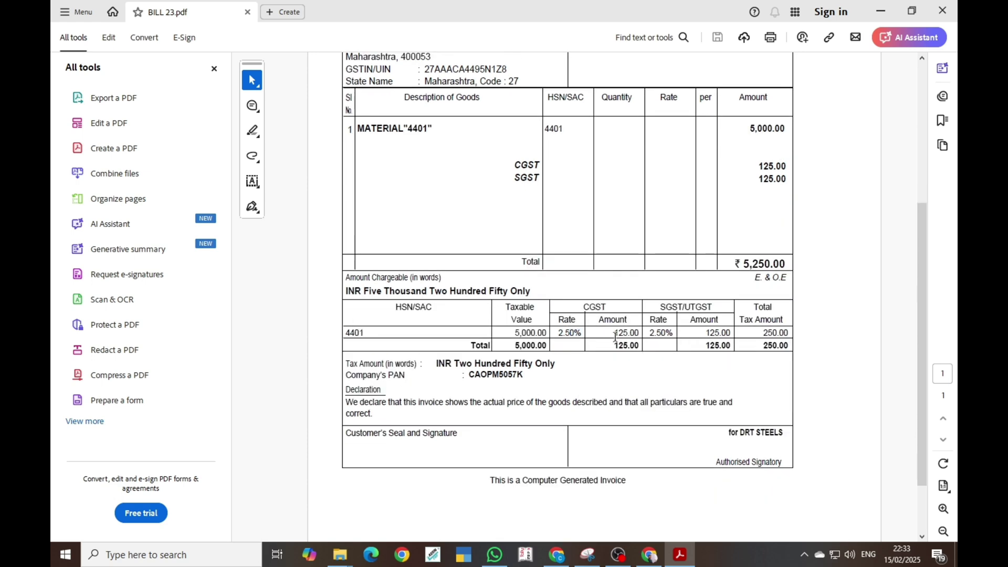
{"action": "scroll", "coordinate": [615, 336], "scroll_direction": "up", "scroll_amount": 5}
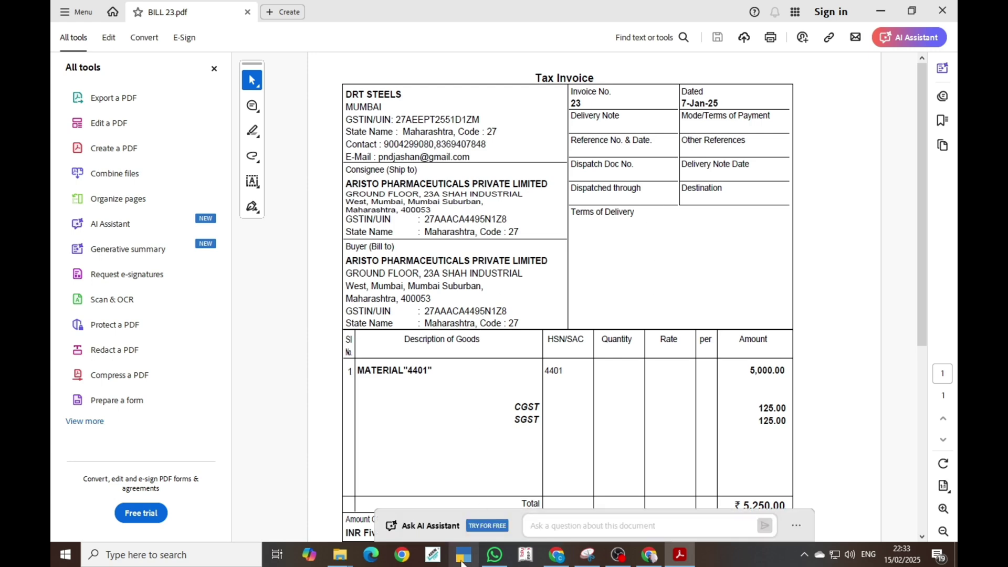
{"action": "left_click", "coordinate": [619, 556]}
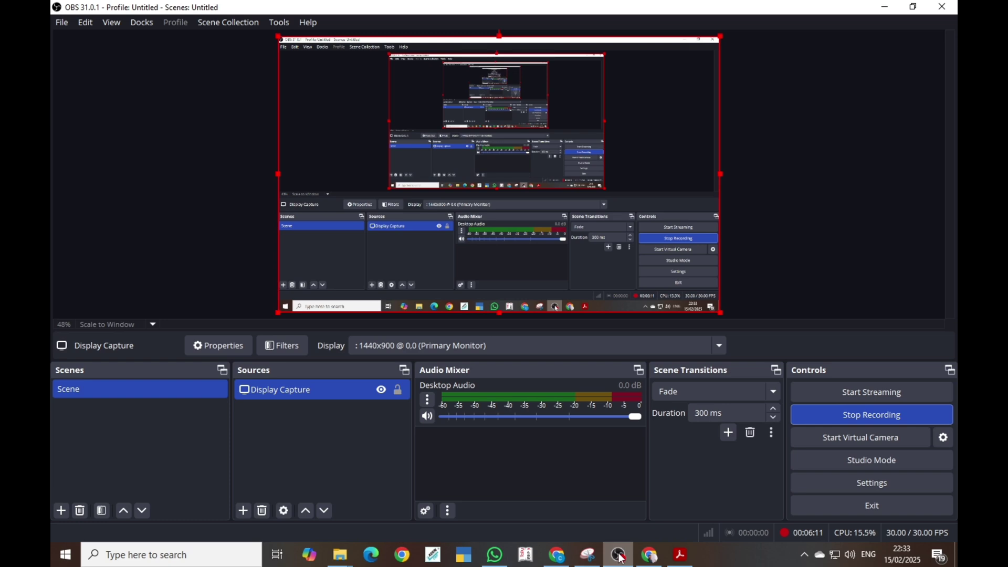
{"action": "left_click", "coordinate": [620, 557]}
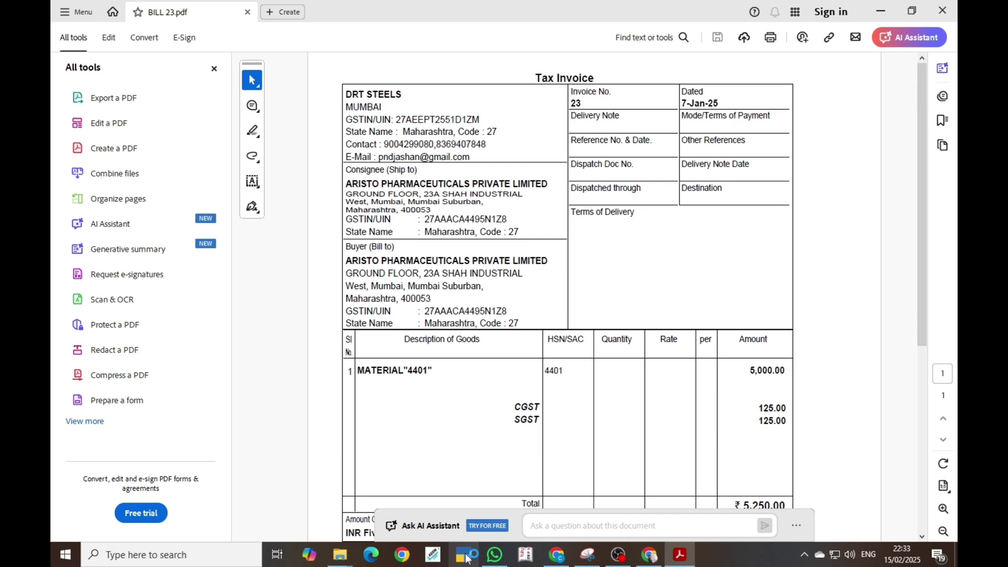
Launch TallyPrime and bring up its company selection list
{"action": "left_click", "coordinate": [466, 557]}
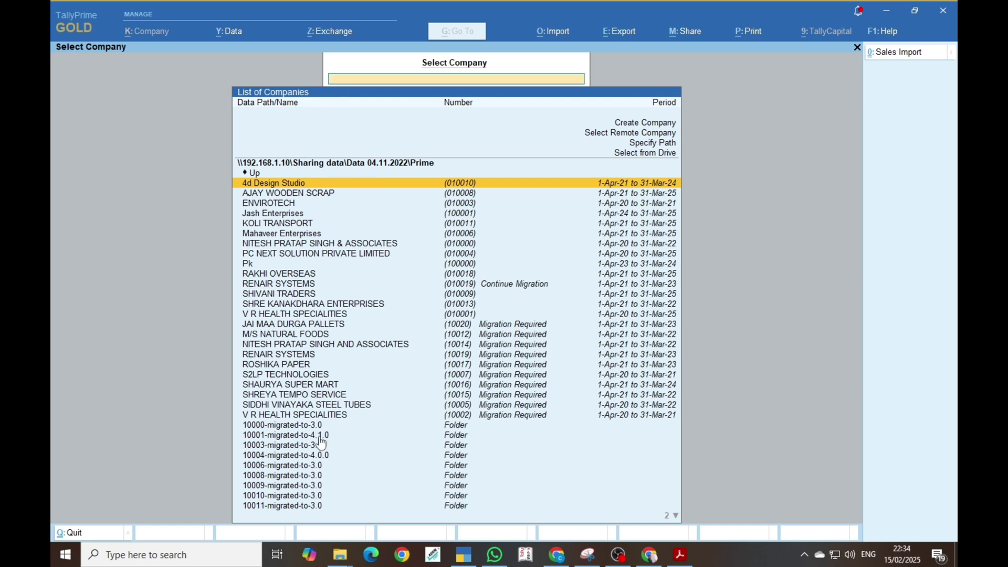
Switch to File Explorer and go up from the JAN folder to the TALLY FOR PRACTICE folder
{"action": "mouse_move", "coordinate": [336, 565]}
{"action": "left_click", "coordinate": [323, 504]}
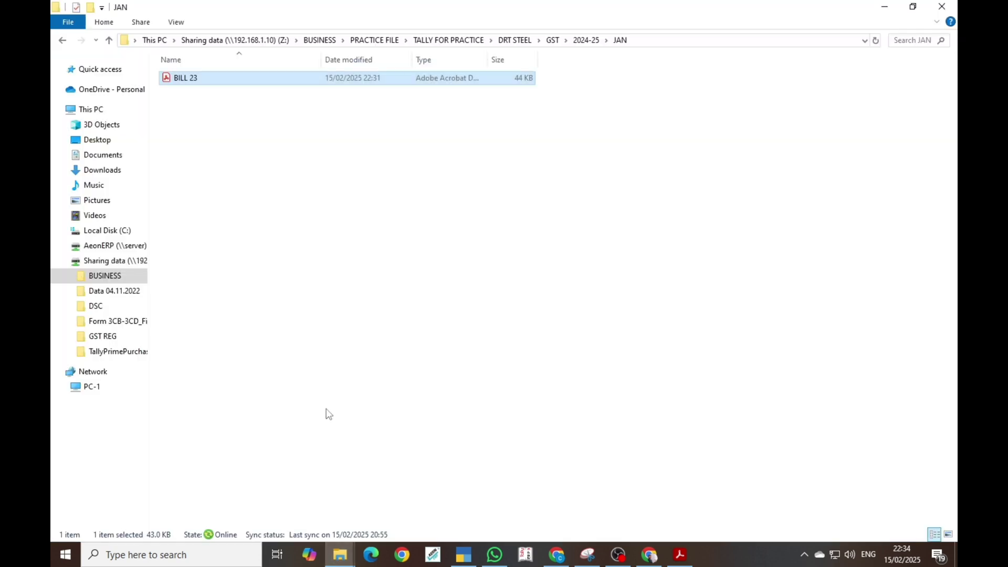
{"action": "left_click", "coordinate": [587, 41]}
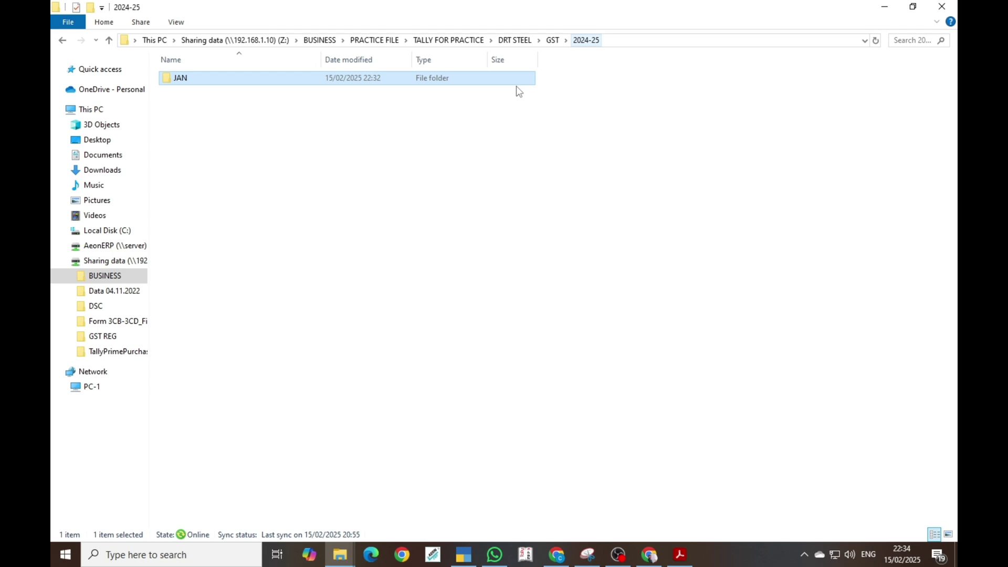
{"action": "left_click", "coordinate": [552, 40]}
{"action": "left_click", "coordinate": [470, 41]}
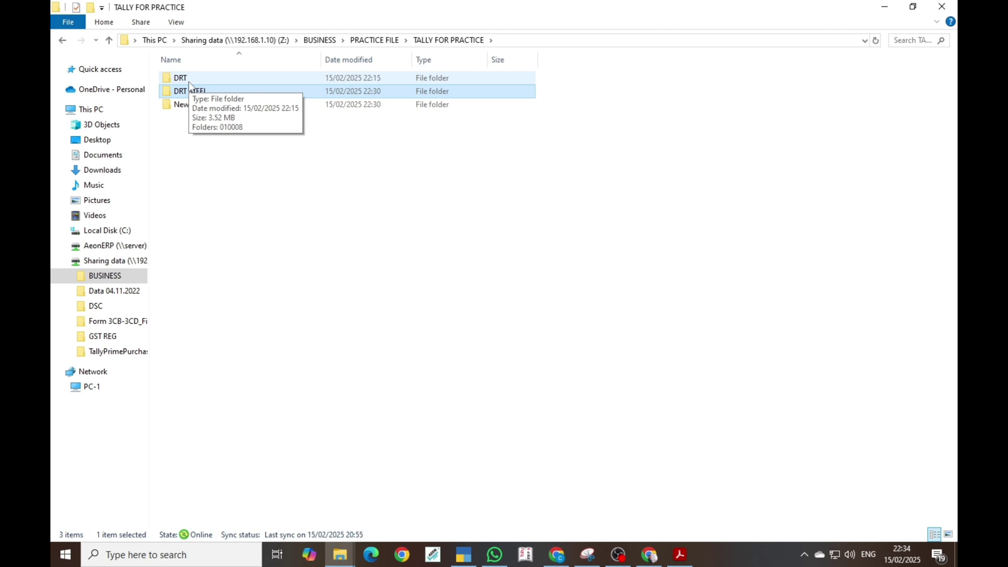
{"action": "left_click", "coordinate": [245, 196]}
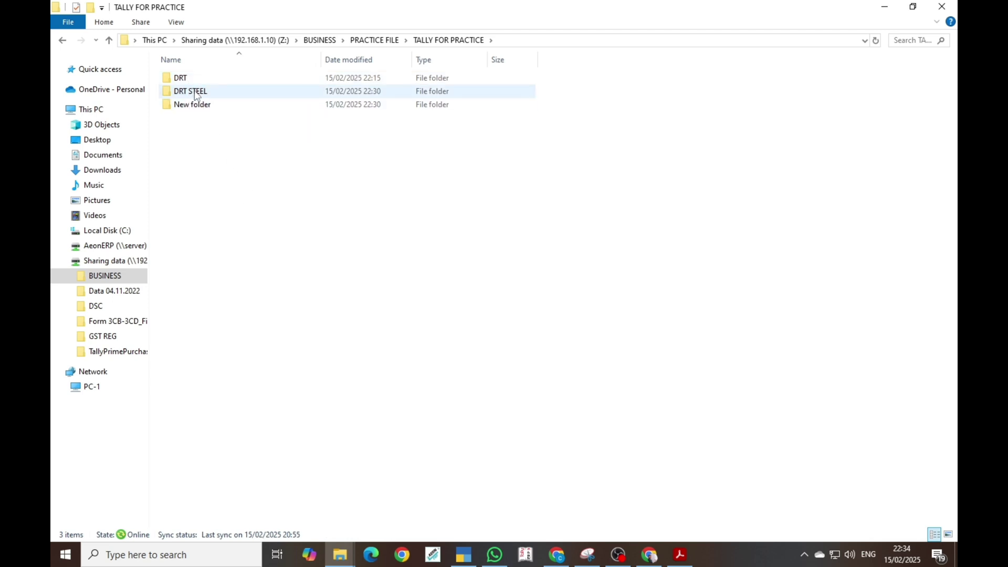
Check the contents of the DRT folder and rename that folder as TALLY
{"action": "left_click", "coordinate": [196, 93]}
{"action": "double_click", "coordinate": [191, 76]}
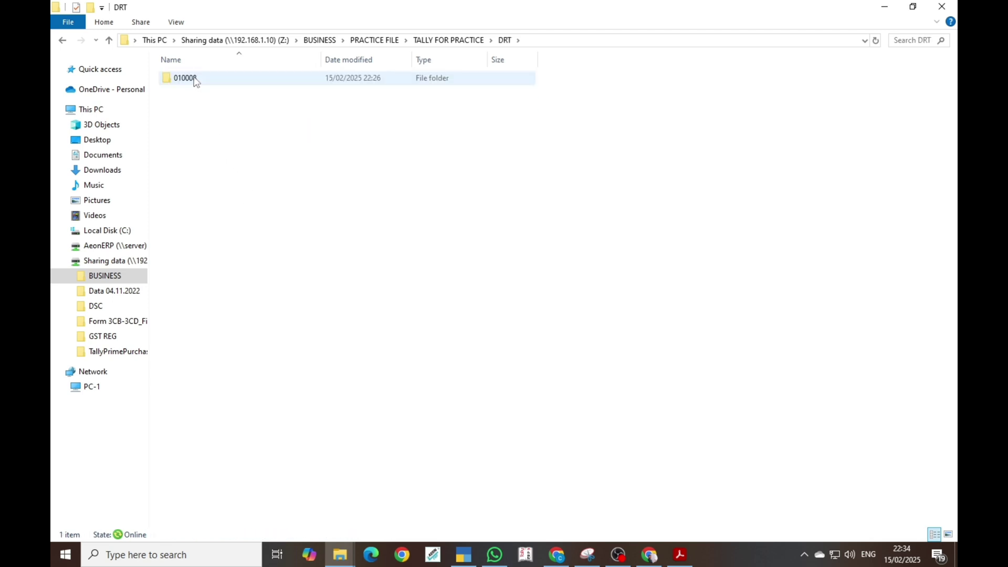
{"action": "key", "text": "alt+Left"}
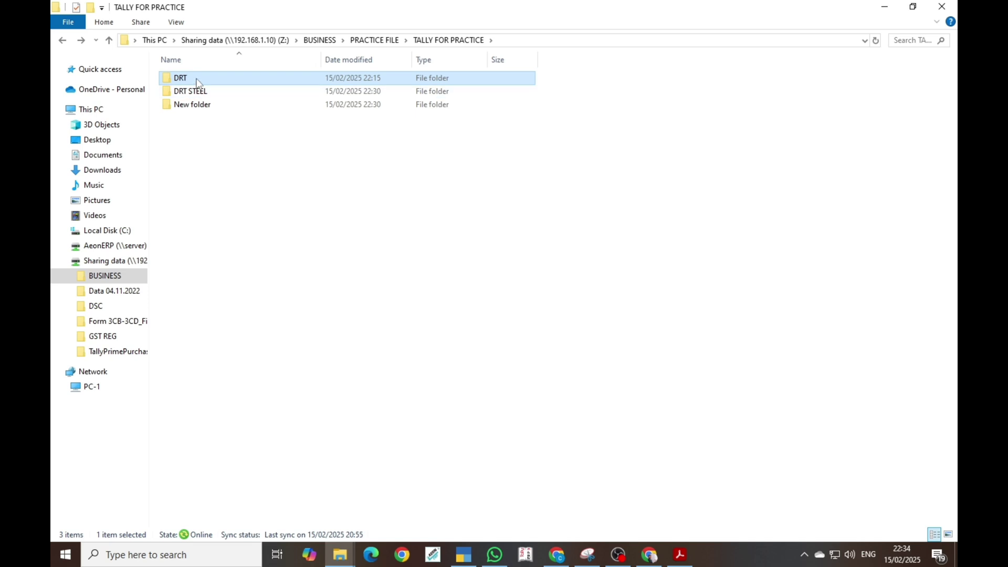
{"action": "key", "text": "F2"}
{"action": "type", "text": "TALLY"}
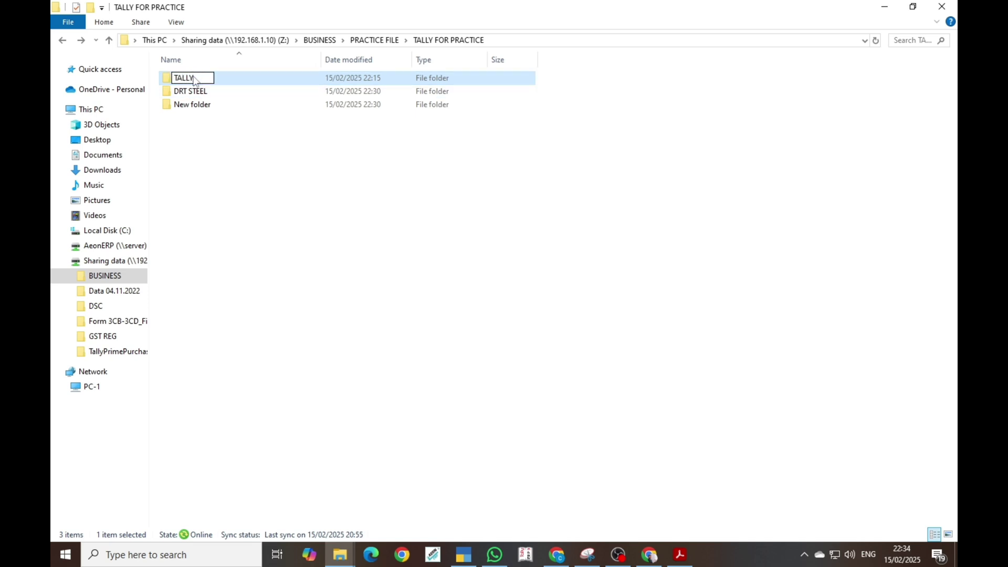
{"action": "key", "text": "Return"}
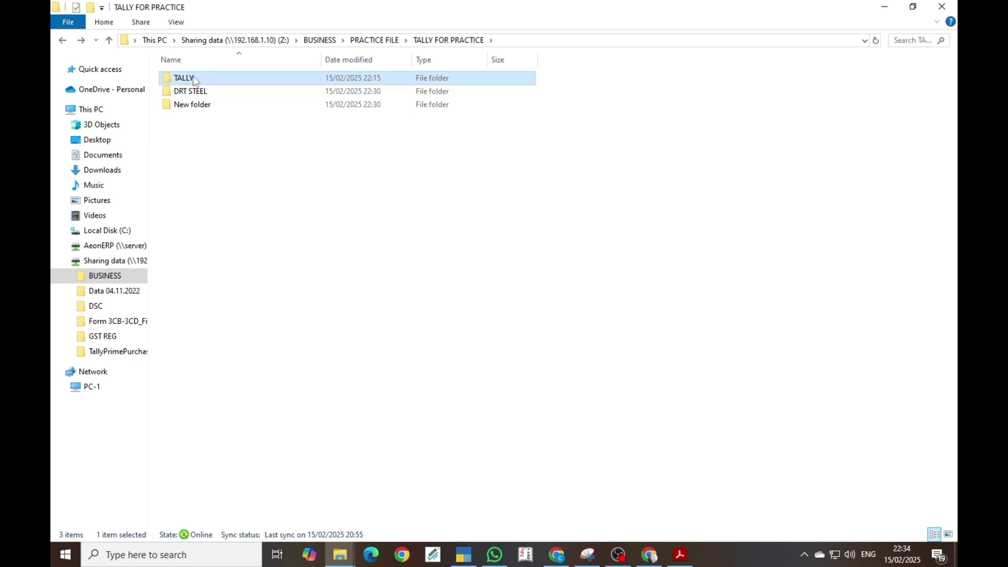
Examine the company data files in the 010008 subfolder of TALLY and return to the TALLY folder
{"action": "double_click", "coordinate": [195, 80]}
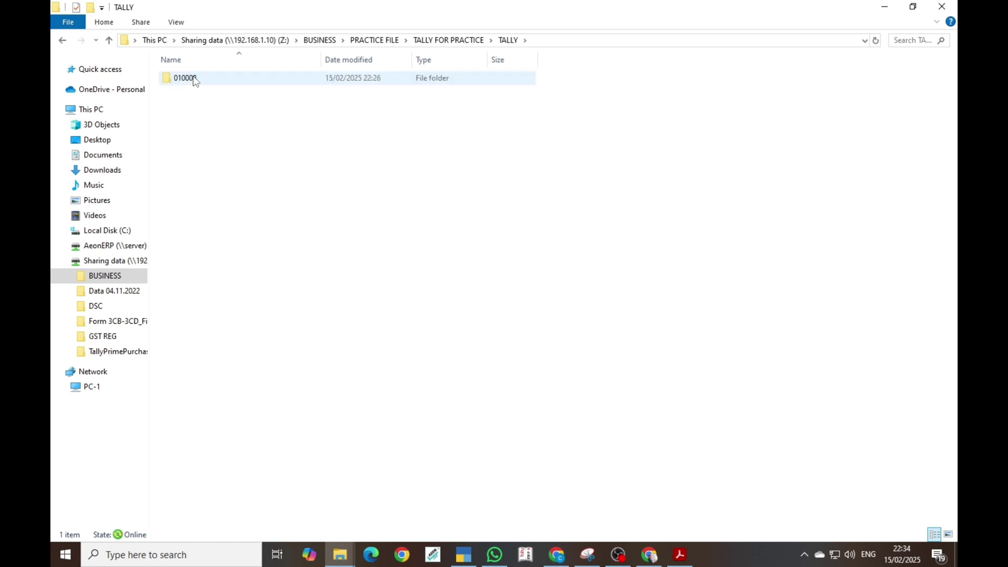
{"action": "left_click", "coordinate": [192, 78]}
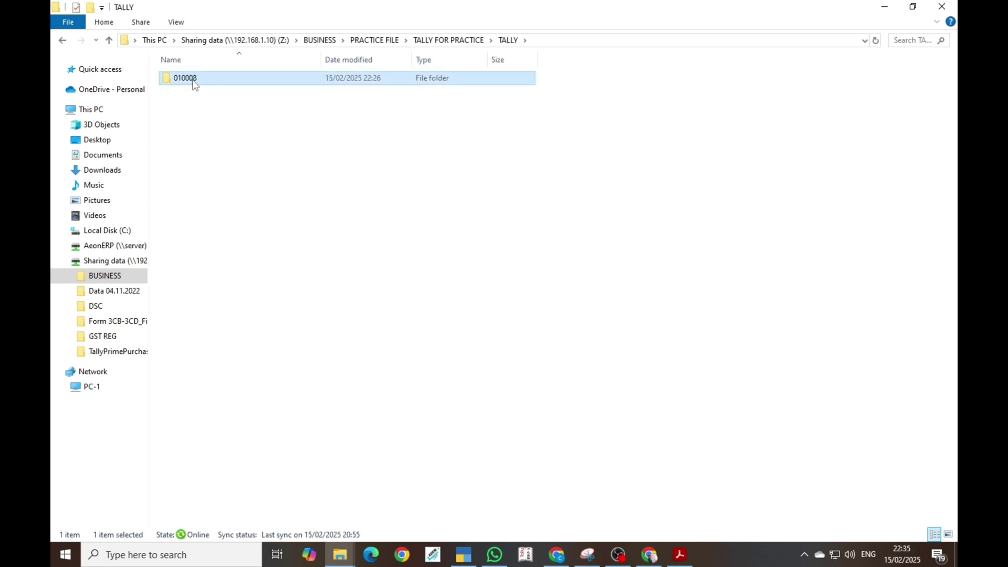
{"action": "double_click", "coordinate": [194, 80]}
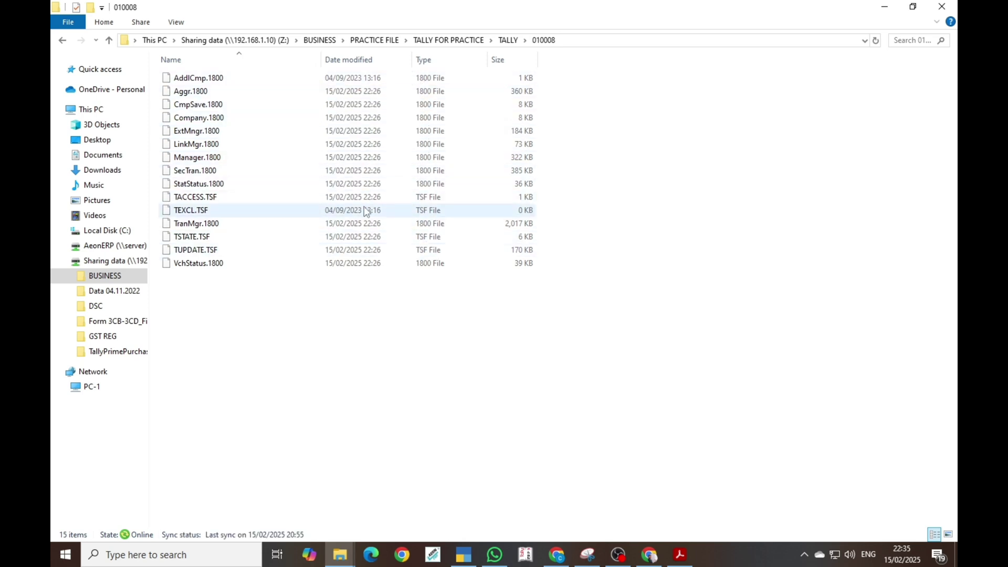
{"action": "left_click", "coordinate": [509, 40]}
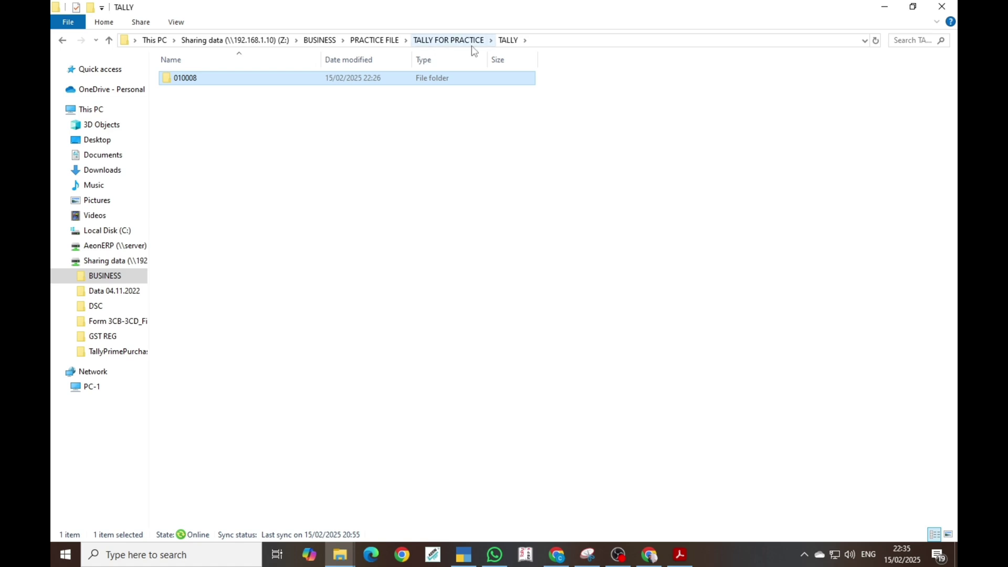
Copy the TALLY folder's path, load it as the company data path in TallyPrime and open the DRT STEELS company
{"action": "left_click", "coordinate": [544, 40]}
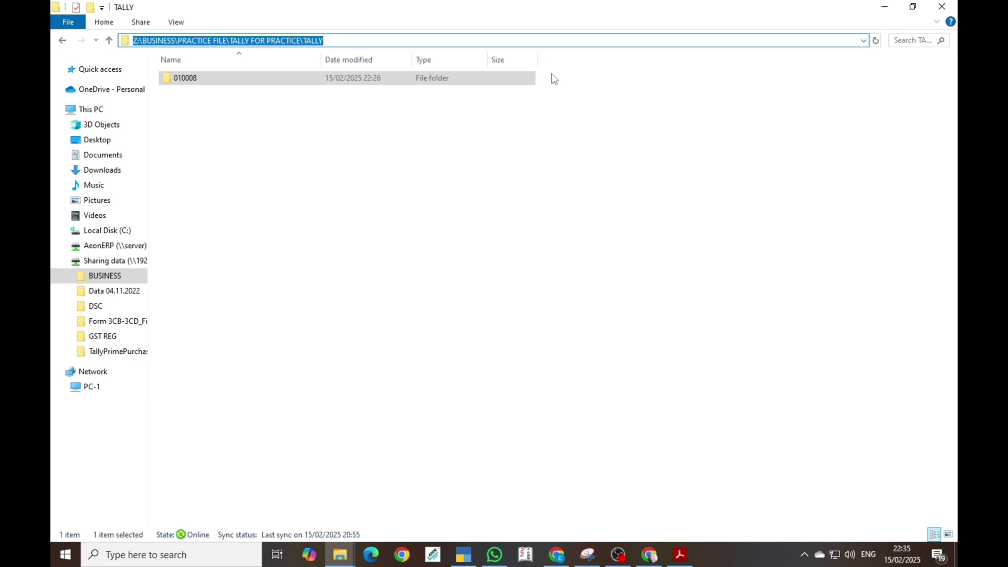
{"action": "left_click", "coordinate": [463, 554]}
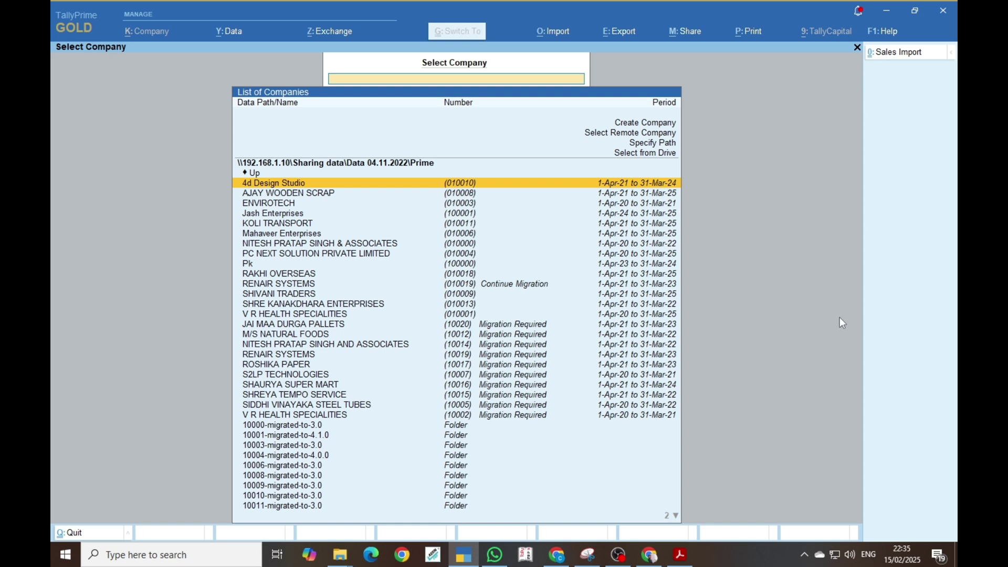
{"action": "key", "text": "ctrl+alt+v"}
{"action": "key", "text": "Return"}
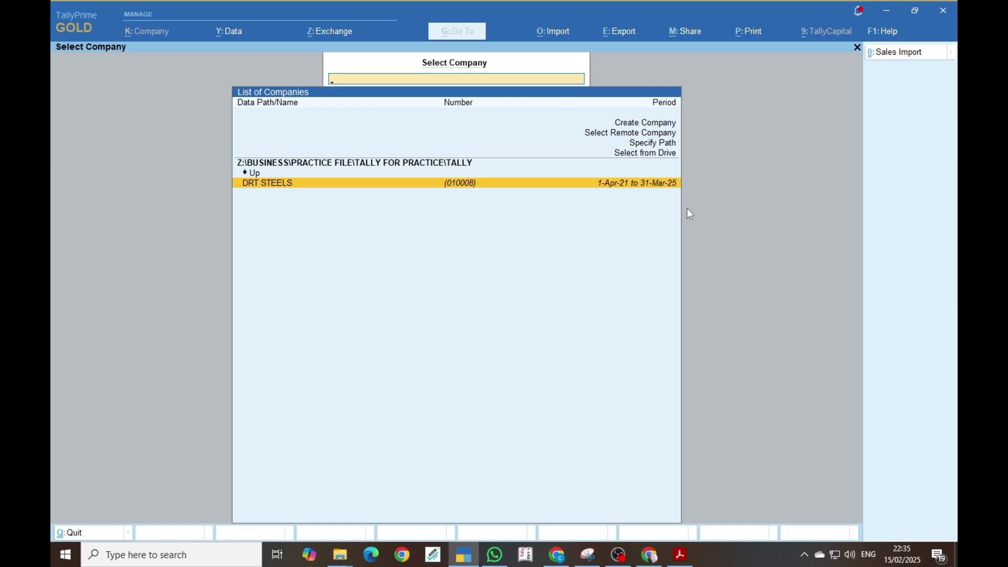
{"action": "left_click", "coordinate": [456, 184]}
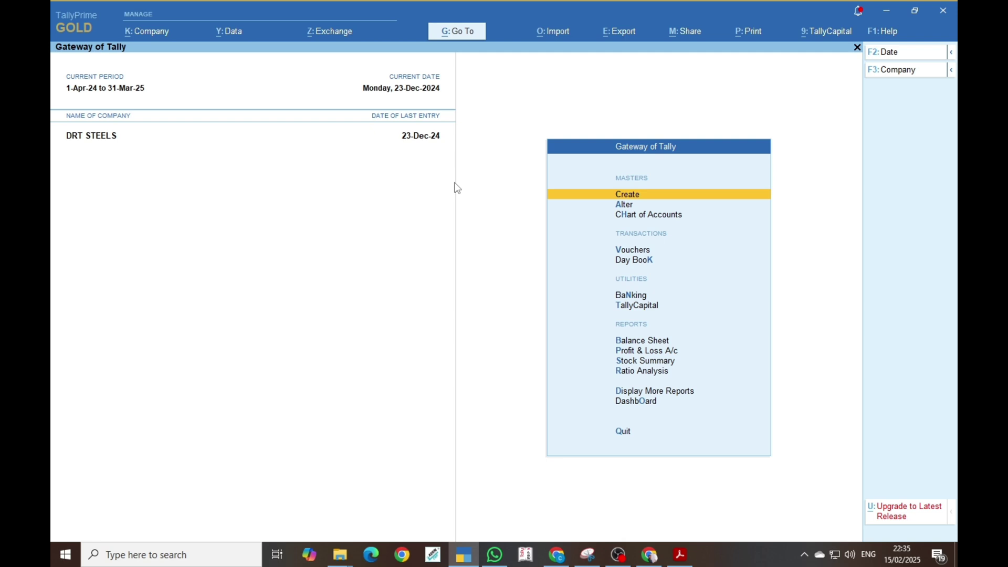
{"action": "left_click", "coordinate": [632, 254]}
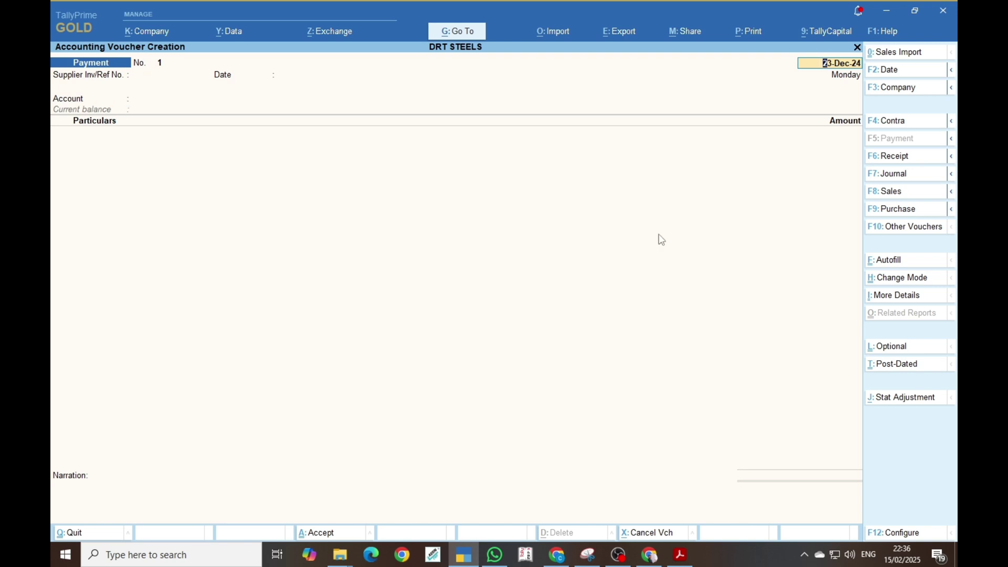
{"action": "left_click", "coordinate": [879, 194]}
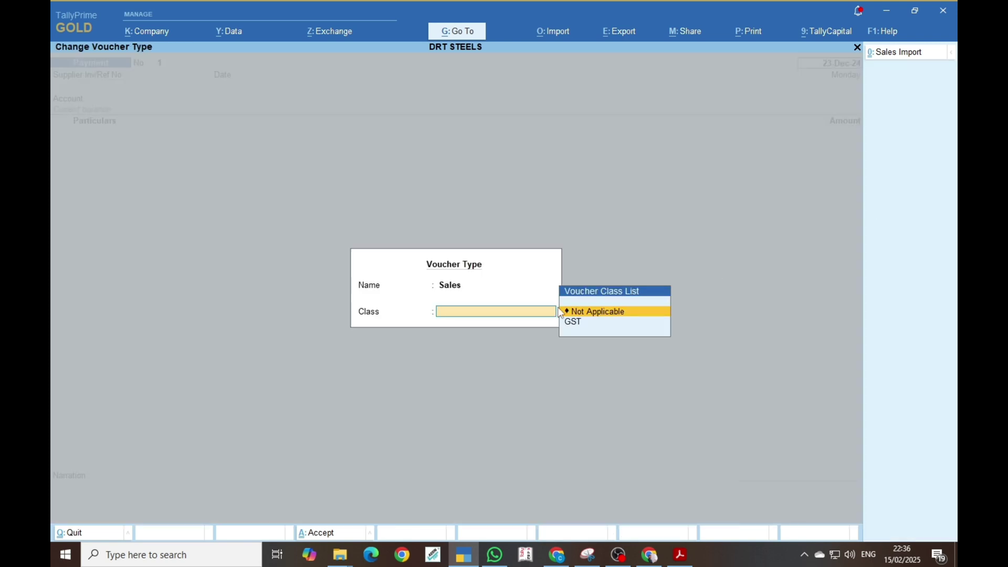
{"action": "left_click", "coordinate": [603, 325]}
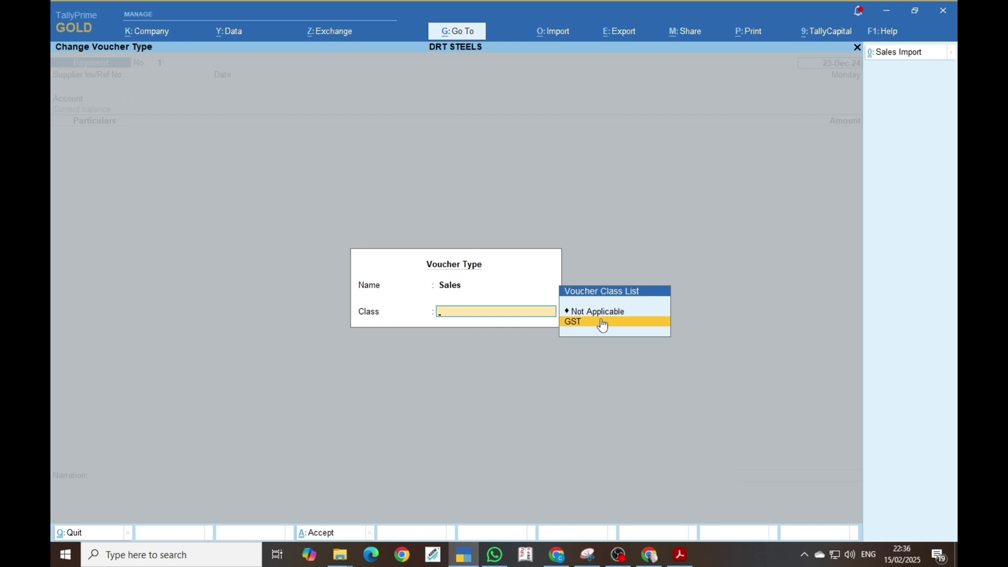
{"action": "left_click", "coordinate": [602, 322]}
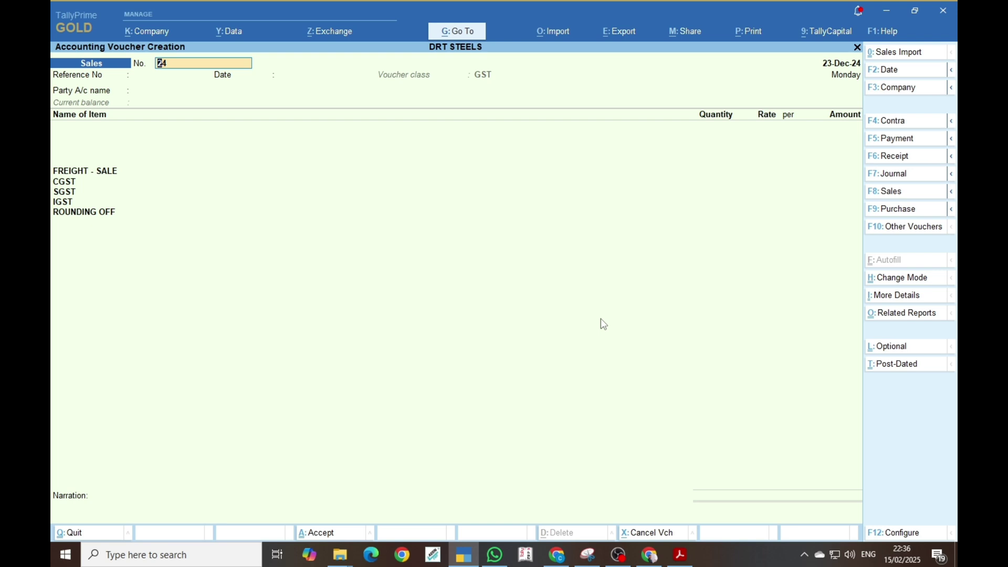
{"action": "key", "text": "BackSpace"}
{"action": "key", "text": "BackSpace"}
{"action": "key", "text": "Escape"}
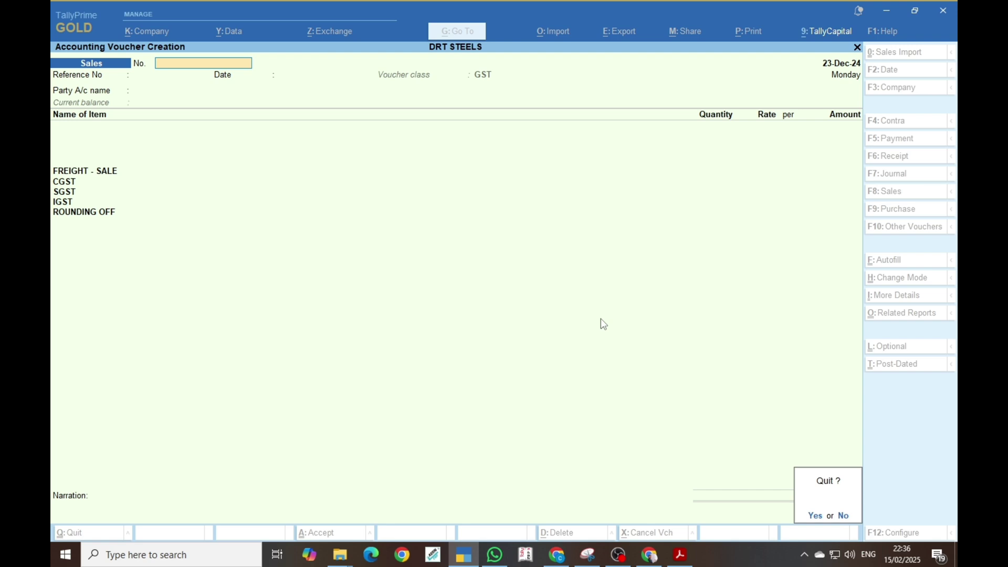
{"action": "key", "text": "y"}
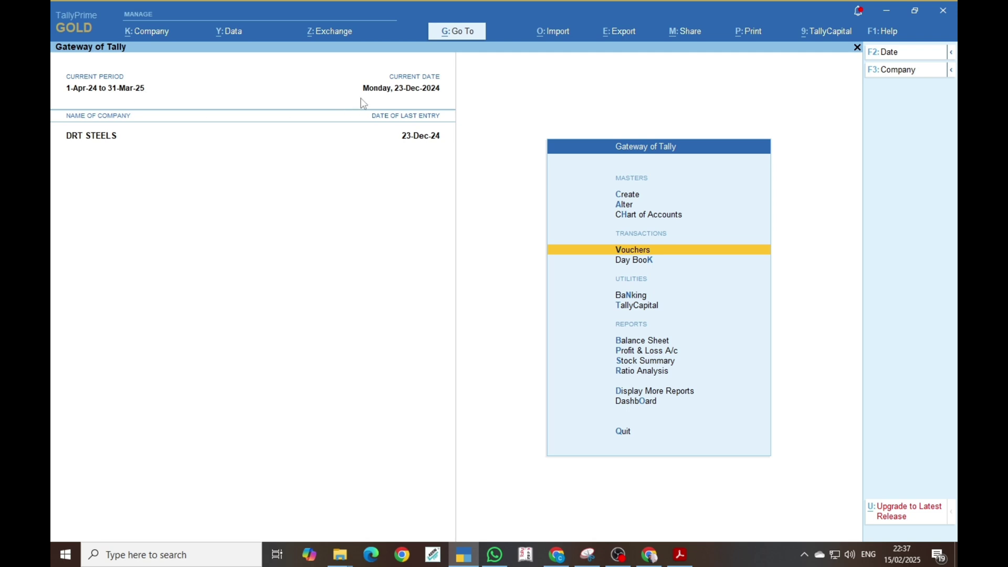
Set the current date of DRT STEELS to 1-Jan-2025
{"action": "left_click", "coordinate": [414, 92]}
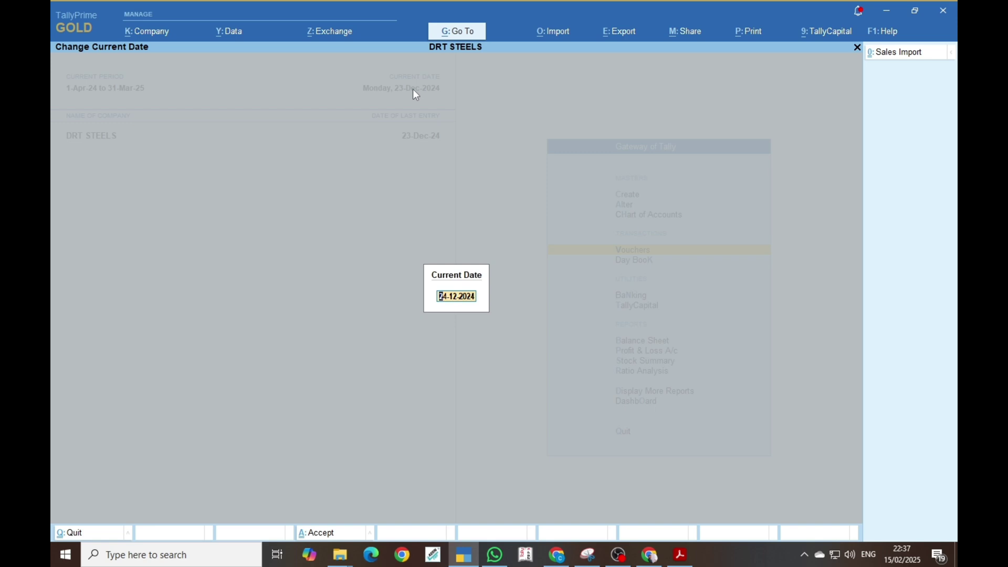
{"action": "type", "text": "JAN"}
{"action": "key", "text": "Return"}
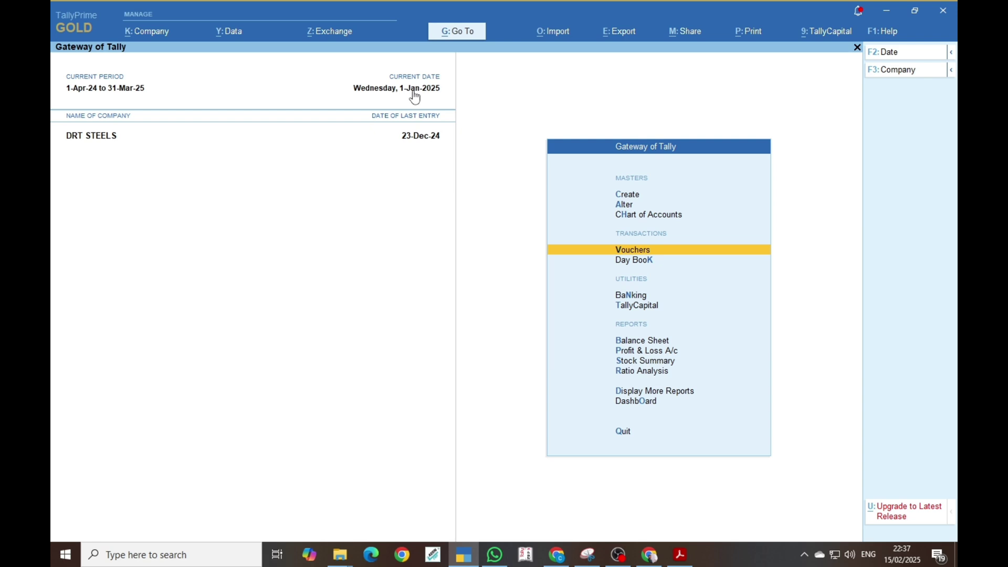
Start a sales voucher with the GST voucher class and set its date to the BILL 23 invoice date, 7-Jan-25
{"action": "key", "text": "v"}
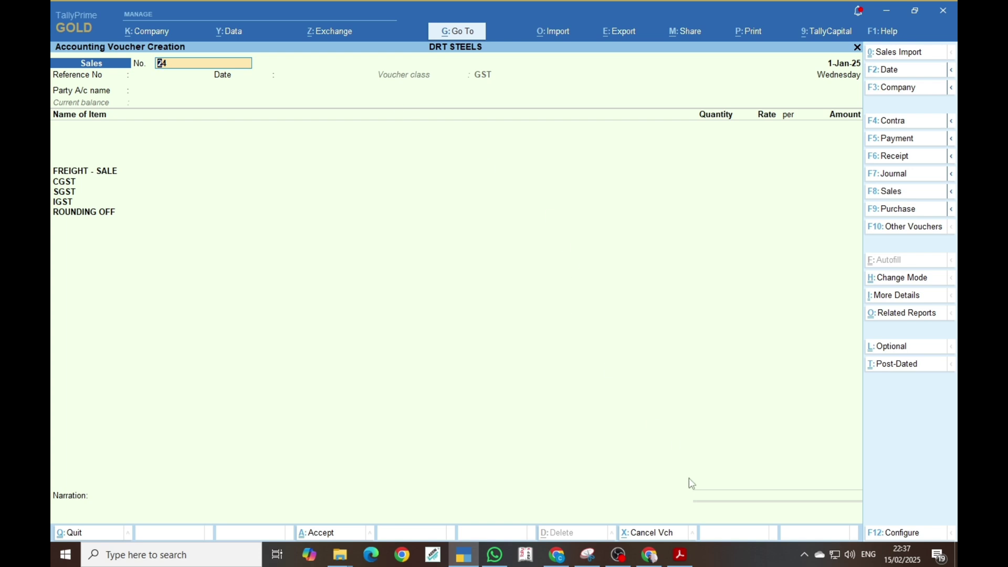
{"action": "left_click", "coordinate": [680, 555]}
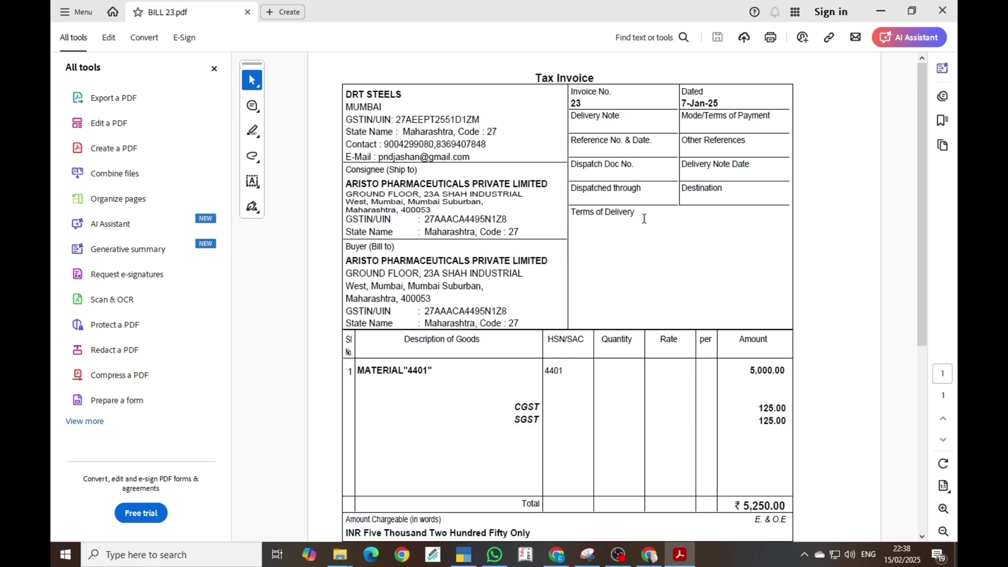
{"action": "key", "text": "alt+Tab"}
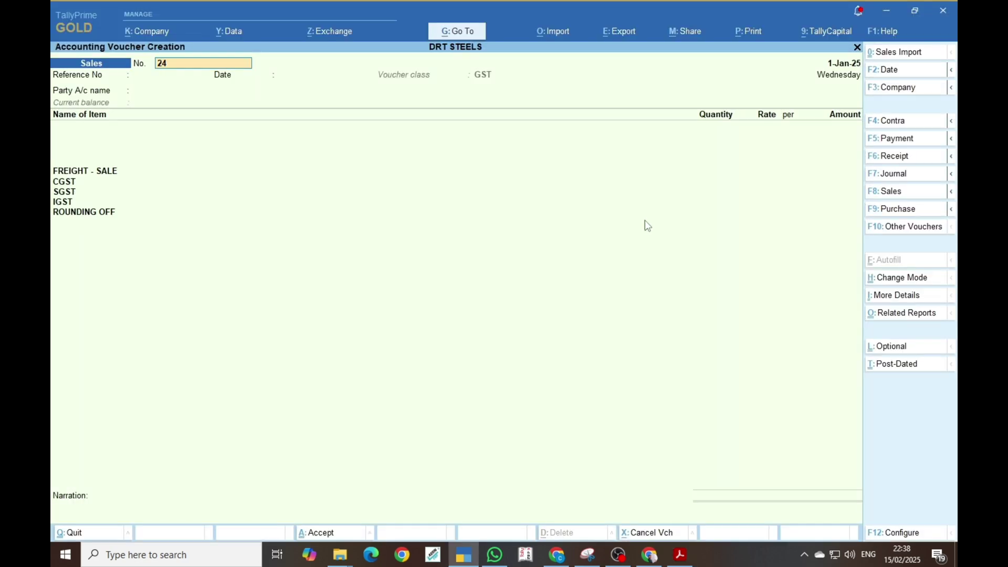
{"action": "key", "text": "Return"}
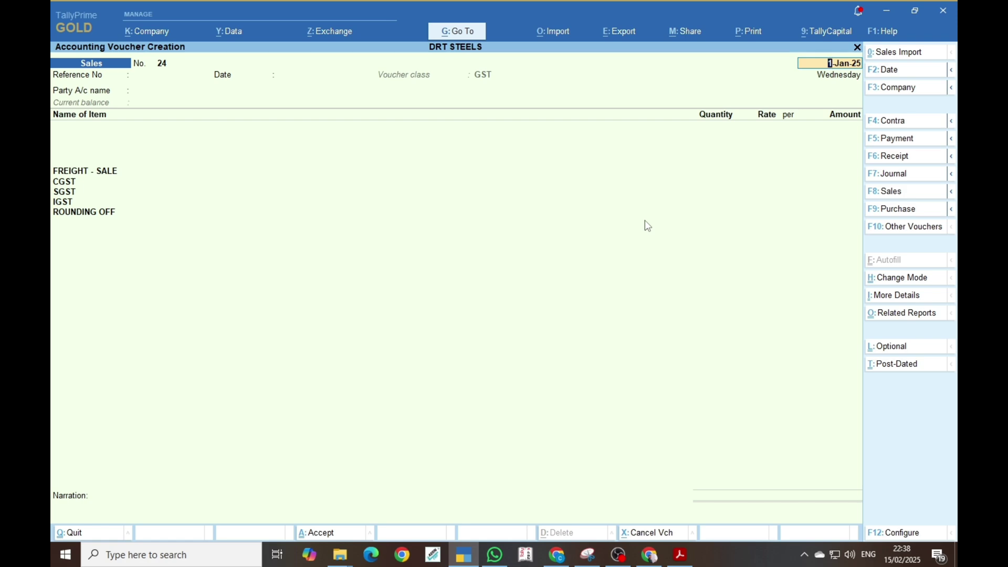
{"action": "key", "text": "alt+Tab"}
{"action": "key", "text": "alt+Tab"}
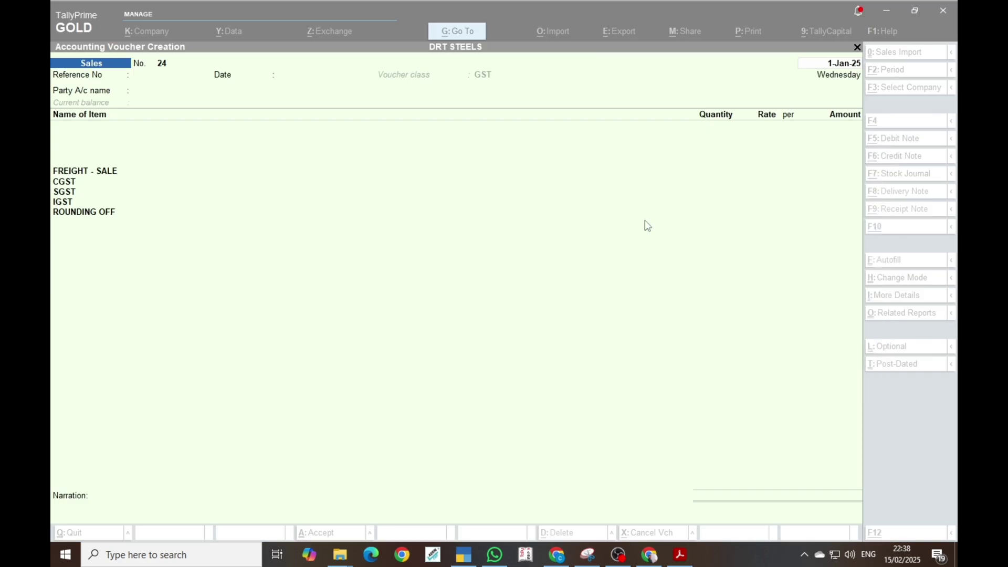
{"action": "type", "text": "7"}
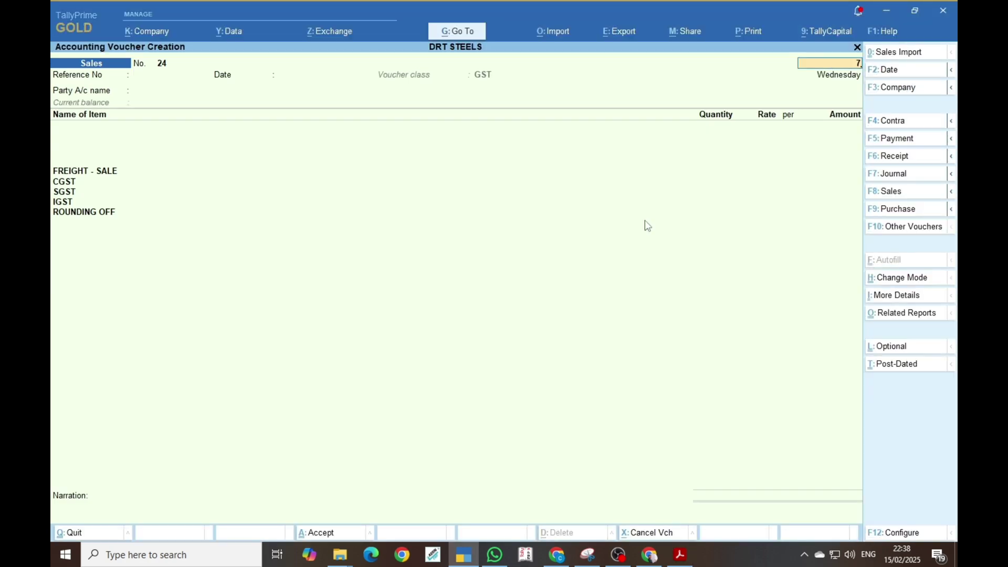
{"action": "key", "text": "Return"}
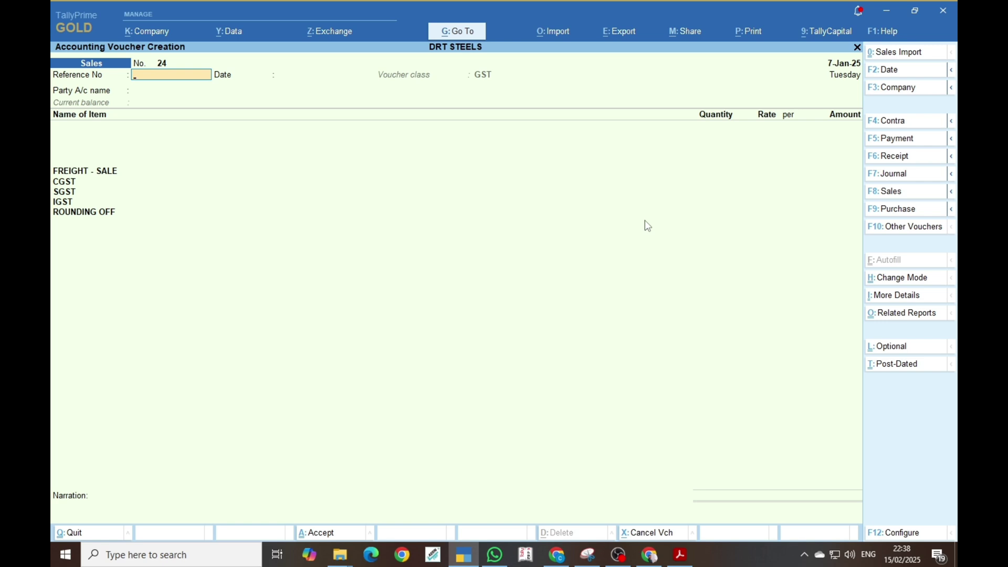
Check the invoice number in BILL 23 and set the sales voucher number to 23
{"action": "key", "text": "BackSpace"}
{"action": "key", "text": "BackSpace"}
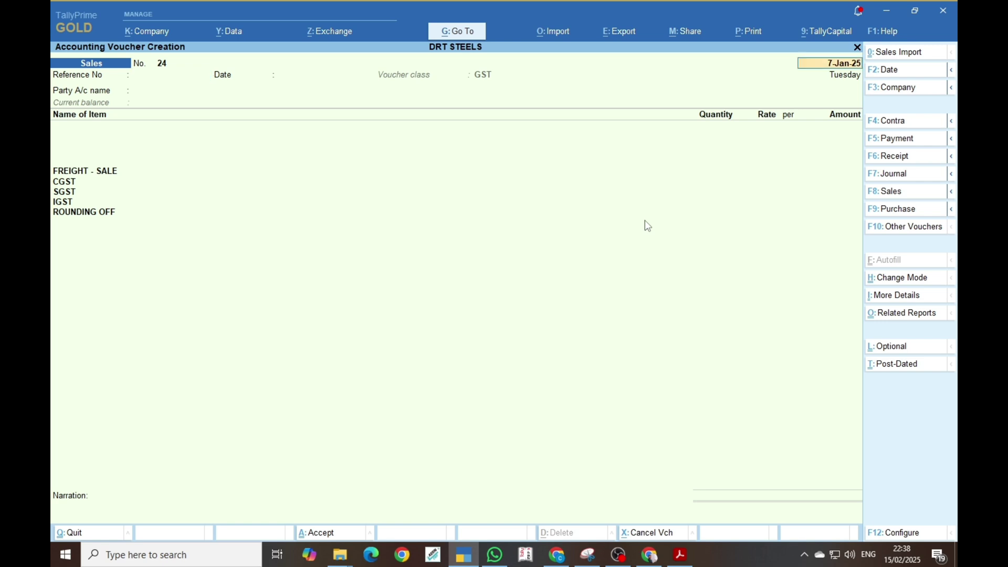
{"action": "key", "text": "alt+Tab"}
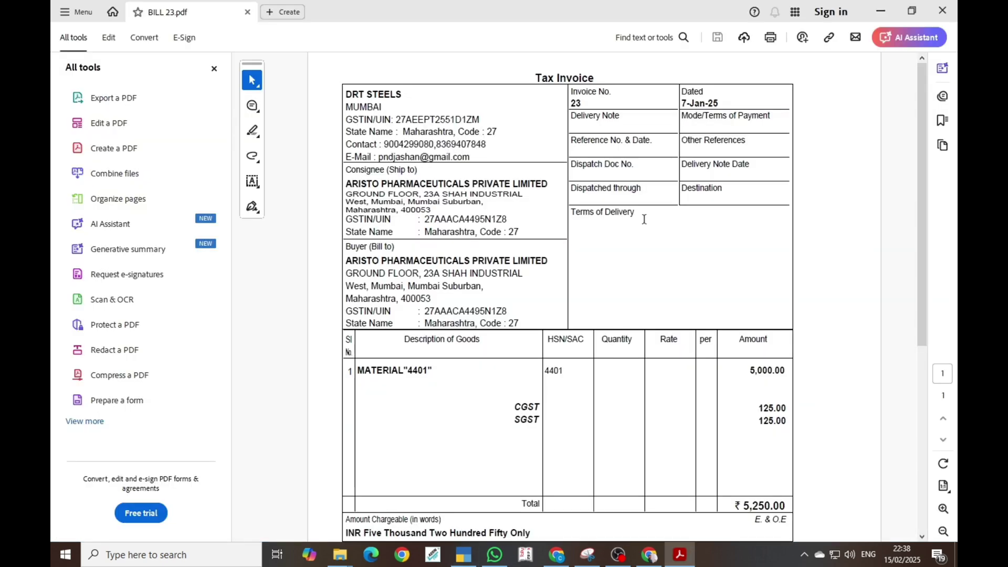
{"action": "left_click_drag", "start_coordinate": [568, 106], "coordinate": [582, 108]}
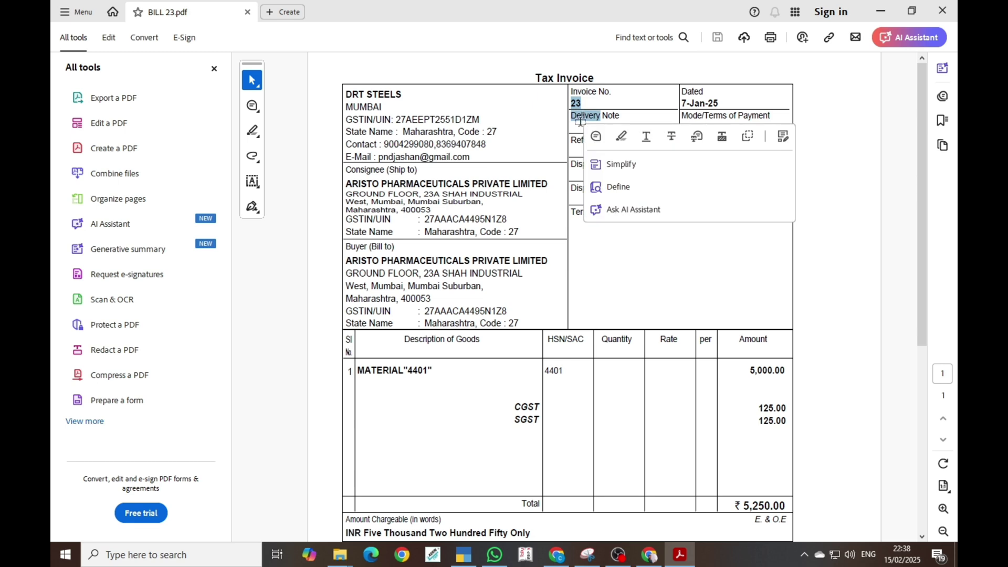
{"action": "key", "text": "alt+Tab"}
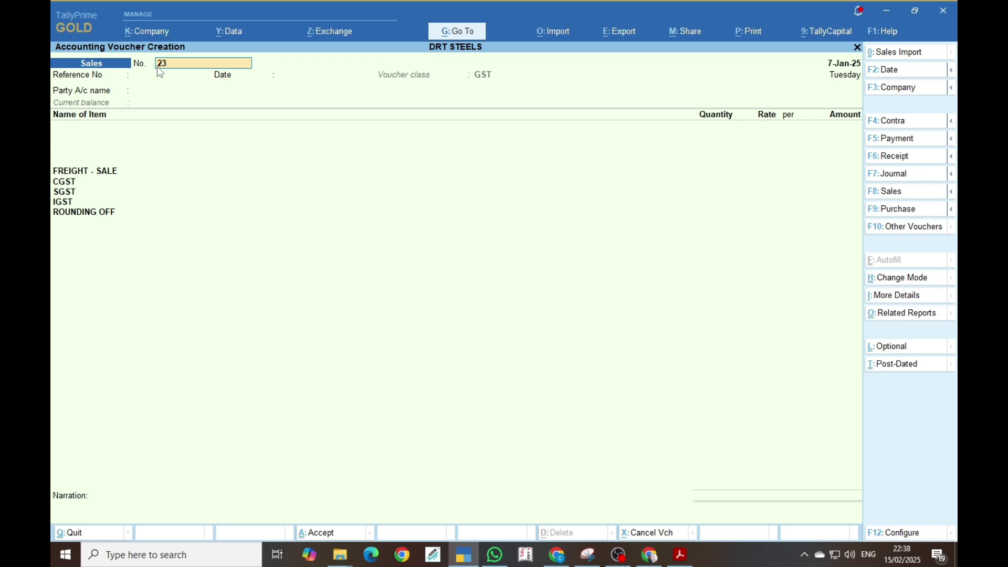
Change the sales voucher's date to 8-Jan-25
{"action": "key", "text": "Return"}
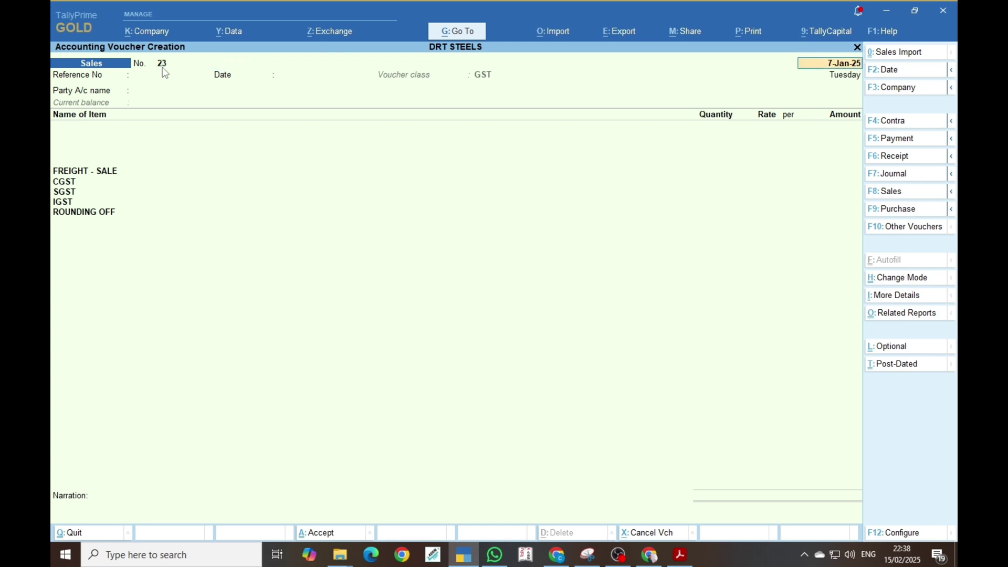
{"action": "type", "text": "8"}
{"action": "key", "text": "Return"}
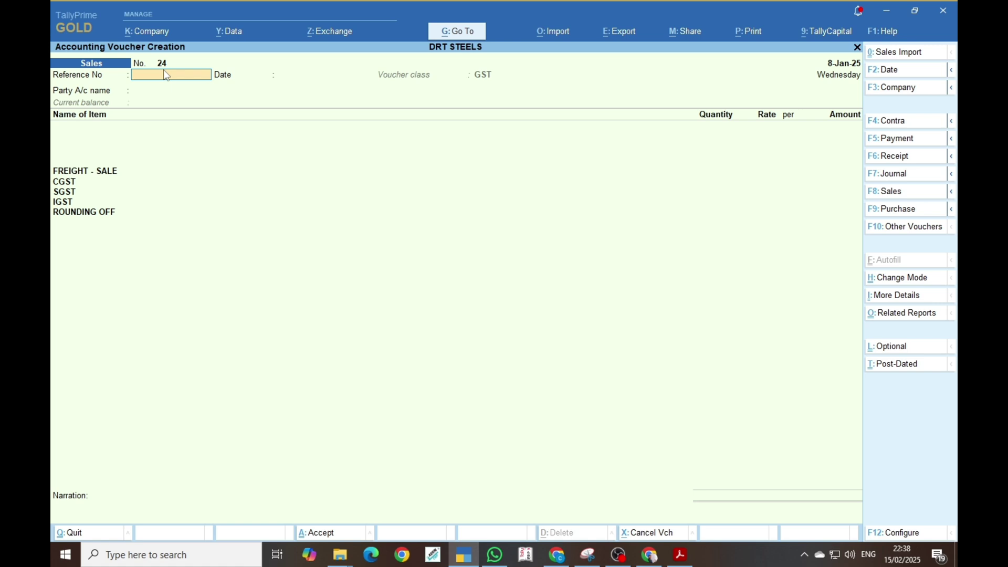
Set the voucher date to 7-Jan-25 and the number to 23, leaving the reference number and reference date blank
{"action": "key", "text": "F2"}
{"action": "type", "text": "7"}
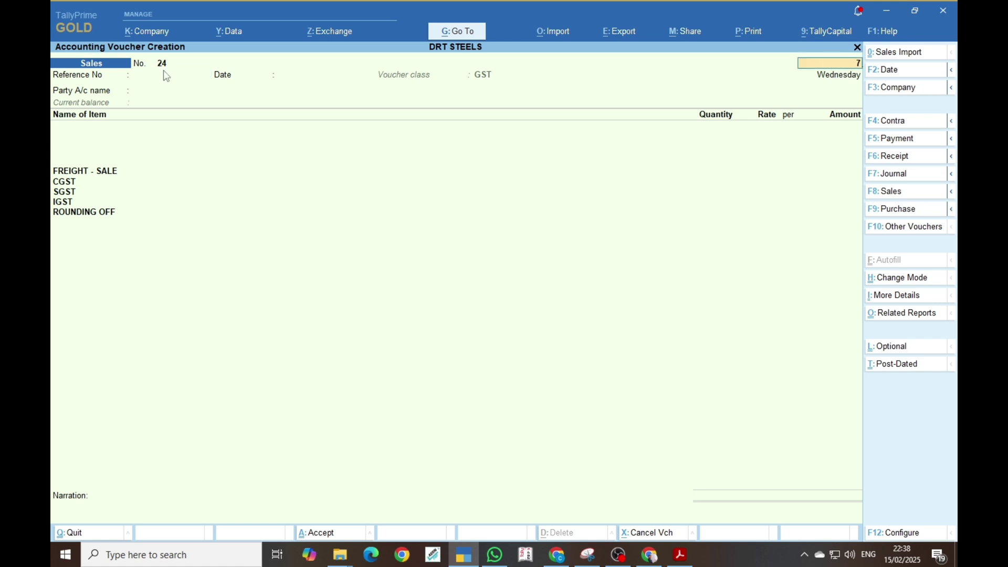
{"action": "key", "text": "Return"}
{"action": "type", "text": "23"}
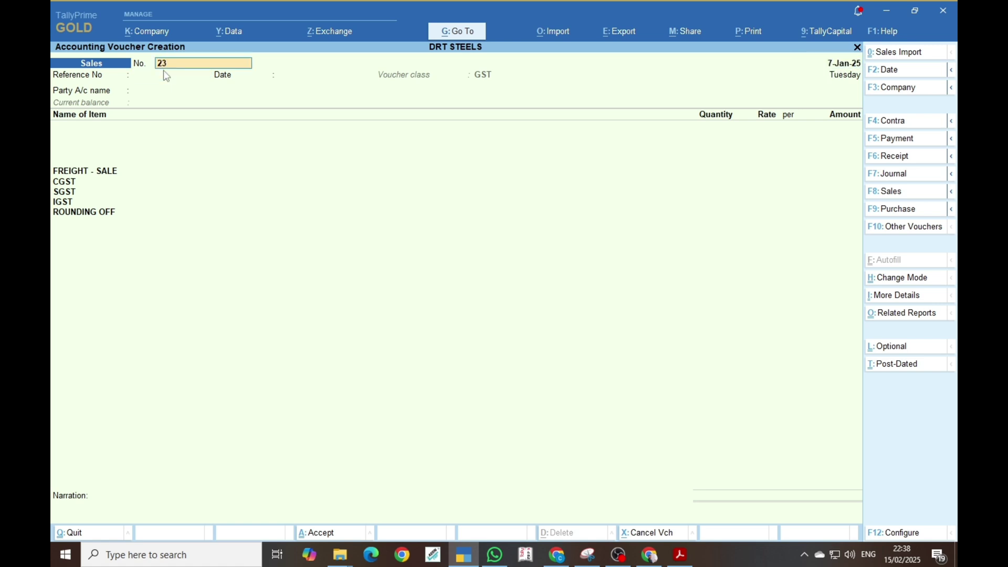
{"action": "key", "text": "Return"}
{"action": "key", "text": "Return"}
{"action": "key", "text": "Return"}
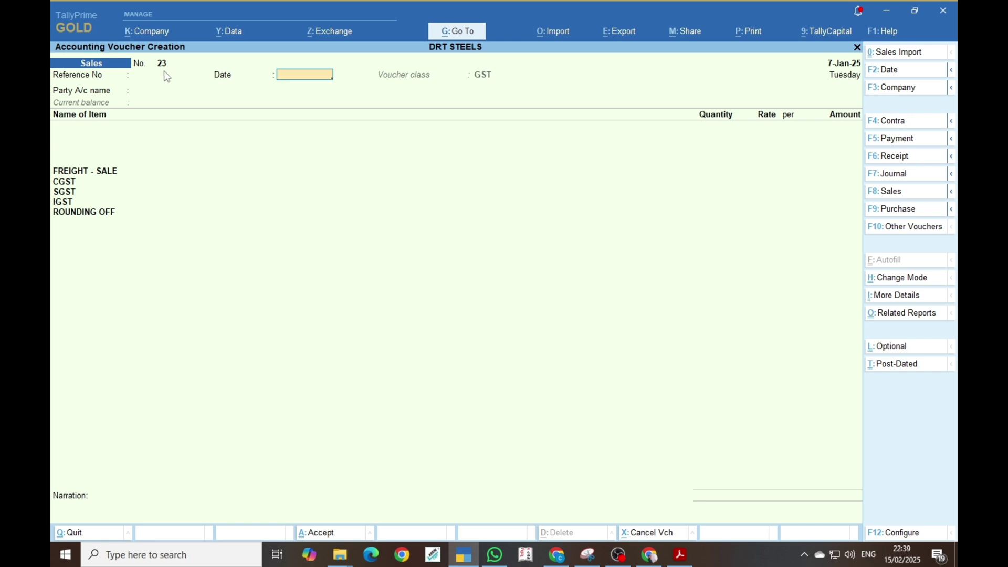
{"action": "key", "text": "Return"}
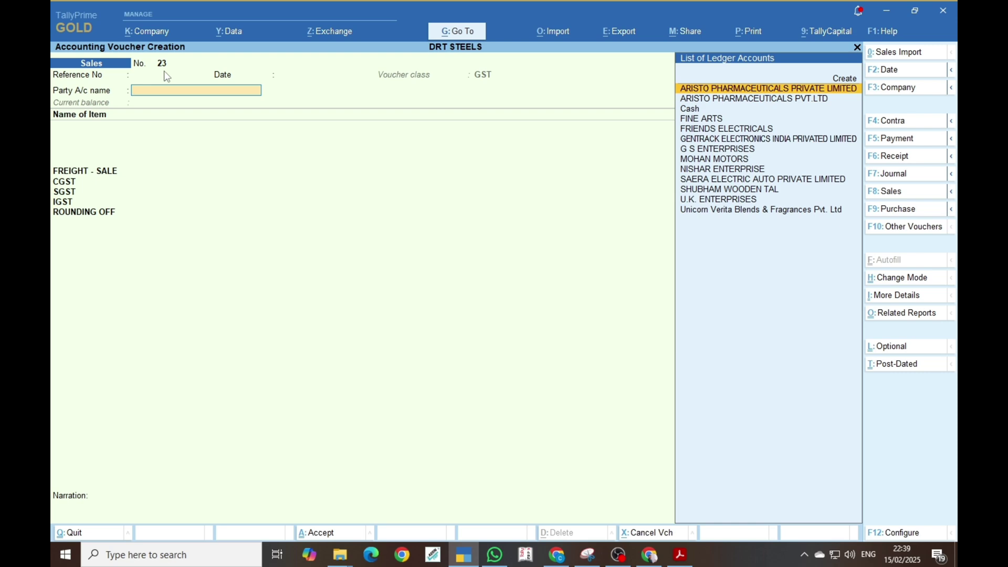
Check the buyer in BILL 23 and choose ARISTO PHARMACEUTICALS PRIVATE LIMITED as the voucher's party account
{"action": "key", "text": "alt+Tab"}
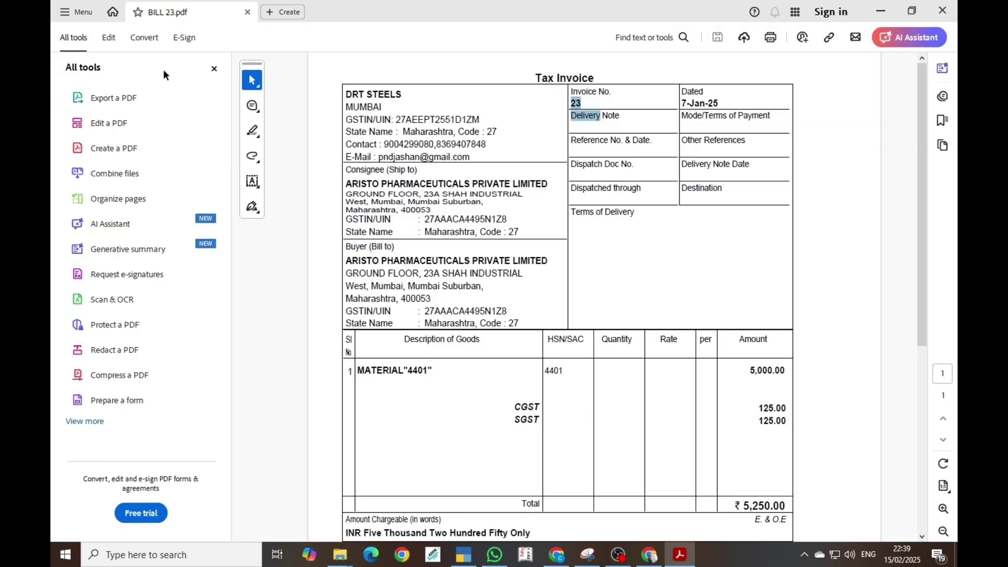
{"action": "key", "text": "alt+Tab"}
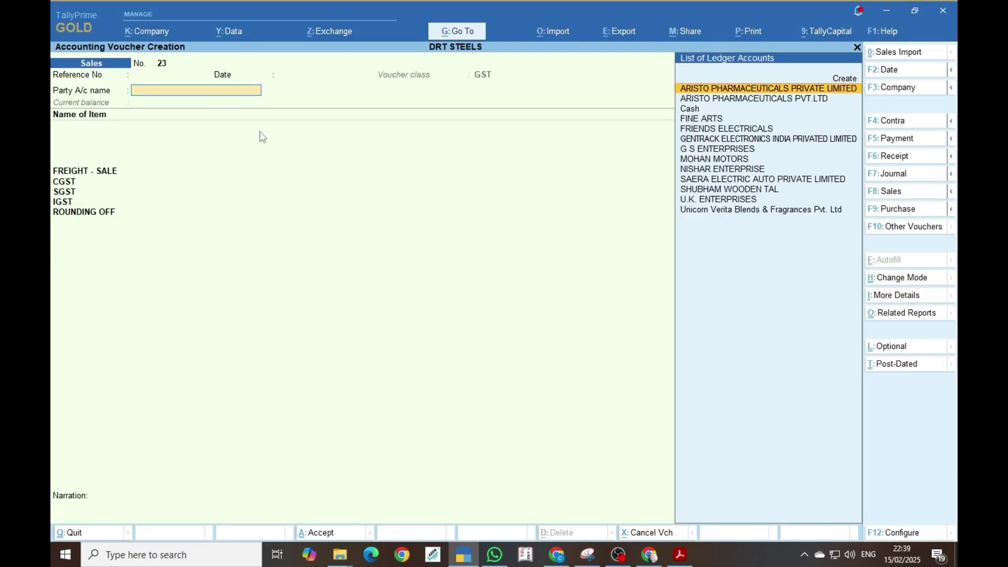
{"action": "key", "text": "BackSpace"}
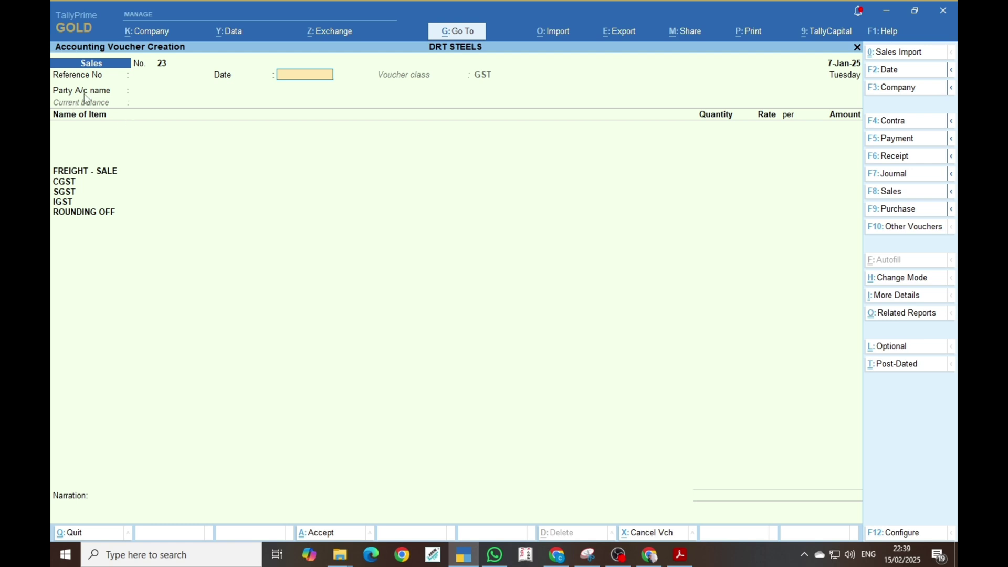
{"action": "key", "text": "Return"}
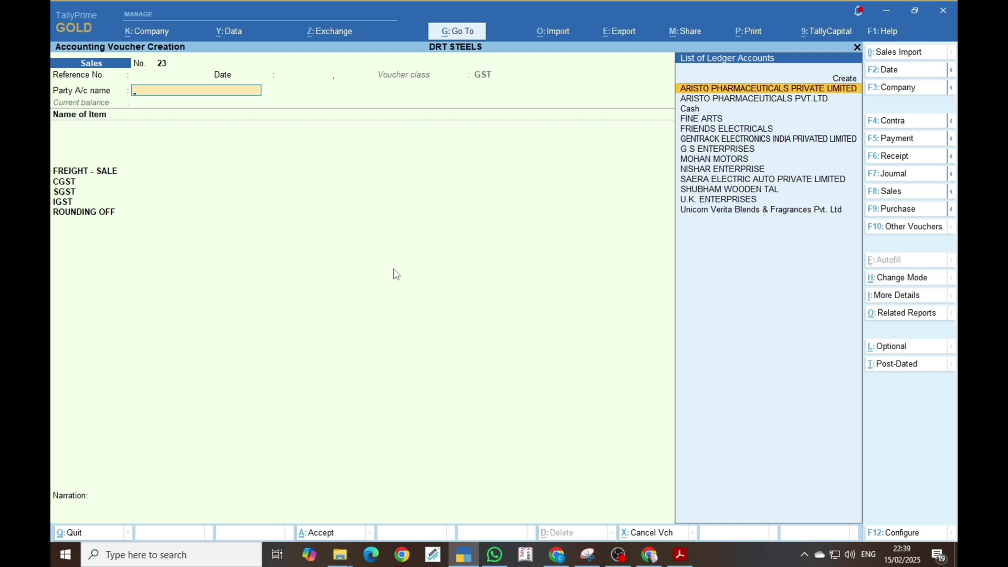
{"action": "key", "text": "Return"}
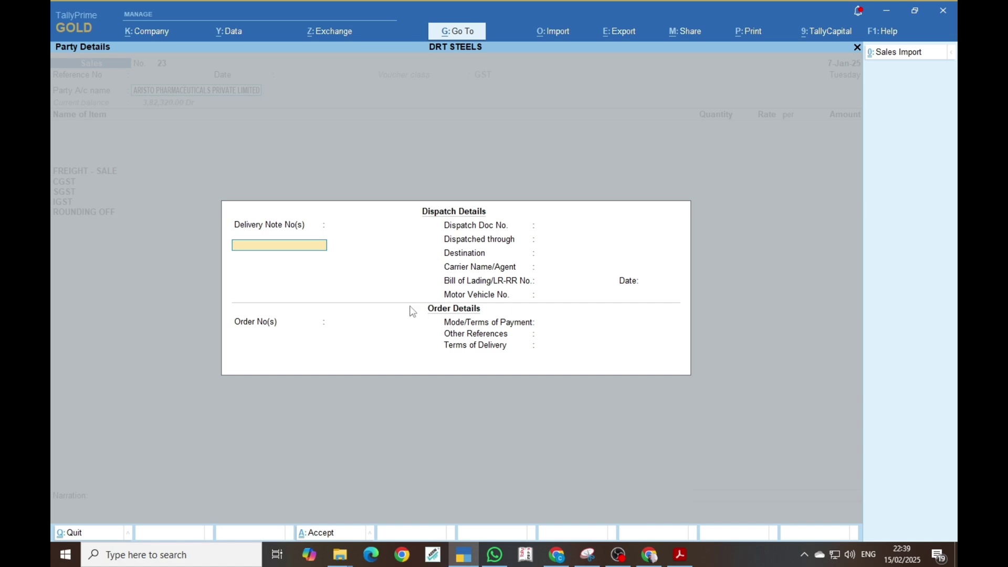
{"action": "left_click", "coordinate": [550, 295]}
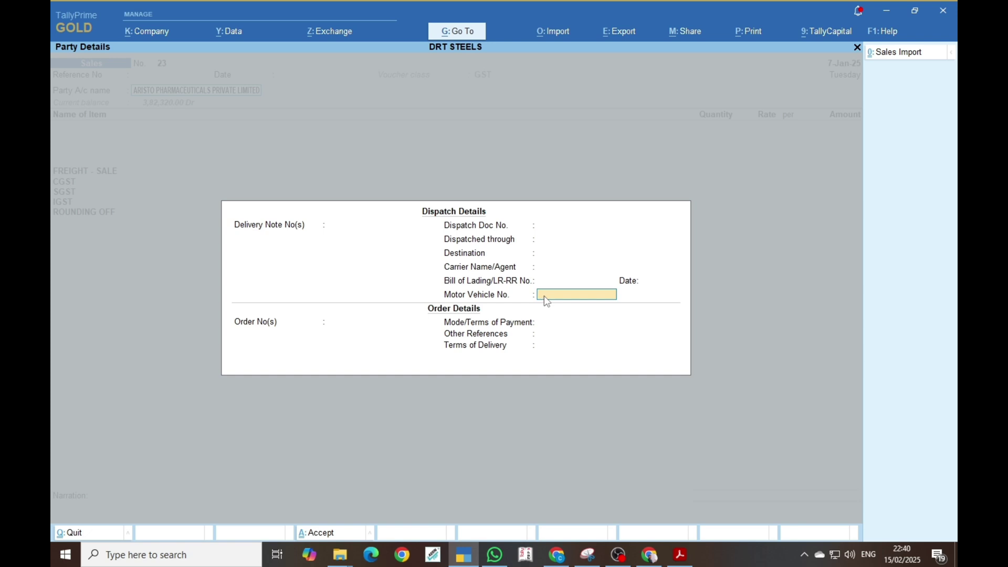
{"action": "type", "text": "MHB4"}
{"action": "key", "text": "BackSpace"}
{"action": "key", "text": "BackSpace"}
{"action": "key", "text": "BackSpace"}
{"action": "key", "text": "BackSpace"}
Set the order number to Not Applicable and continue to the party details with the dispatch details left blank
{"action": "key", "text": "Return"}
{"action": "key", "text": "Return"}
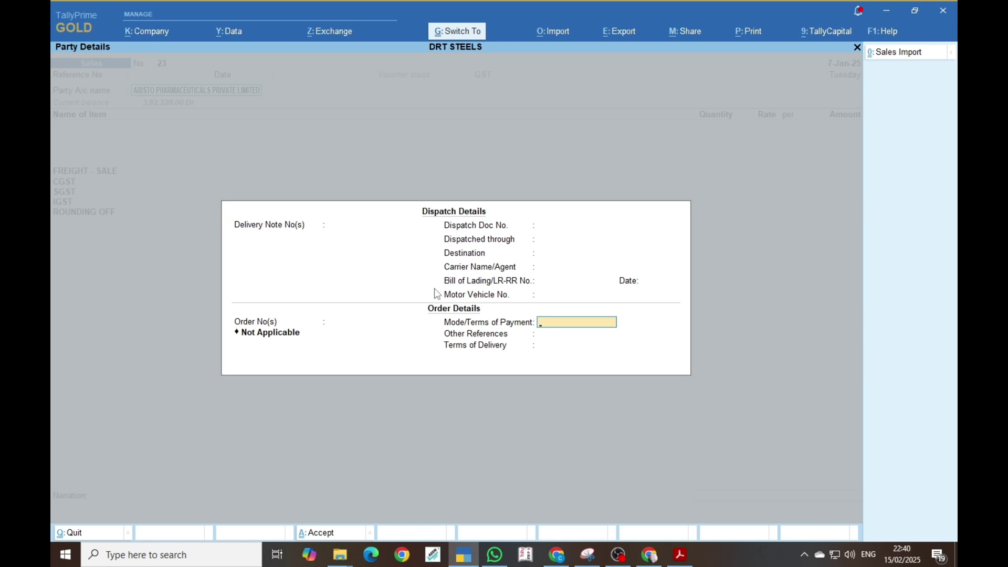
{"action": "key", "text": "Escape"}
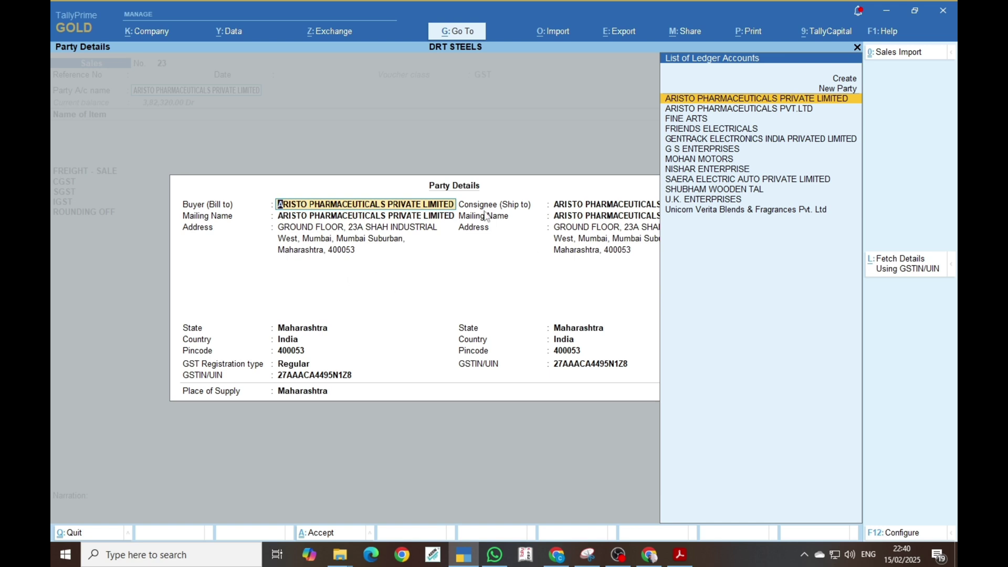
Compare the buyer's name, address, pincode and GSTIN in the party details with those printed on BILL 23
{"action": "left_click", "coordinate": [353, 218]}
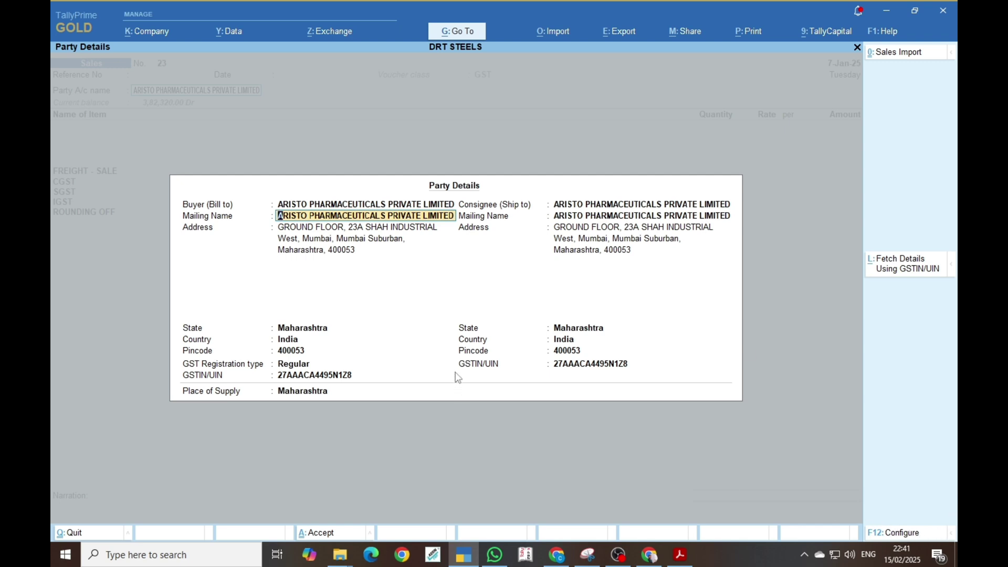
{"action": "left_click", "coordinate": [309, 206]}
{"action": "left_click", "coordinate": [302, 230]}
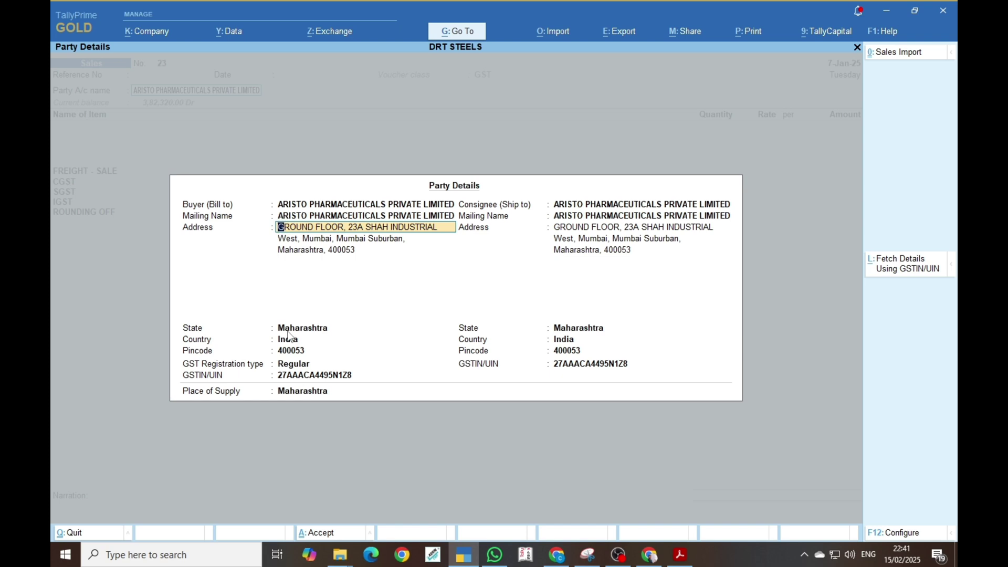
{"action": "left_click", "coordinate": [290, 352]}
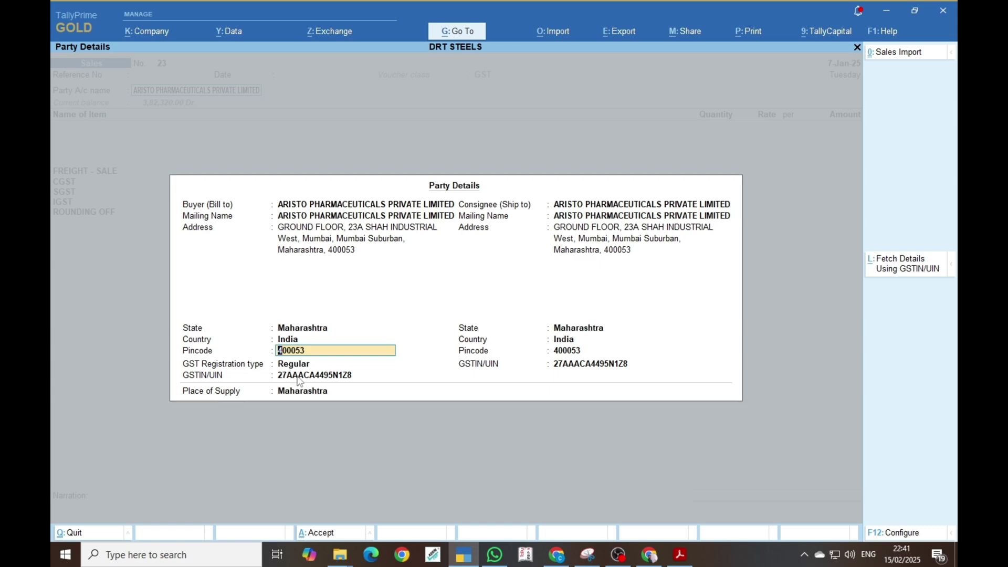
{"action": "left_click", "coordinate": [299, 378]}
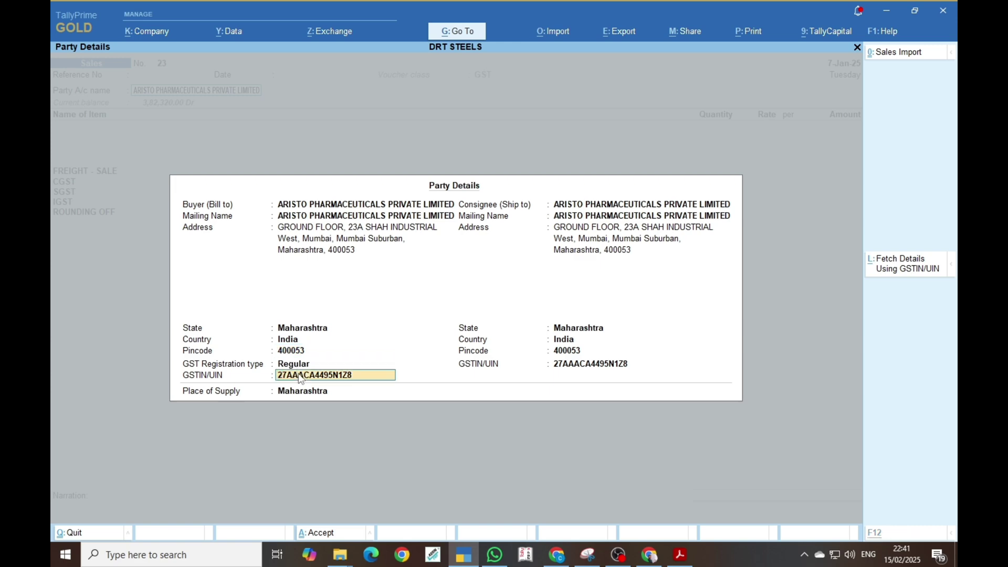
{"action": "key", "text": "alt+Tab"}
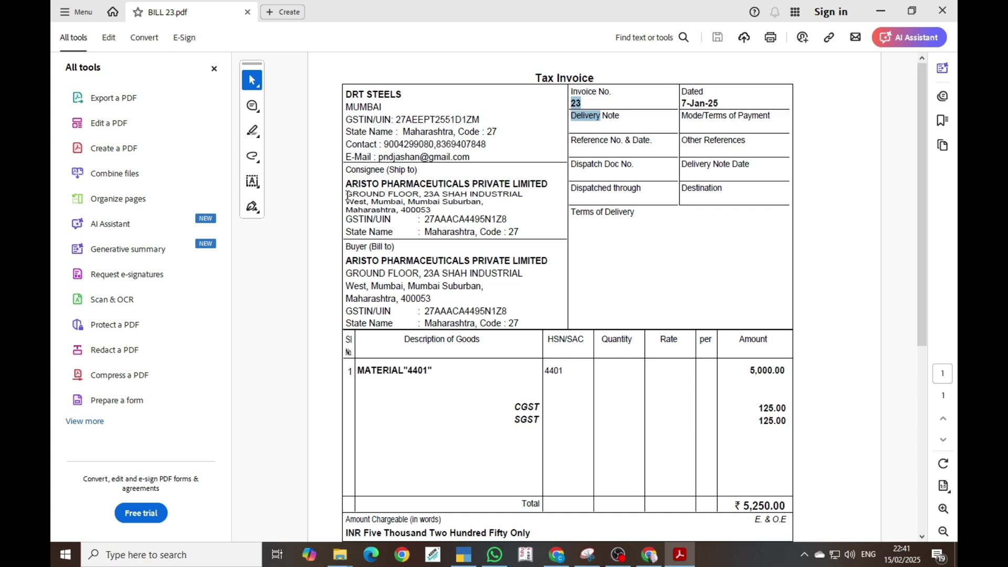
{"action": "key", "text": "alt+Tab"}
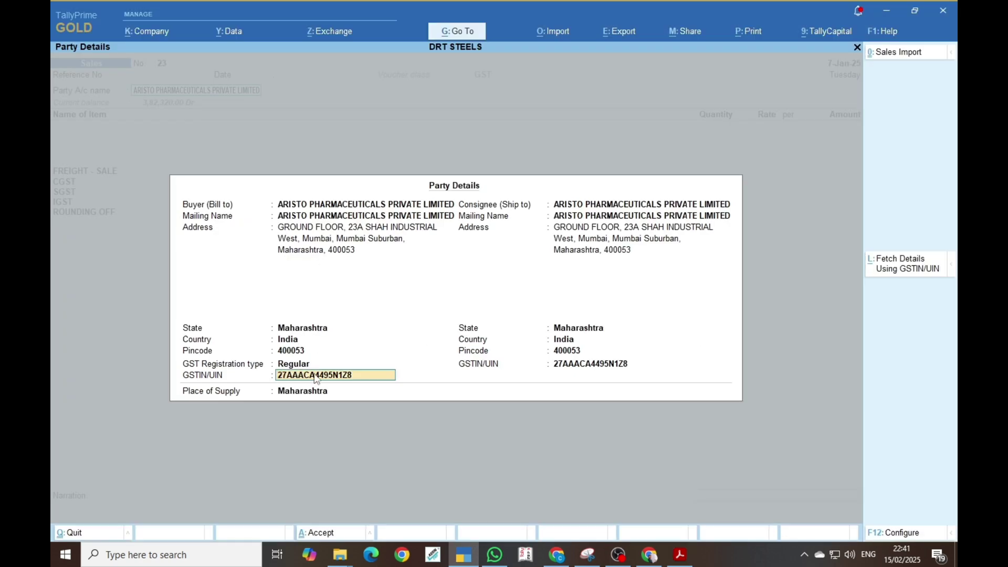
{"action": "key", "text": "alt+Tab"}
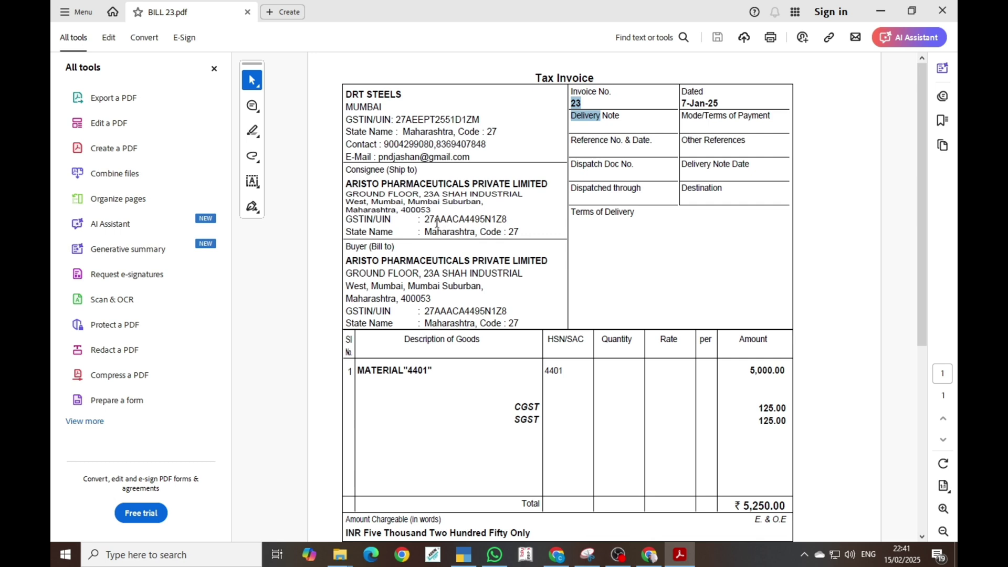
{"action": "left_click_drag", "start_coordinate": [426, 220], "coordinate": [507, 220]}
{"action": "left_click", "coordinate": [512, 195]}
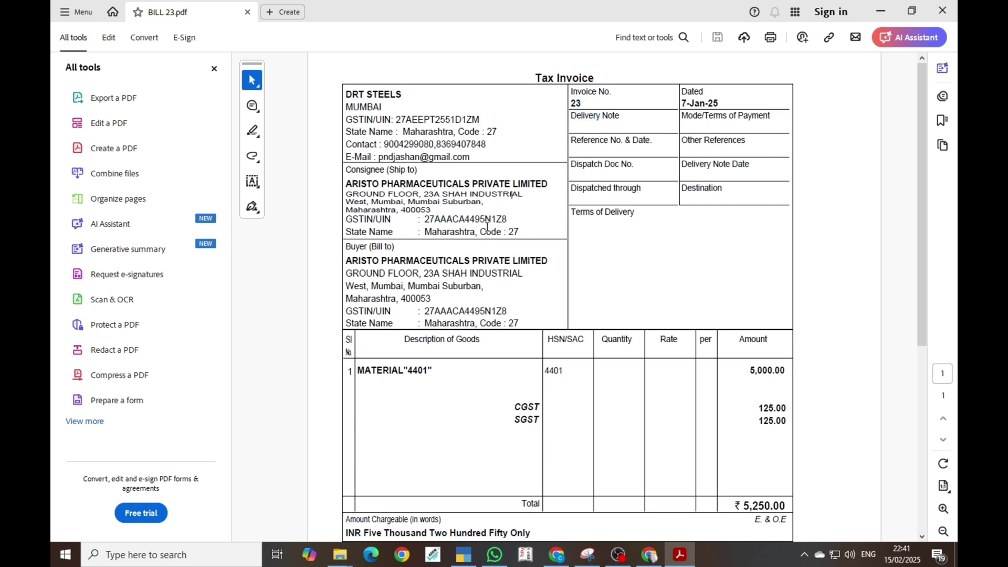
{"action": "key", "text": "alt+Tab"}
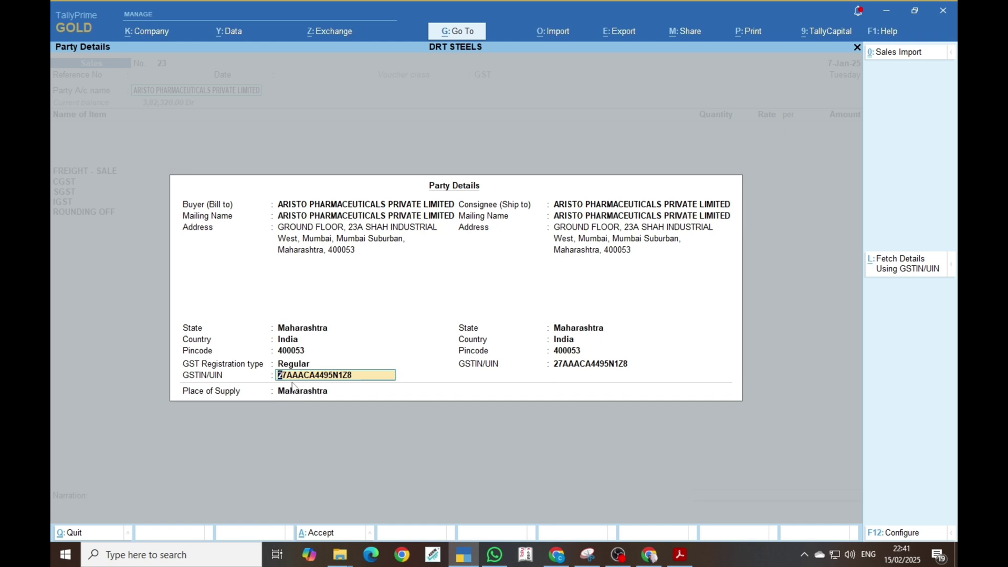
Check the consignee's address and accept the party details
{"action": "left_click", "coordinate": [580, 230]}
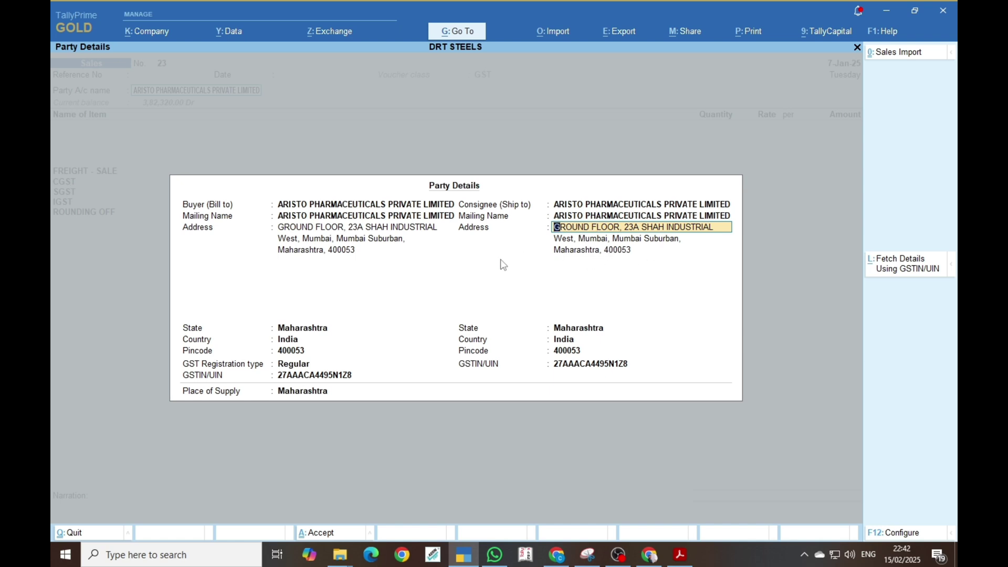
{"action": "key", "text": "ctrl"}
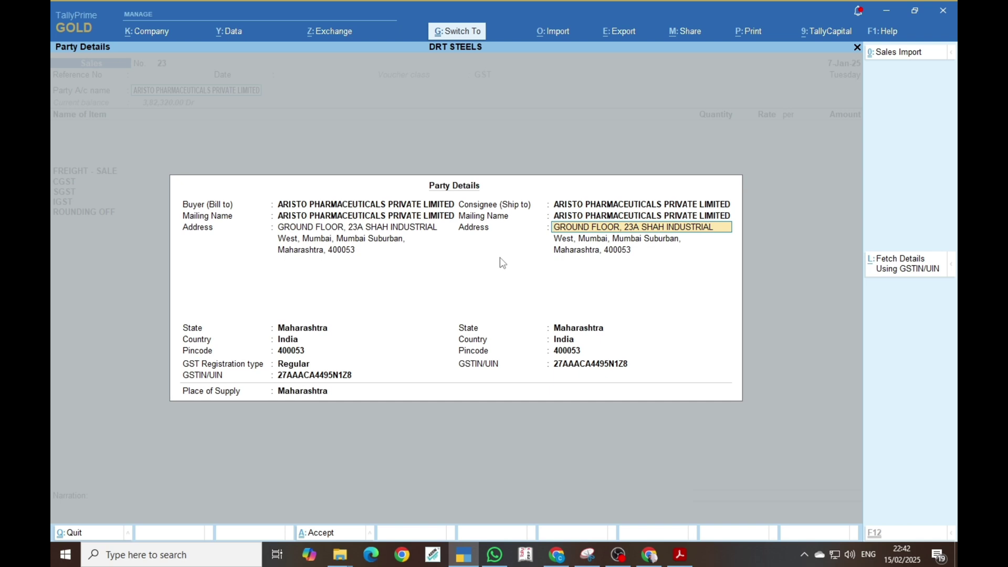
{"action": "key", "text": "ctrl+a"}
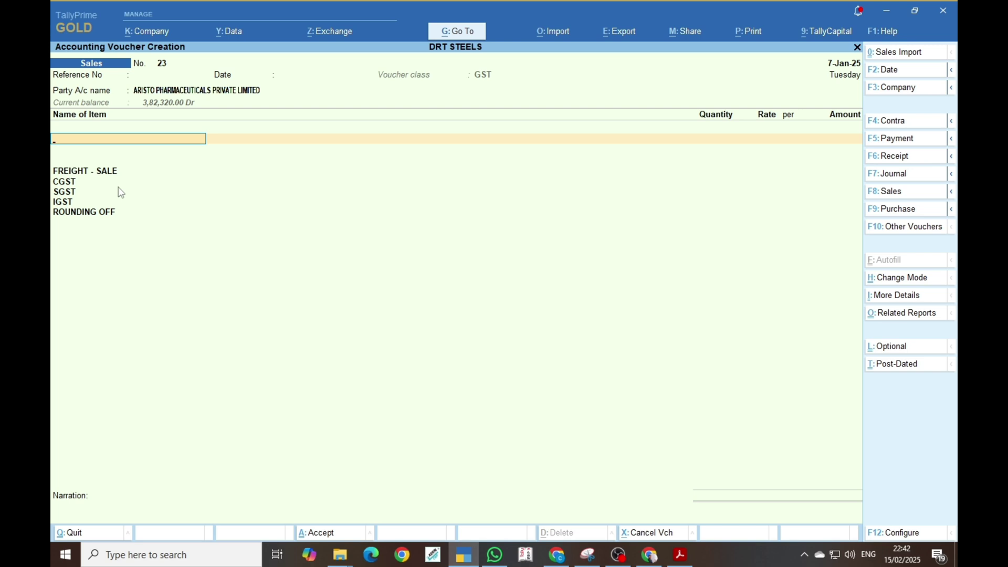
Find the stock items matching 440 and choose MATERIAL"4401" N as the voucher's first item
{"action": "type", "text": "440"}
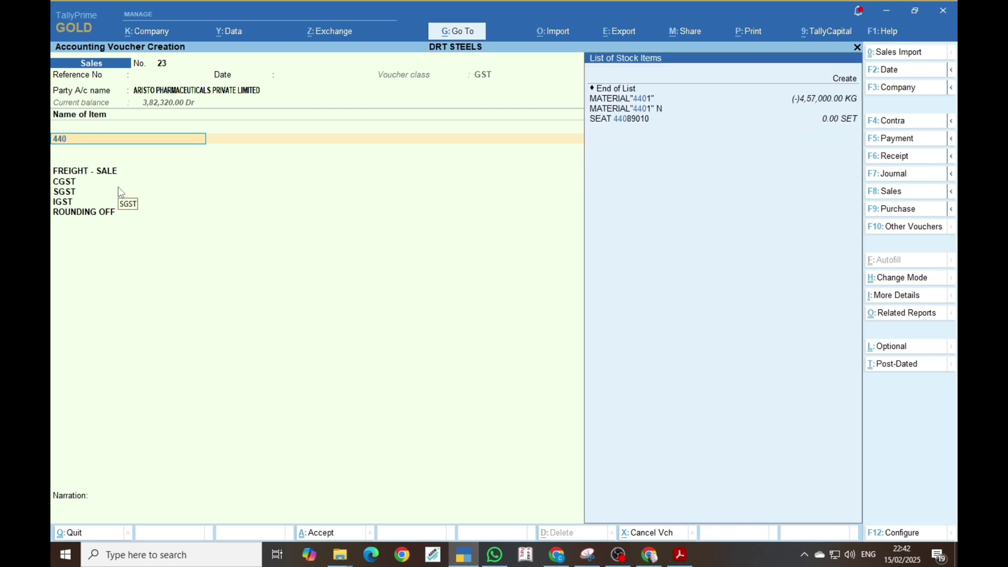
{"action": "key", "text": "Down"}
{"action": "key", "text": "Down"}
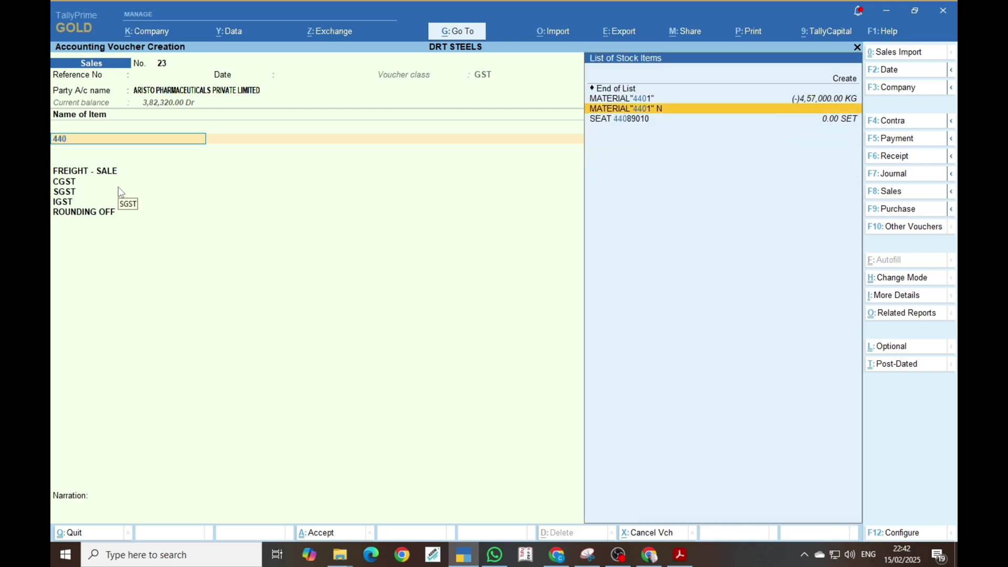
{"action": "key", "text": "Return"}
{"action": "key", "text": "Return"}
{"action": "key", "text": "Escape"}
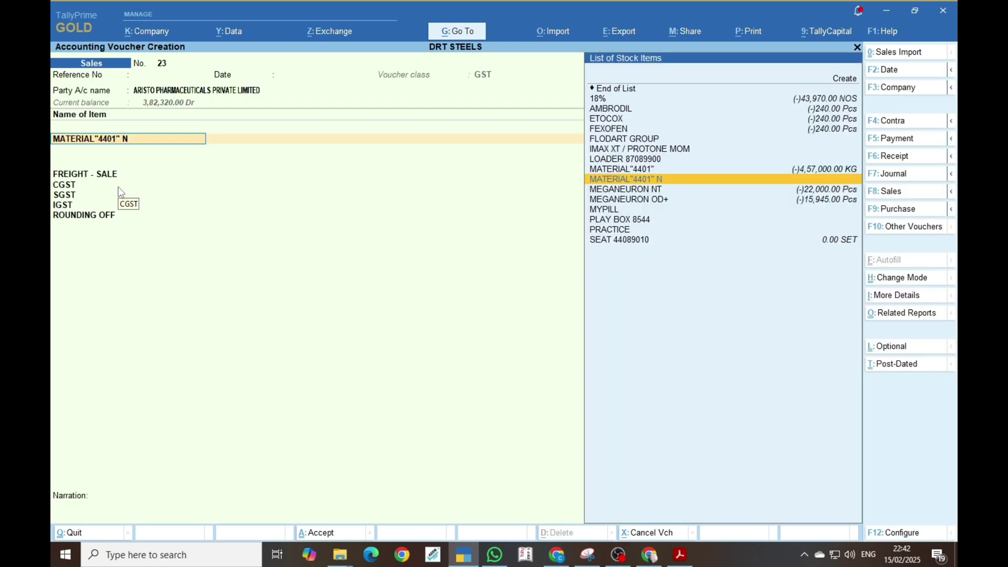
Enter TGSDFWFTG as the description of the MATERIAL"4401" N item
{"action": "key", "text": "Return"}
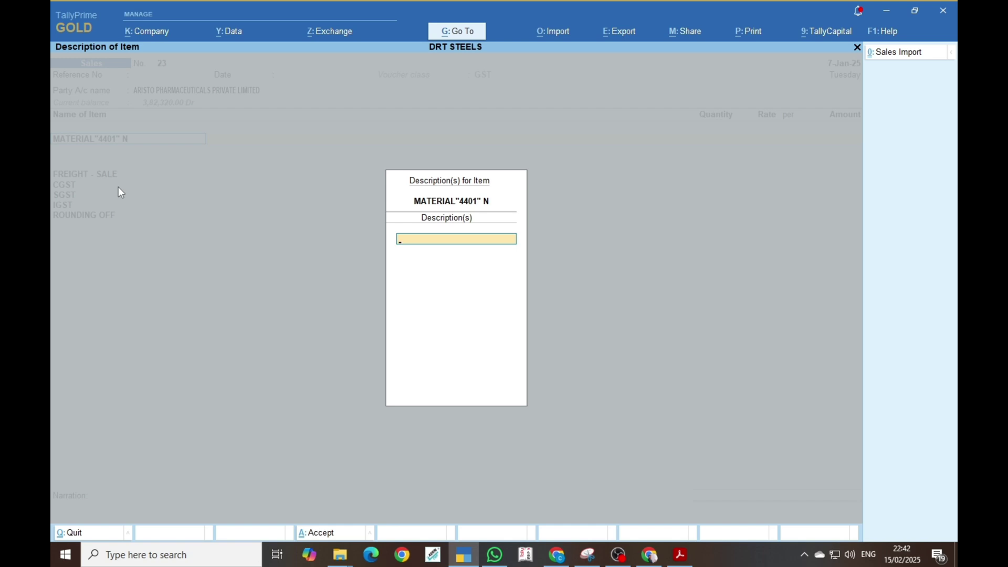
{"action": "type", "text": "TGSDFWFTG"}
{"action": "key", "text": "Return"}
{"action": "key", "text": "Return"}
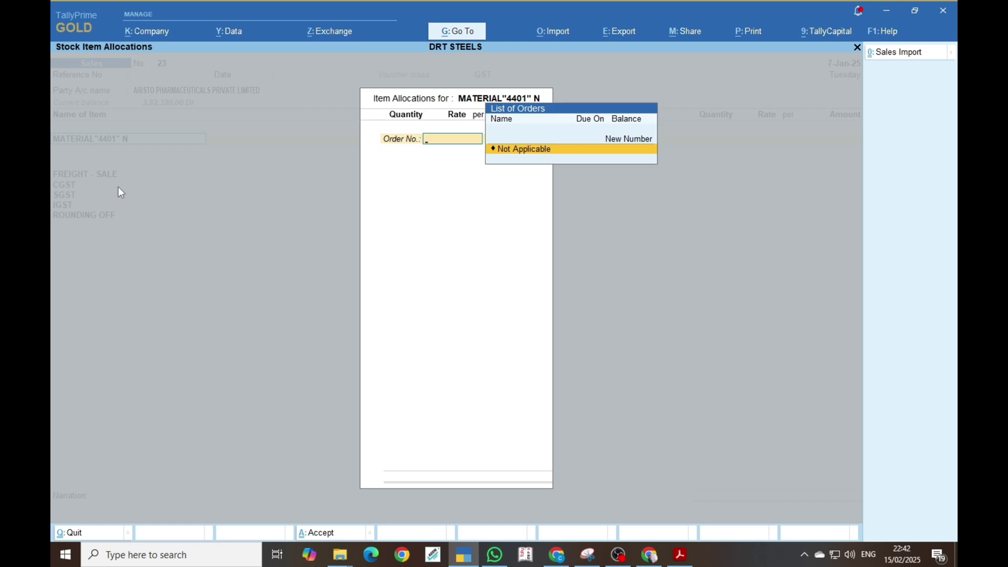
Set the order number of MATERIAL"4401" N to Not Applicable and enter the amount 5,000 as on BILL 23, without a quantity
{"action": "key", "text": "Return"}
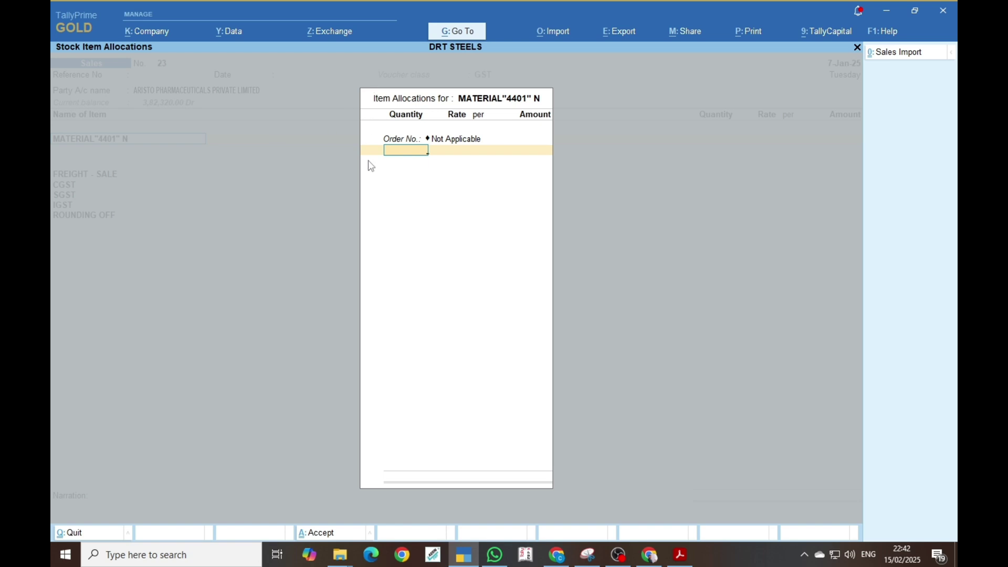
{"action": "key", "text": "Return"}
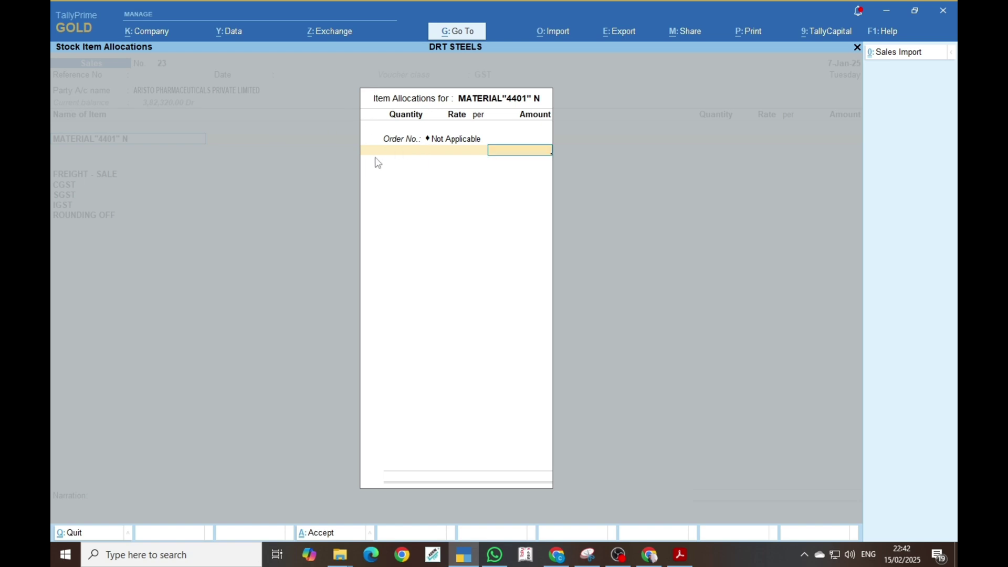
{"action": "type", "text": "50"}
{"action": "key", "text": "alt+Tab"}
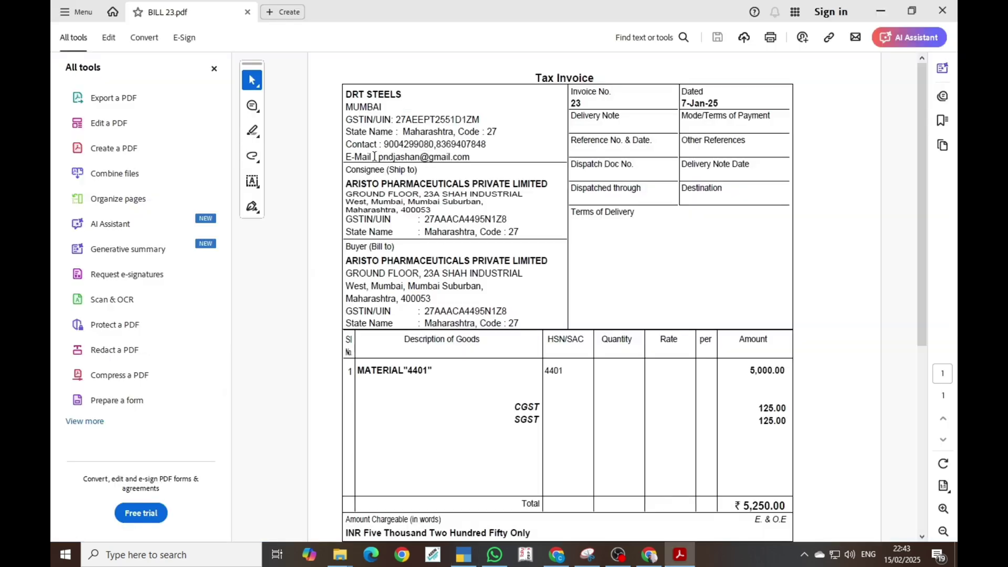
{"action": "key", "text": "alt+Tab"}
{"action": "type", "text": "00"}
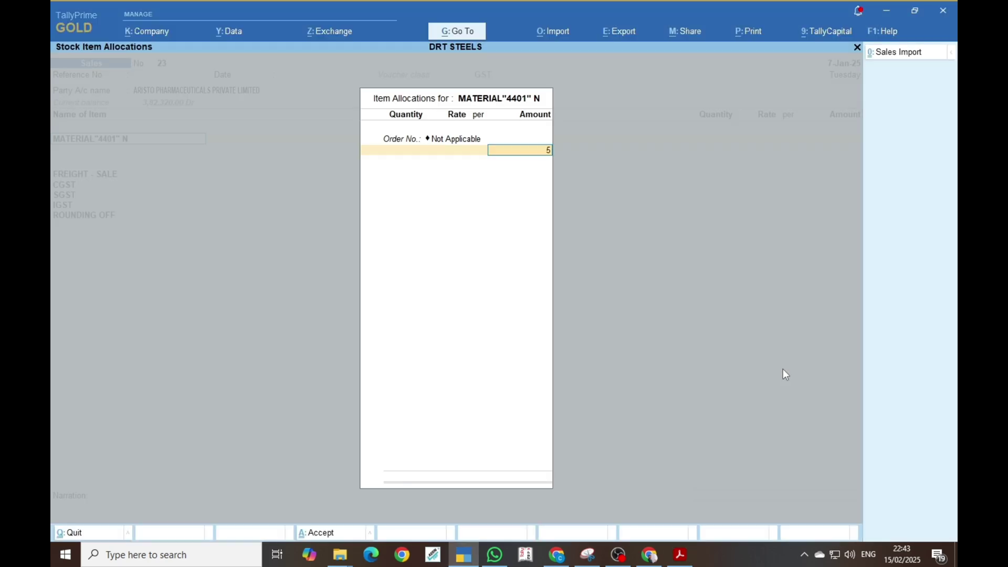
{"action": "key", "text": "Return"}
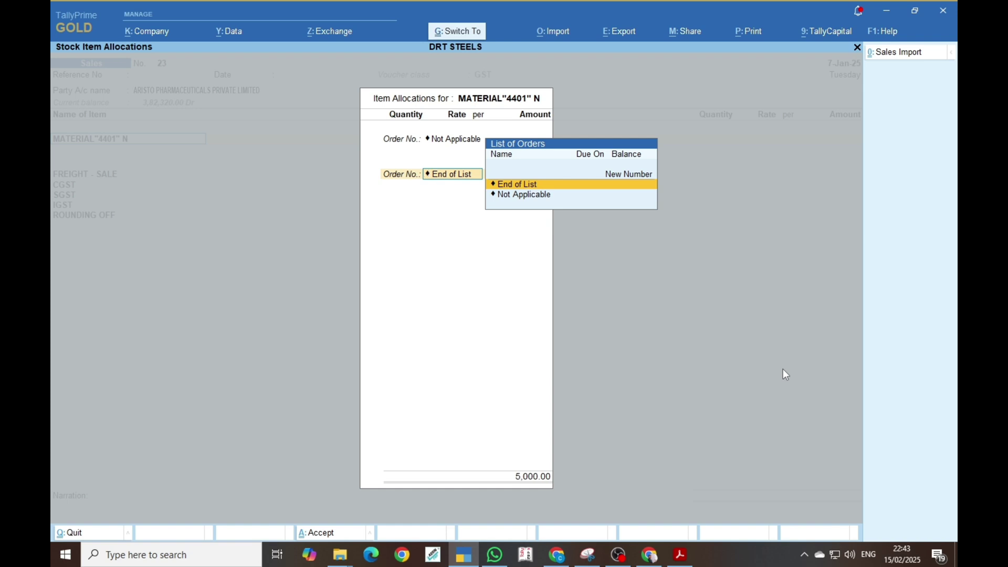
{"action": "key", "text": "Return"}
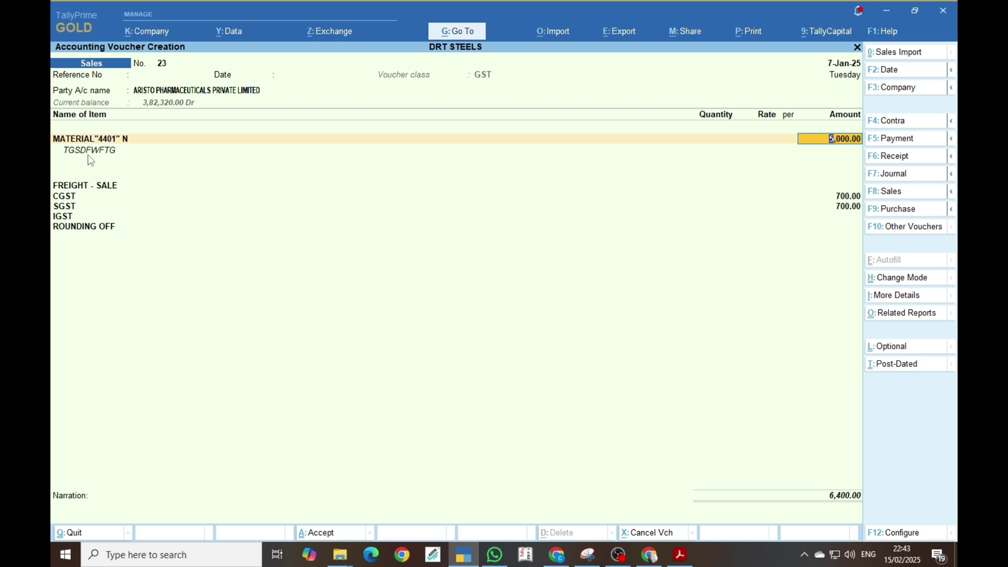
Check the GST rate in the stock item master of MATERIAL"4401" N, then return to the voucher with its allocation accepted
{"action": "left_click", "coordinate": [82, 140]}
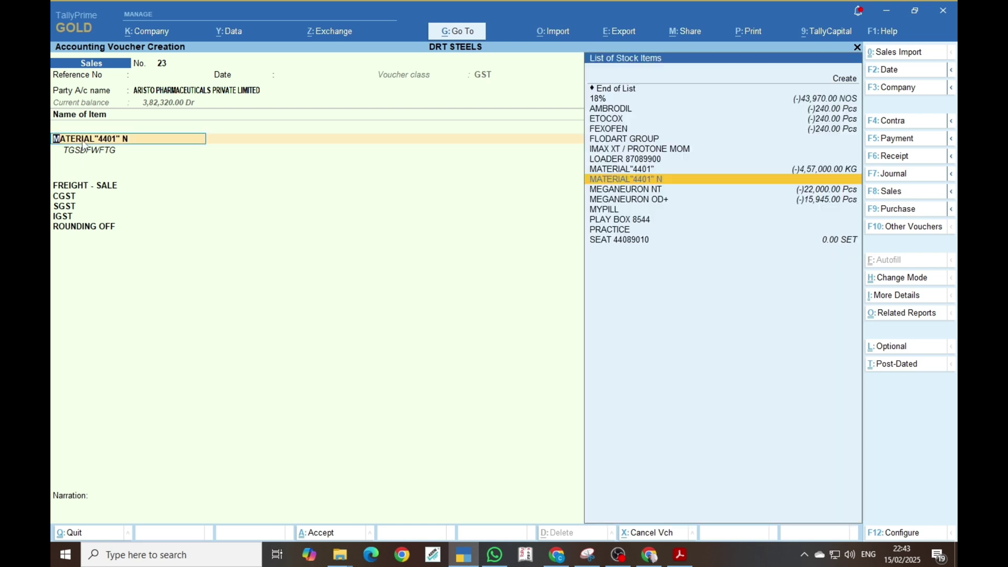
{"action": "key", "text": "ctrl+Return"}
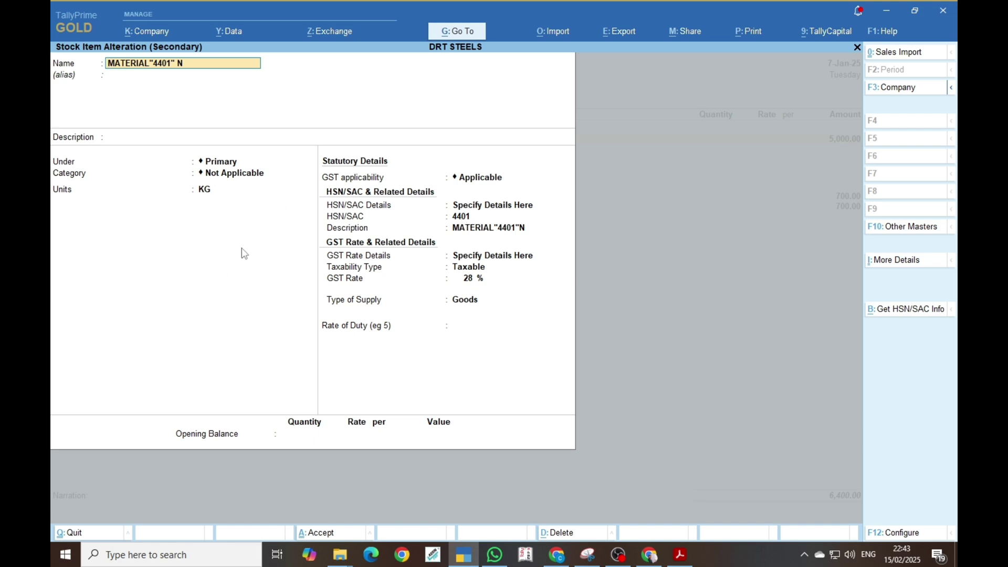
{"action": "key", "text": "ctrl"}
{"action": "key", "text": "Escape"}
{"action": "key", "text": "Escape"}
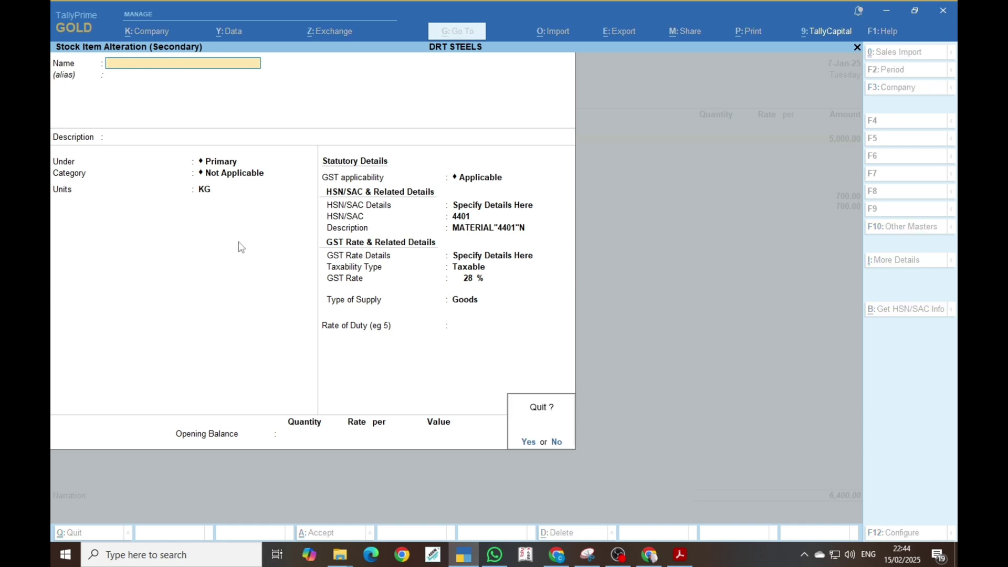
{"action": "key", "text": "Return"}
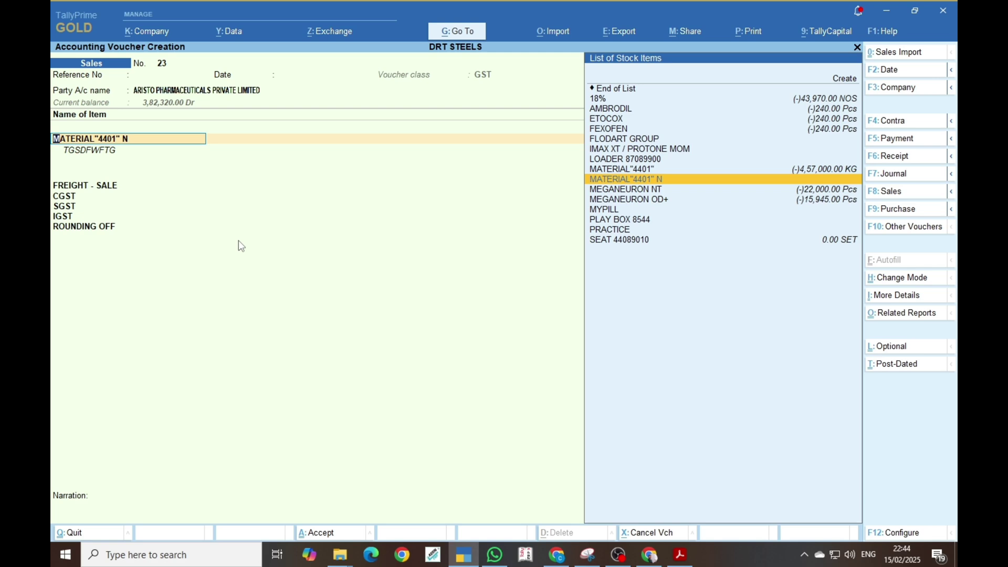
{"action": "key", "text": "Return"}
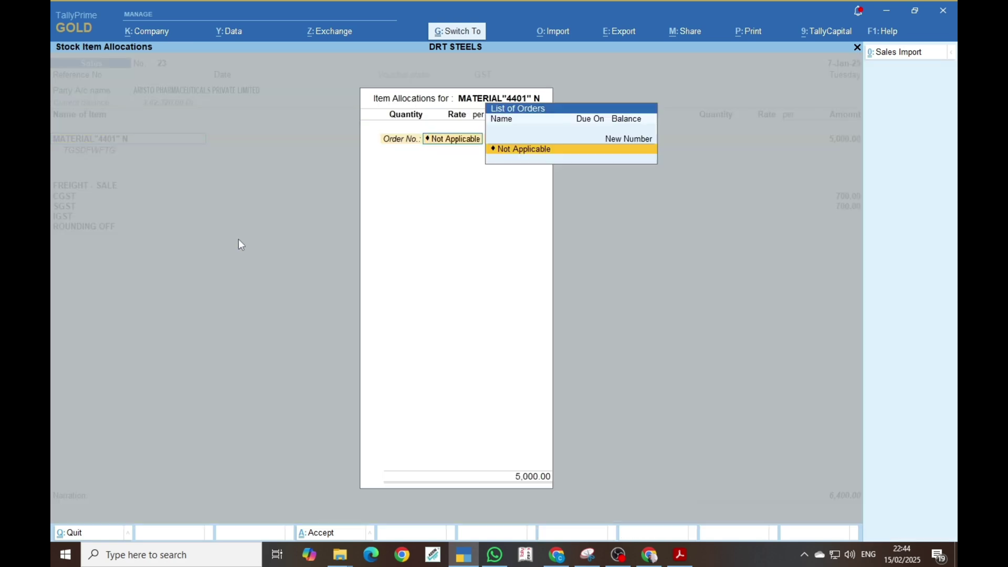
{"action": "key", "text": "ctrl+a"}
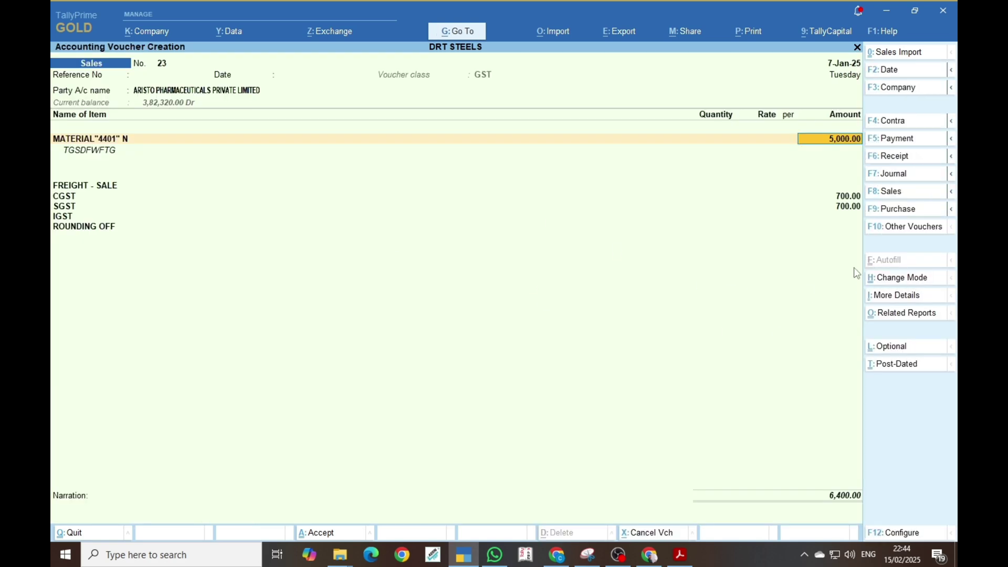
Compare the voucher's item name, CGST and SGST with those printed on BILL 23
{"action": "key", "text": "alt+Tab"}
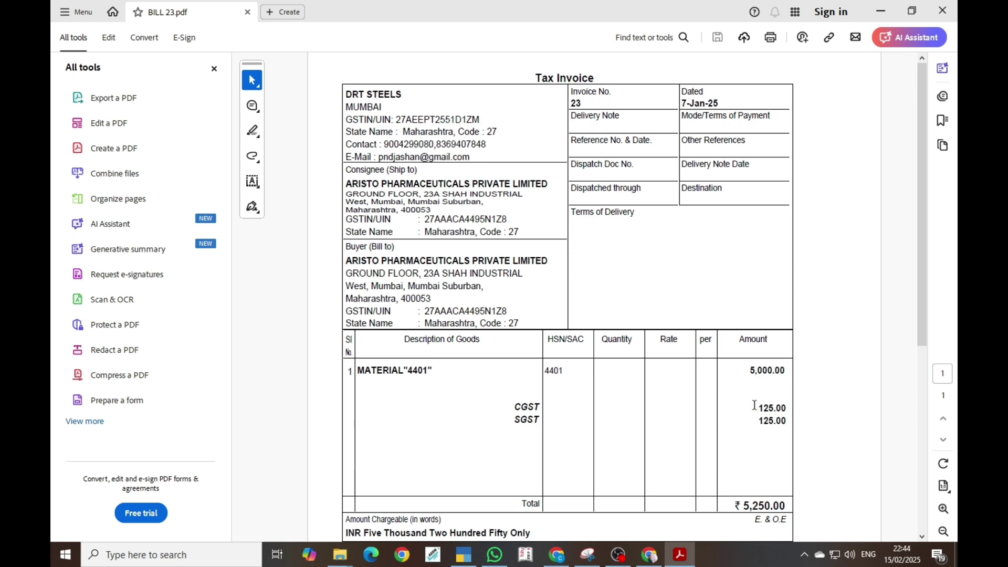
{"action": "key", "text": "alt+Tab"}
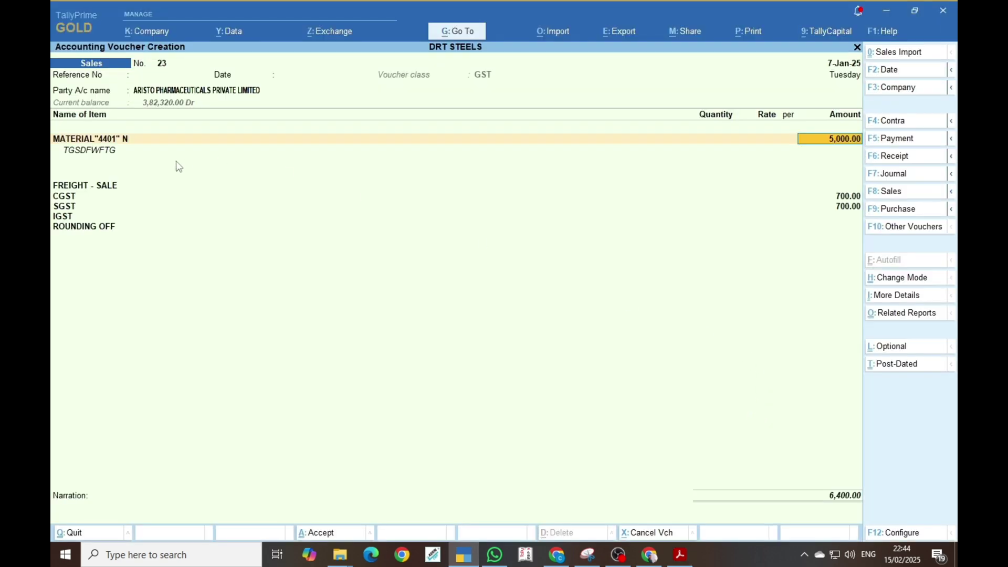
{"action": "key", "text": "alt+Tab"}
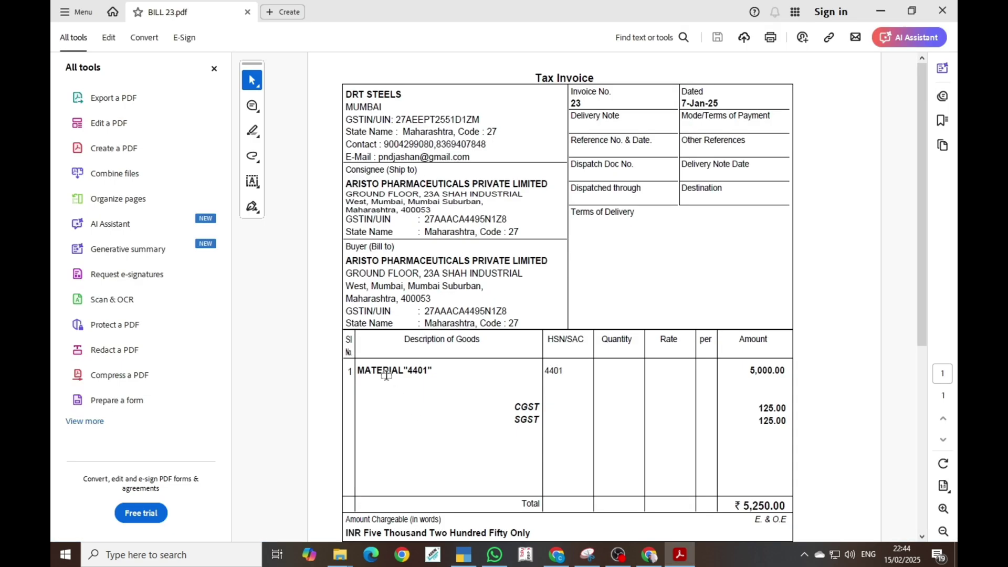
{"action": "key", "text": "alt+Tab"}
Replace the voucher's item with MATERIAL"4401" and accept its allocation and amount so that the taxes are recalculated
{"action": "left_click", "coordinate": [101, 139]}
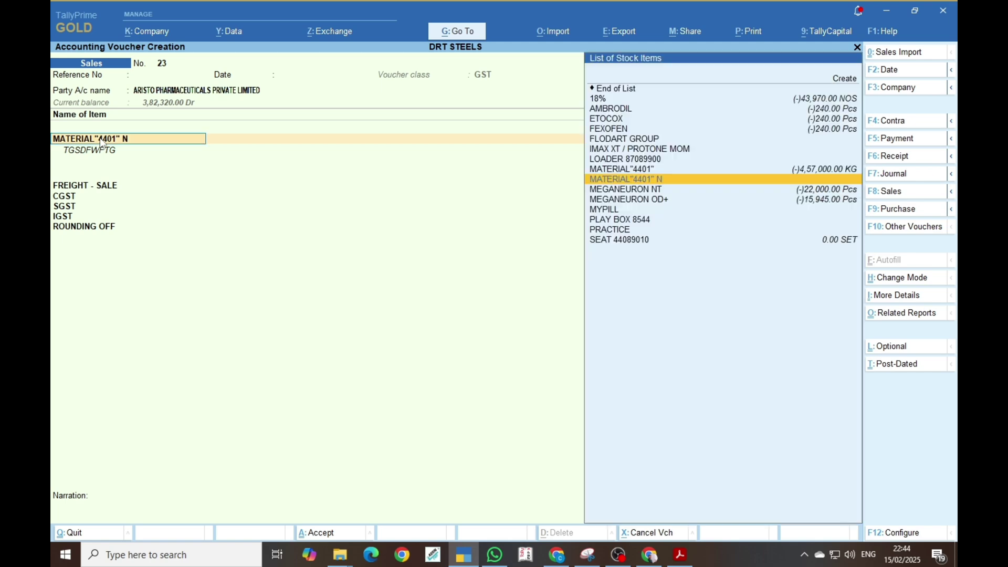
{"action": "type", "text": "4401"}
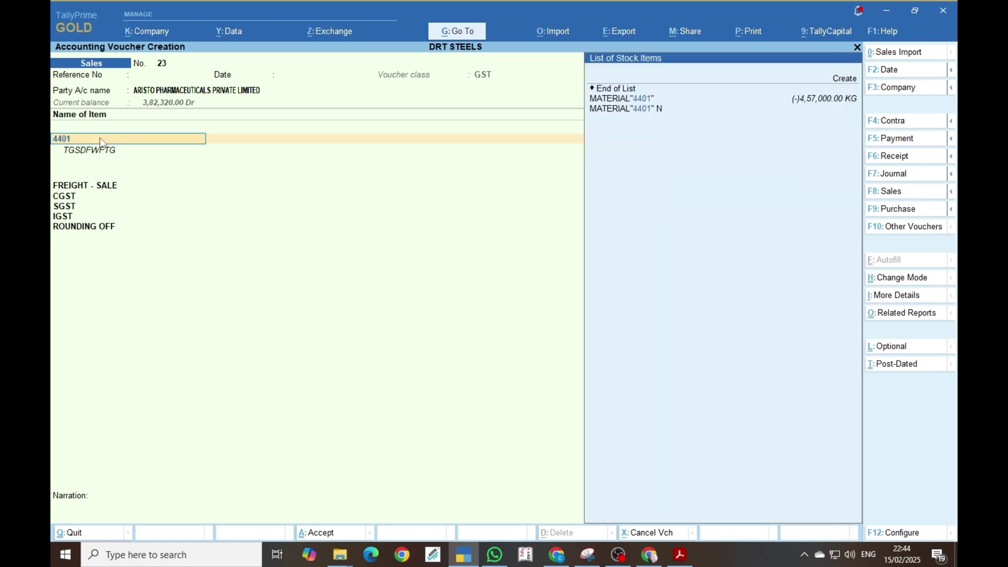
{"action": "key", "text": "alt+Tab"}
{"action": "key", "text": "alt+Tab"}
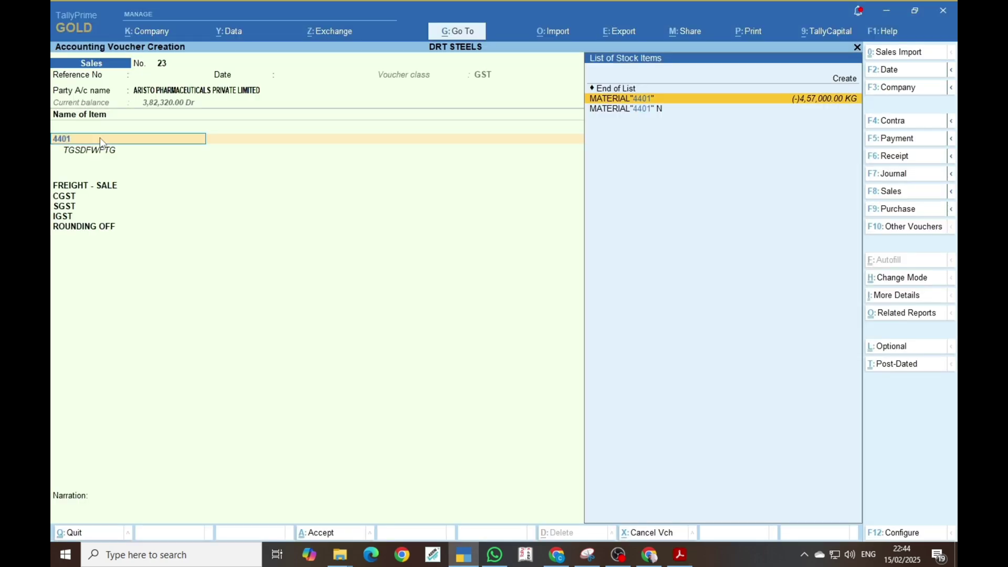
{"action": "key", "text": "Return"}
{"action": "key", "text": "Return"}
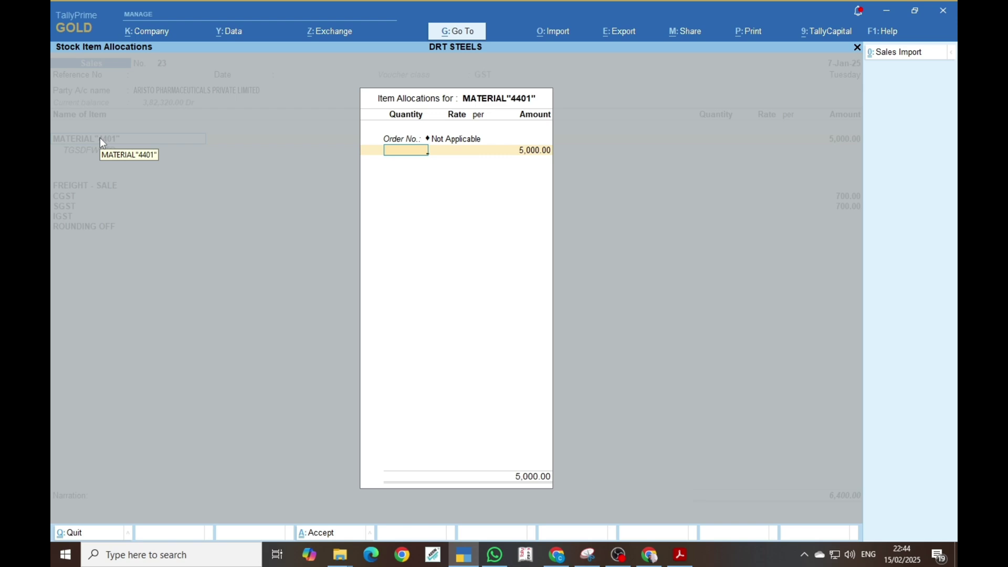
{"action": "key", "text": "ctrl"}
{"action": "key", "text": "ctrl+a"}
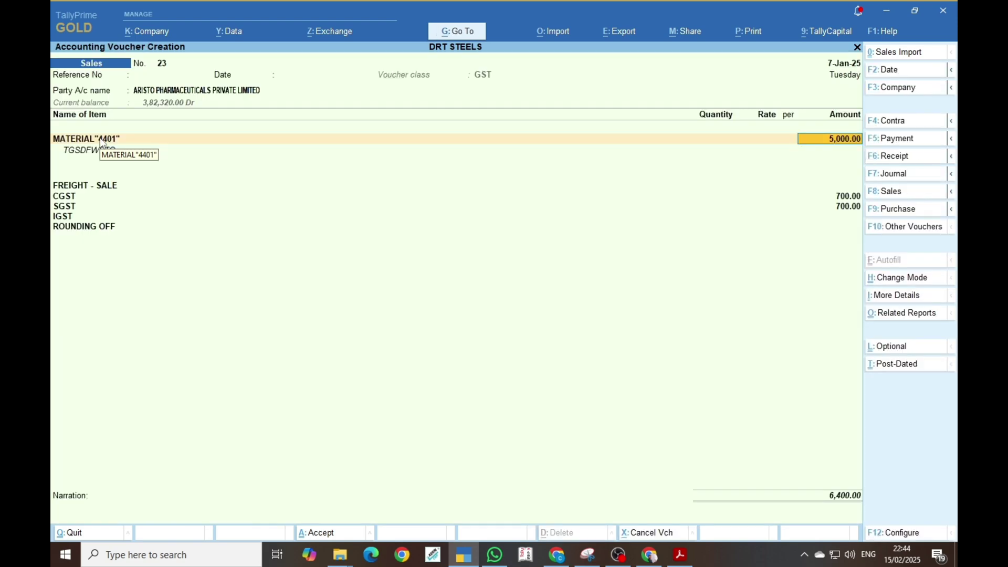
{"action": "key", "text": "alt+Tab"}
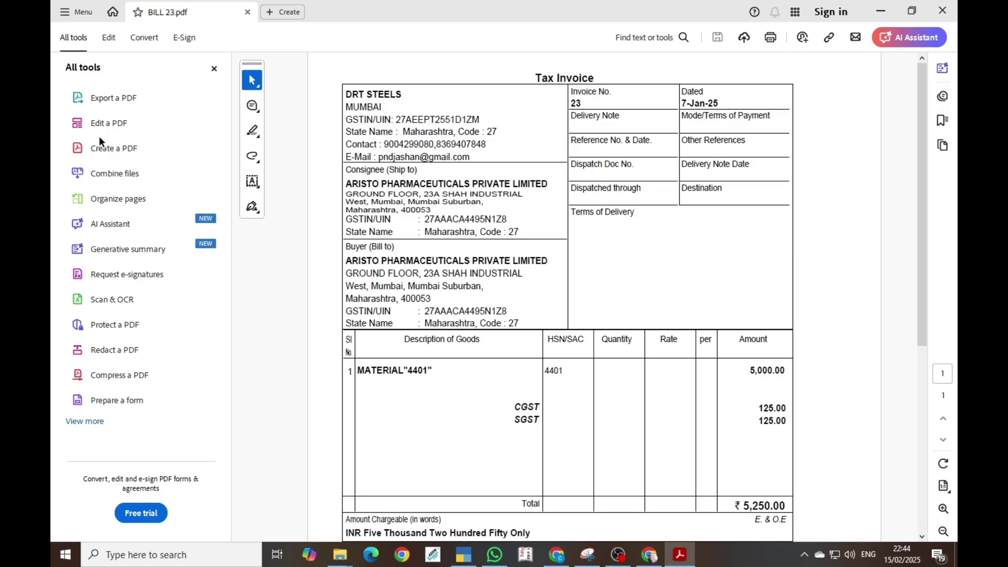
{"action": "key", "text": "alt+Tab"}
{"action": "key", "text": "Return"}
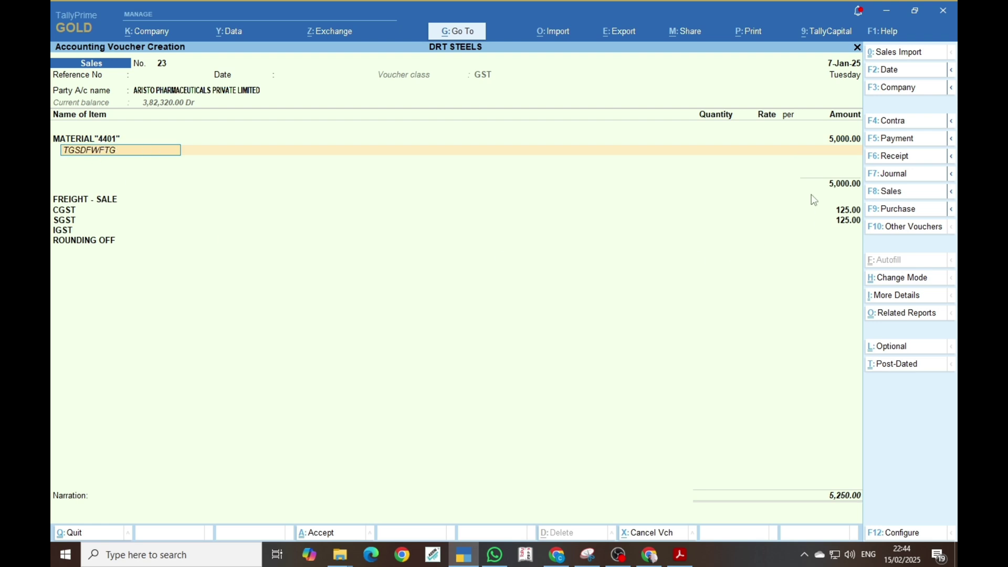
Compare the voucher's taxable value, CGST, SGST and total with the amounts printed on BILL 23
{"action": "key", "text": "alt+Tab"}
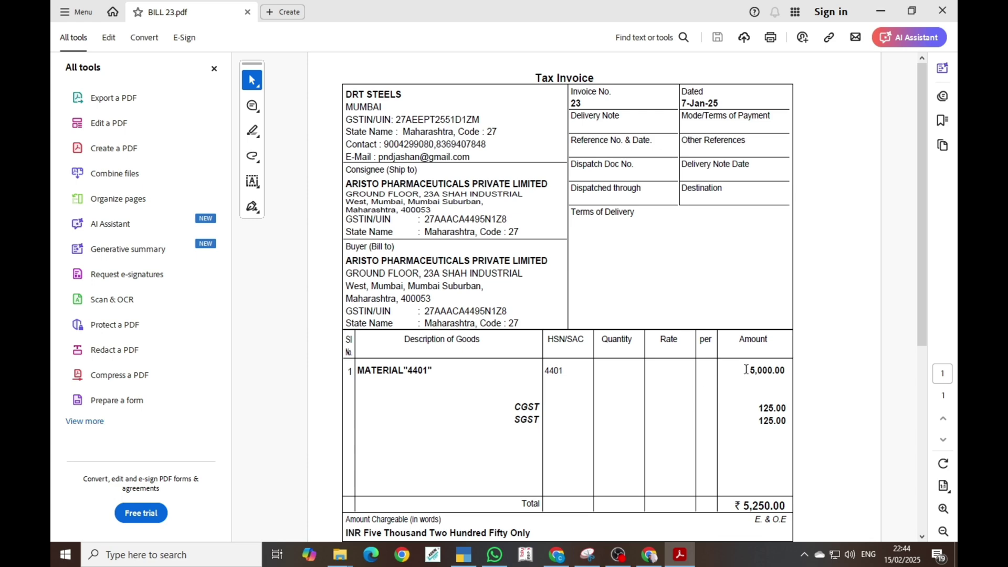
{"action": "left_click_drag", "start_coordinate": [747, 370], "coordinate": [787, 370]}
{"action": "left_click", "coordinate": [815, 210]}
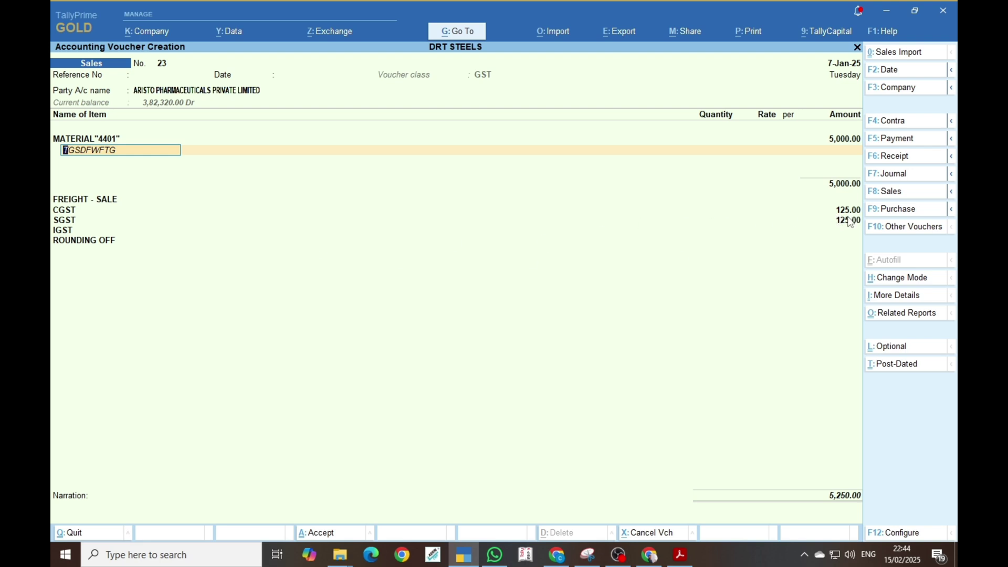
{"action": "key", "text": "alt+Tab"}
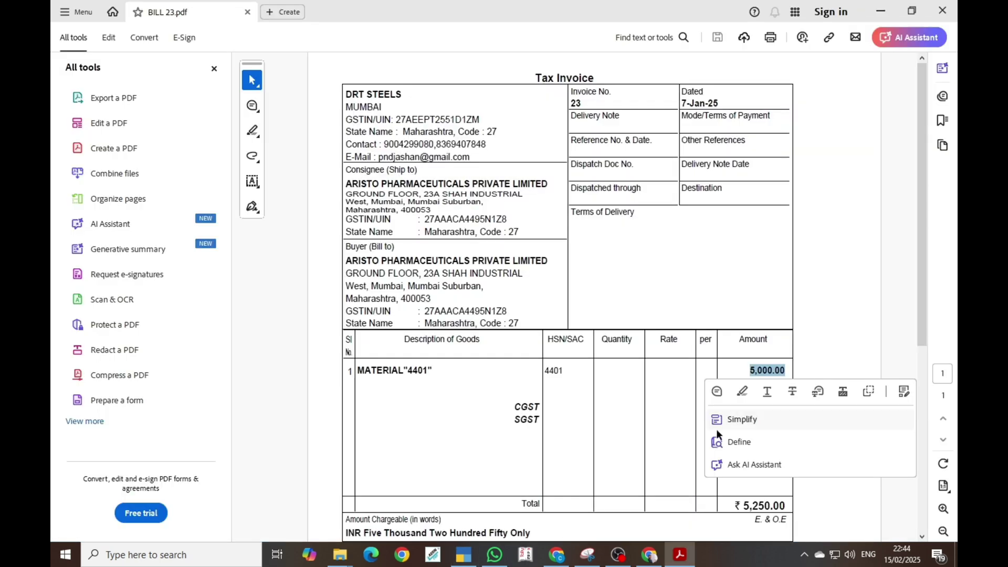
{"action": "left_click", "coordinate": [733, 465]}
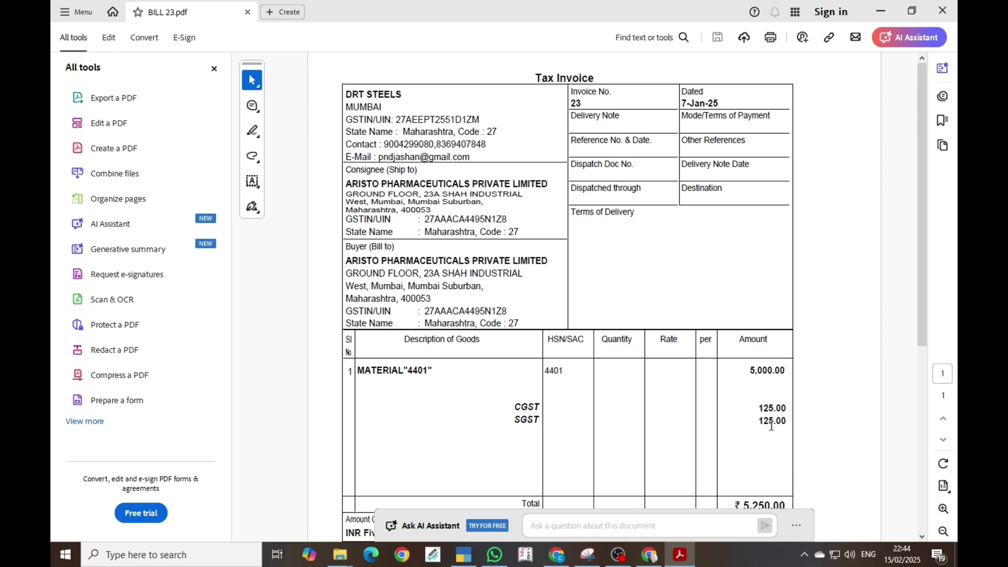
{"action": "scroll", "coordinate": [742, 436], "scroll_direction": "down", "scroll_amount": 1}
{"action": "scroll", "coordinate": [727, 461], "scroll_direction": "down", "scroll_amount": 2}
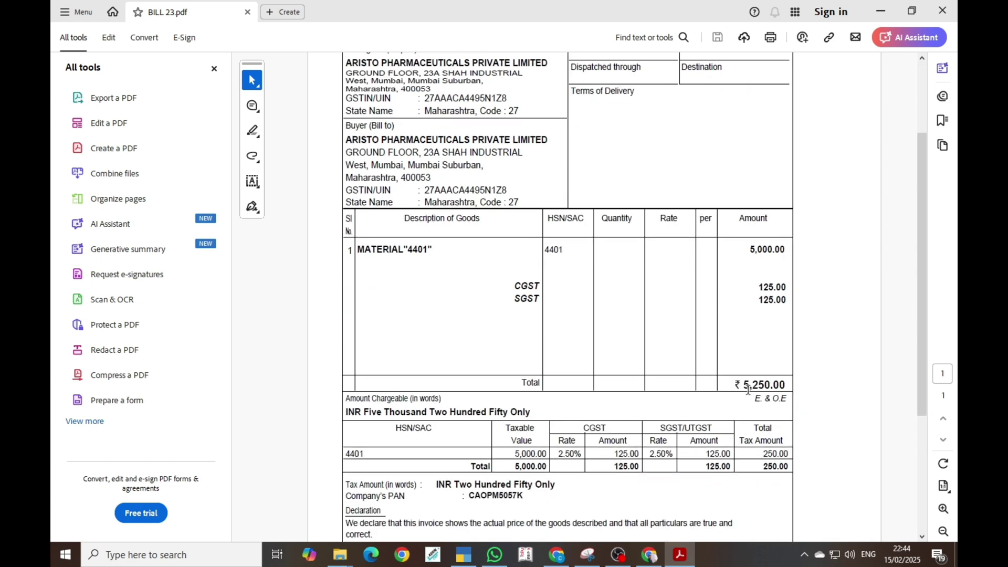
{"action": "key", "text": "alt+Tab"}
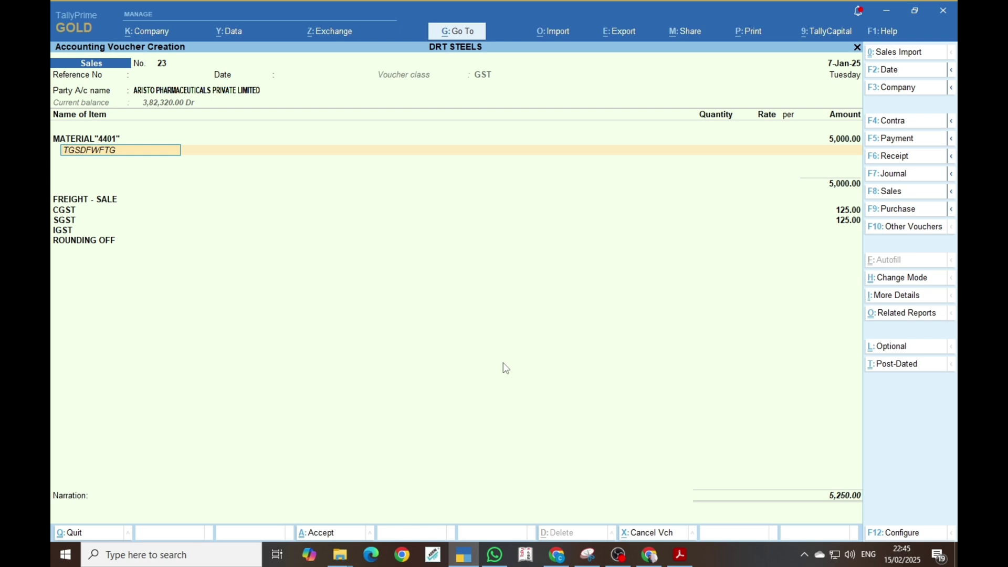
Save sales voucher 23 and leave voucher creation
{"action": "key", "text": "ctrl"}
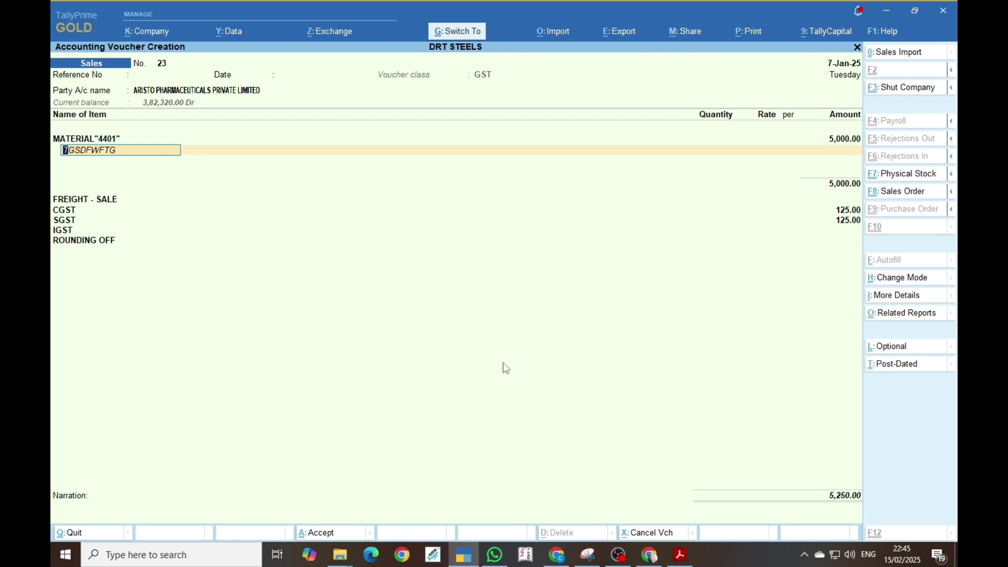
{"action": "key", "text": "ctrl+a"}
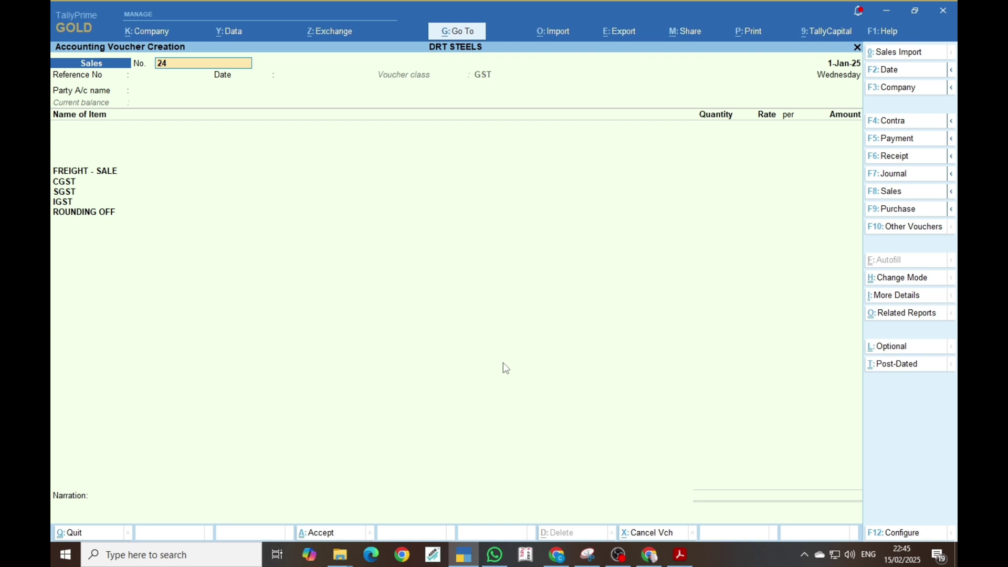
{"action": "key", "text": "Escape"}
{"action": "key", "text": "y"}
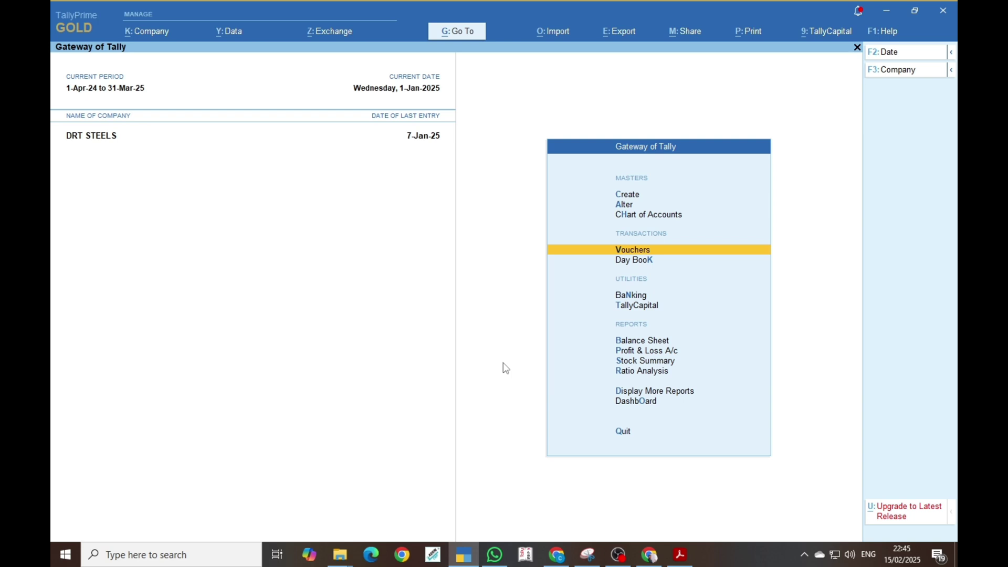
Display the monthly Sales Register of DRT STEELS to check the January entry
{"action": "key", "text": "d"}
{"action": "key", "text": "a"}
{"action": "key", "text": "s"}
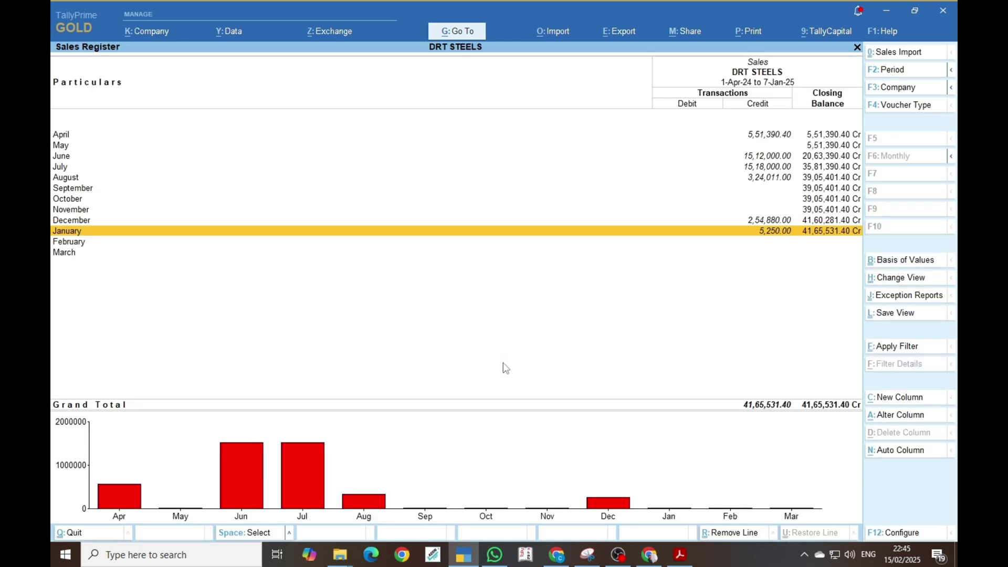
{"action": "key", "text": "Escape"}
{"action": "key", "text": "Up"}
{"action": "key", "text": "Up"}
{"action": "key", "text": "Up"}
{"action": "key", "text": "Up"}
{"action": "key", "text": "Up"}
{"action": "key", "text": "Up"}
{"action": "key", "text": "Up"}
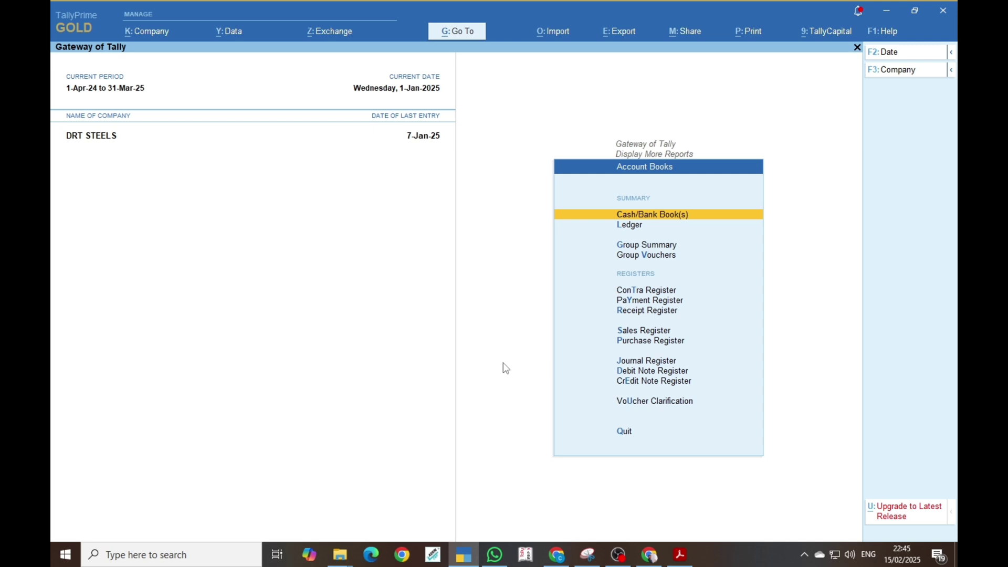
{"action": "key", "text": "Down"}
{"action": "key", "text": "Down"}
{"action": "key", "text": "Down"}
{"action": "key", "text": "Down"}
{"action": "key", "text": "Down"}
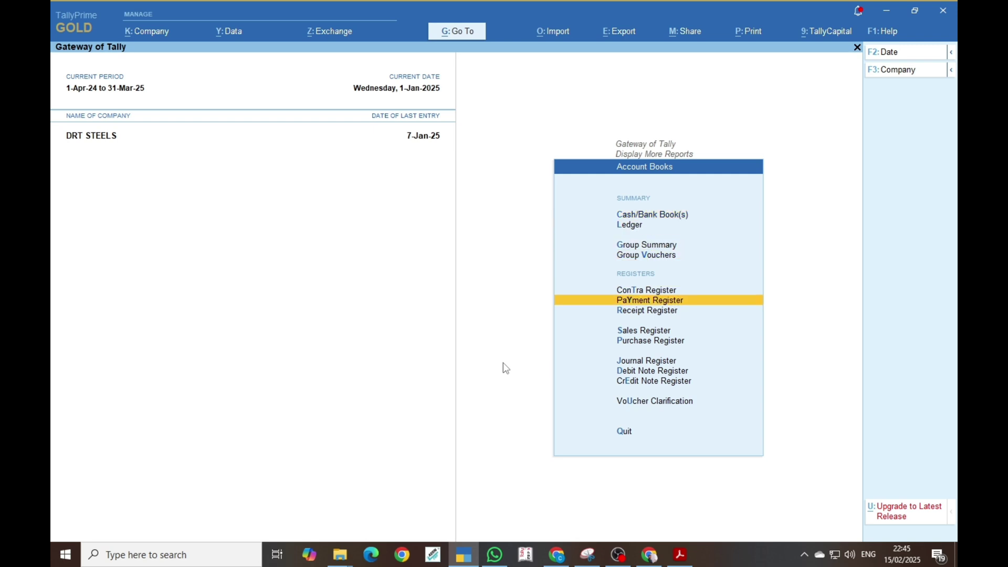
{"action": "key", "text": "Down"}
{"action": "key", "text": "Down"}
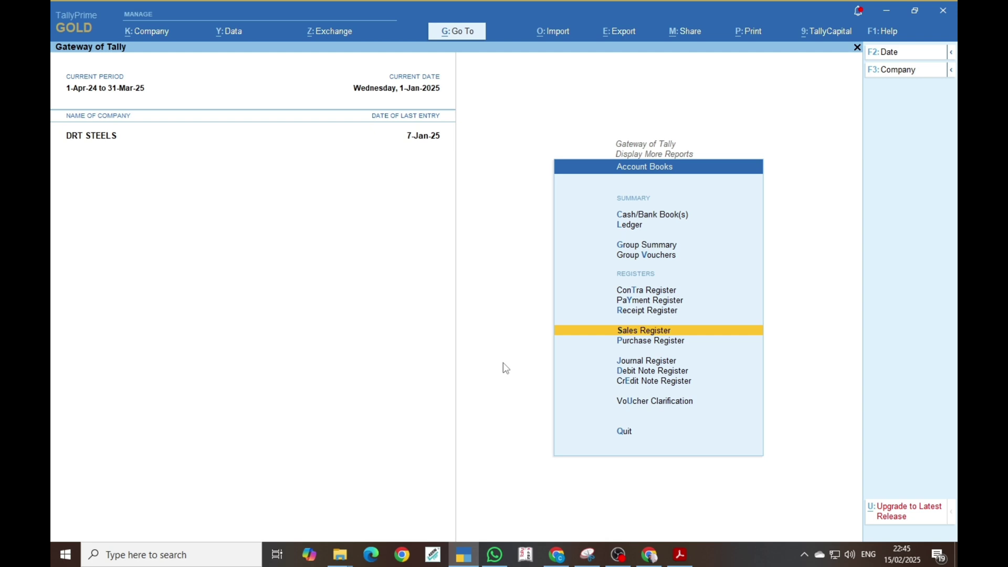
{"action": "key", "text": "Down"}
{"action": "key", "text": "Down"}
{"action": "key", "text": "Down"}
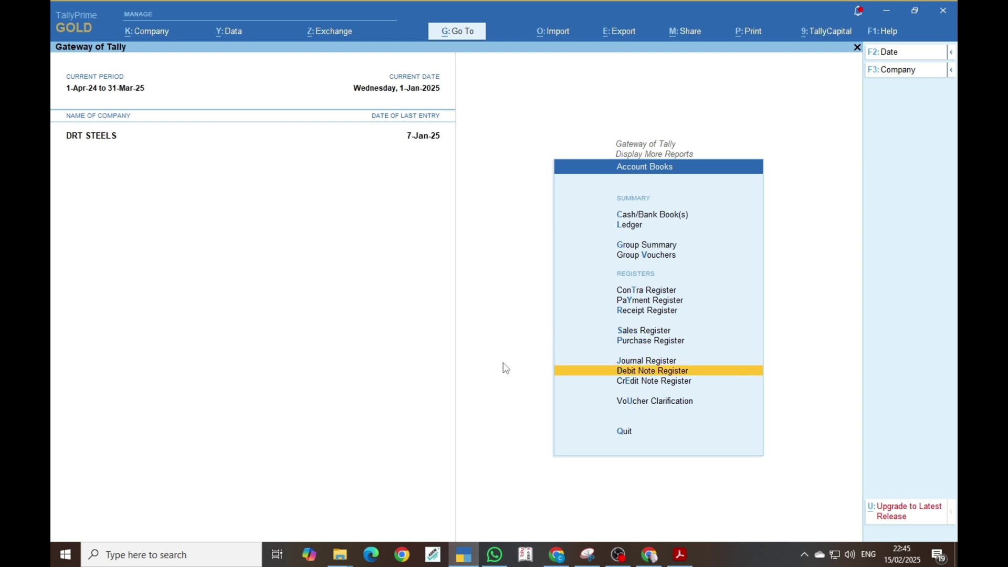
{"action": "key", "text": "Down"}
{"action": "key", "text": "Up"}
{"action": "key", "text": "Up"}
{"action": "key", "text": "Up"}
{"action": "key", "text": "Up"}
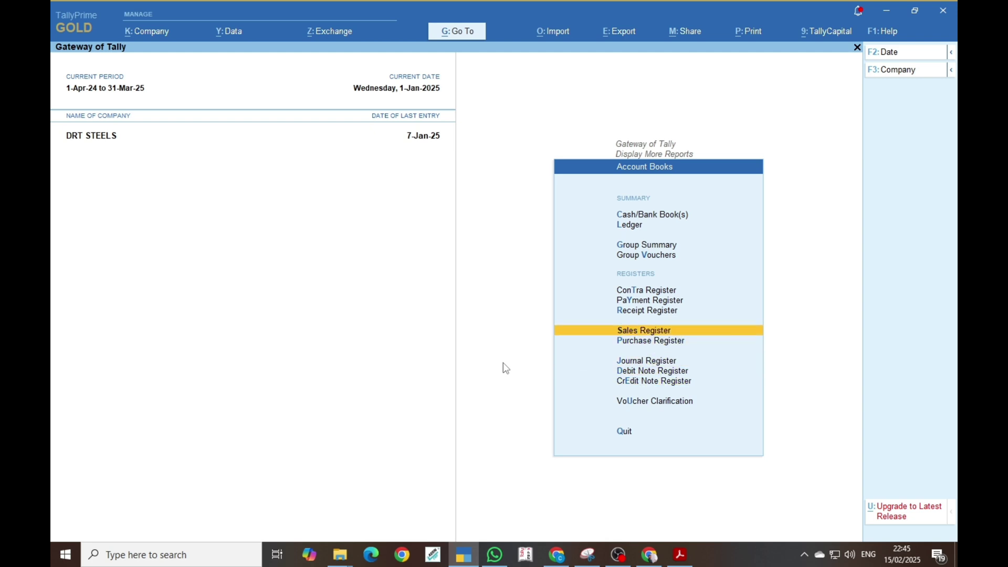
{"action": "key", "text": "Up"}
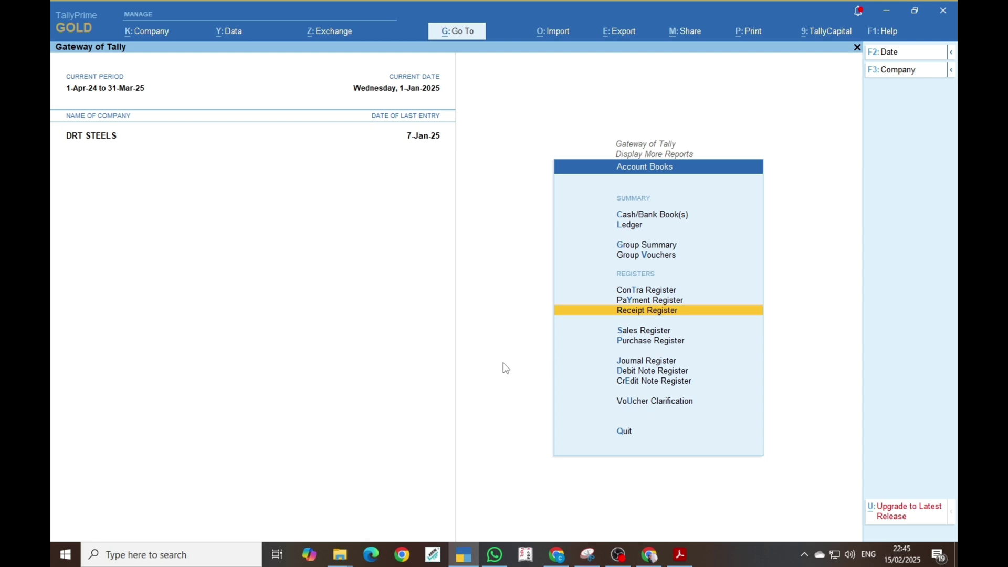
Review sales voucher 23 from the January entries of the Sales Register and leave it without changes
{"action": "key", "text": "Down"}
{"action": "key", "text": "Return"}
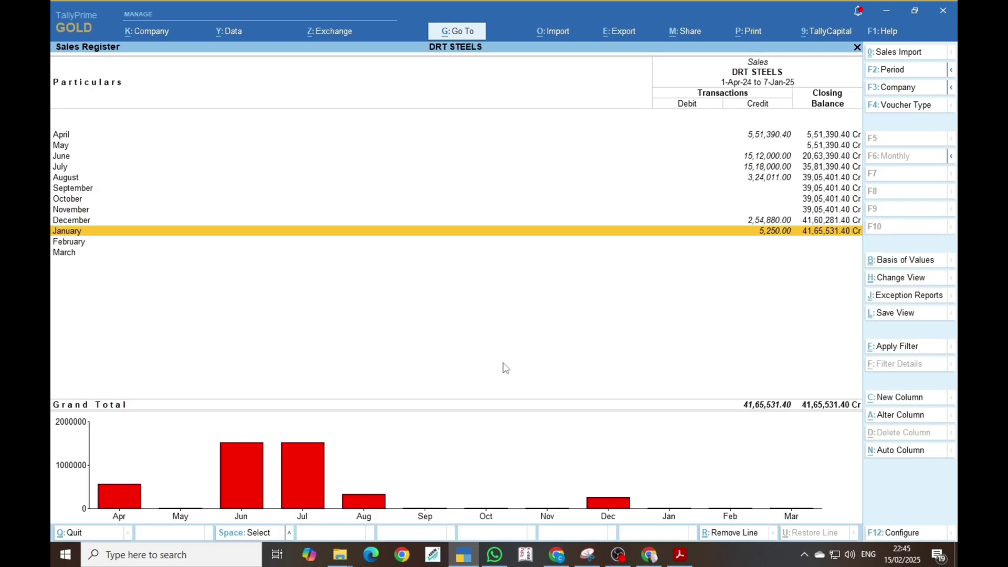
{"action": "key", "text": "Return"}
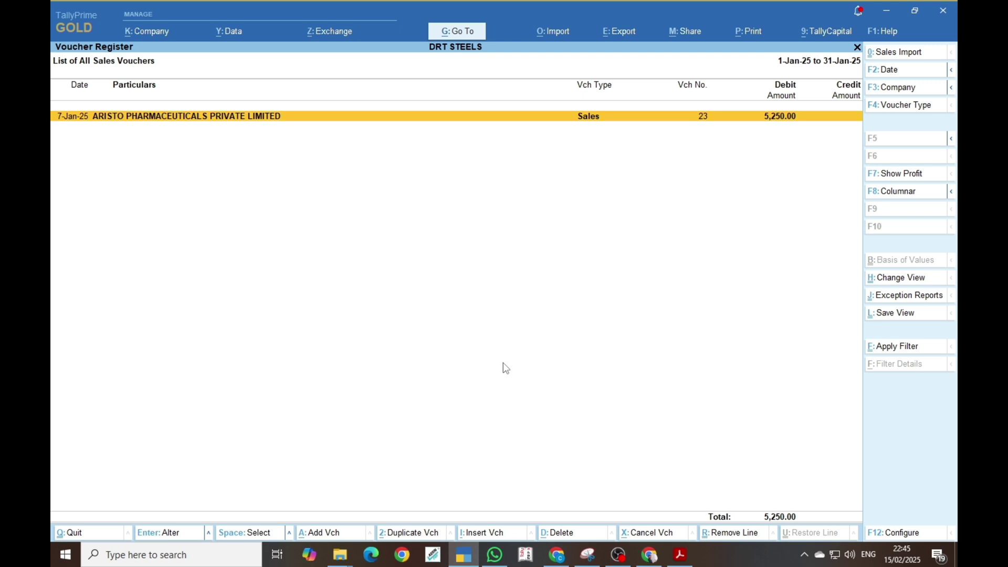
{"action": "key", "text": "Return"}
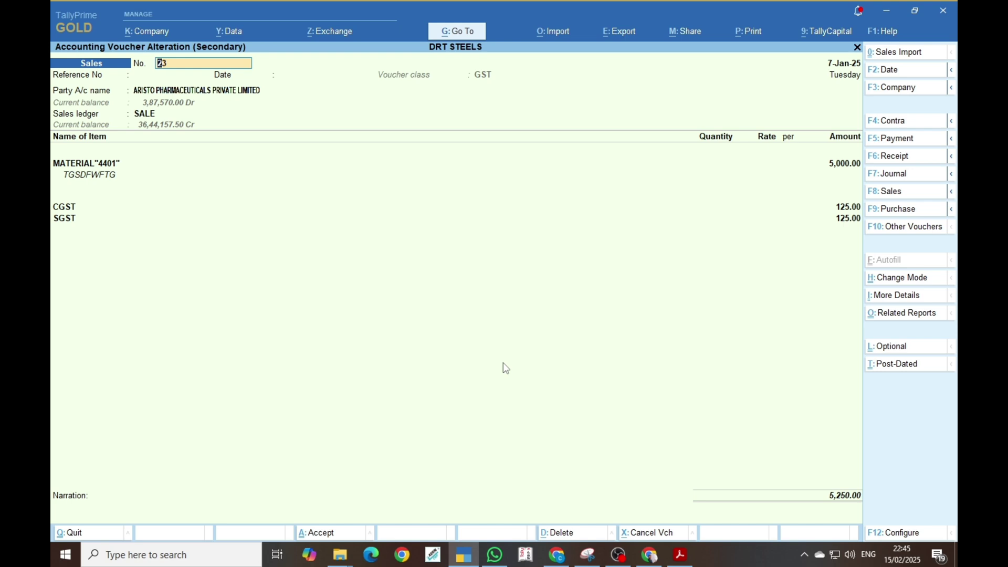
{"action": "key", "text": "Escape"}
{"action": "key", "text": "Escape"}
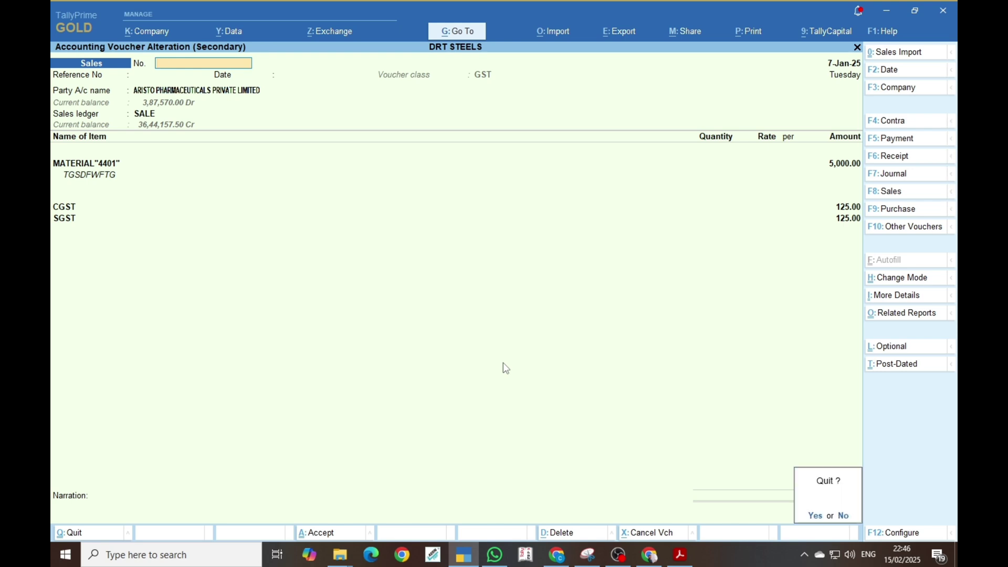
{"action": "key", "text": "y"}
{"action": "key", "text": "Escape"}
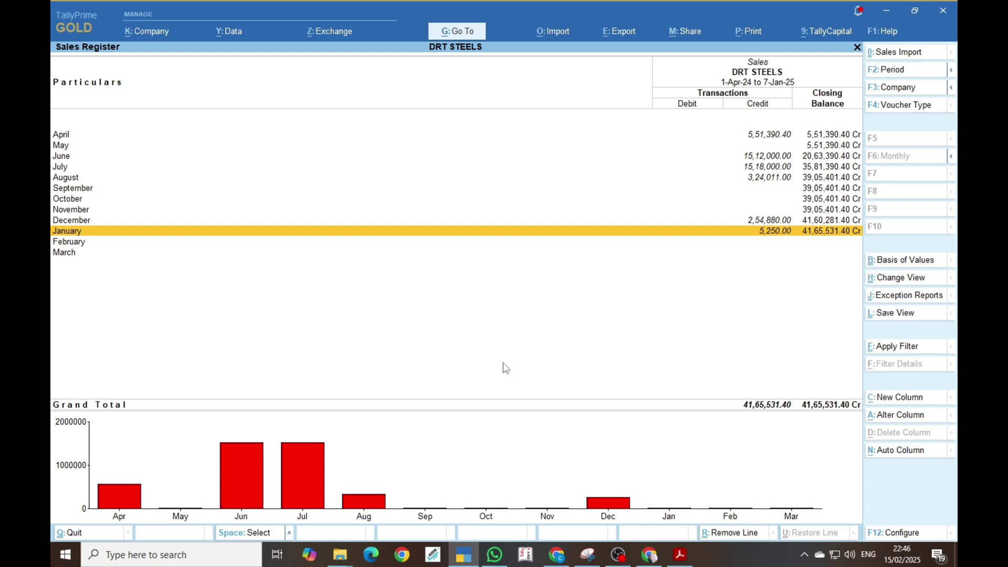
Open the GSTR-1 return from the GST statutory reports and allow the GST status of the vouchers to be updated
{"action": "key", "text": "Escape"}
{"action": "key", "text": "Escape"}
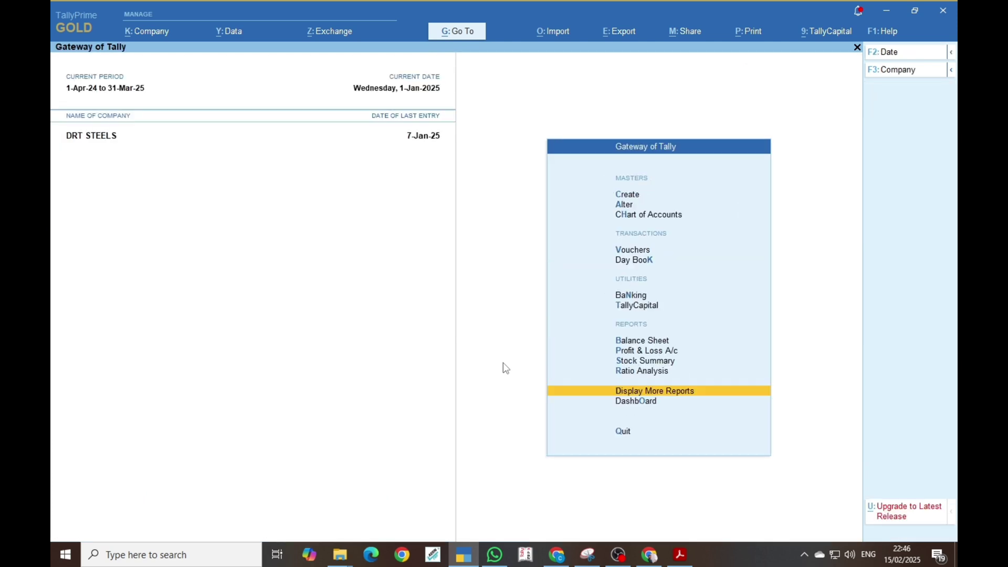
{"action": "key", "text": "Escape"}
{"action": "key", "text": "Escape"}
{"action": "key", "text": "d"}
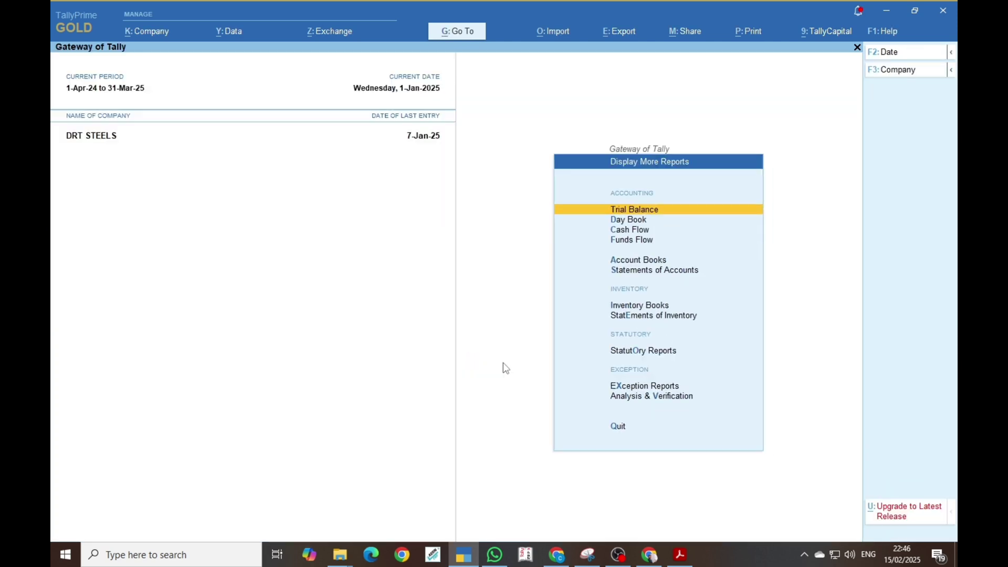
{"action": "key", "text": "u"}
{"action": "key", "text": "Return"}
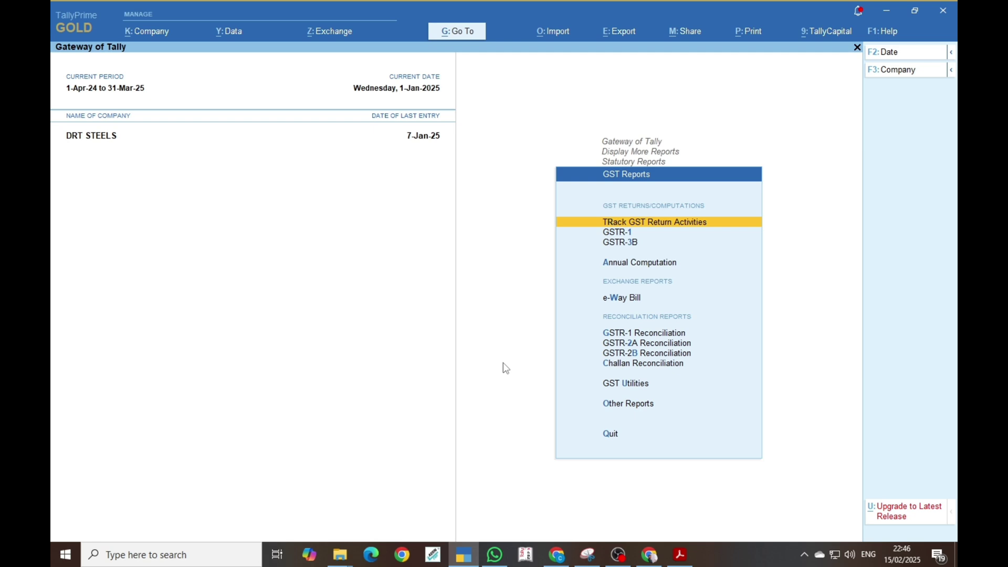
{"action": "key", "text": "Down"}
{"action": "key", "text": "Return"}
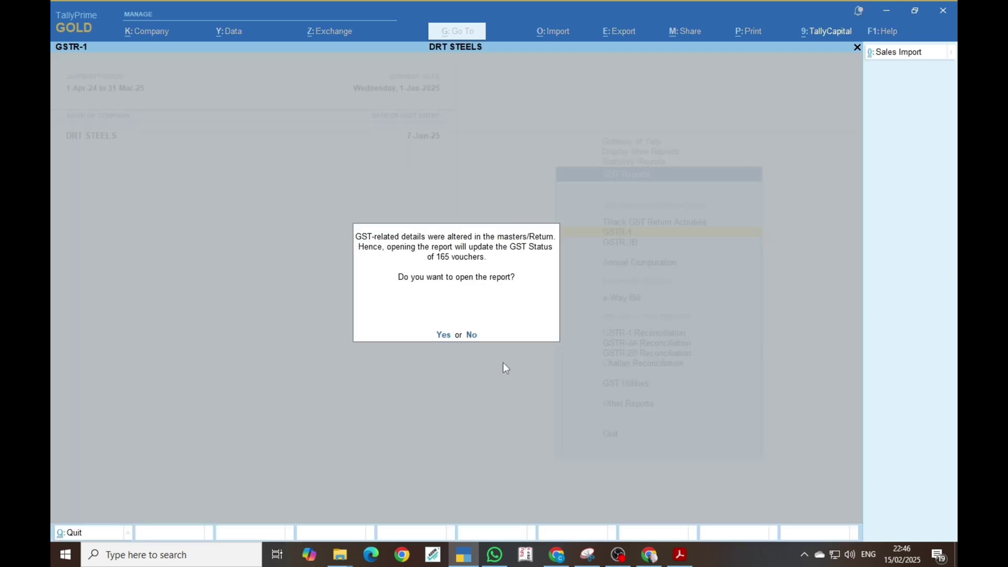
{"action": "key", "text": "y"}
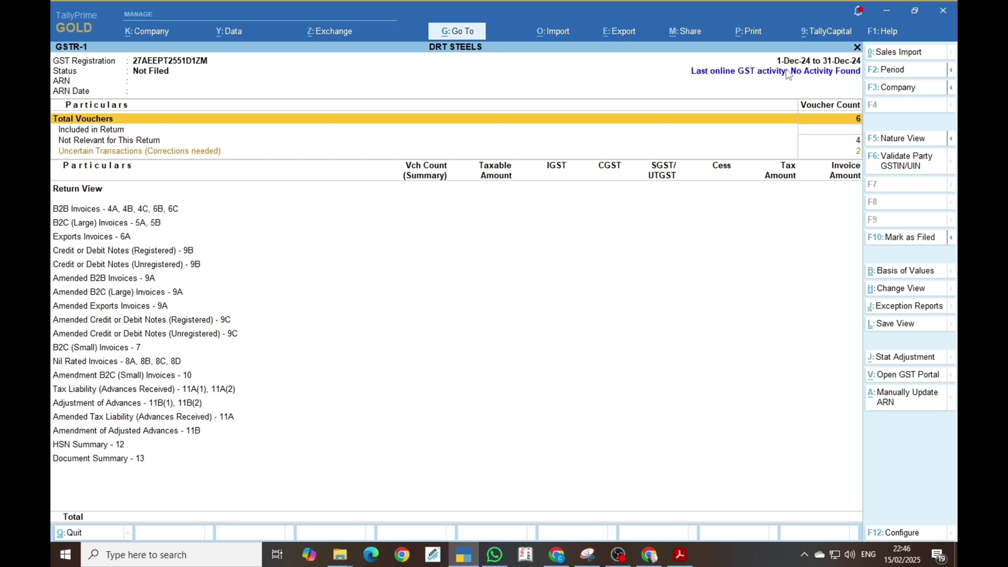
Set the GSTR-1 report period from January to January 2025
{"action": "key", "text": "alt+F2"}
{"action": "type", "text": "JAN"}
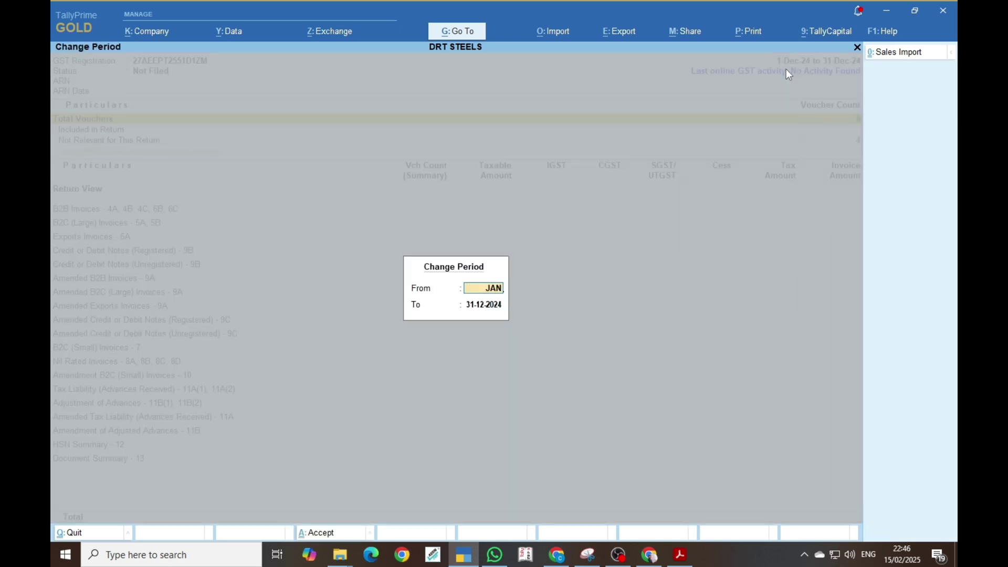
{"action": "key", "text": "Return"}
{"action": "type", "text": "JAN"}
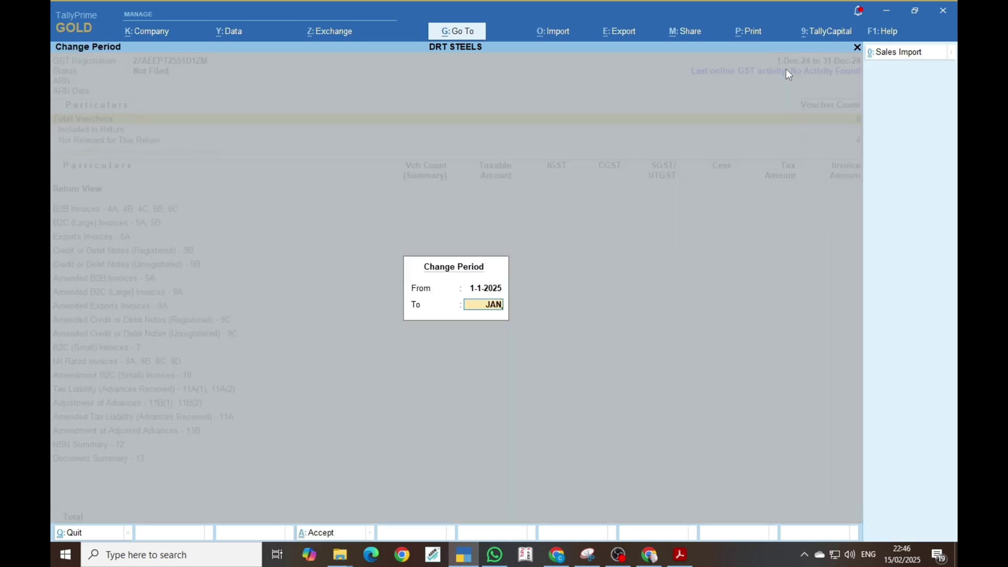
{"action": "key", "text": "Return"}
{"action": "key", "text": "alt+F2"}
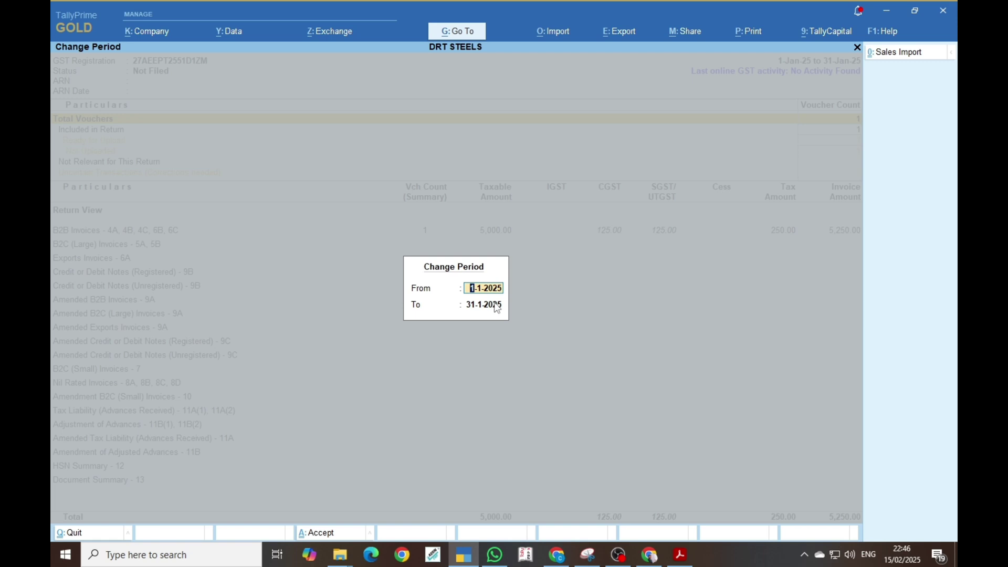
{"action": "key", "text": "ctrl"}
{"action": "key", "text": "ctrl+a"}
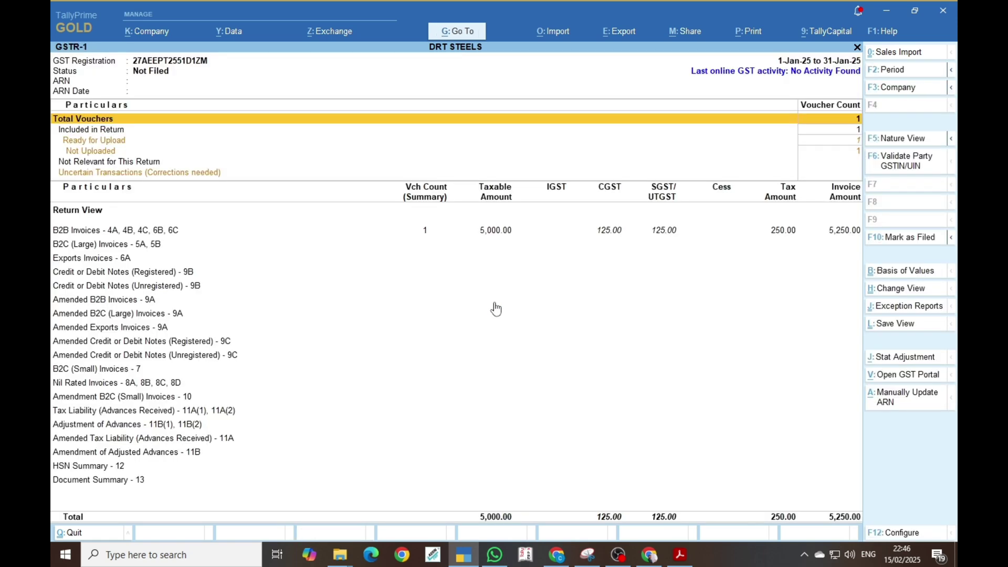
Examine the GSTR-1 voucher status lines, including uncertain transactions, and the B2B Invoices amounts for January
{"action": "key", "text": "Down"}
{"action": "key", "text": "Down"}
{"action": "key", "text": "Down"}
{"action": "key", "text": "Down"}
{"action": "key", "text": "Down"}
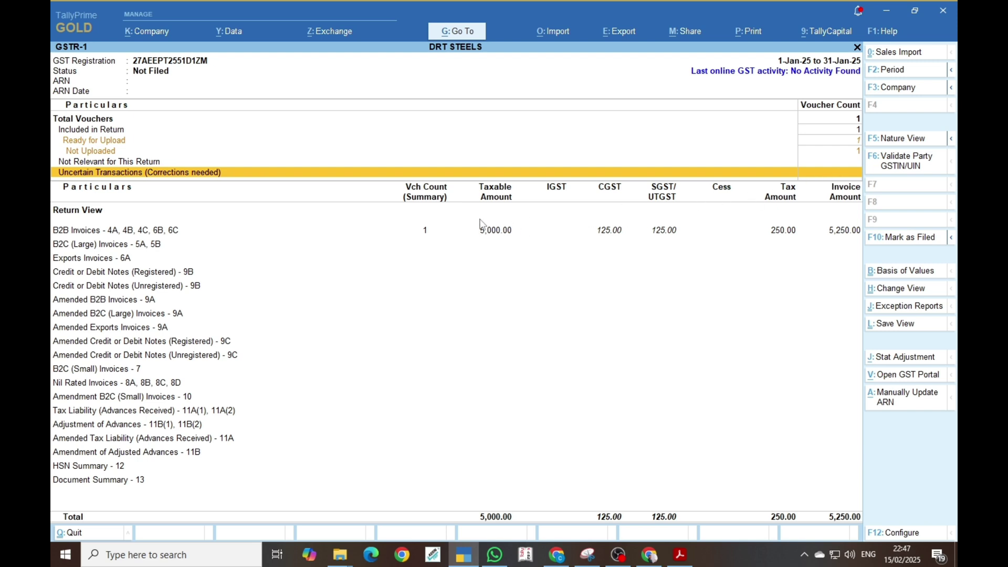
{"action": "left_click", "coordinate": [478, 235]}
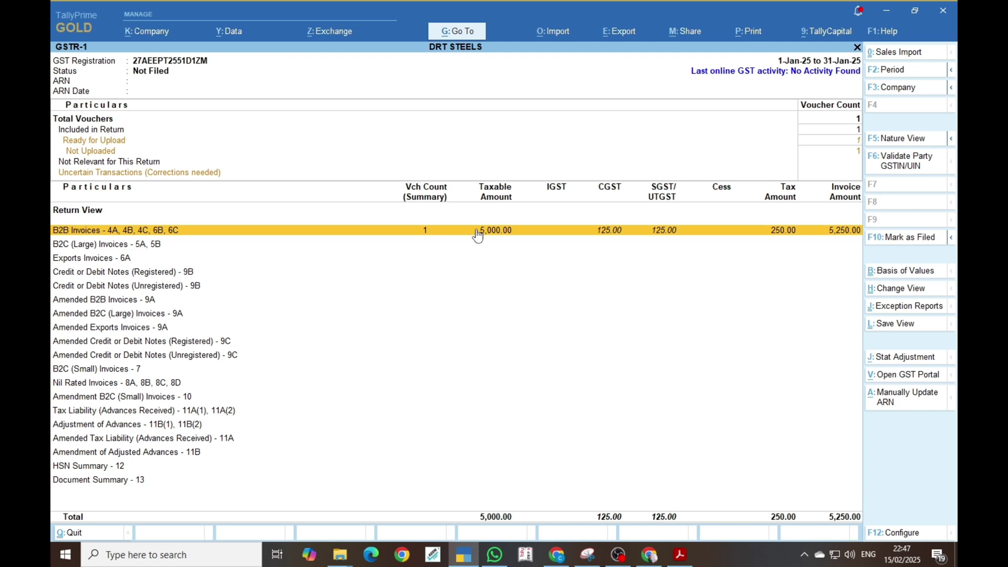
Switch to File Explorer and open the folder TALLY FOR PRACTICE\DRT STEEL\GST\2024-25\JAN
{"action": "left_click", "coordinate": [341, 554]}
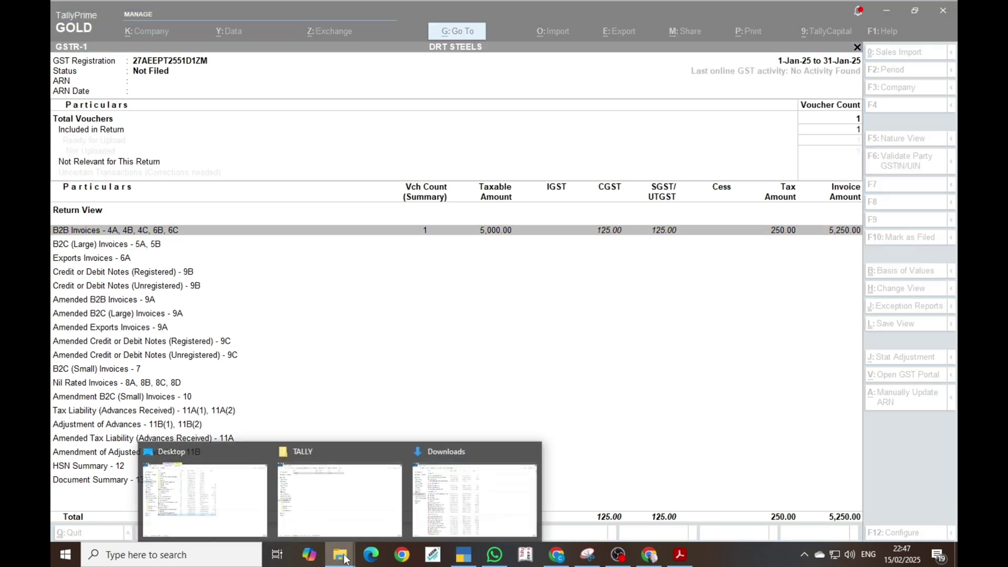
{"action": "left_click", "coordinate": [322, 522]}
{"action": "left_click", "coordinate": [457, 41]}
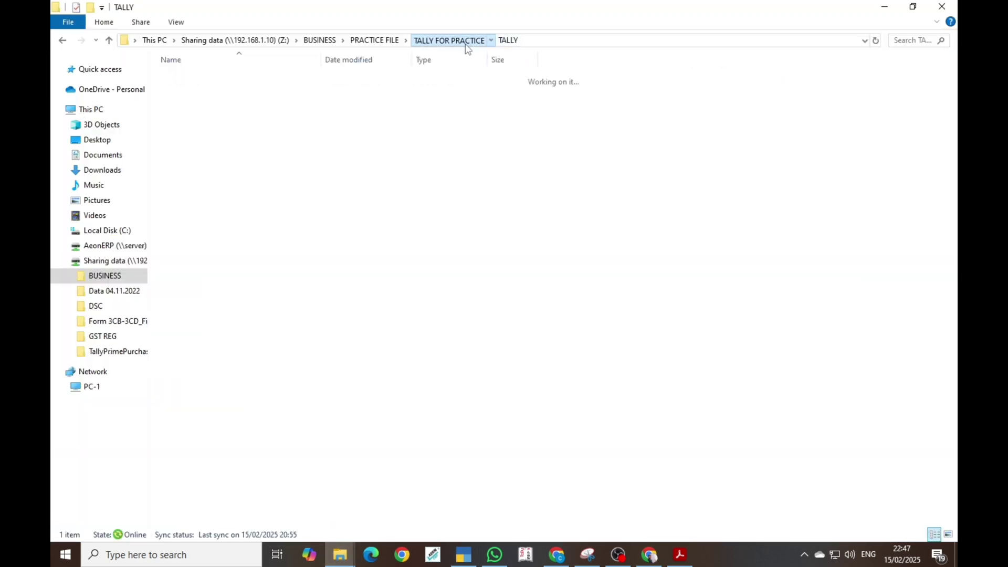
{"action": "double_click", "coordinate": [224, 80]}
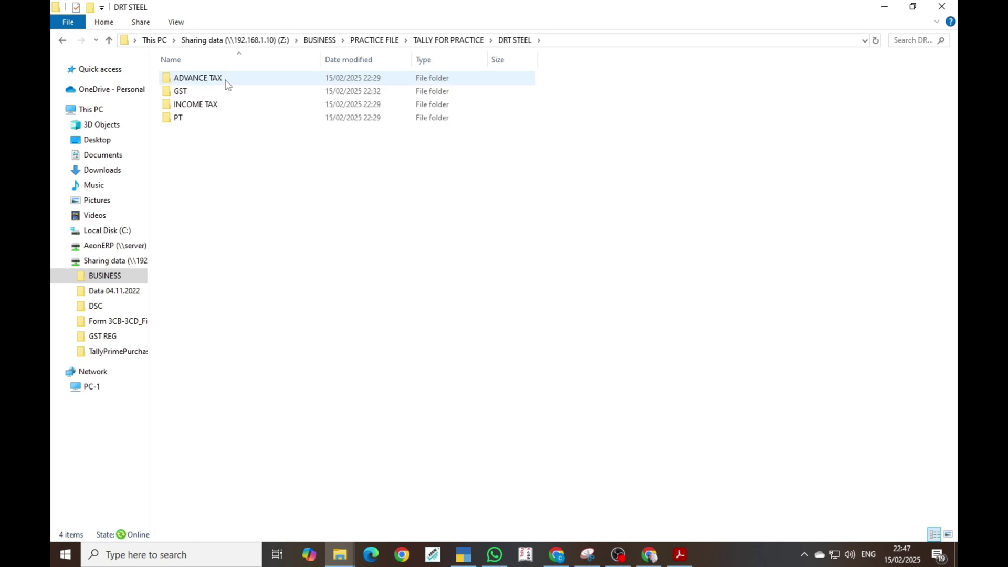
{"action": "double_click", "coordinate": [214, 94]}
{"action": "double_click", "coordinate": [211, 80]}
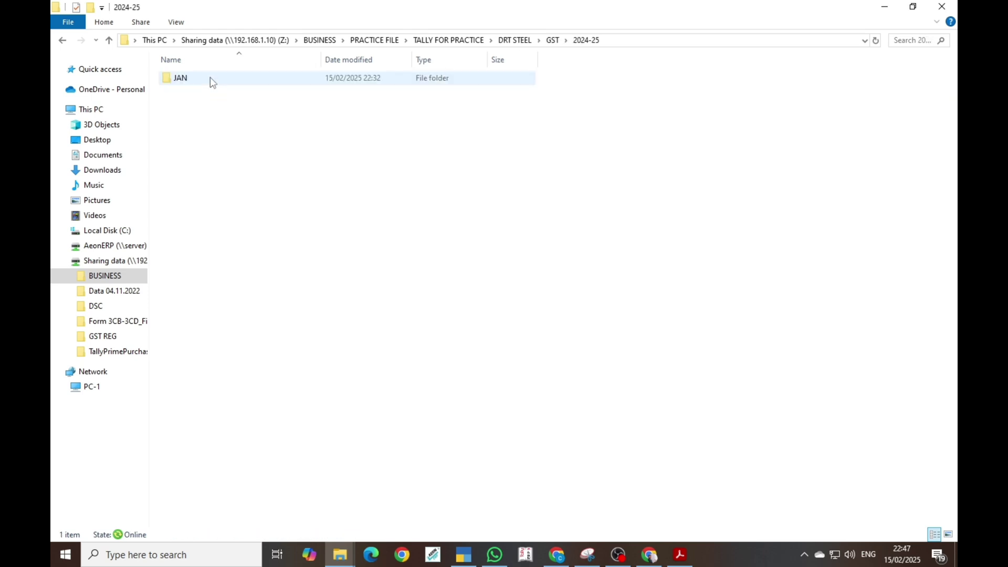
{"action": "double_click", "coordinate": [212, 82]}
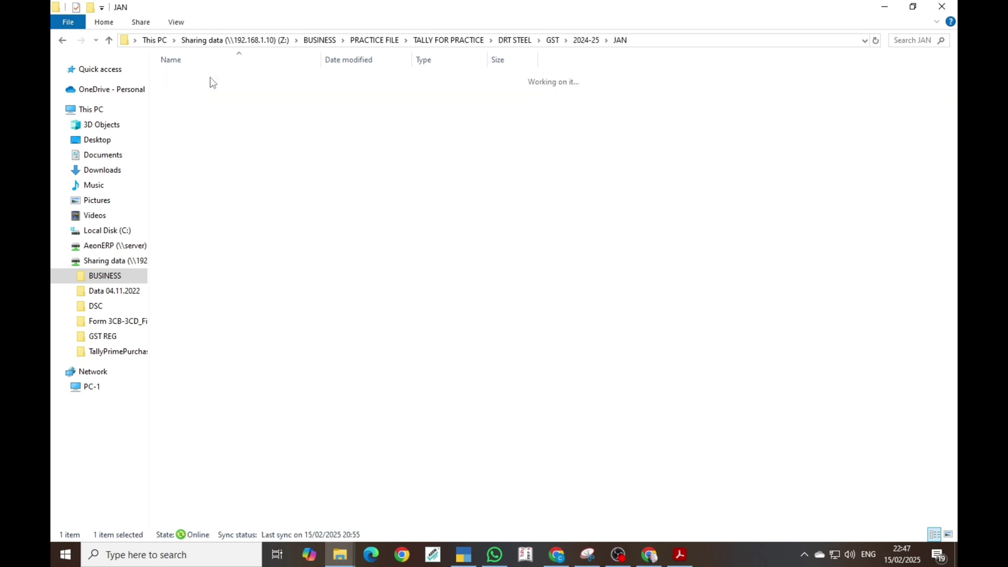
Copy the full path of the JAN folder that holds BILL 23
{"action": "left_click", "coordinate": [677, 41]}
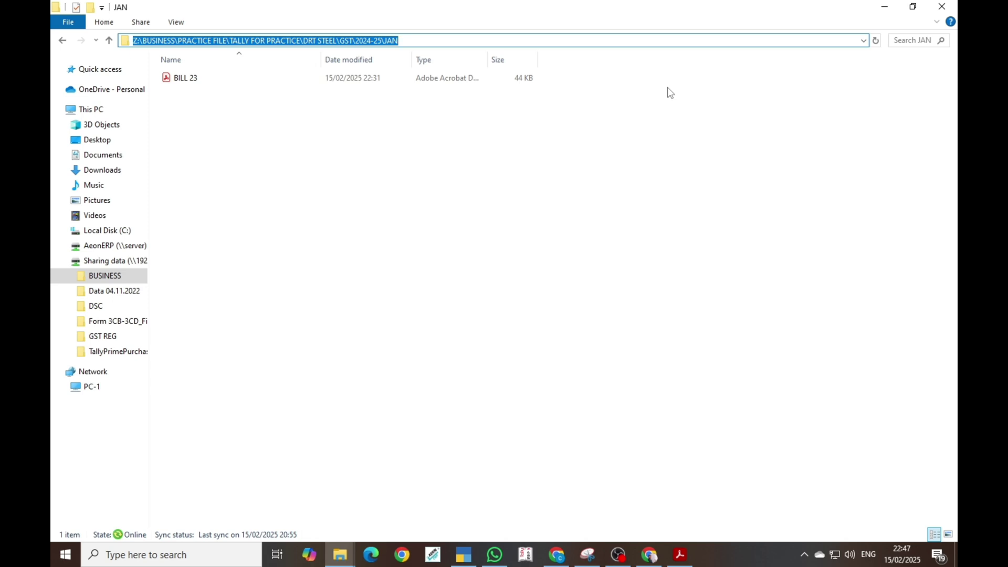
{"action": "left_click", "coordinate": [462, 182]}
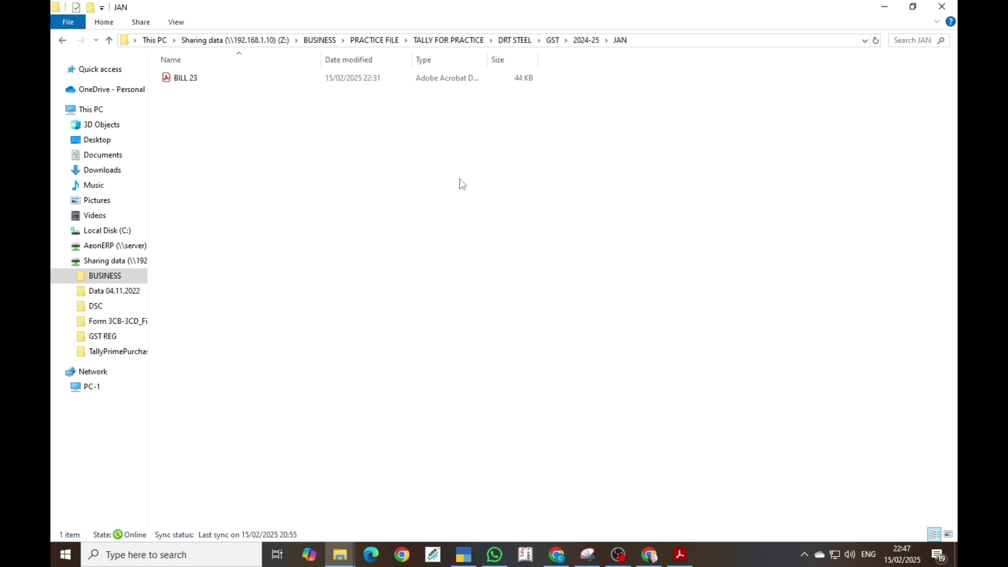
{"action": "left_click", "coordinate": [675, 41]}
{"action": "key", "text": "ctrl+c"}
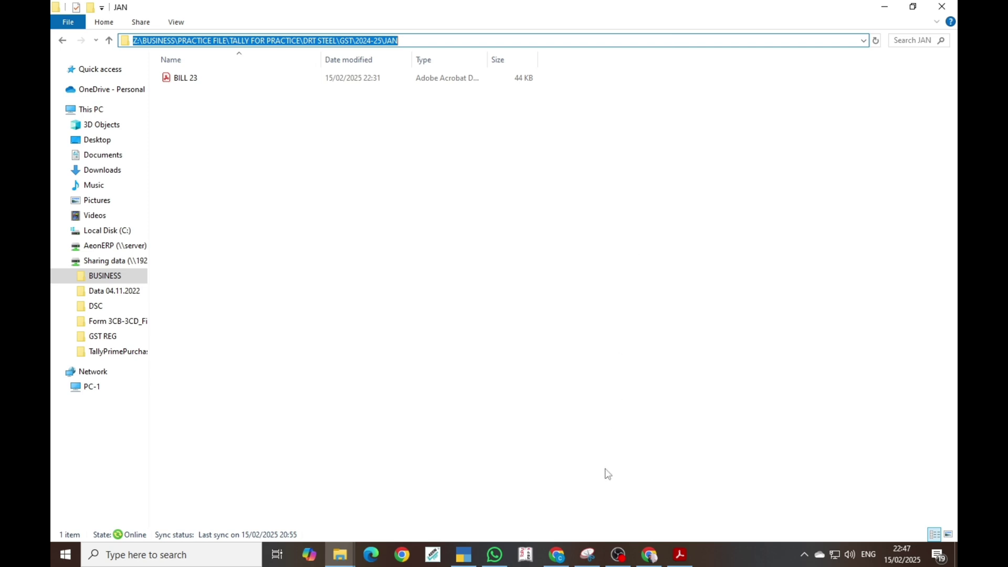
Switch to TallyPrime and start exporting the pending January 2025 GSTR-1 return from the GST returns export
{"action": "left_click", "coordinate": [464, 554]}
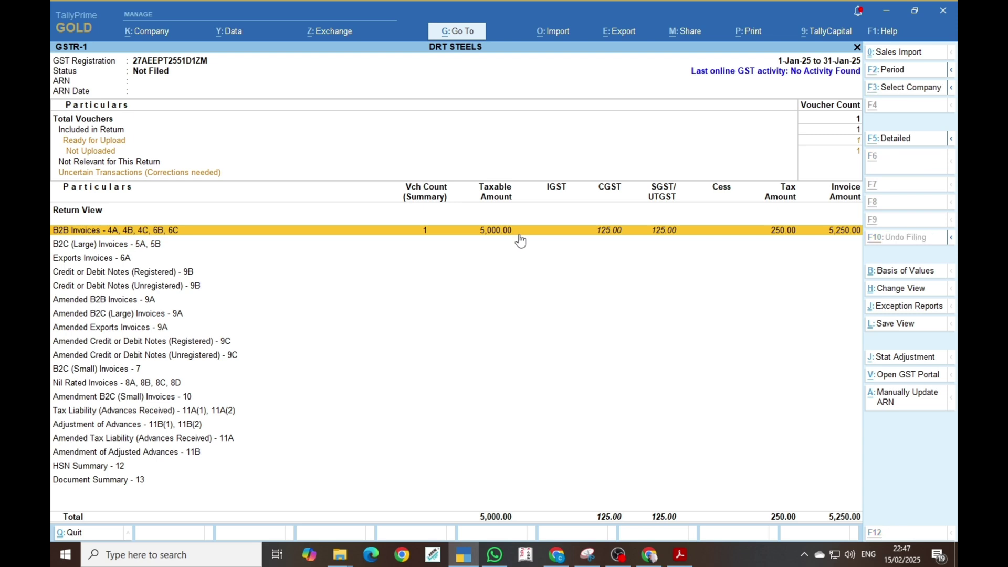
{"action": "key", "text": "alt+e"}
{"action": "key", "text": "Down"}
{"action": "key", "text": "Down"}
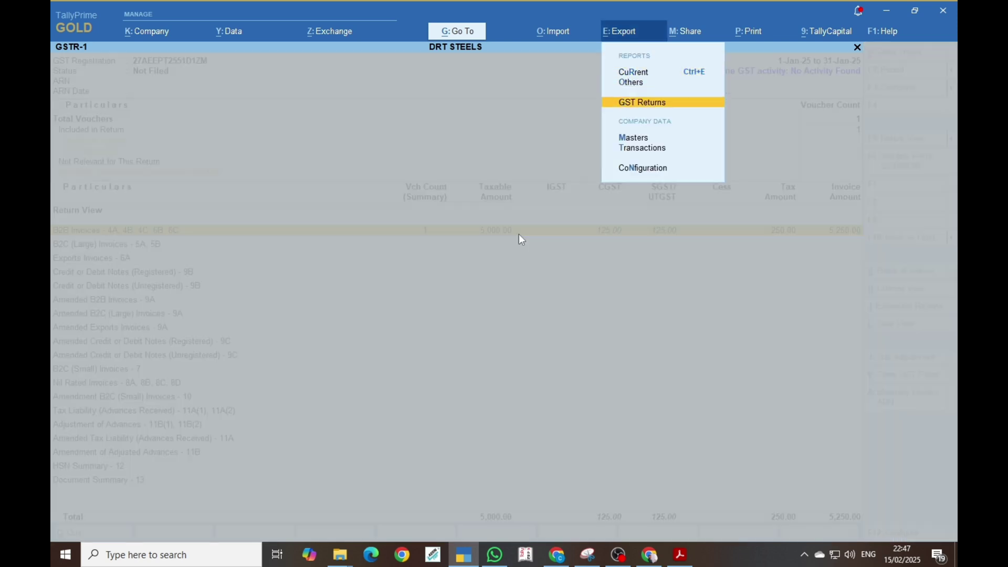
{"action": "key", "text": "Return"}
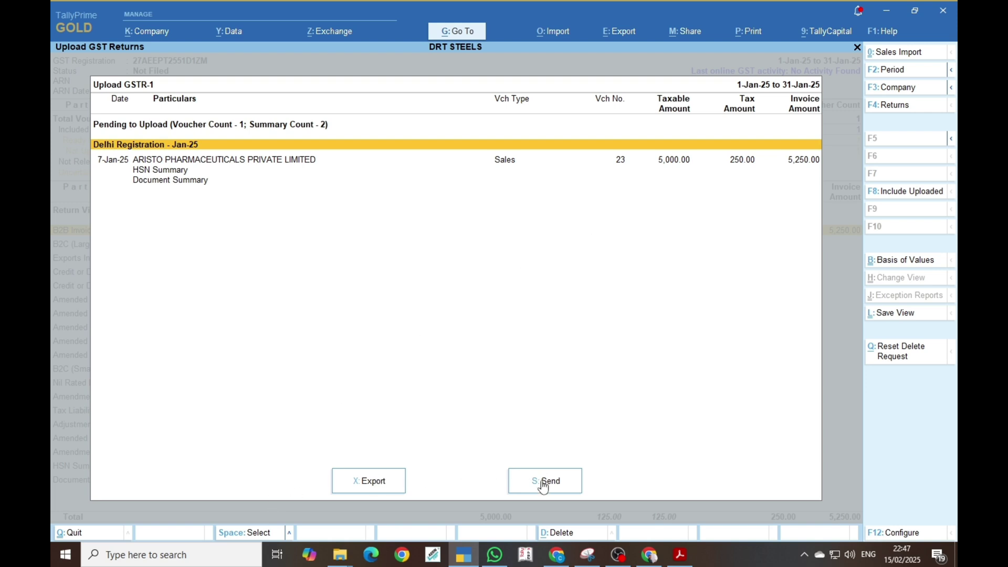
{"action": "left_click", "coordinate": [375, 482]}
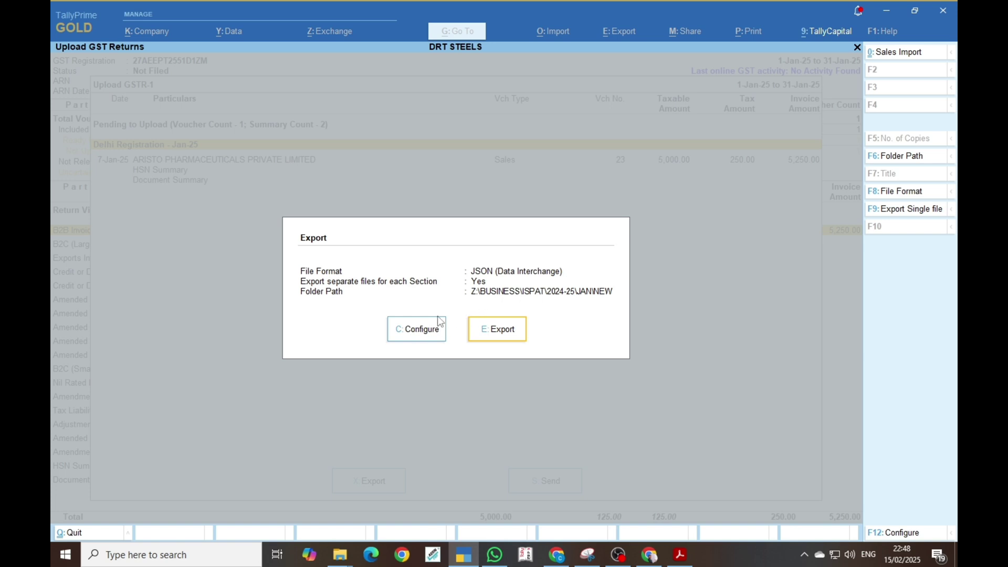
Set the return's export folder path to Z:\BUSINESS\PRACTICE FILE\TALLY FOR PRACTICE\DRT STEEL\GST\2024-25\JAN
{"action": "left_click", "coordinate": [414, 330]}
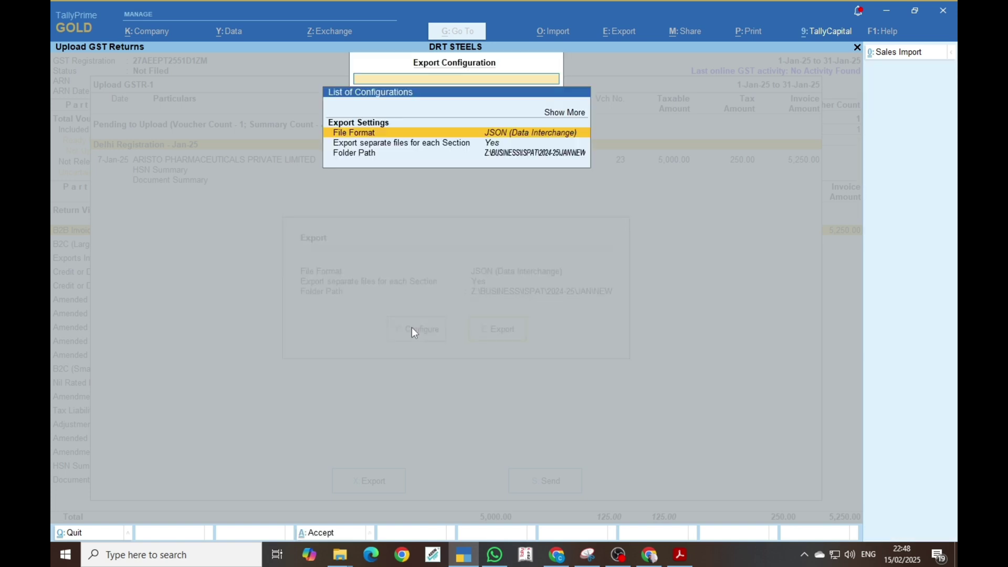
{"action": "left_click", "coordinate": [497, 158]}
{"action": "left_click", "coordinate": [496, 158]}
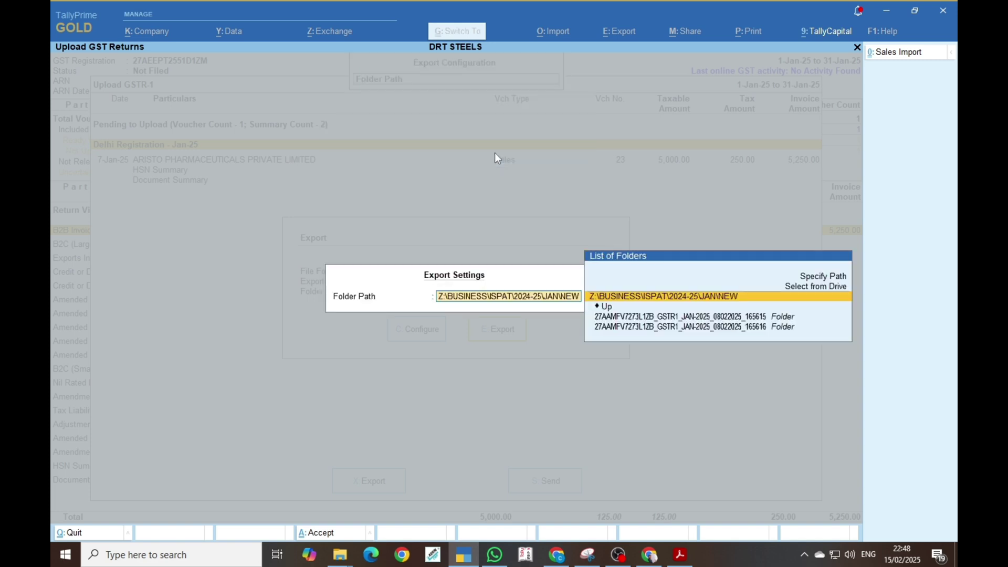
{"action": "key", "text": "ctrl+v"}
{"action": "key", "text": "Return"}
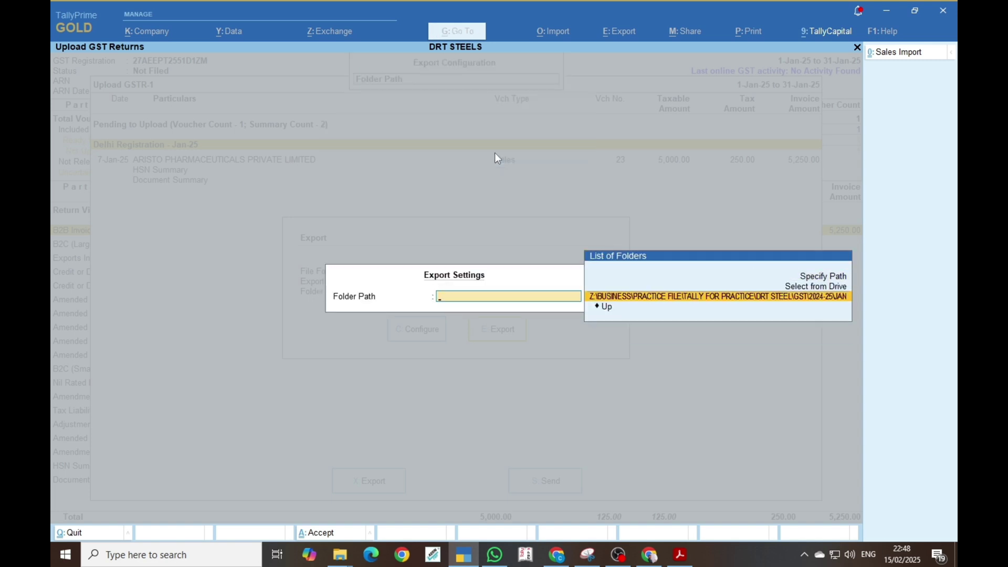
{"action": "key", "text": "Return"}
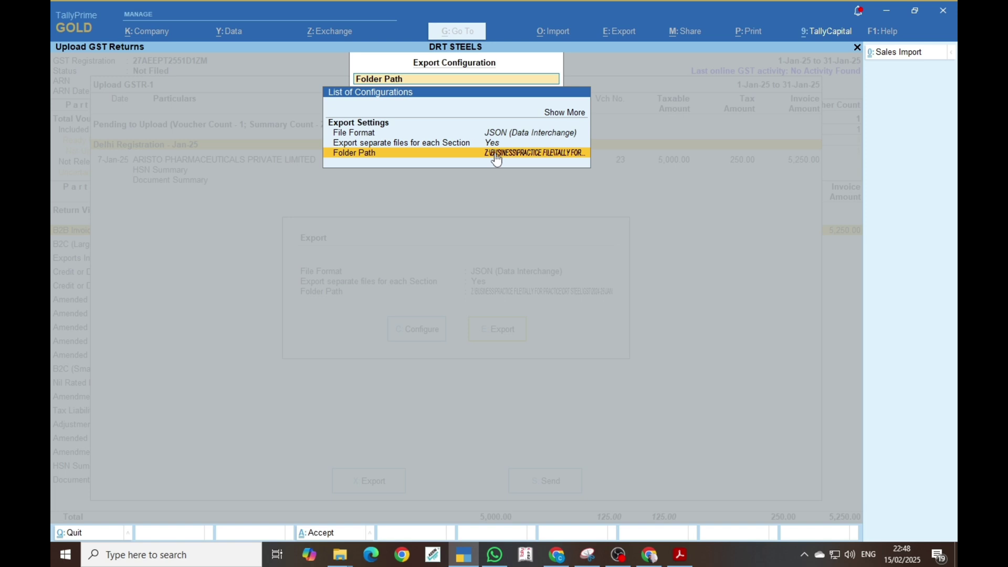
Keep JSON (Data Interchange) as the file format, export the GSTR-1 return, and view the folder of exported files
{"action": "key", "text": "Up"}
{"action": "key", "text": "Up"}
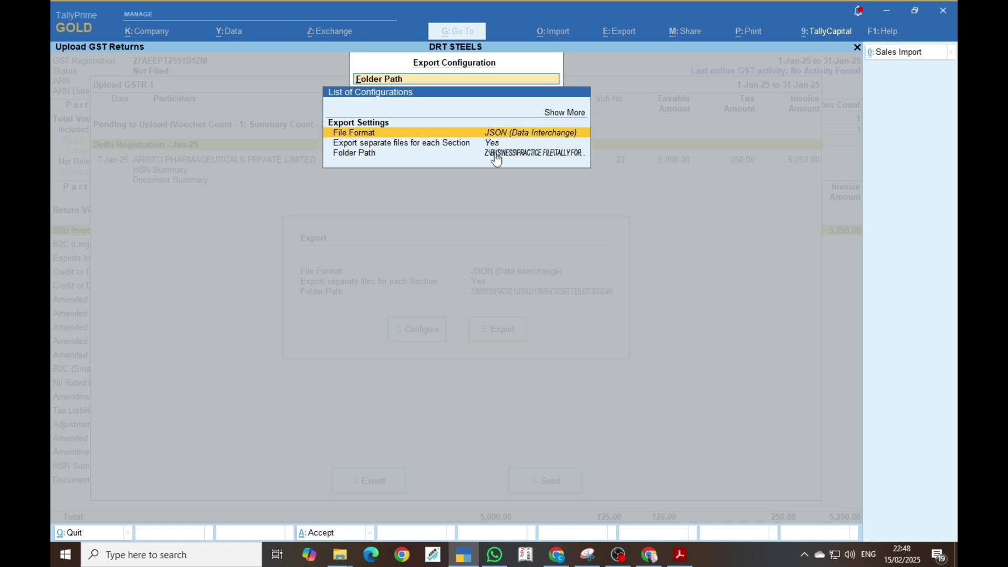
{"action": "key", "text": "Return"}
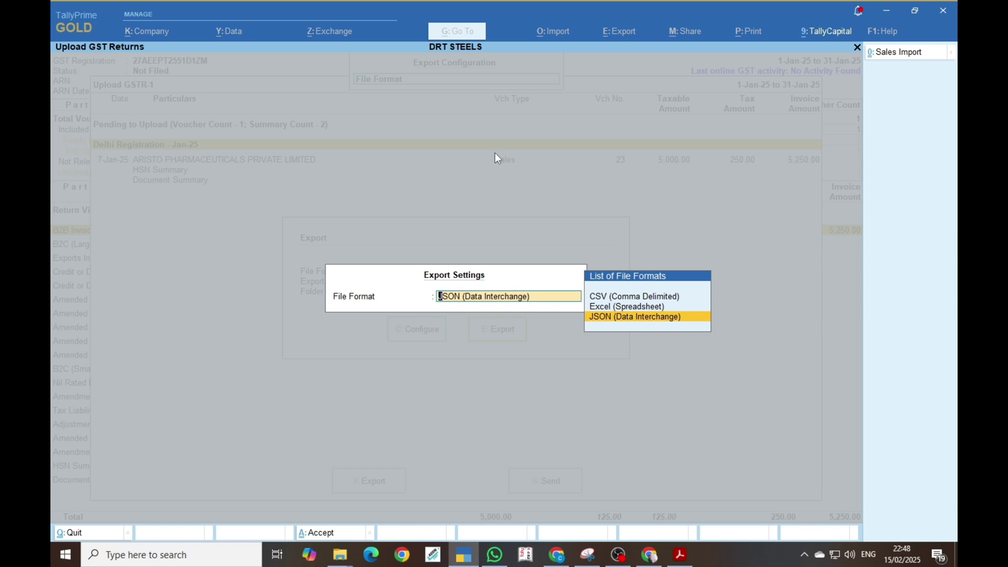
{"action": "key", "text": "Return"}
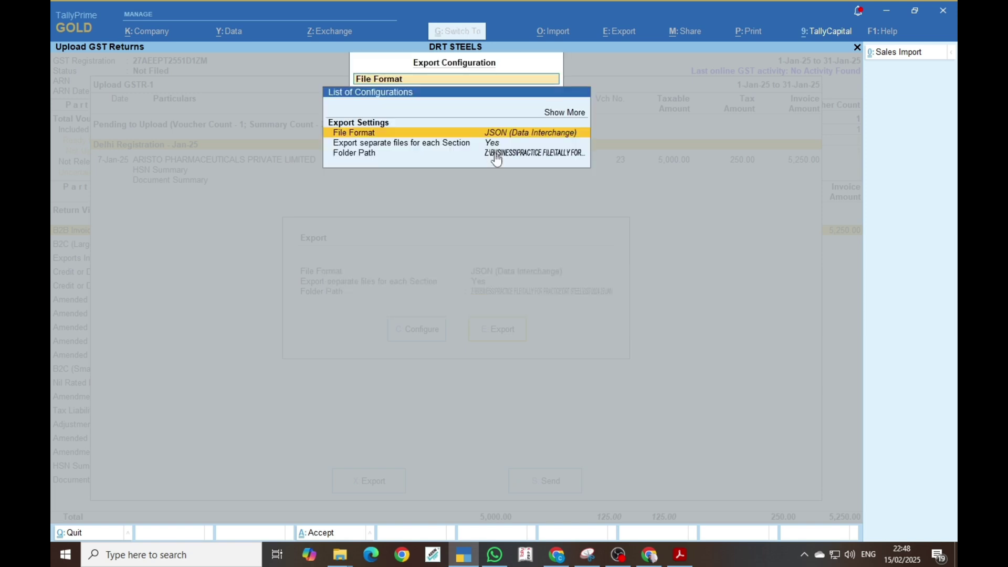
{"action": "key", "text": "ctrl+a"}
{"action": "key", "text": "Return"}
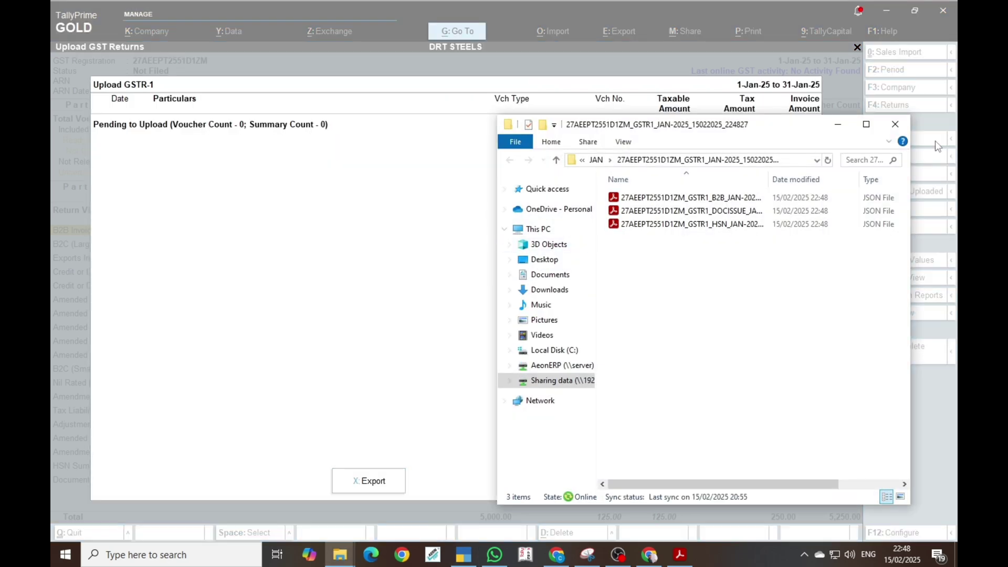
{"action": "left_click", "coordinate": [867, 126]}
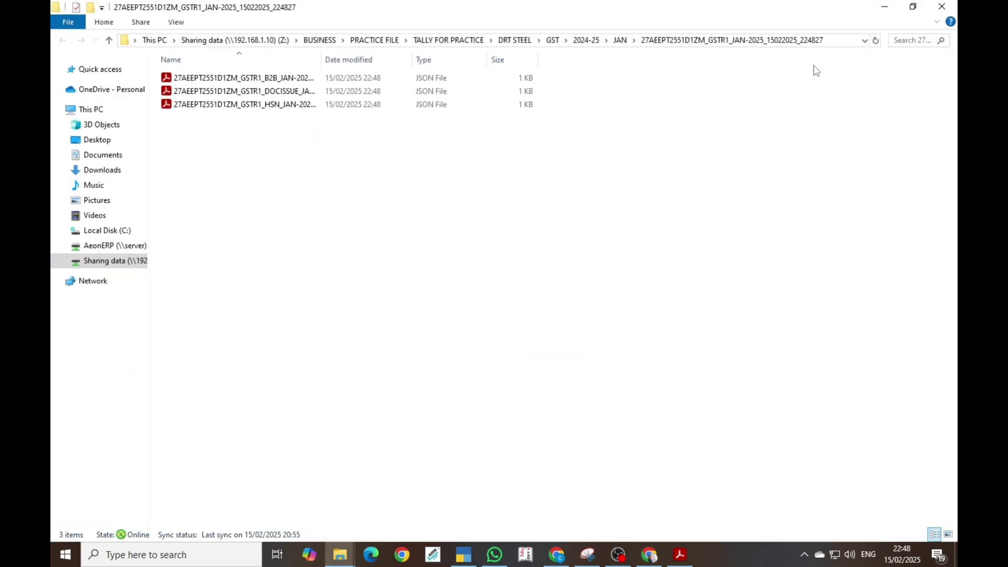
{"action": "left_click", "coordinate": [837, 41]}
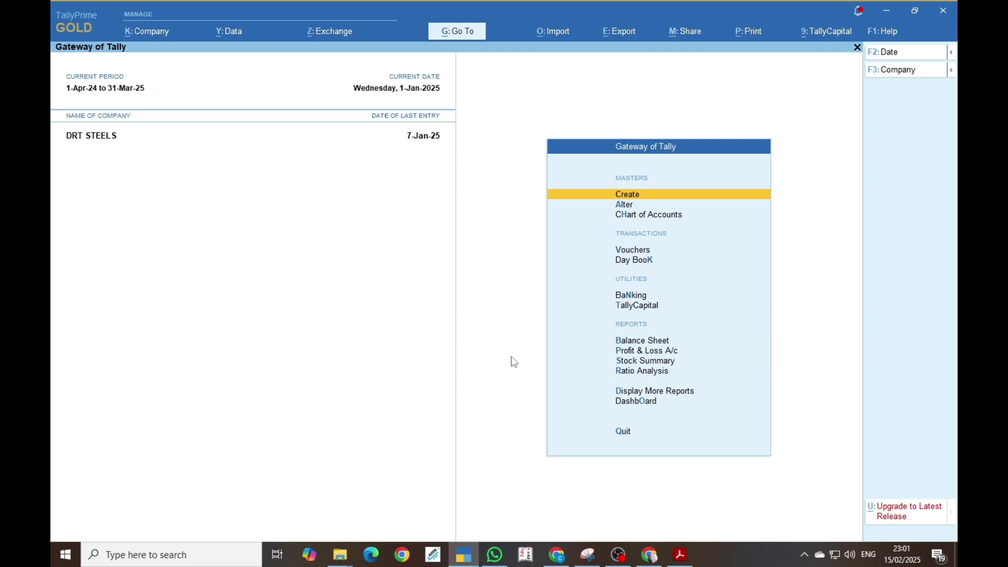
Open the January vouchers in the Sales Register and display them as a columnar register with the preset columns
{"action": "key", "text": "d"}
{"action": "key", "text": "a"}
{"action": "key", "text": "s"}
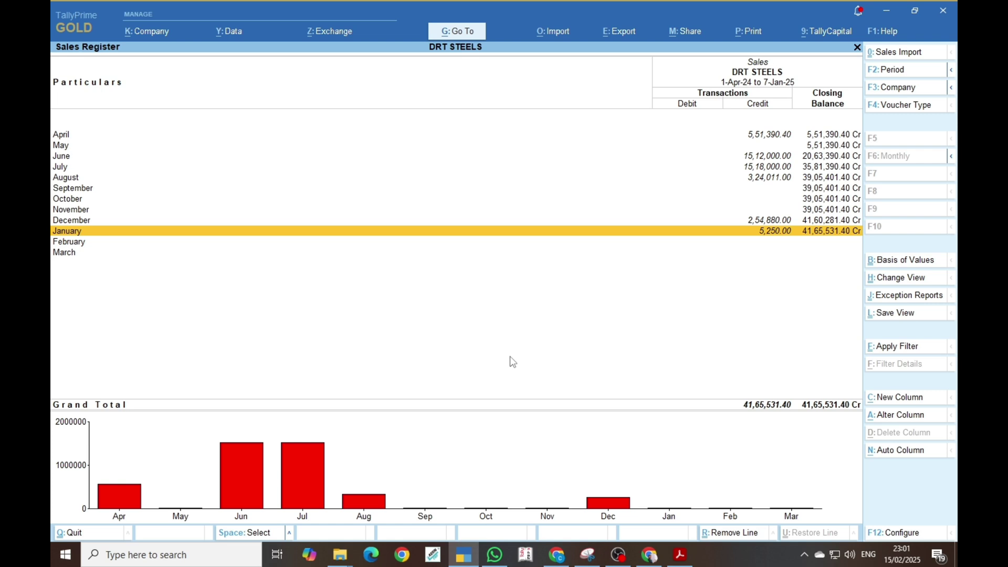
{"action": "key", "text": "Return"}
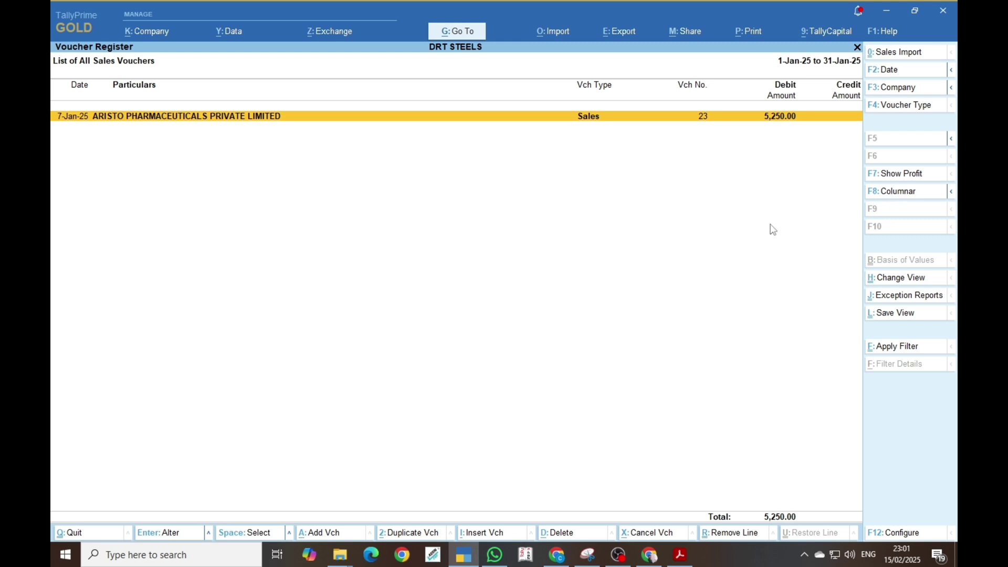
{"action": "key", "text": "F8"}
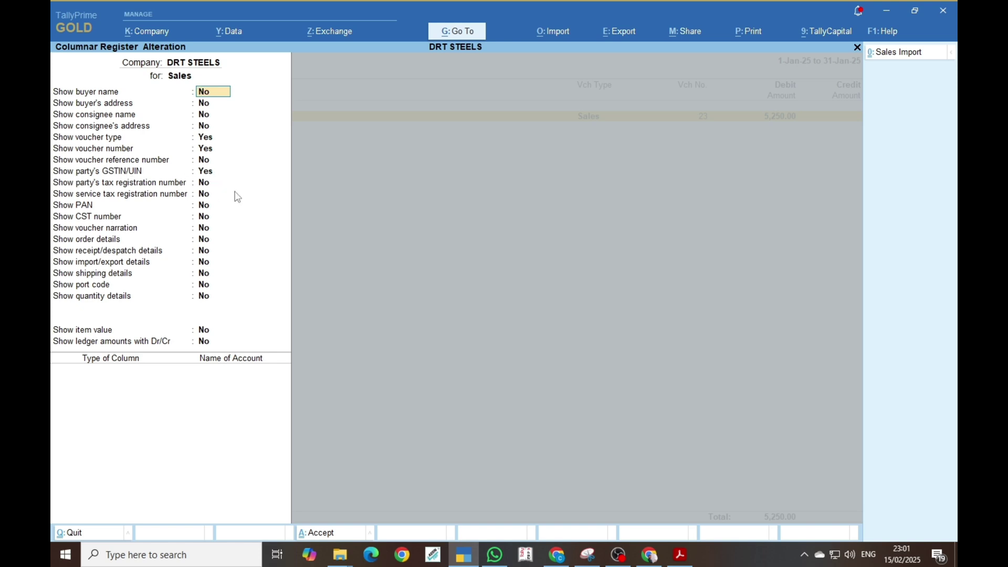
{"action": "key", "text": "ctrl"}
{"action": "key", "text": "ctrl+a"}
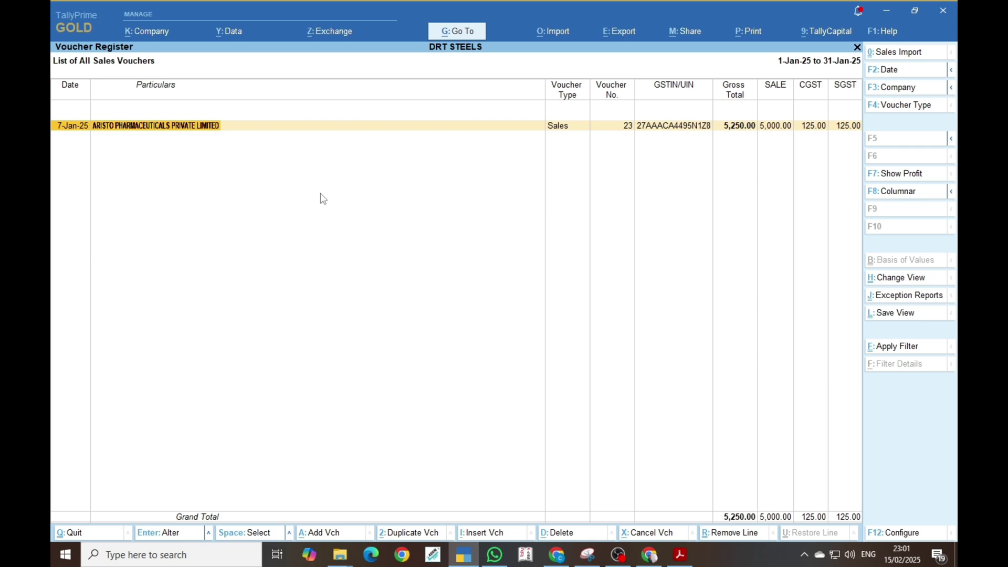
Check bill 23 across the voucher type, voucher number, GSTIN, gross total, SALE, CGST and SGST columns
{"action": "key", "text": "Right"}
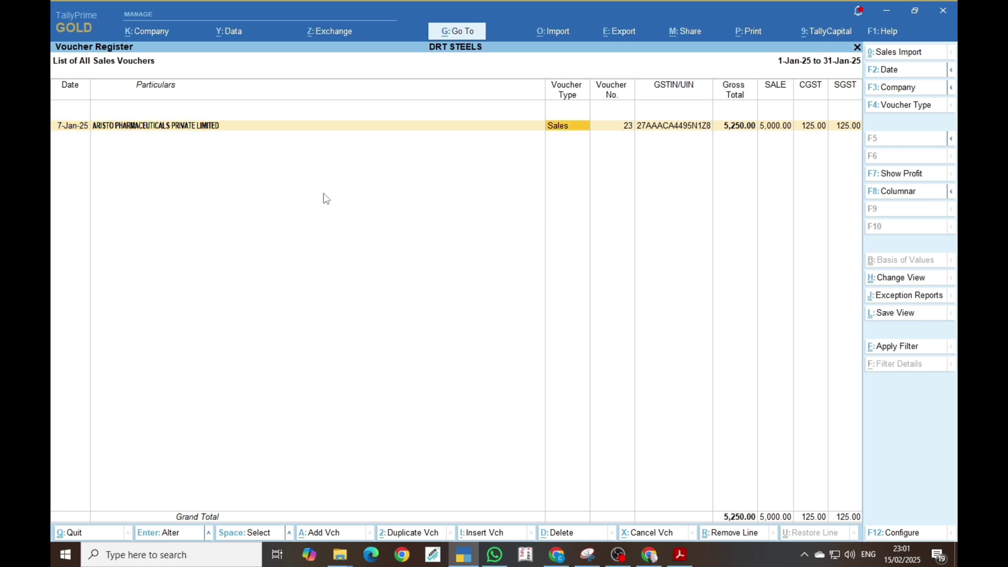
{"action": "key", "text": "Right"}
{"action": "key", "text": "Right"}
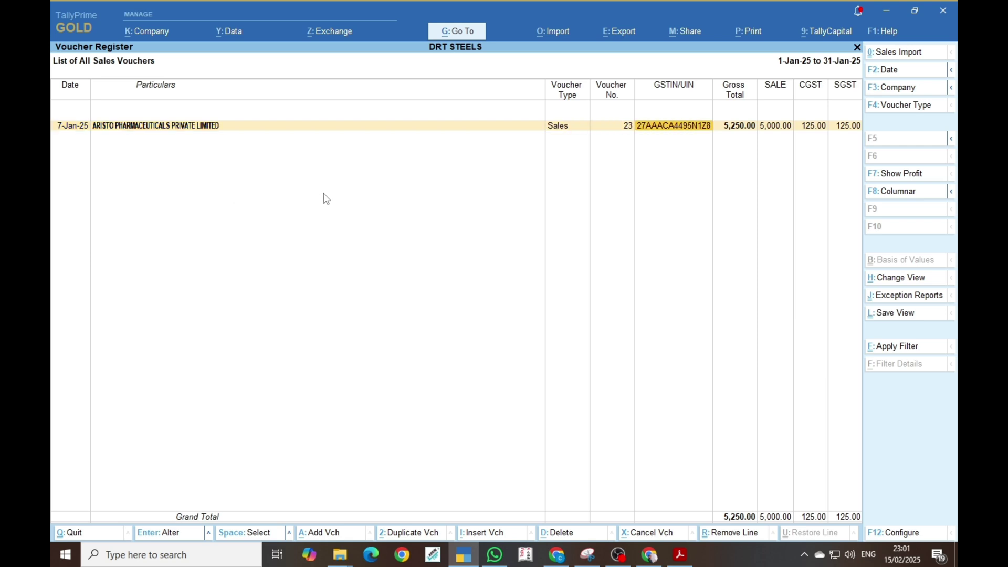
{"action": "key", "text": "Right"}
{"action": "key", "text": "Right"}
{"action": "key", "text": "Right"}
{"action": "key", "text": "Right"}
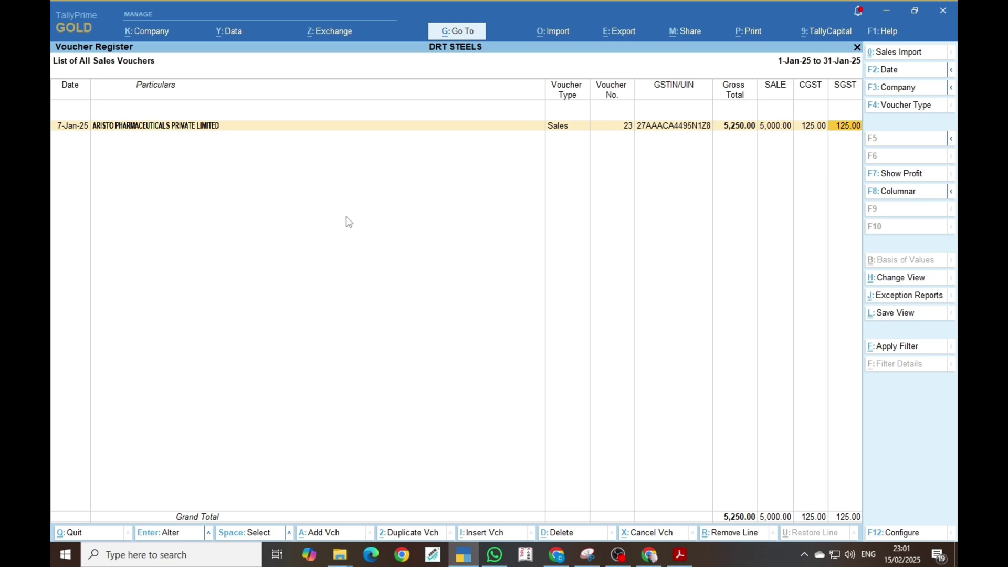
Switch to File Explorer, open the JAN folder inside DRT STEEL\GST\2024-25, and copy its full path
{"action": "mouse_move", "coordinate": [338, 557]}
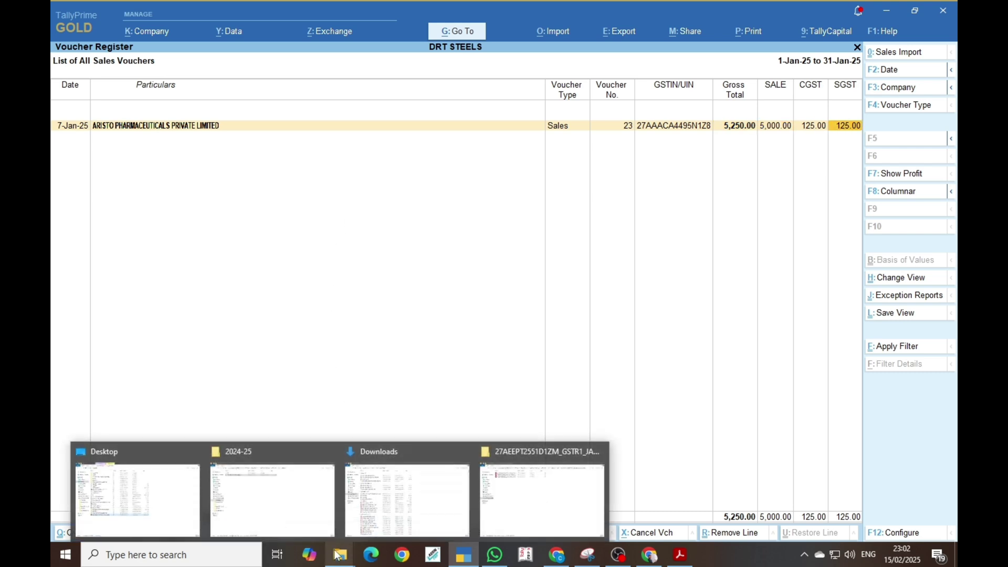
{"action": "left_click", "coordinate": [598, 453]}
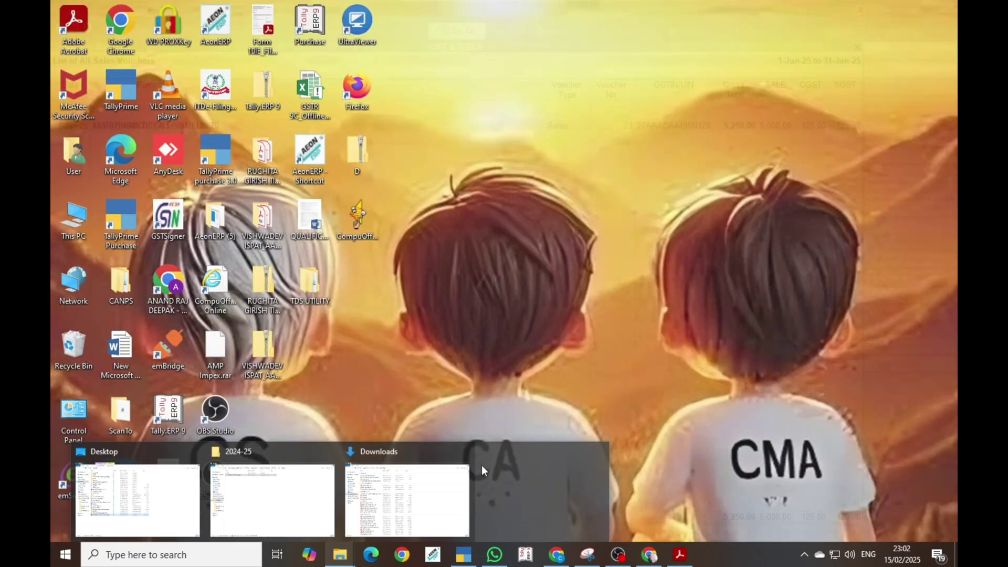
{"action": "left_click", "coordinate": [378, 488]}
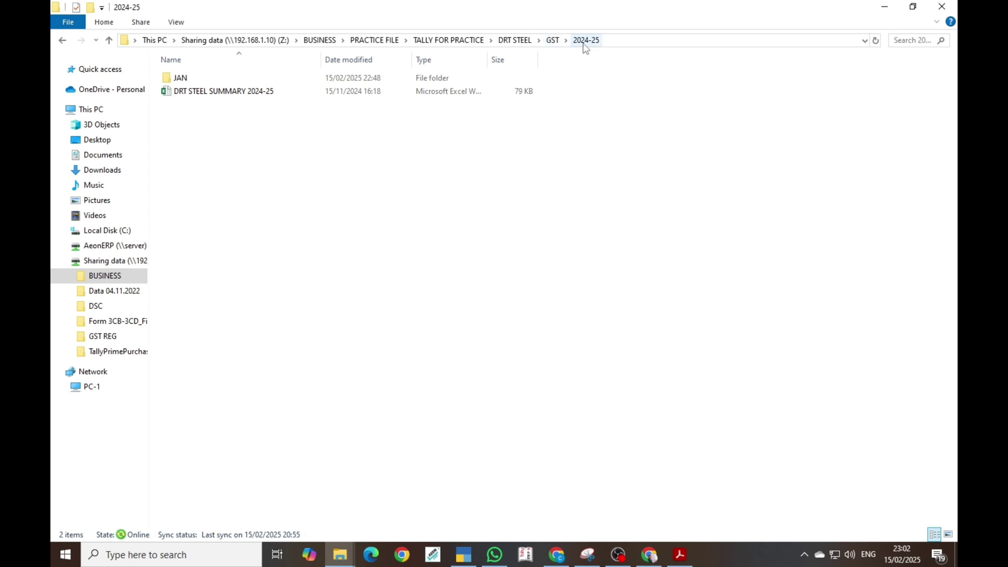
{"action": "double_click", "coordinate": [504, 77]}
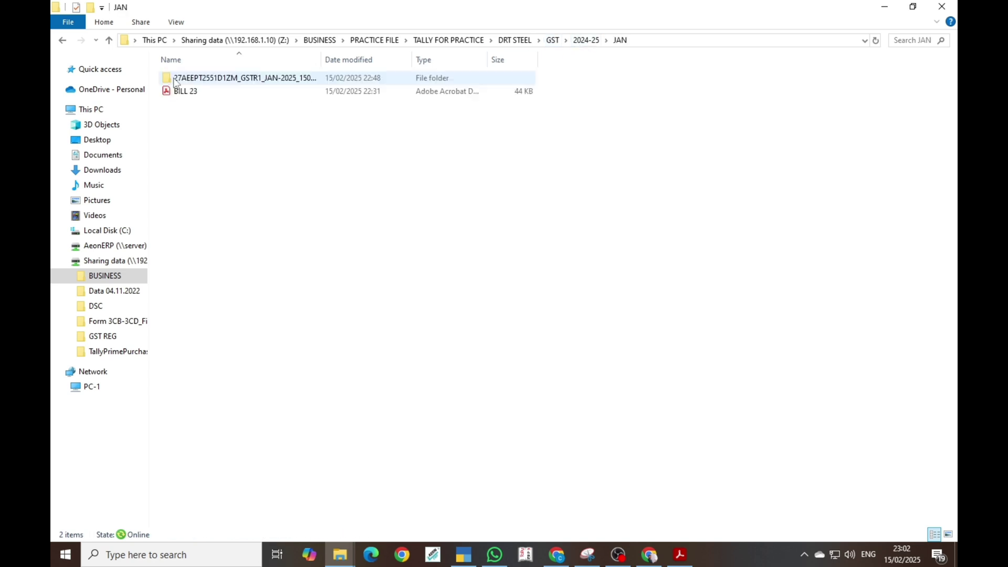
{"action": "left_click", "coordinate": [684, 40]}
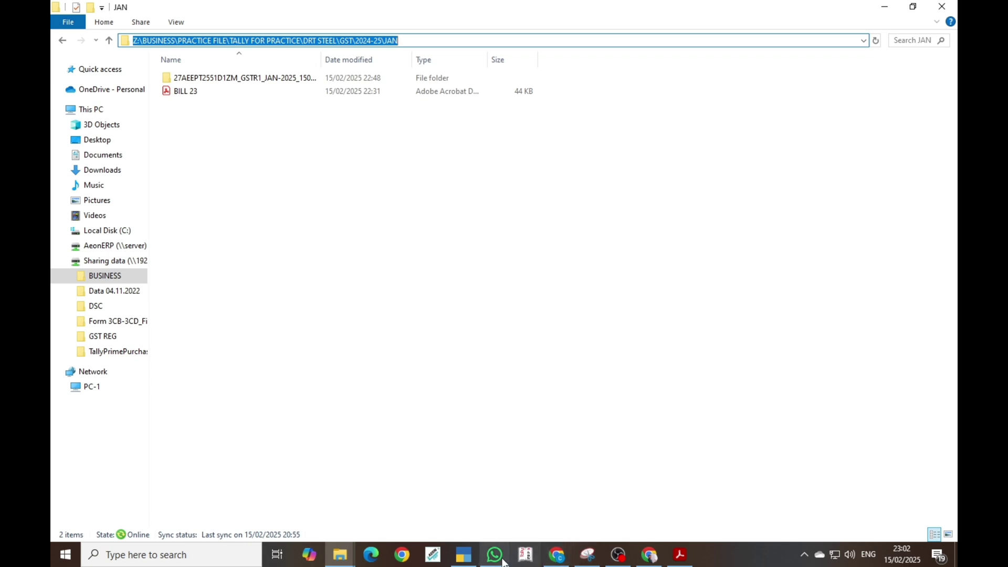
In TallyPrime, configure the current voucher register's export with folder path Z:\BUSINESS\PRACTICE FILE\TALLY FOR PRACTICE\DRT STEEL\GST\2024-25\JAN
{"action": "left_click", "coordinate": [465, 556]}
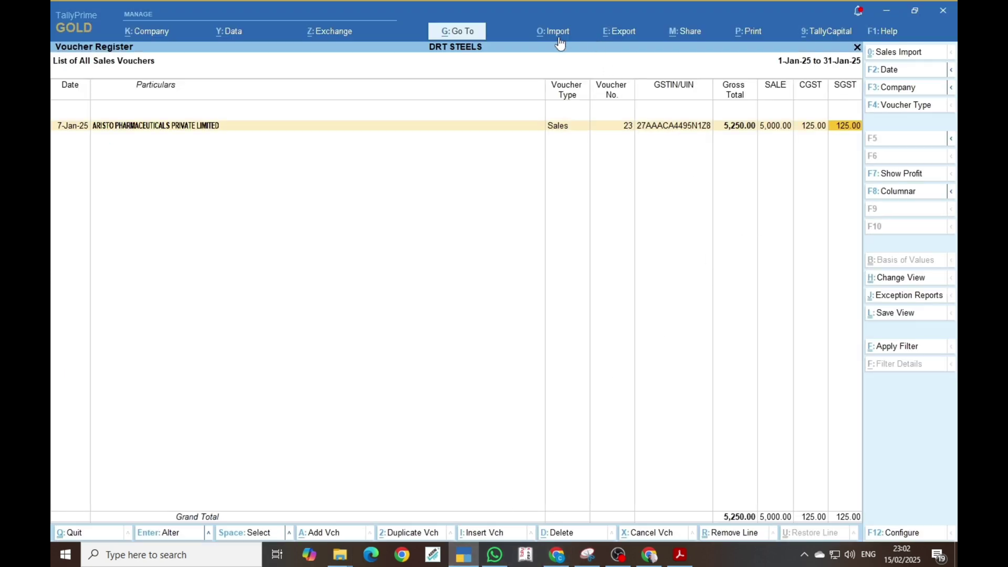
{"action": "left_click", "coordinate": [615, 33]}
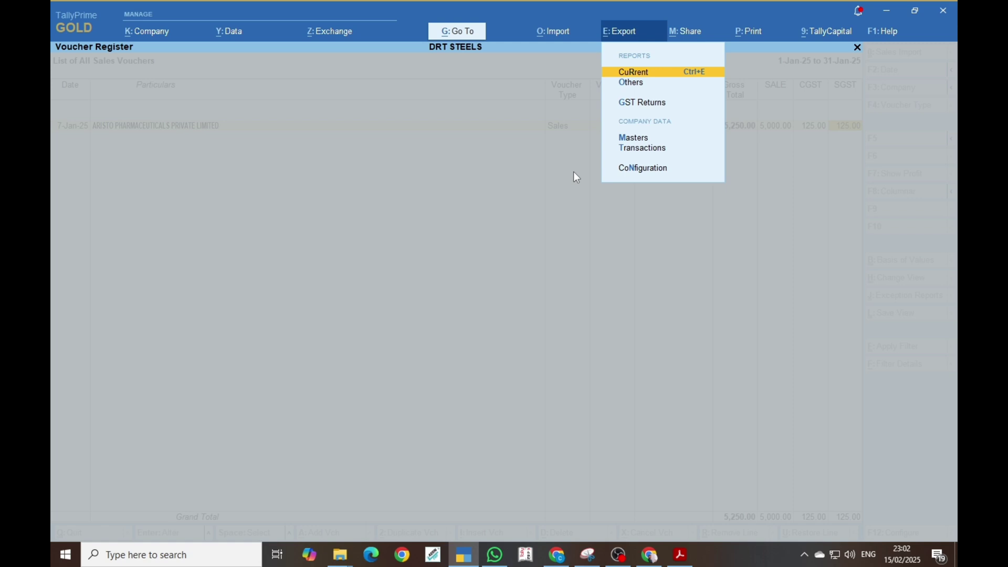
{"action": "key", "text": "Return"}
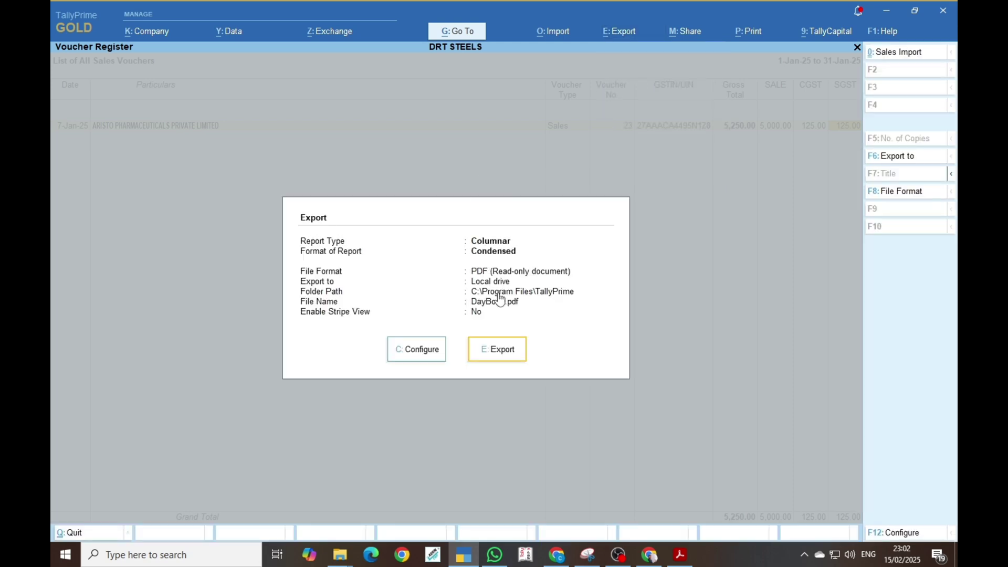
{"action": "key", "text": "Left"}
{"action": "key", "text": "Return"}
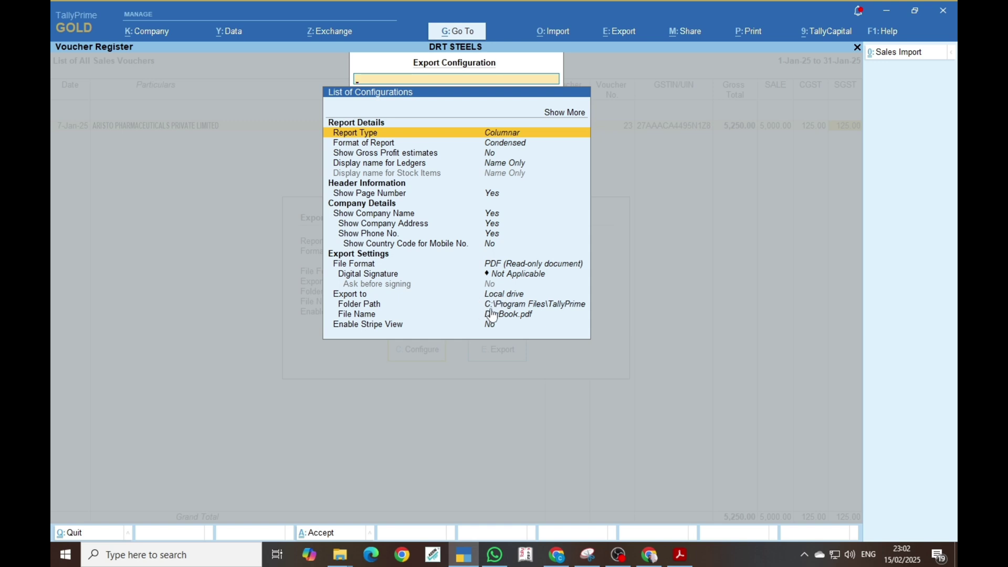
{"action": "type", "text": "folder"}
{"action": "key", "text": "Return"}
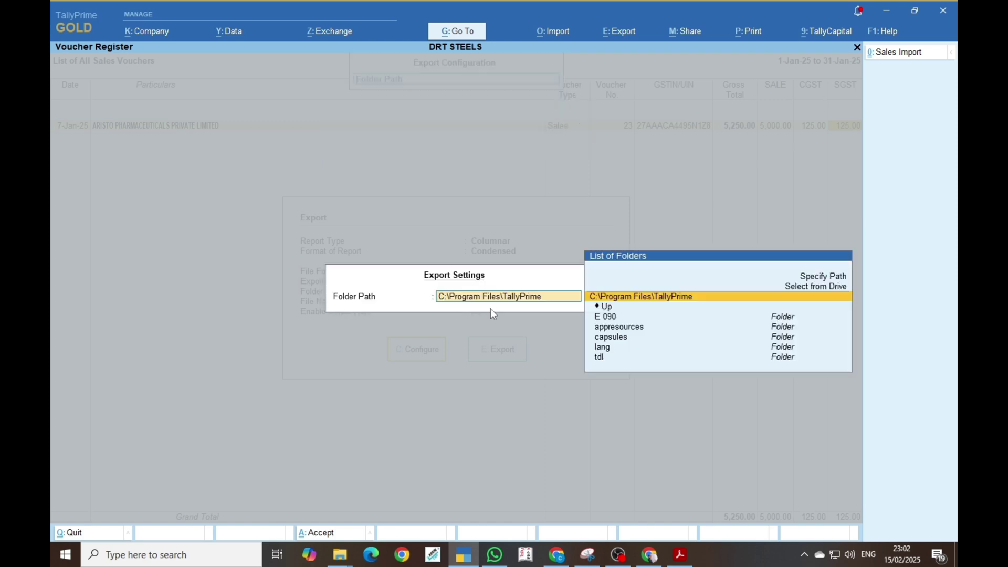
{"action": "key", "text": "ctrl+alt+v"}
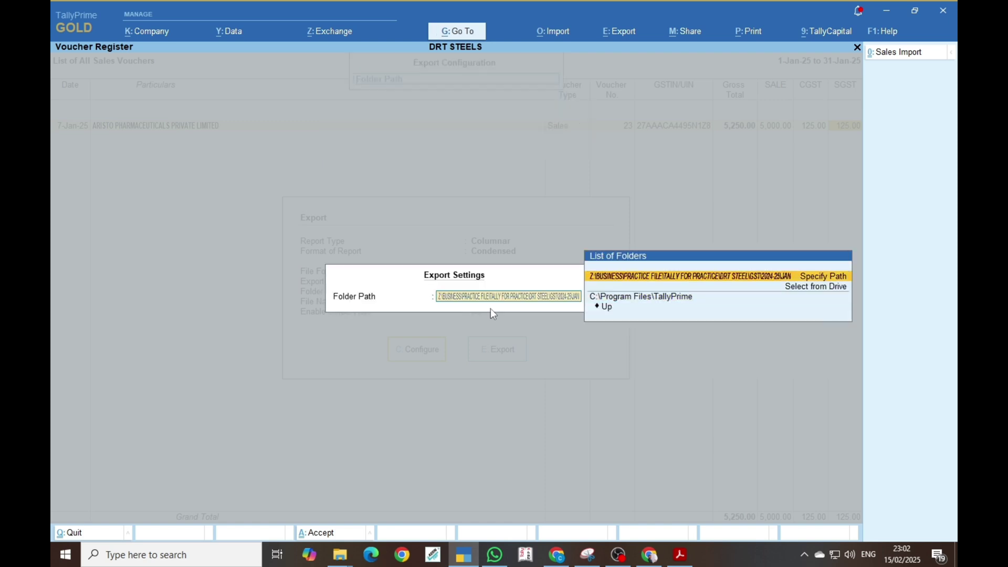
{"action": "key", "text": "Return"}
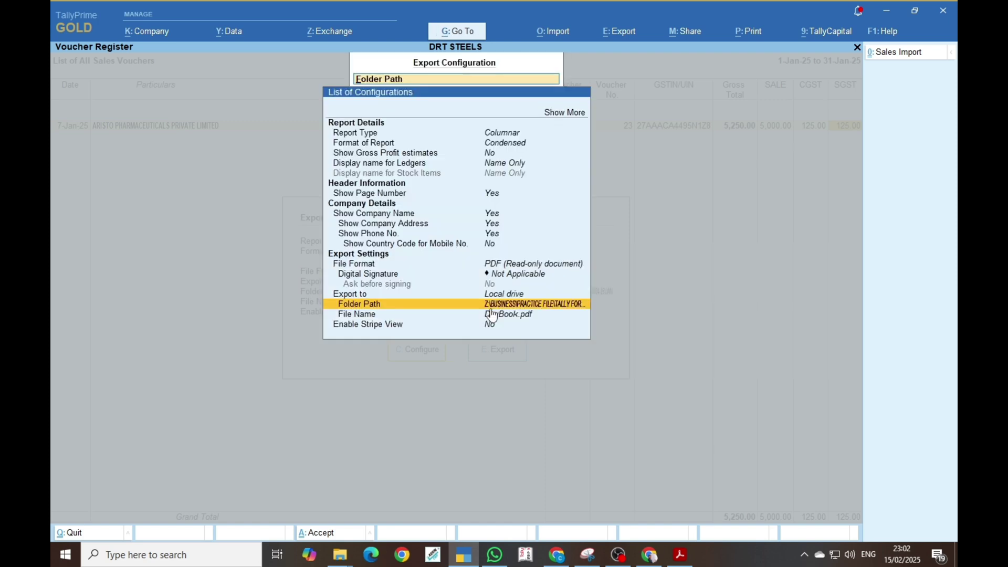
Set the voucher register export's file format to Excel (Spreadsheet)
{"action": "key", "text": "Up"}
{"action": "key", "text": "Up"}
{"action": "key", "text": "Up"}
{"action": "key", "text": "Up"}
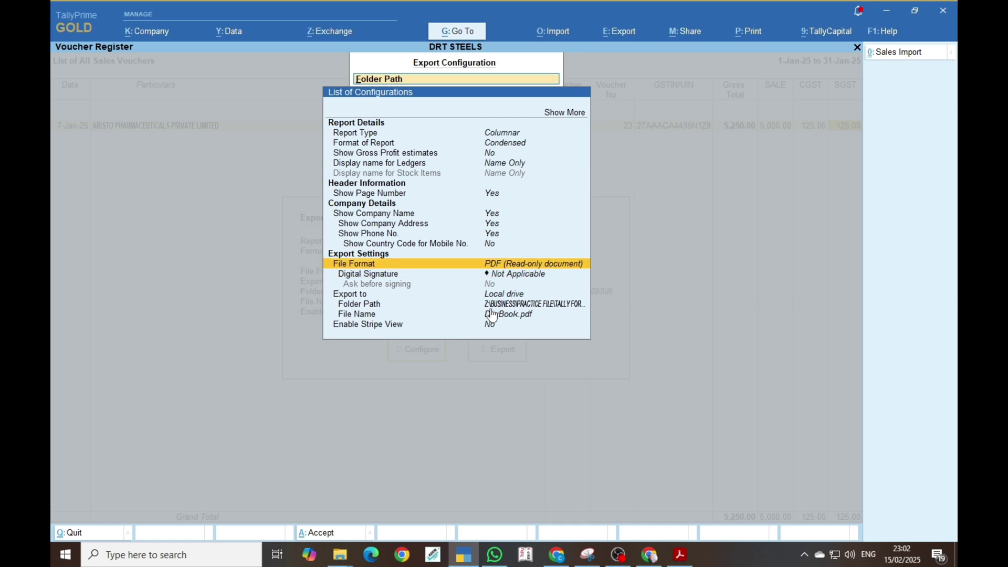
{"action": "key", "text": "Return"}
{"action": "key", "text": "Up"}
{"action": "key", "text": "Up"}
{"action": "key", "text": "Up"}
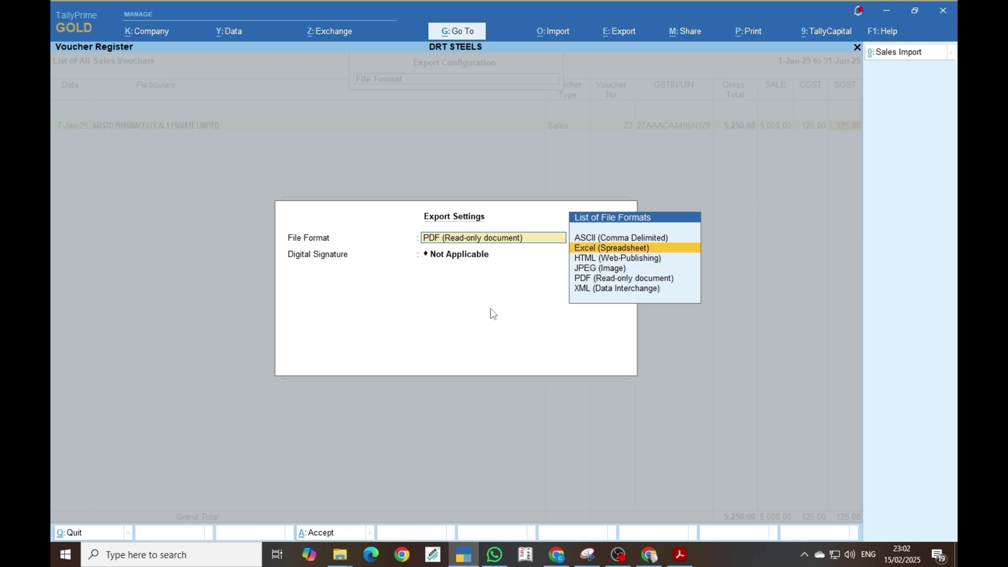
{"action": "key", "text": "Return"}
{"action": "key", "text": "Down"}
{"action": "key", "text": "Down"}
{"action": "key", "text": "Down"}
{"action": "key", "text": "Down"}
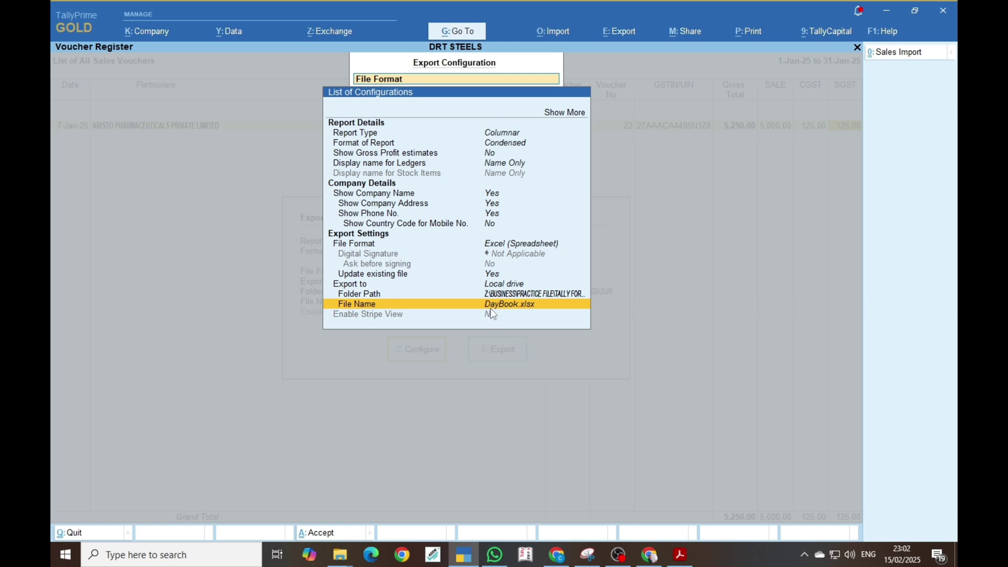
{"action": "key", "text": "BackSpace"}
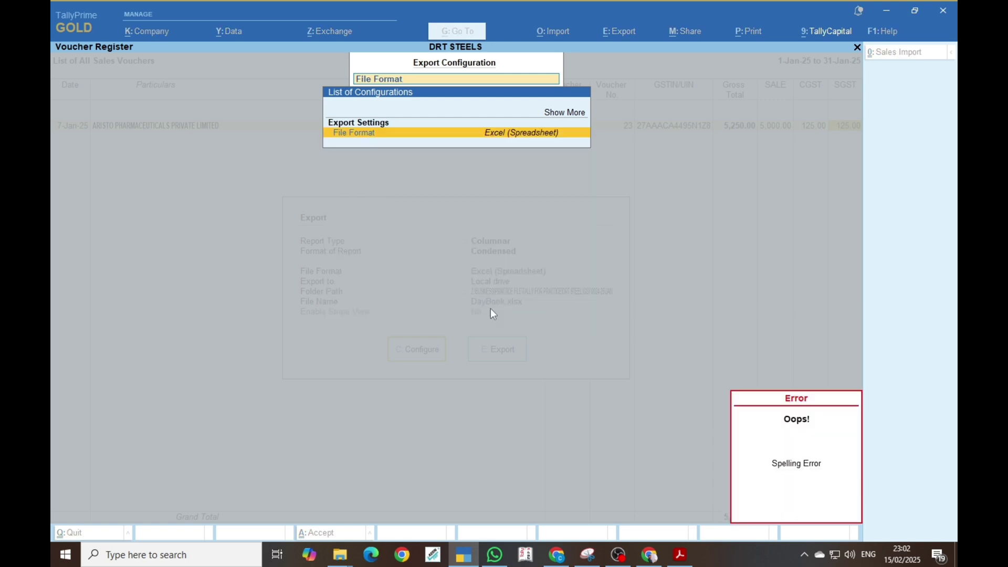
{"action": "key", "text": "BackSpace"}
{"action": "key", "text": "BackSpace"}
{"action": "key", "text": "BackSpace"}
{"action": "key", "text": "BackSpace"}
{"action": "key", "text": "BackSpace"}
{"action": "key", "text": "BackSpace"}
{"action": "key", "text": "BackSpace"}
{"action": "key", "text": "BackSpace"}
{"action": "key", "text": "BackSpace"}
{"action": "key", "text": "BackSpace"}
{"action": "key", "text": "BackSpace"}
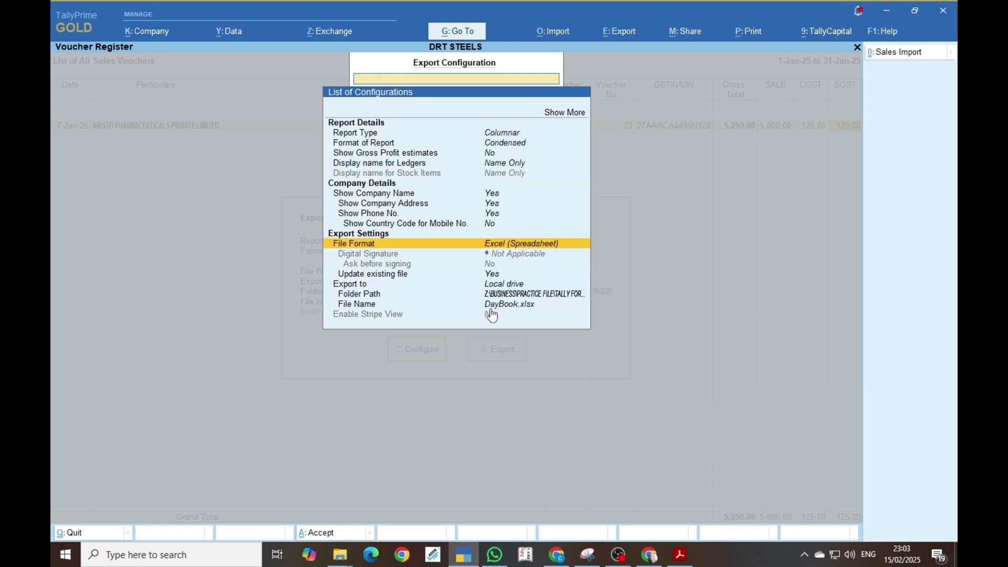
Select the File Name setting in the voucher register's export configuration
{"action": "key", "text": "Down"}
{"action": "key", "text": "Down"}
{"action": "key", "text": "Down"}
{"action": "key", "text": "Down"}
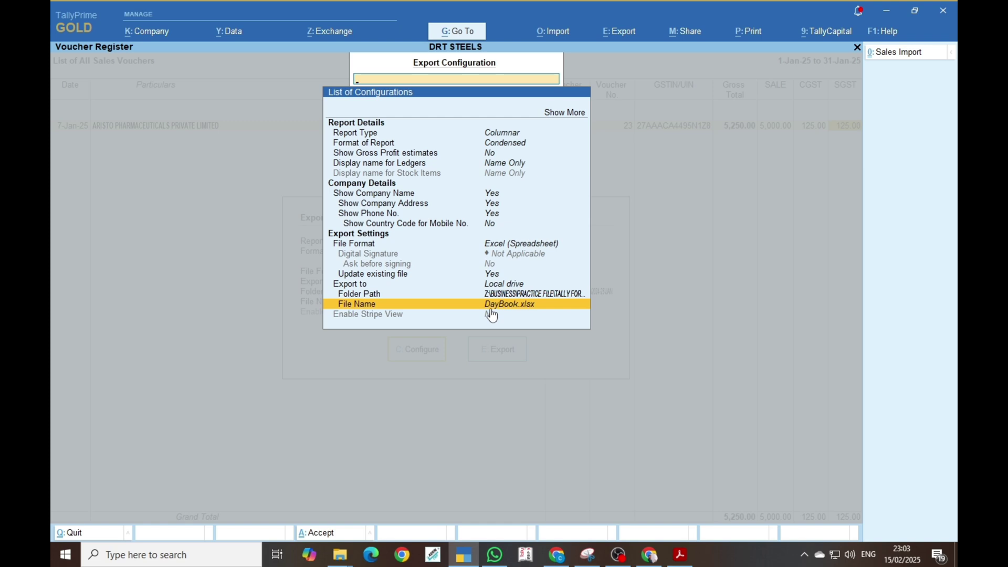
Export the sales register to Excel under the file name TALLY SALES and open the exported workbook
{"action": "key", "text": "Return"}
{"action": "type", "text": "TALLY SALES"}
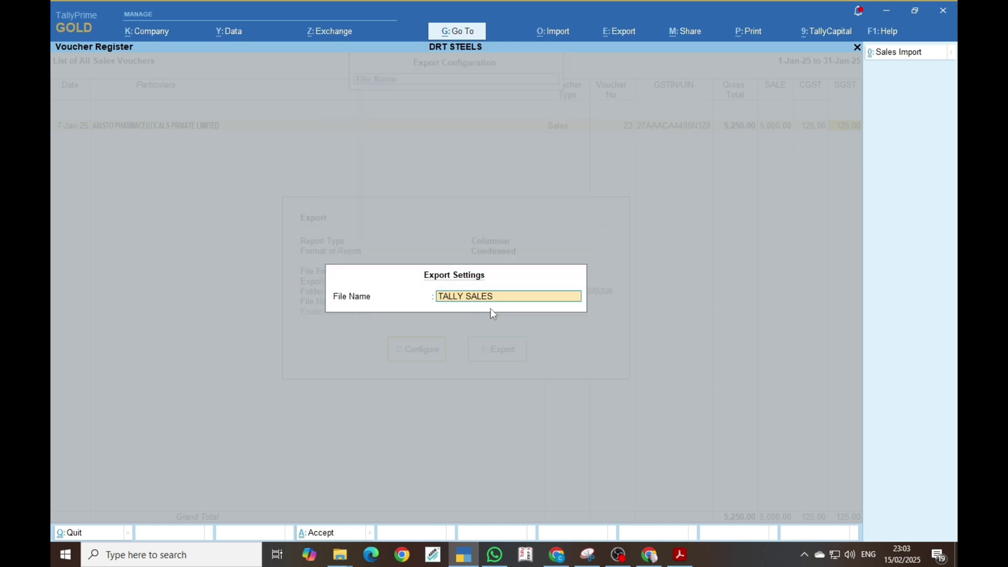
{"action": "key", "text": "Return"}
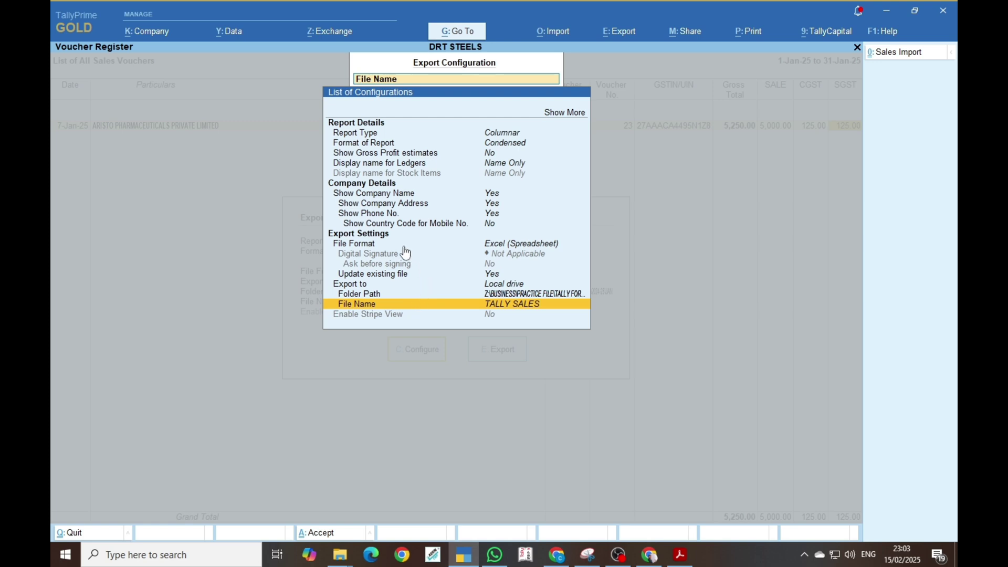
{"action": "key", "text": "ctrl+a"}
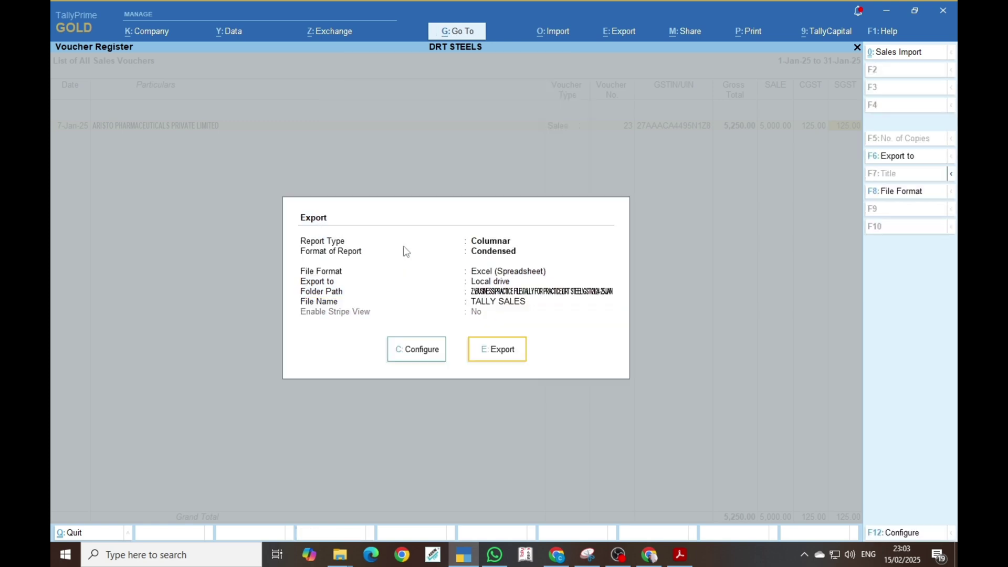
{"action": "key", "text": "e"}
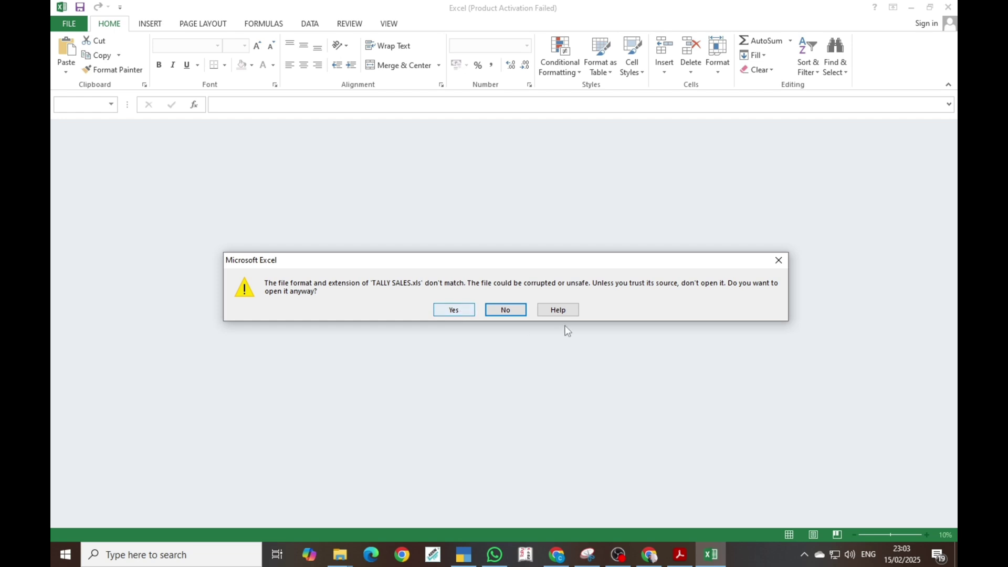
{"action": "left_click", "coordinate": [454, 311]}
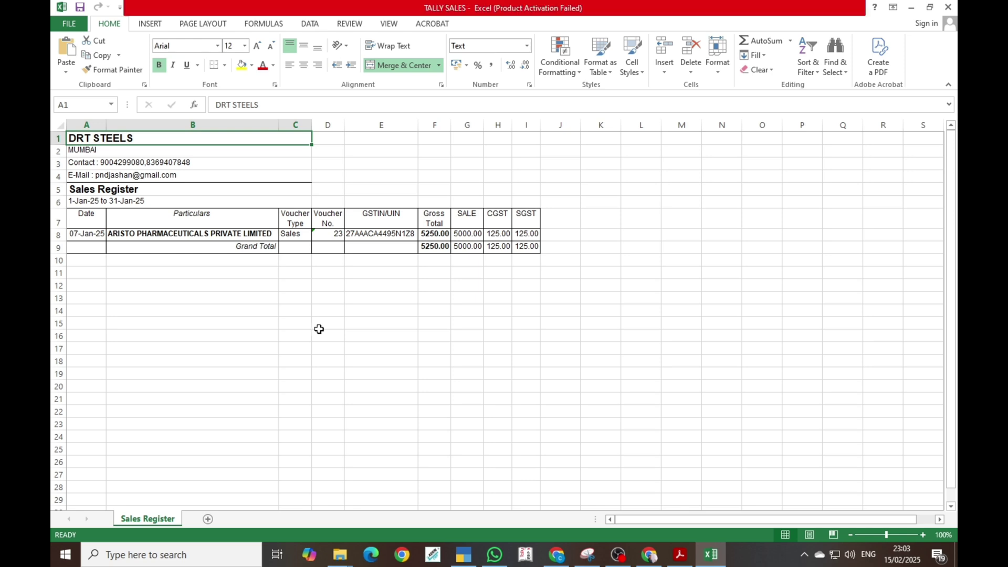
Copy the entire Sales Register sheet and paste it into a new worksheet
{"action": "left_click", "coordinate": [632, 396]}
{"action": "left_click", "coordinate": [62, 124]}
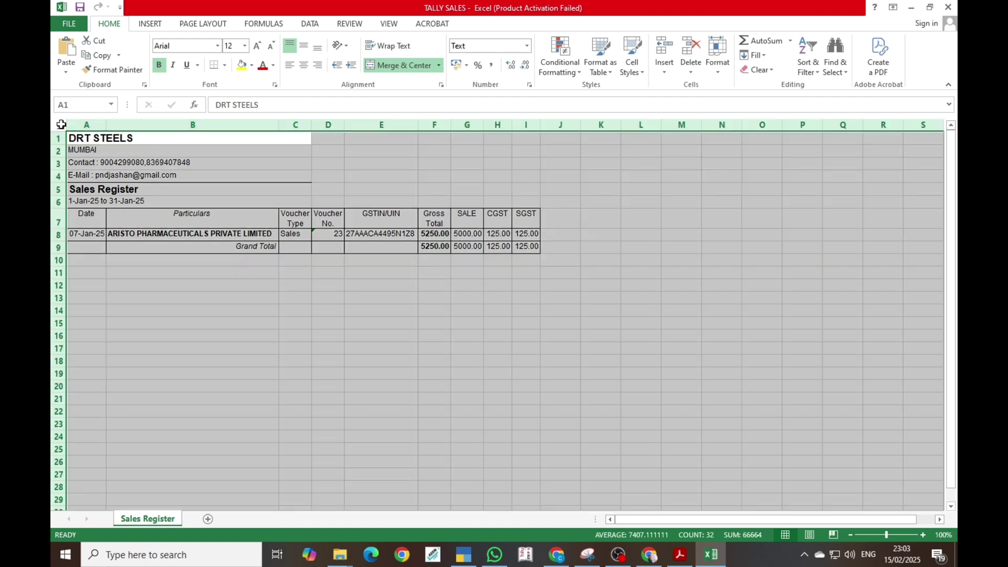
{"action": "key", "text": "ctrl+c"}
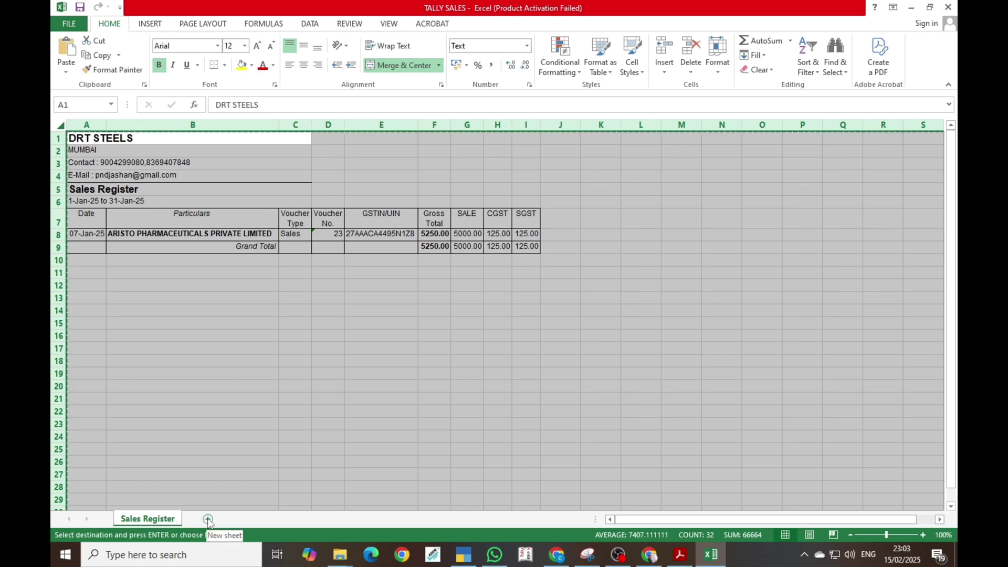
{"action": "left_click", "coordinate": [240, 519]}
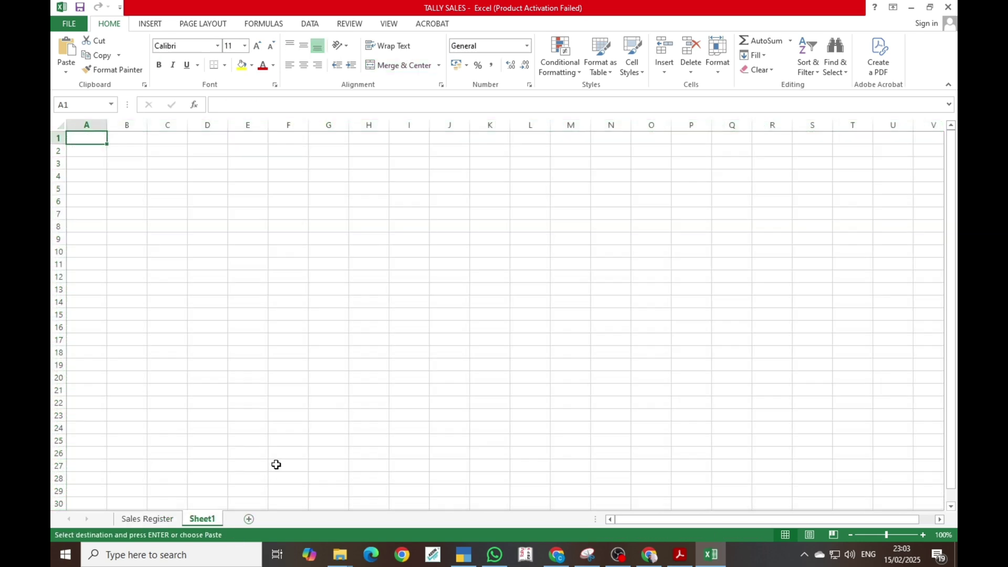
{"action": "key", "text": "ctrl+v"}
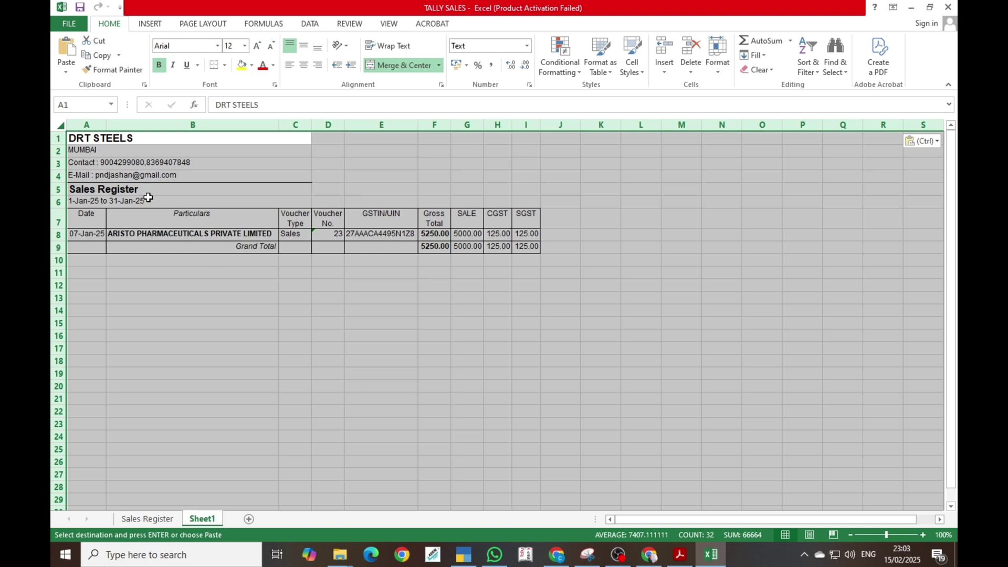
Delete the company and report heading rows 1 to 6 and the Grand Total row from Sheet1
{"action": "left_click_drag", "start_coordinate": [58, 138], "coordinate": [52, 199]}
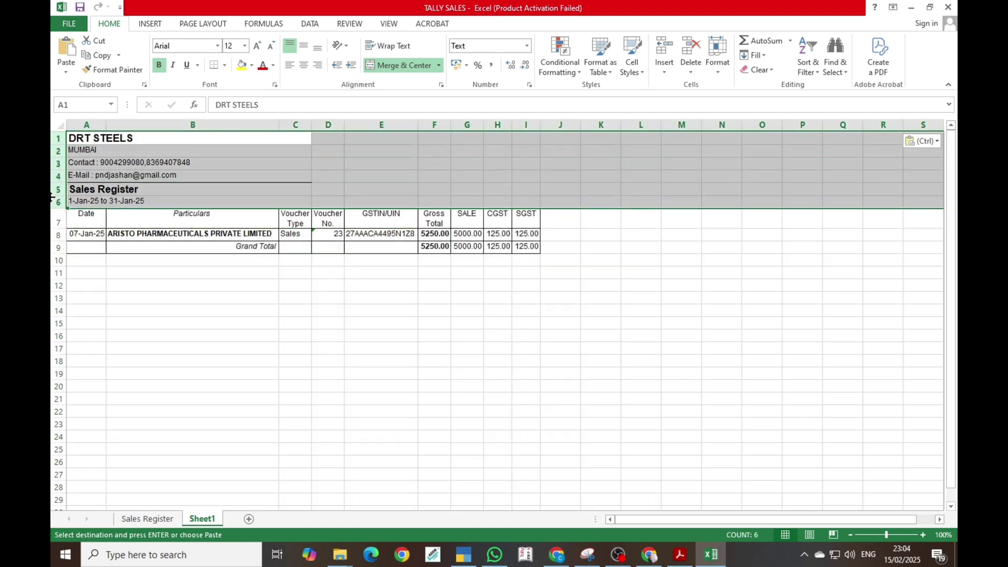
{"action": "key", "text": "ctrl+minus"}
{"action": "left_click", "coordinate": [56, 171]}
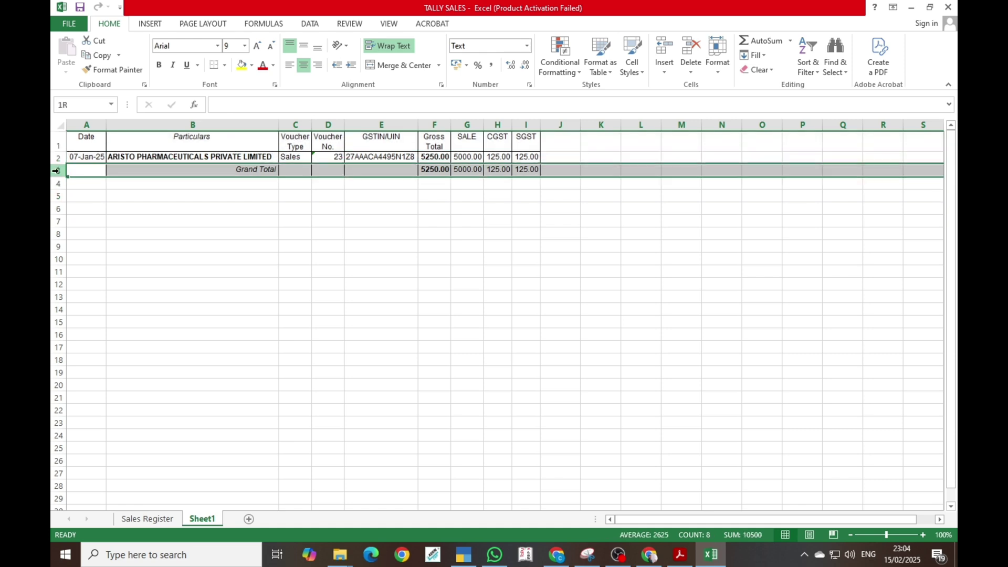
{"action": "key", "text": "ctrl+minus"}
{"action": "left_click", "coordinate": [187, 194]}
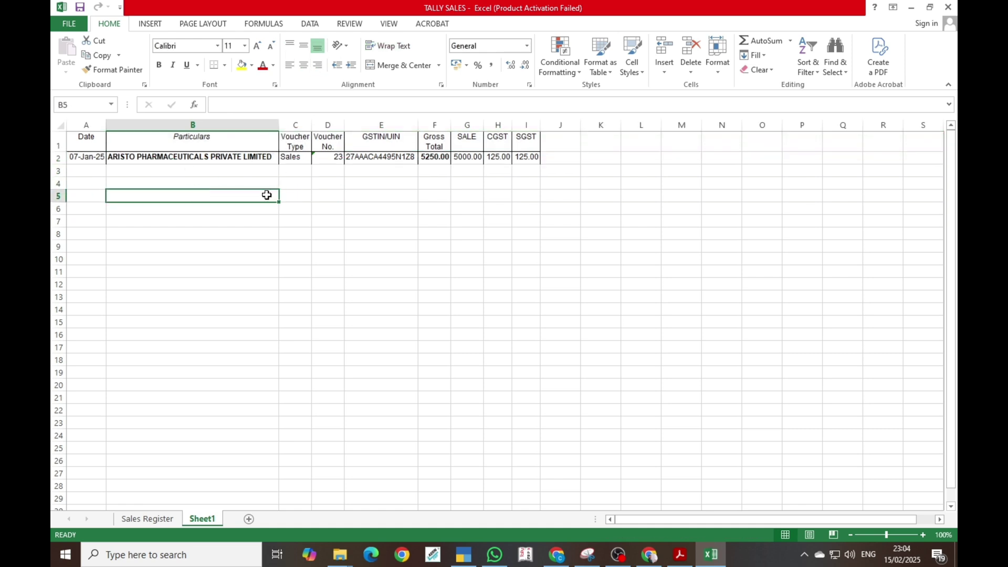
Undo the deletions of the Grand Total row and the heading rows
{"action": "key", "text": "ctrl+z"}
{"action": "key", "text": "ctrl+z"}
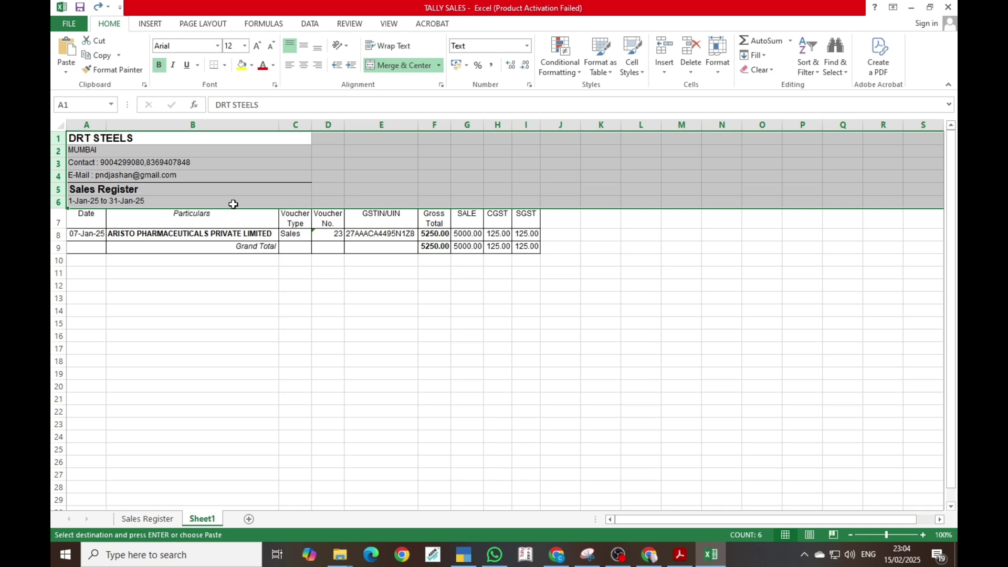
{"action": "left_click", "coordinate": [185, 287]}
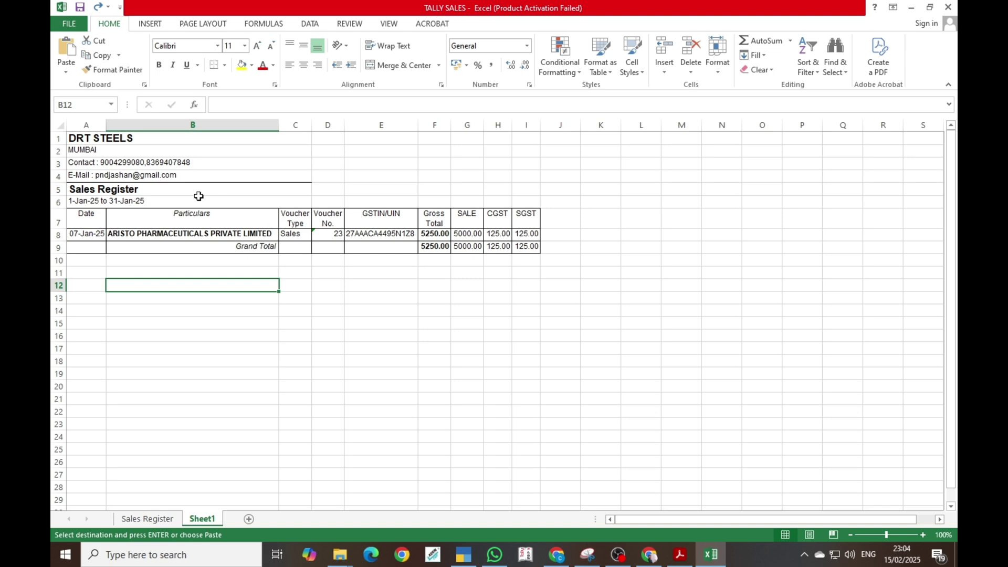
Remove heading rows 1 to 6 above the column titles in Sheet1 and clear the Grand Total row
{"action": "left_click_drag", "start_coordinate": [58, 138], "coordinate": [53, 206]}
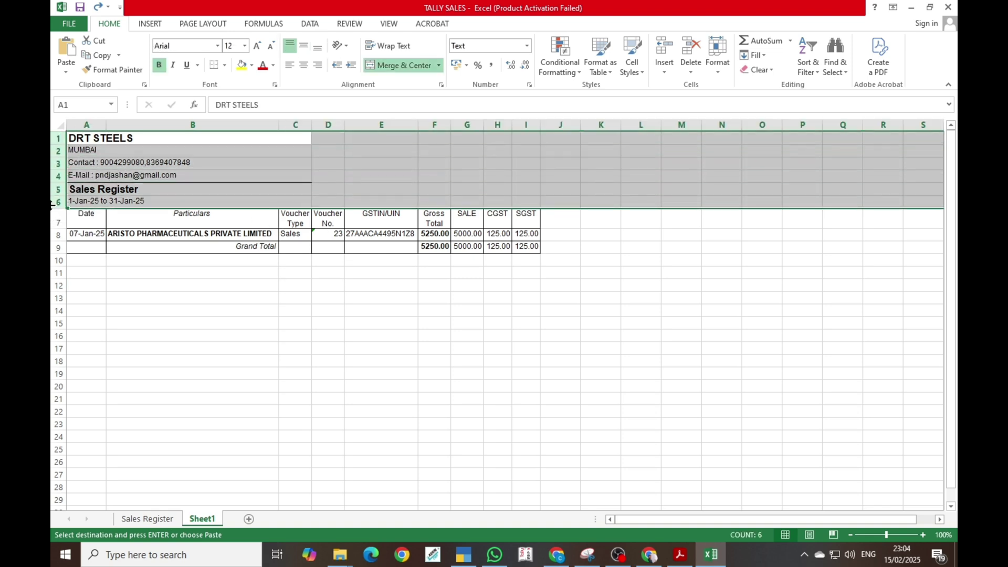
{"action": "key", "text": "ctrl+minus"}
{"action": "left_click", "coordinate": [53, 171]}
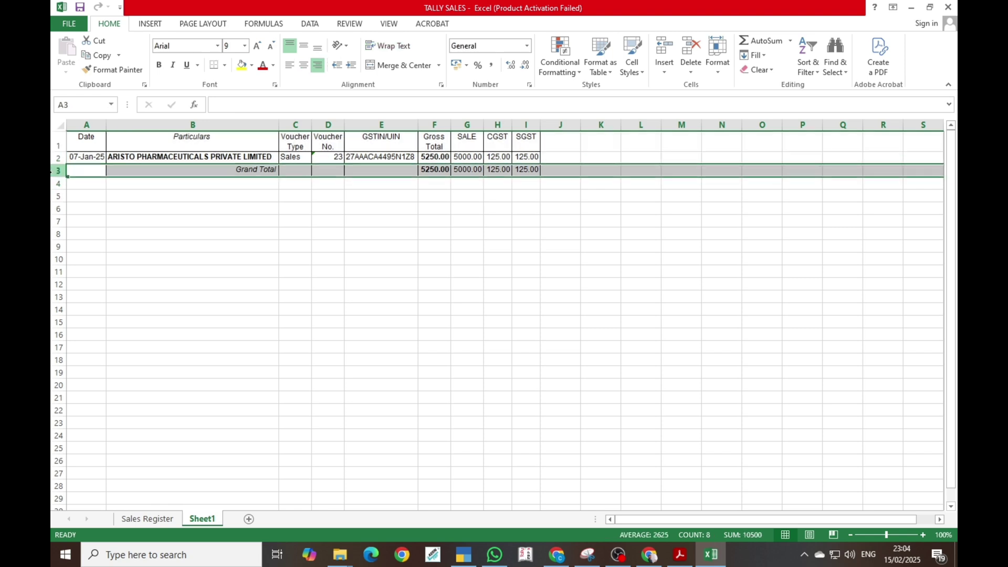
{"action": "key", "text": "Delete"}
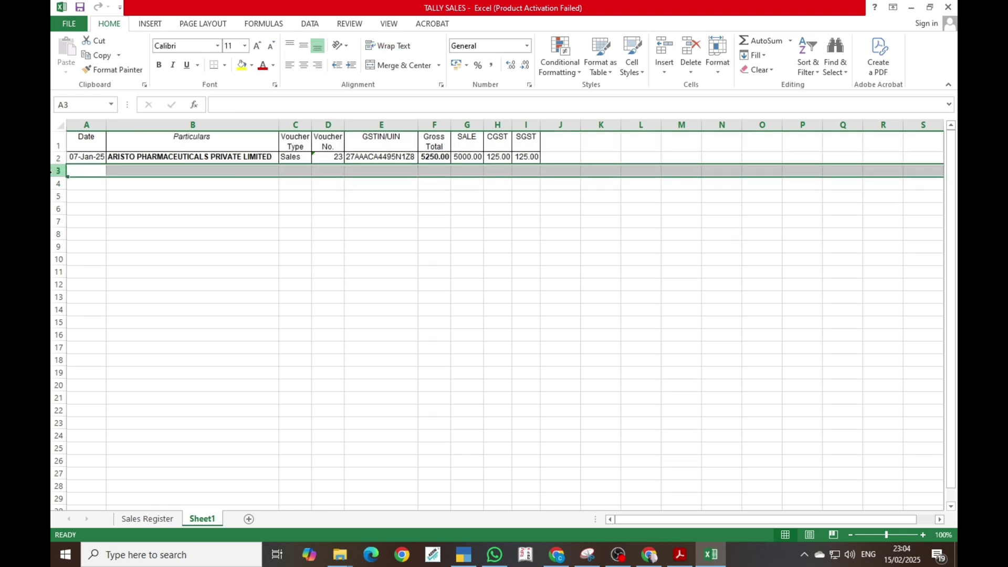
Delete the Voucher Type column and insert a new column titled IGST between SALE and CGST
{"action": "left_click", "coordinate": [294, 124]}
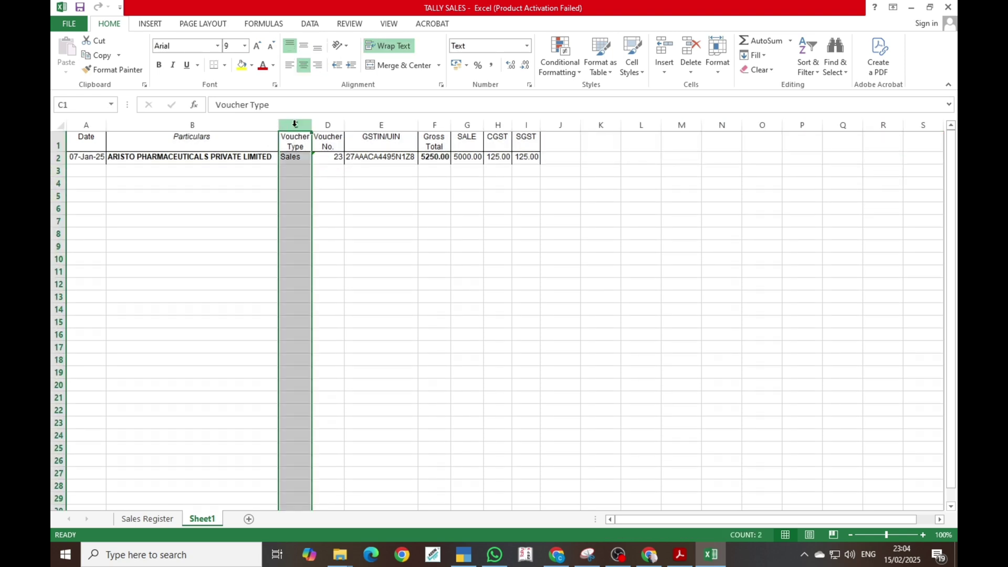
{"action": "key", "text": "ctrl+minus"}
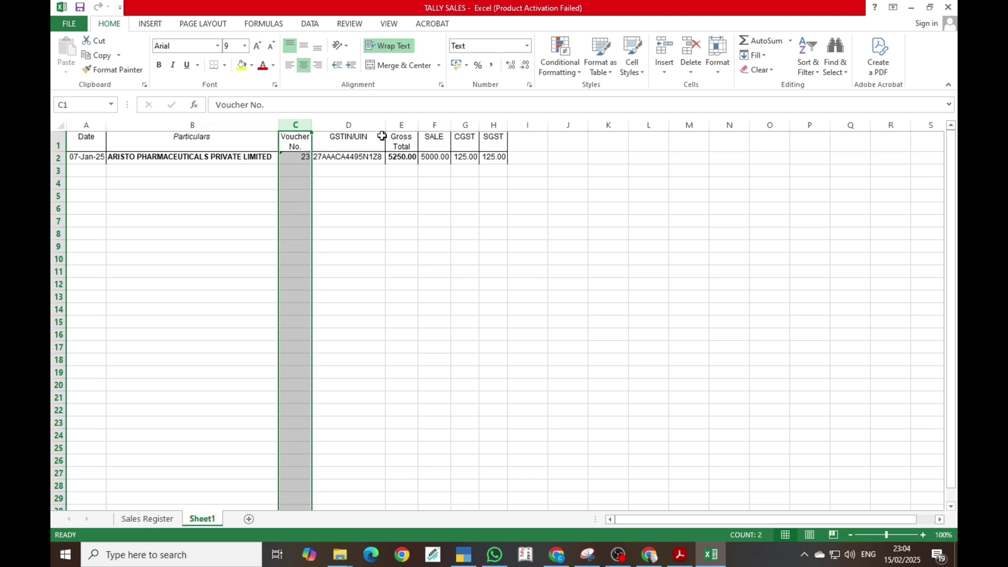
{"action": "left_click", "coordinate": [465, 125]}
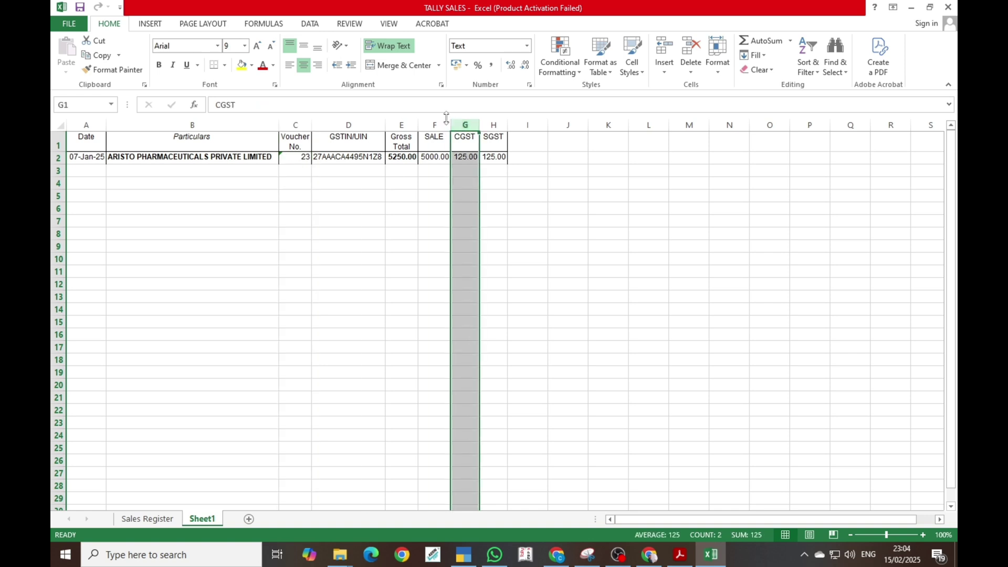
{"action": "key", "text": "ctrl+shift+plus"}
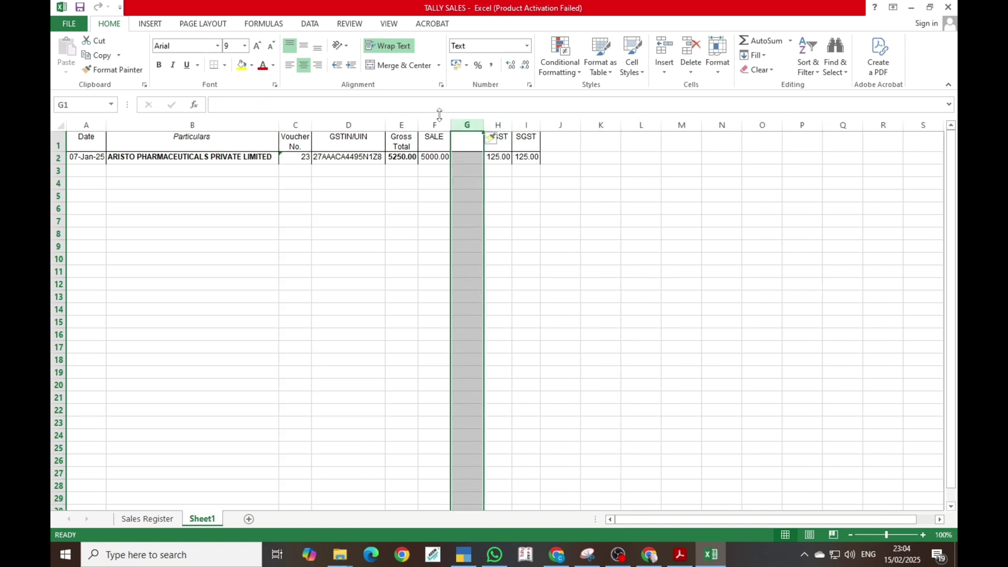
{"action": "left_click", "coordinate": [463, 141]}
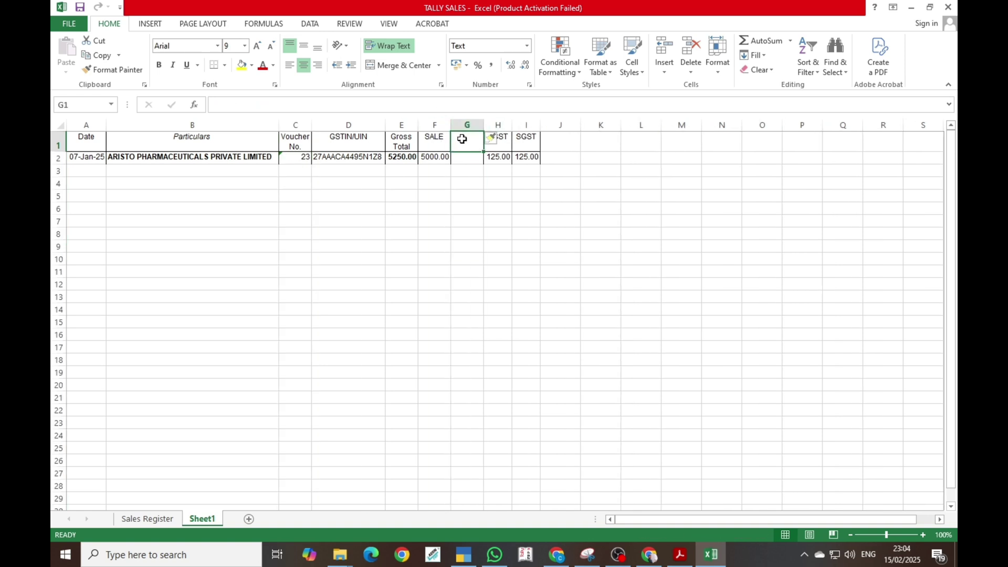
{"action": "type", "text": "IGST"}
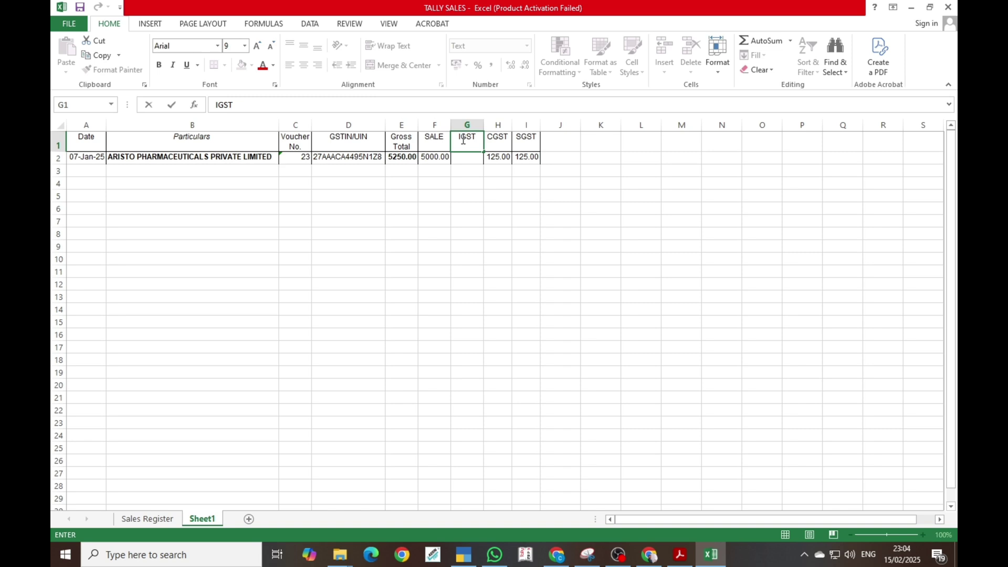
{"action": "key", "text": "Return"}
{"action": "key", "text": "Right"}
{"action": "key", "text": "Up"}
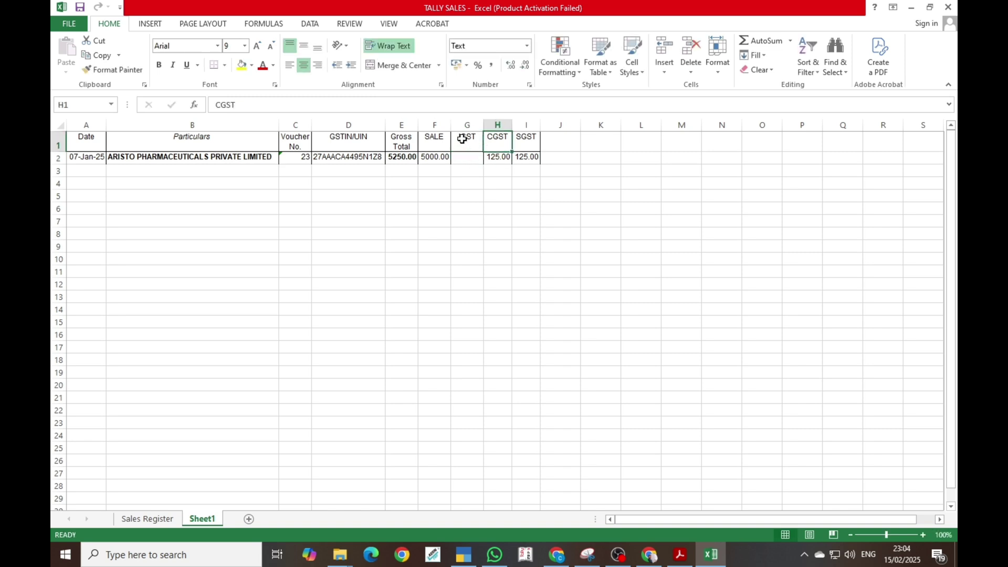
{"action": "key", "text": "Right"}
{"action": "key", "text": "Right"}
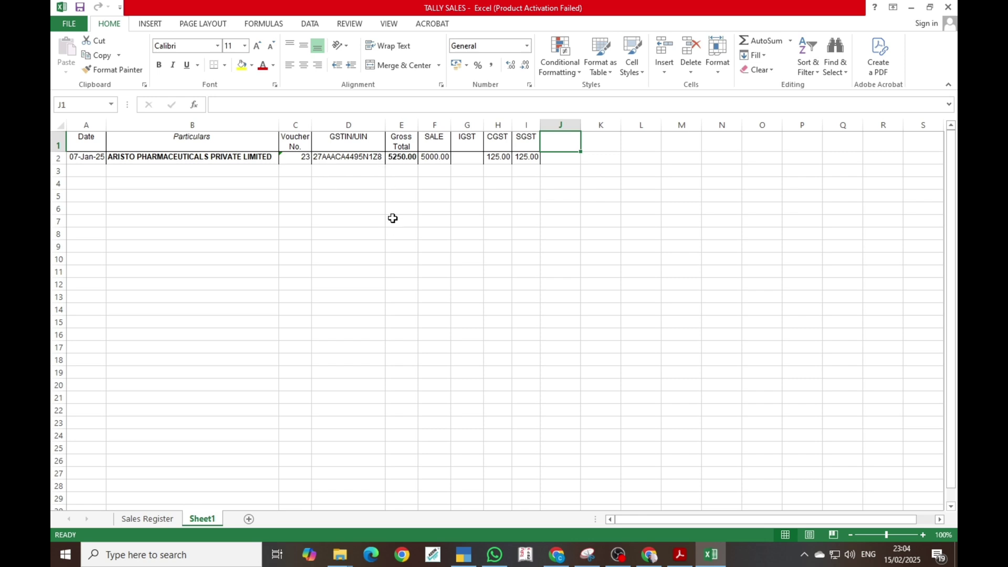
Move the GSTIN/UIN column to the front of the table, before the Date column
{"action": "left_click", "coordinate": [348, 127]}
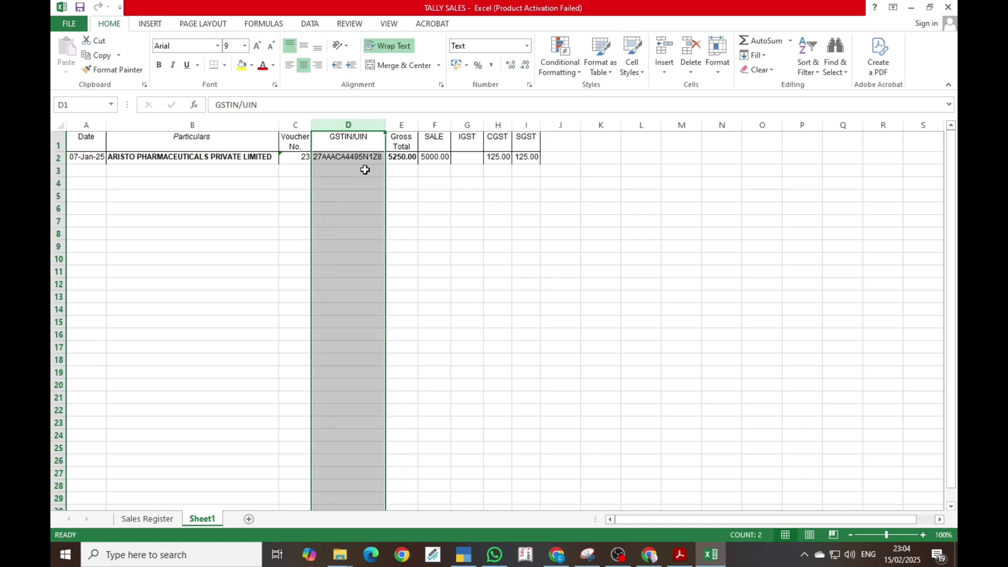
{"action": "key", "text": "ctrl+c"}
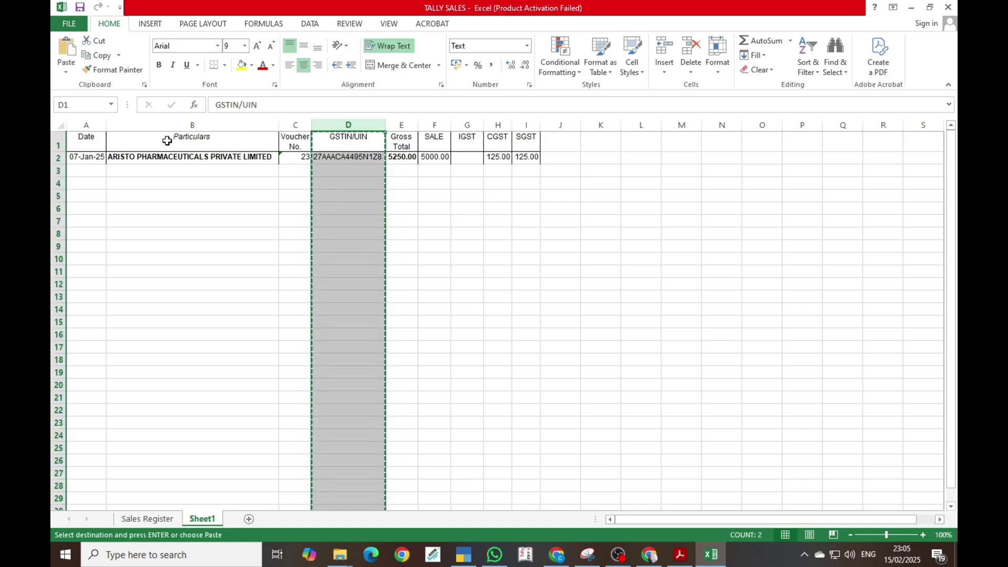
{"action": "left_click", "coordinate": [98, 129]}
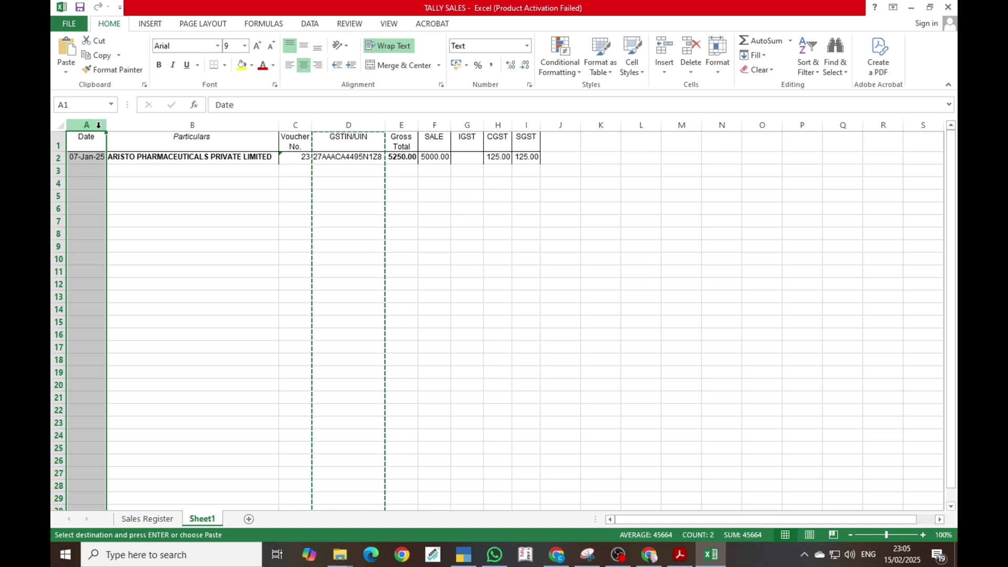
{"action": "key", "text": "ctrl+shift+equal"}
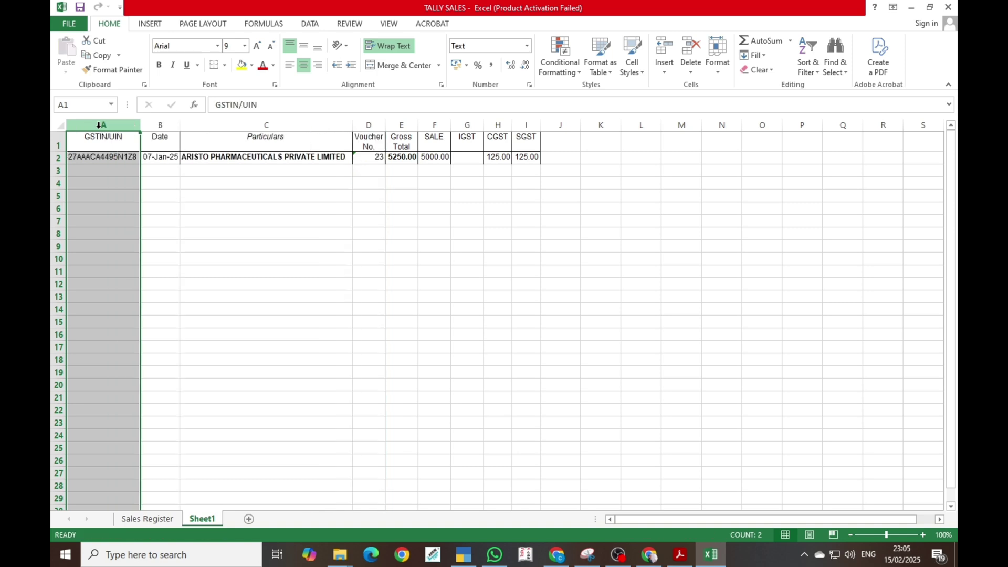
Move the Date column between the Voucher No. and Gross Total columns
{"action": "key", "text": "ctrl+c"}
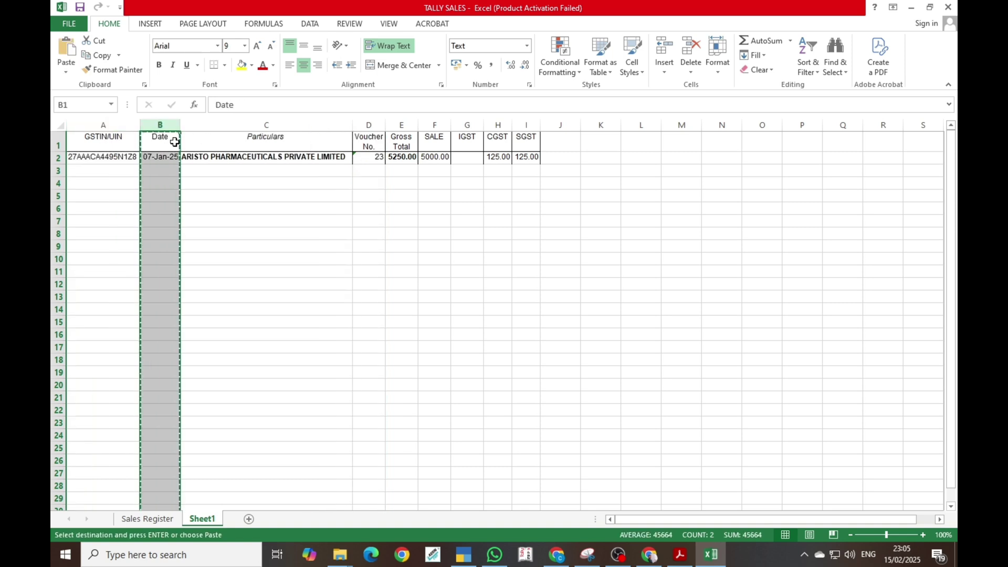
{"action": "left_click", "coordinate": [402, 124]}
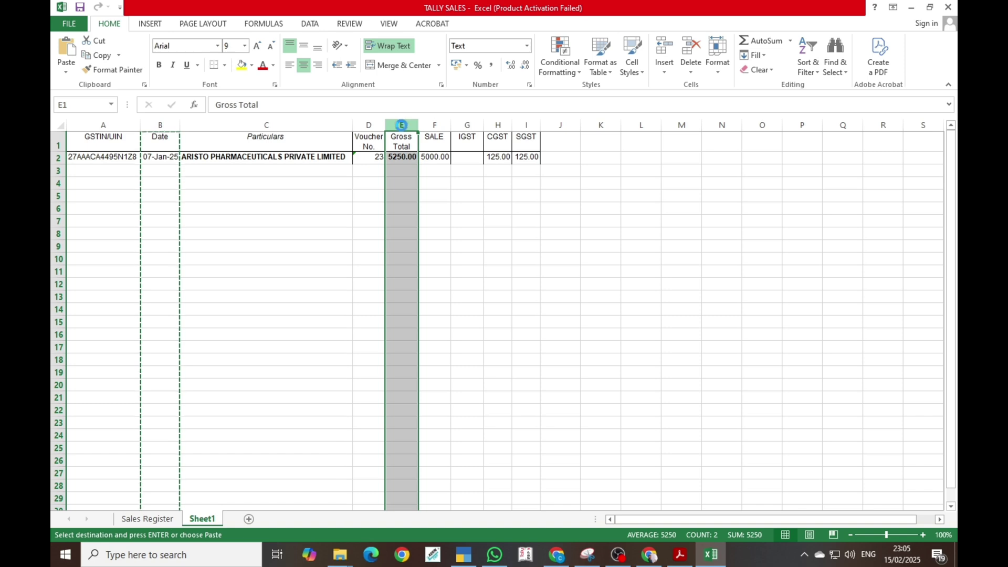
{"action": "key", "text": "ctrl+shift+equal"}
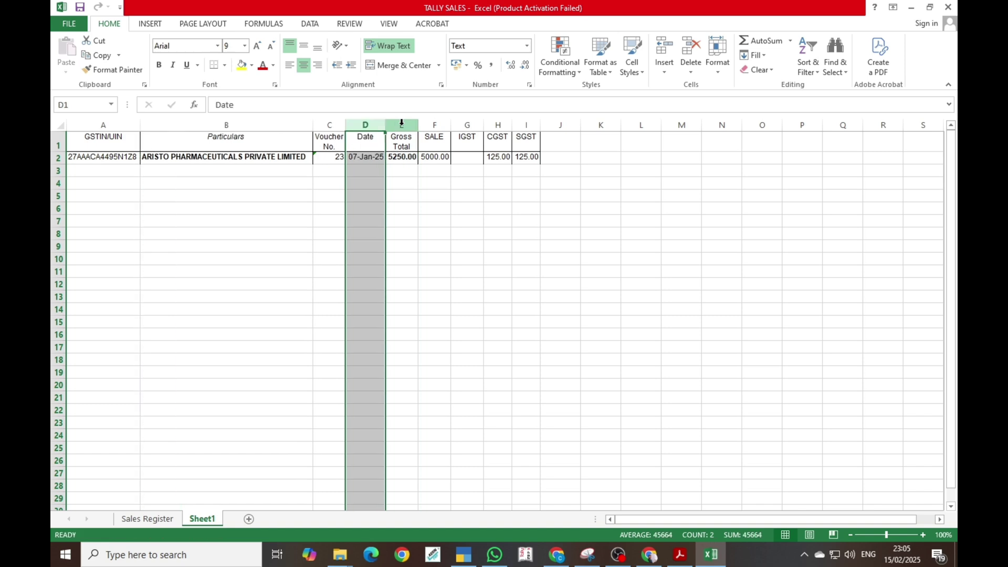
{"action": "left_click", "coordinate": [398, 158]}
{"action": "key", "text": "Home"}
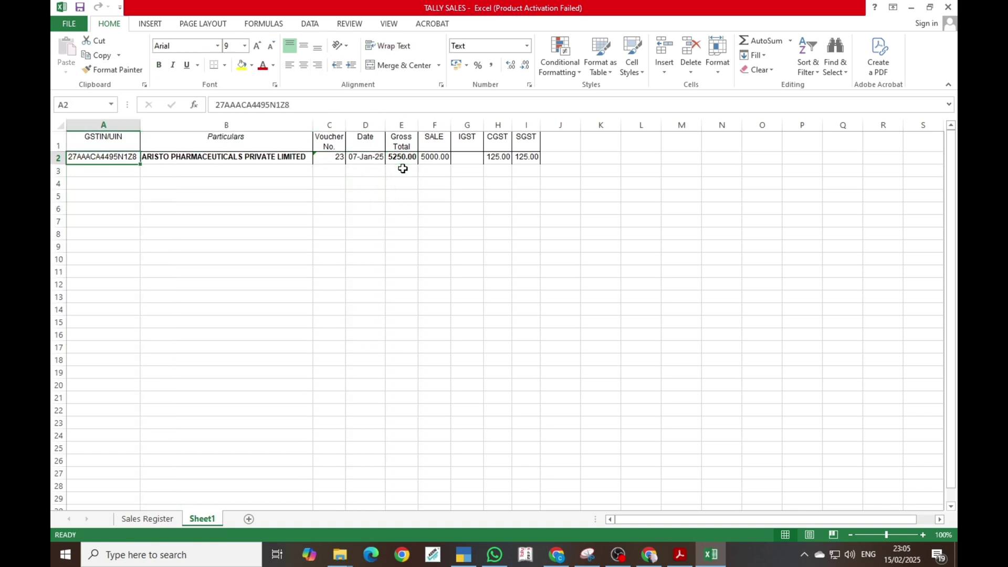
{"action": "key", "text": "Right"}
{"action": "key", "text": "Right"}
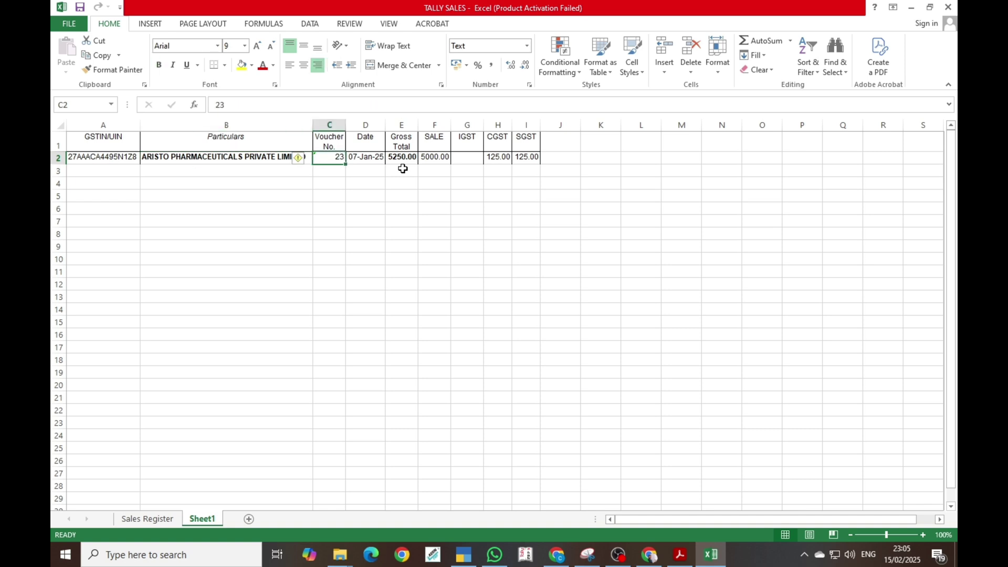
{"action": "key", "text": "Right"}
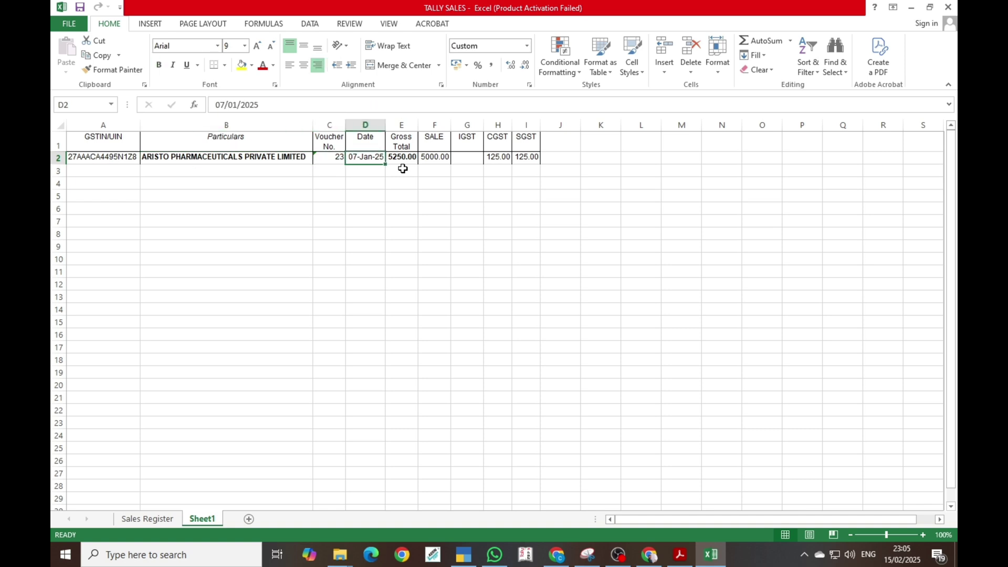
Review the Gross Total, SALE, IGST, CGST and SGST cells in row 2 of Sheet1
{"action": "key", "text": "Right"}
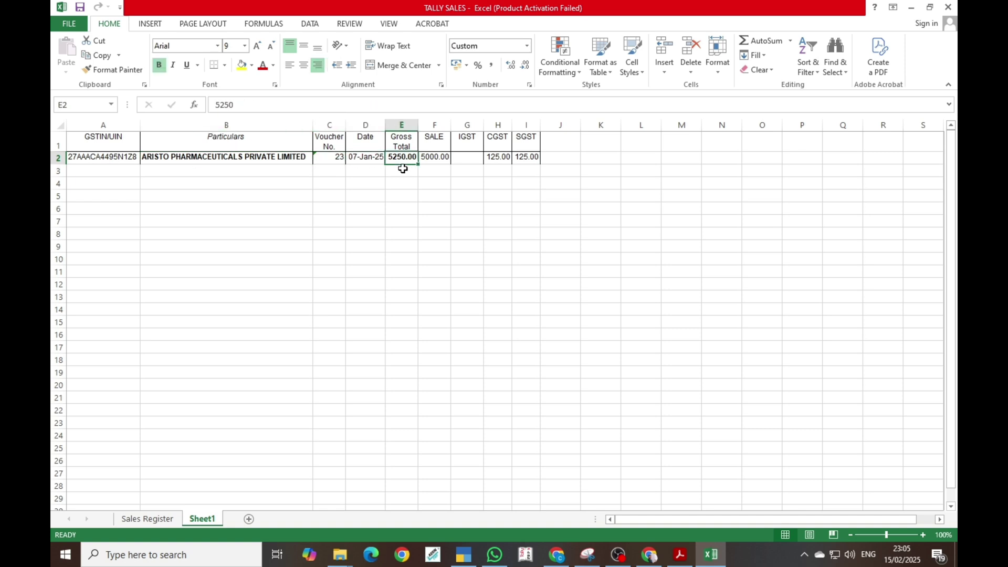
{"action": "key", "text": "Right"}
{"action": "key", "text": "Right"}
{"action": "key", "text": "Right"}
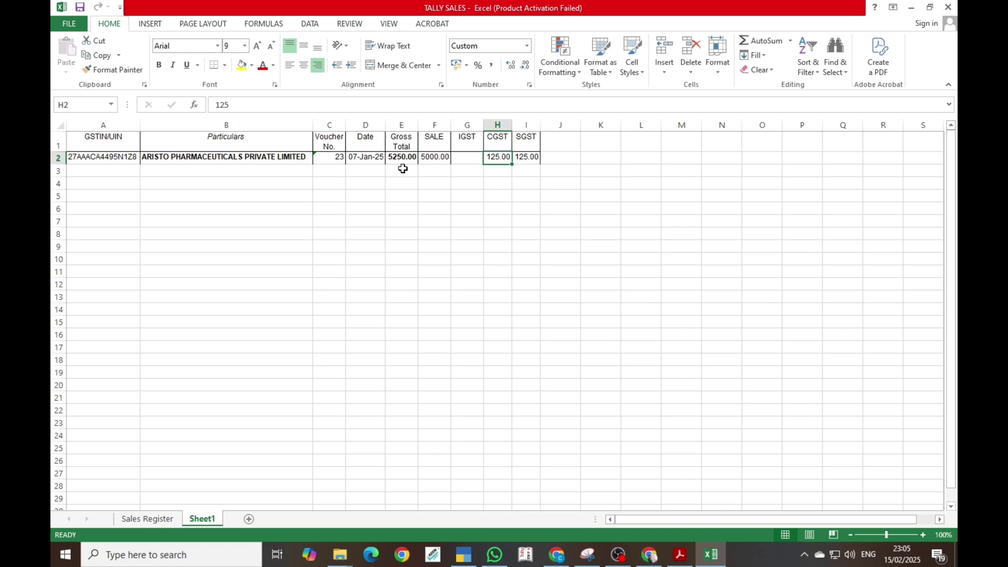
{"action": "key", "text": "Right"}
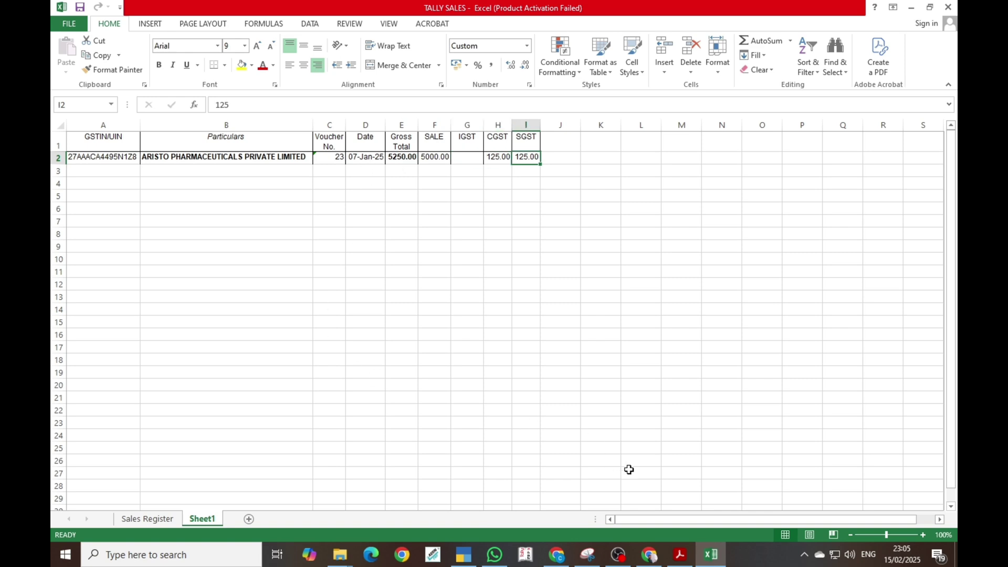
Open the DRT STEEL SUMMARY 2024-25 workbook from the 2024-25 folder, dismiss the activation wizard and enable its content
{"action": "mouse_move", "coordinate": [342, 561]}
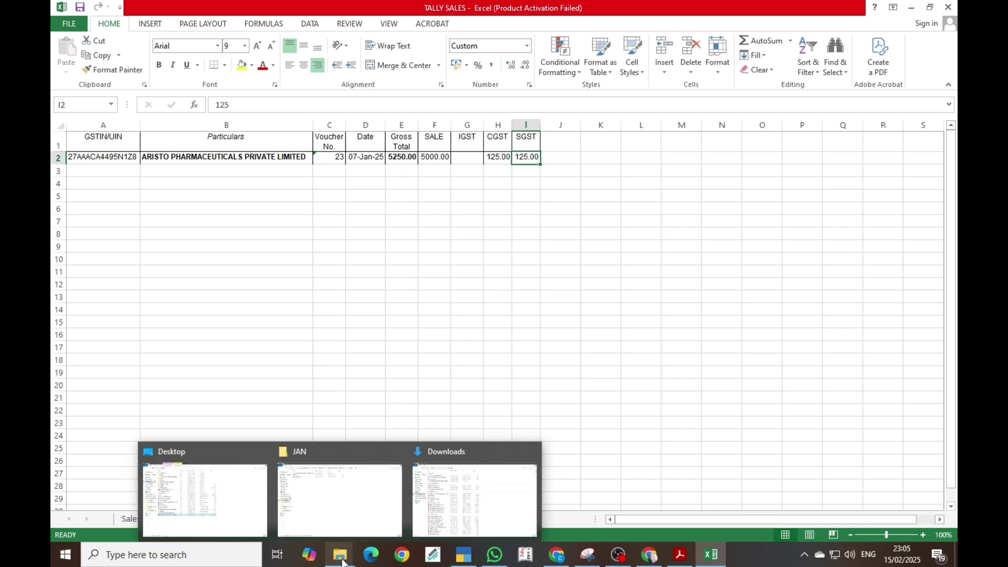
{"action": "left_click", "coordinate": [328, 510]}
{"action": "left_click", "coordinate": [582, 41]}
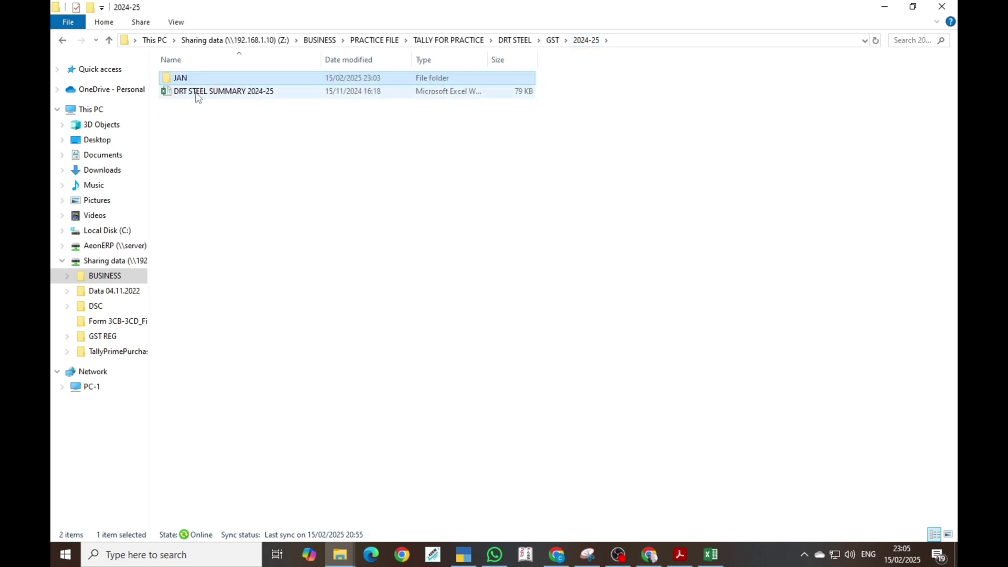
{"action": "double_click", "coordinate": [251, 92]}
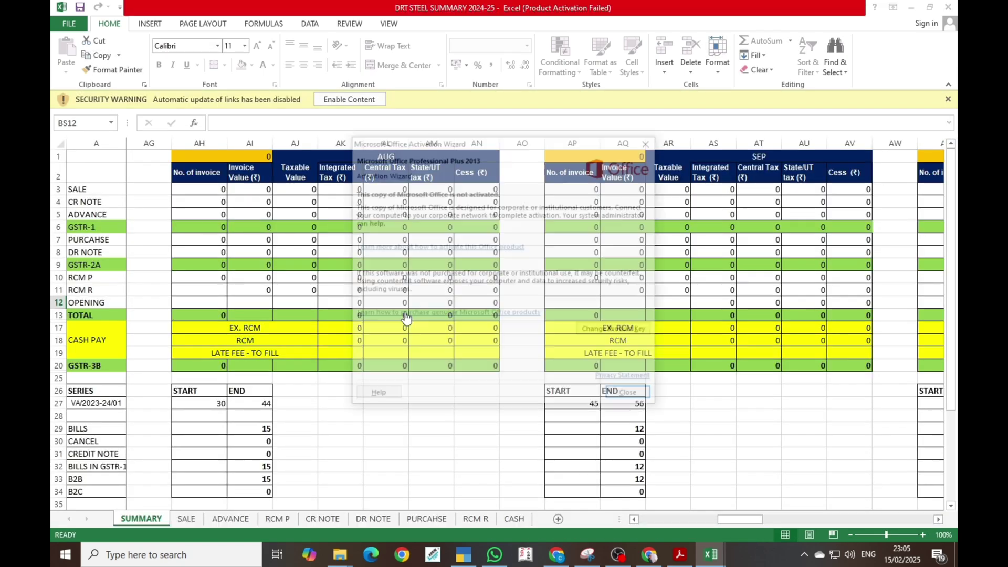
{"action": "left_click", "coordinate": [646, 144]}
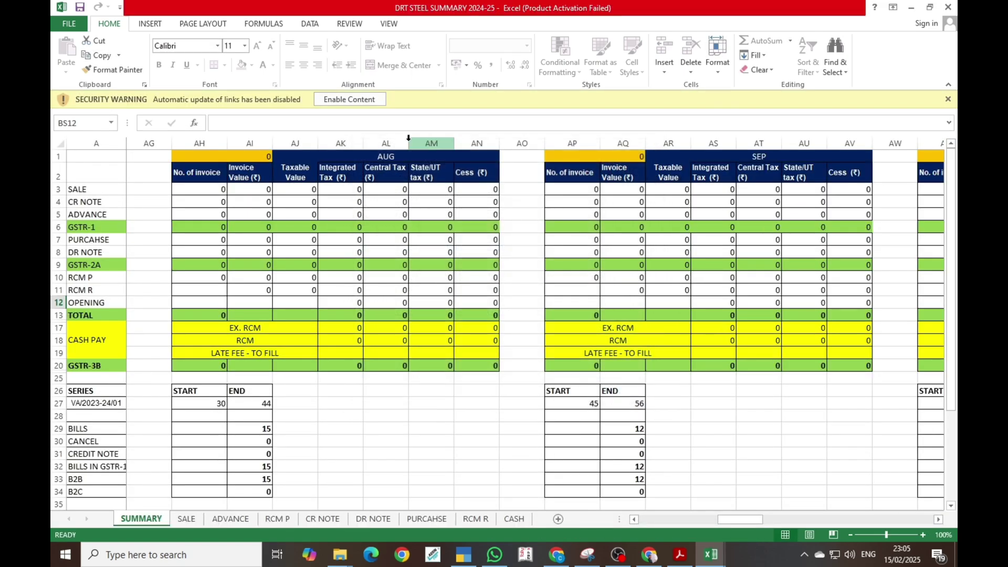
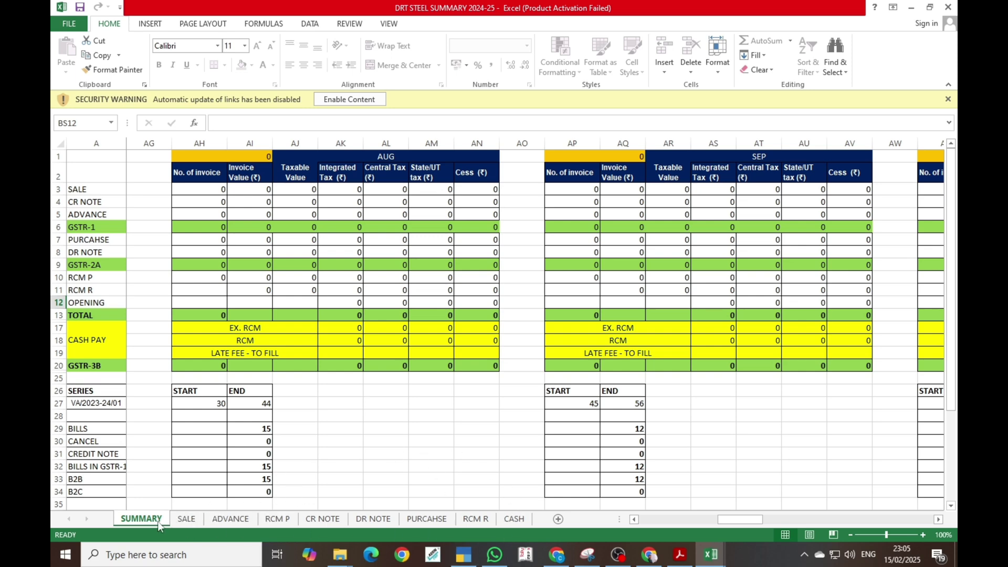
{"action": "left_click", "coordinate": [368, 100]}
{"action": "left_click", "coordinate": [429, 374]}
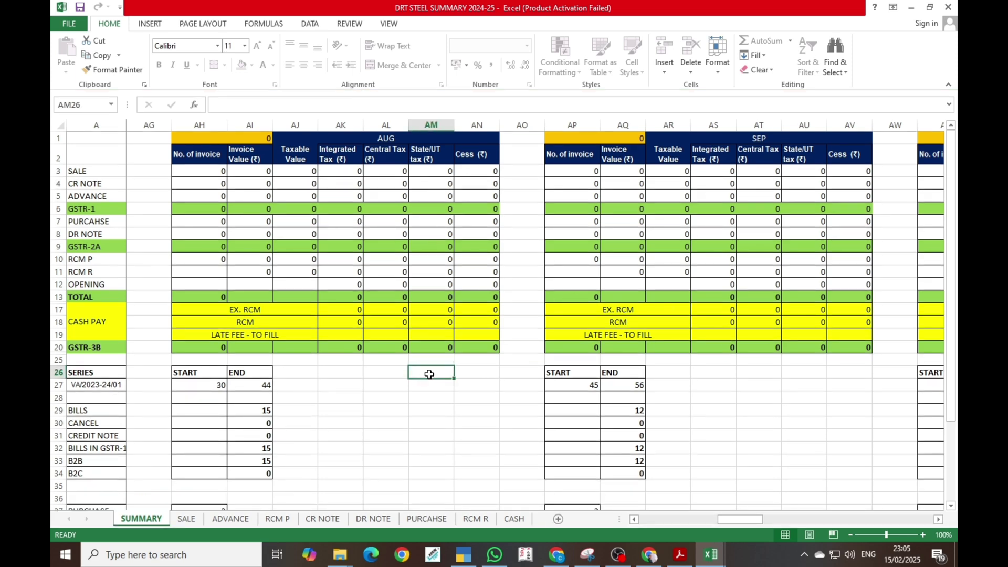
Examine the row categories of the SUMMARY sheet and the formulas in JAN's Integrated Tax column
{"action": "left_click_drag", "start_coordinate": [749, 521], "coordinate": [812, 520]}
{"action": "scroll", "coordinate": [812, 459], "scroll_direction": "right", "scroll_amount": 5}
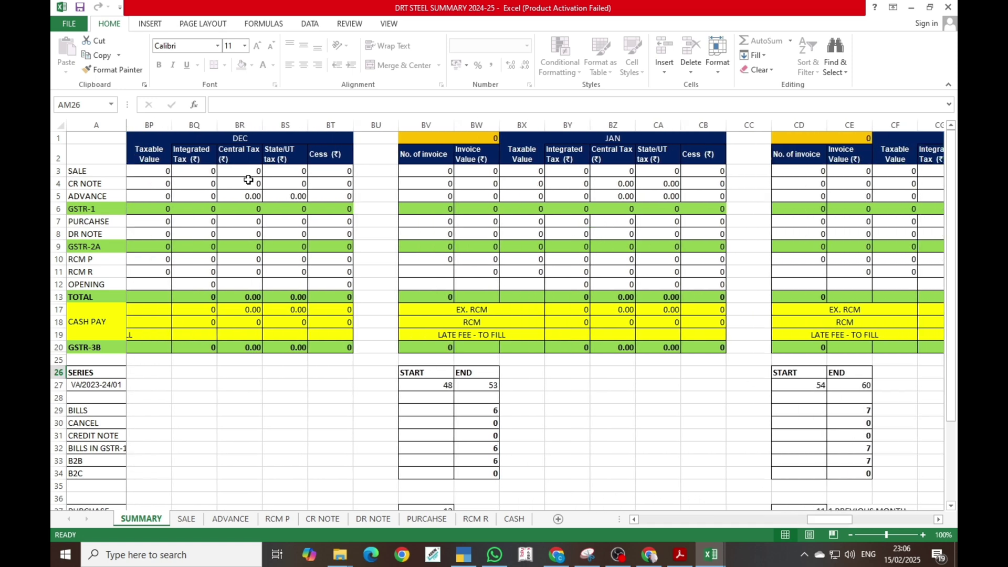
{"action": "left_click", "coordinate": [52, 171]}
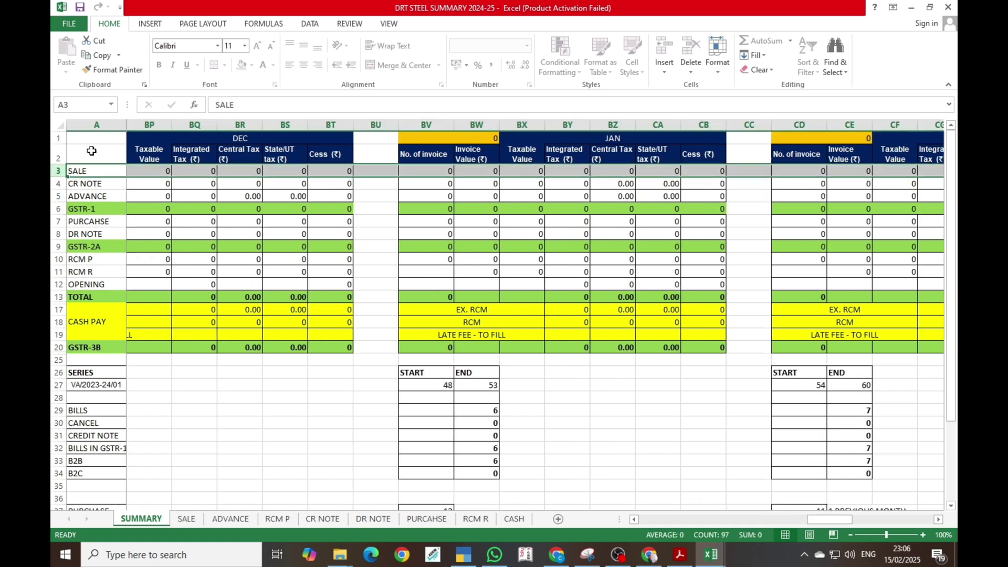
{"action": "left_click_drag", "start_coordinate": [79, 172], "coordinate": [94, 332]}
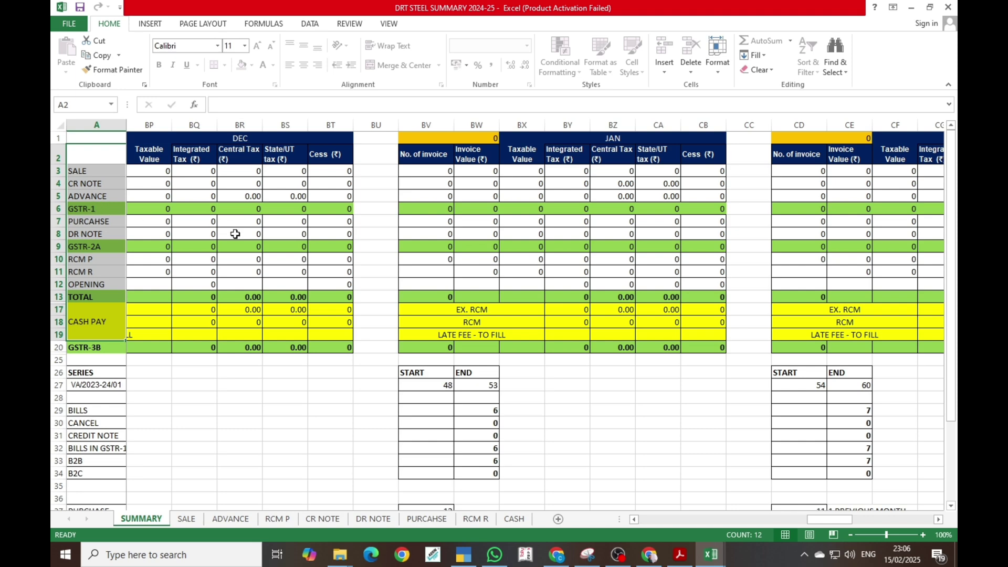
{"action": "left_click", "coordinate": [581, 230]}
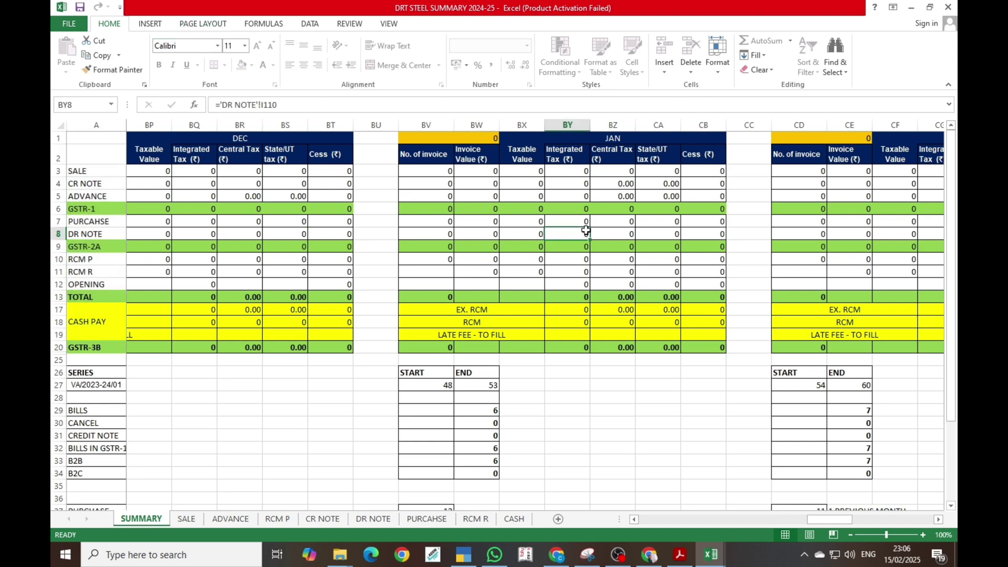
{"action": "key", "text": "Down"}
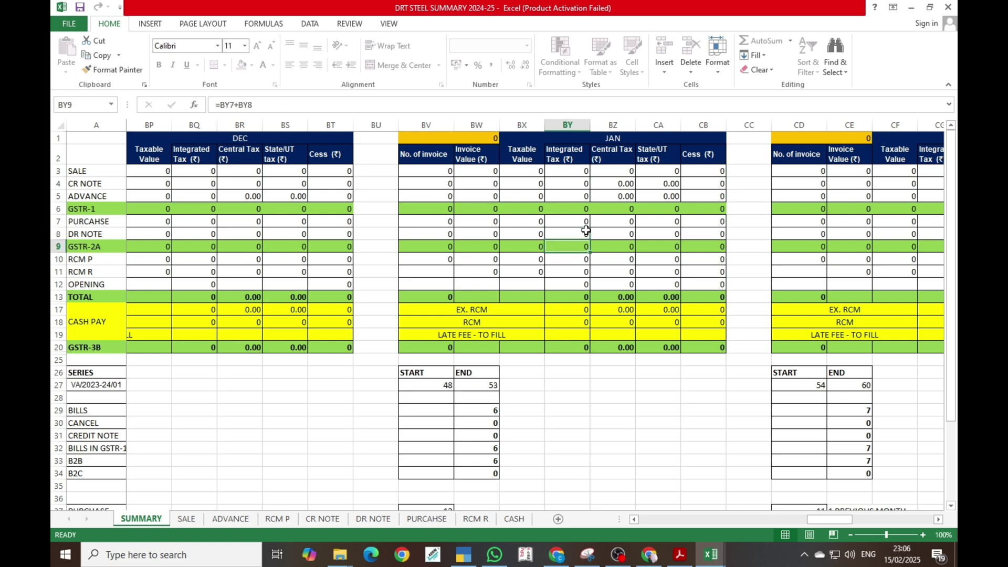
{"action": "left_click", "coordinate": [580, 223]}
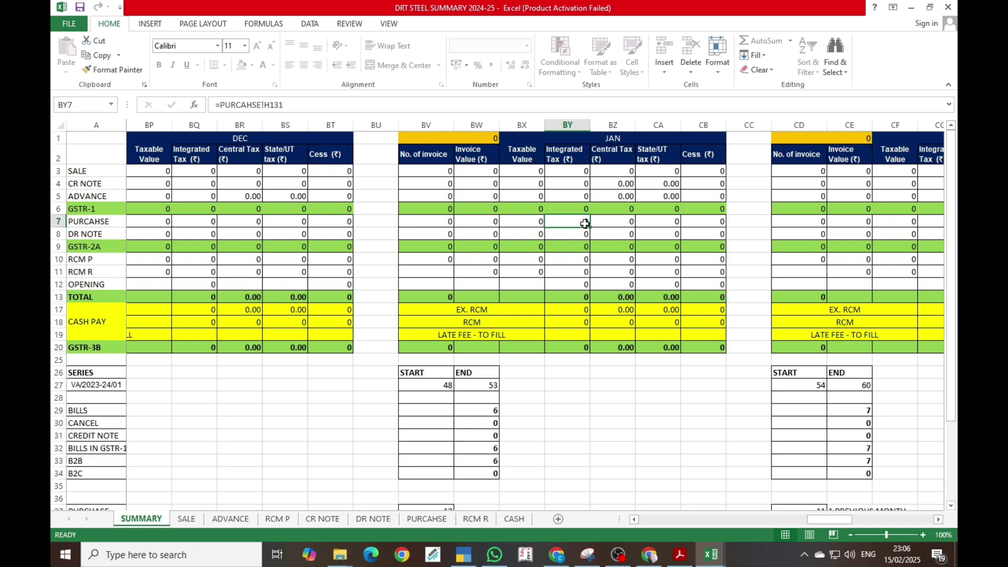
Inspect how the SALE row of the JAN block links its invoice count, value and tax cells to the SALE sheet
{"action": "left_click", "coordinate": [56, 171]}
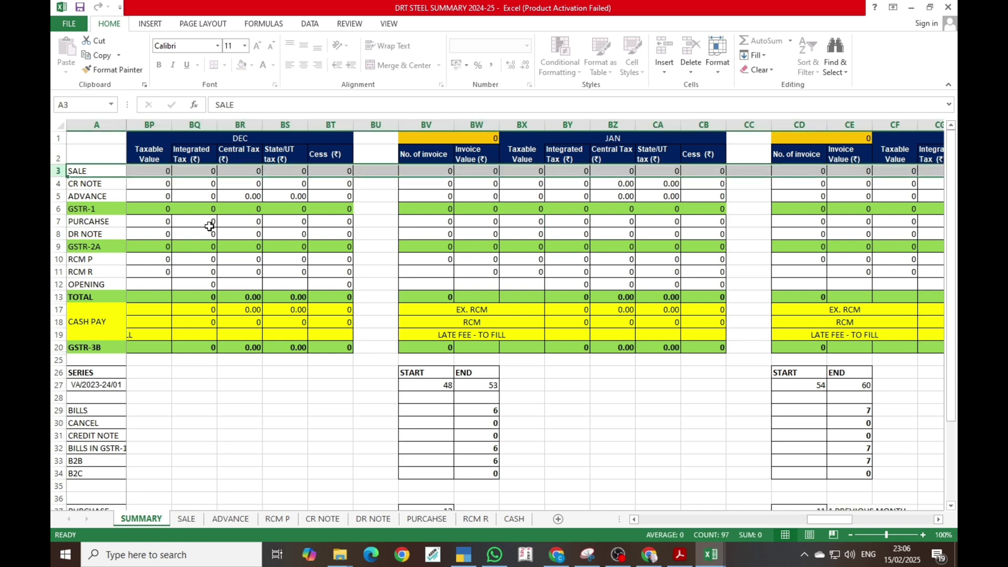
{"action": "left_click", "coordinate": [436, 172]}
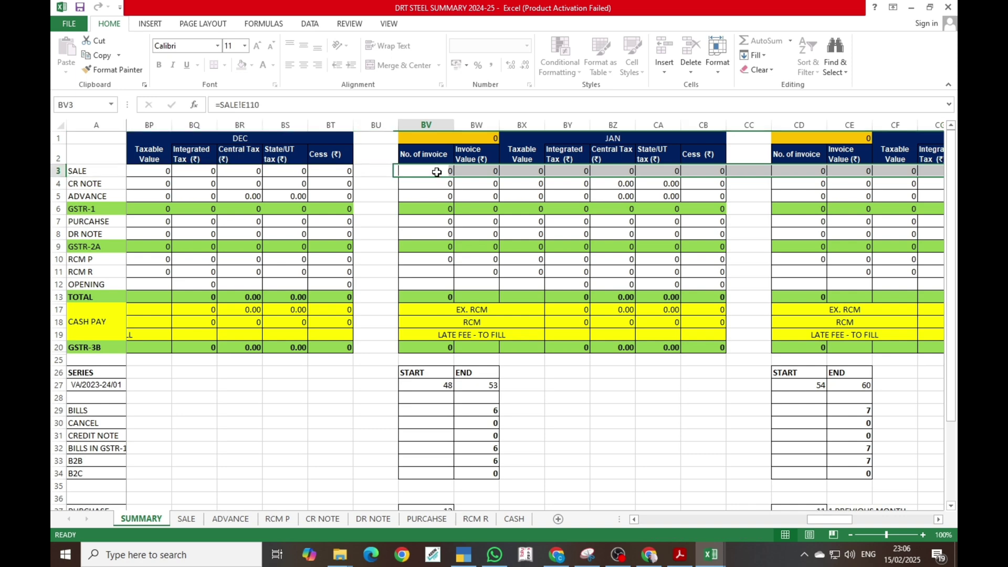
{"action": "left_click", "coordinate": [479, 172]}
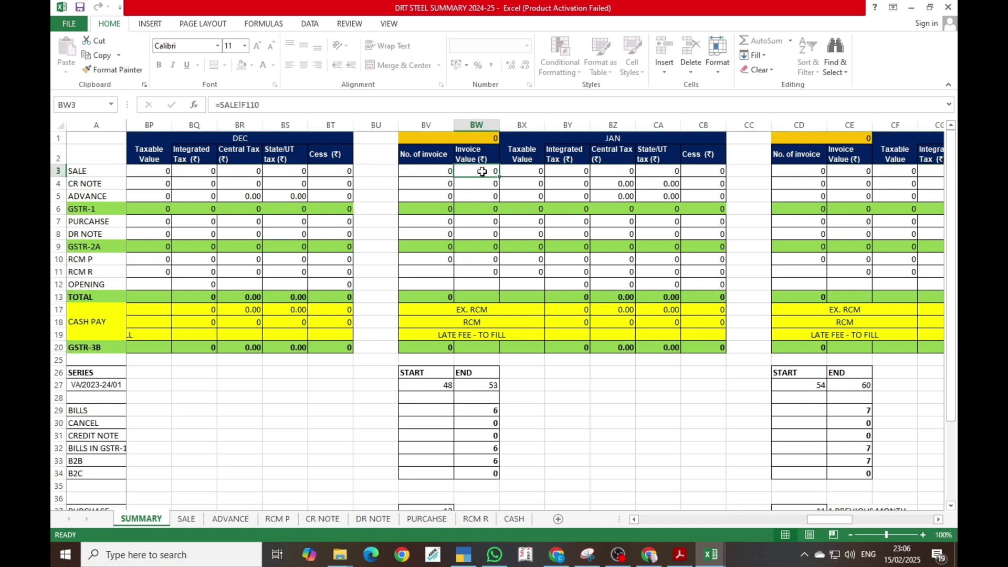
{"action": "left_click", "coordinate": [523, 171]}
{"action": "left_click", "coordinate": [579, 179]}
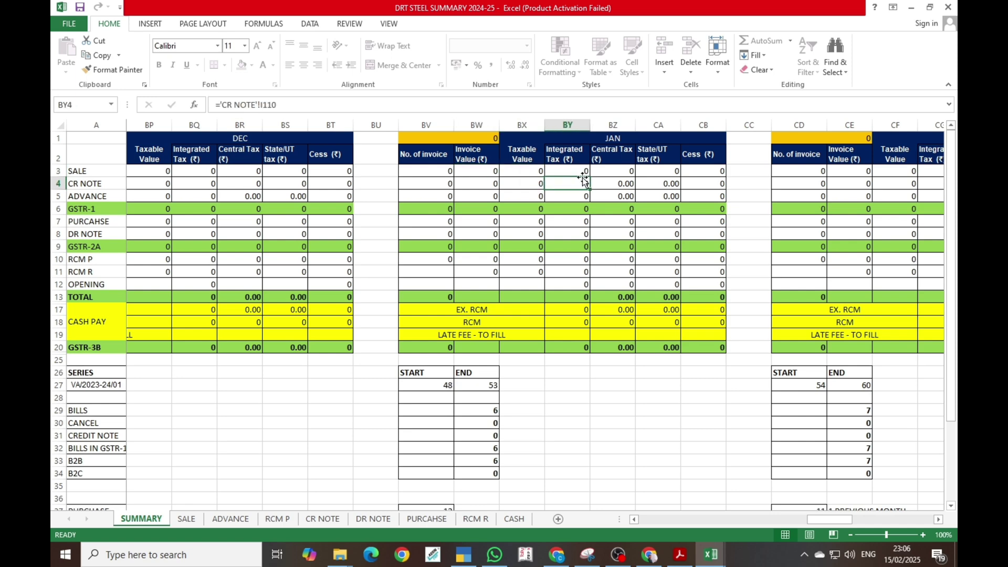
{"action": "left_click", "coordinate": [599, 175]}
{"action": "left_click", "coordinate": [654, 174]}
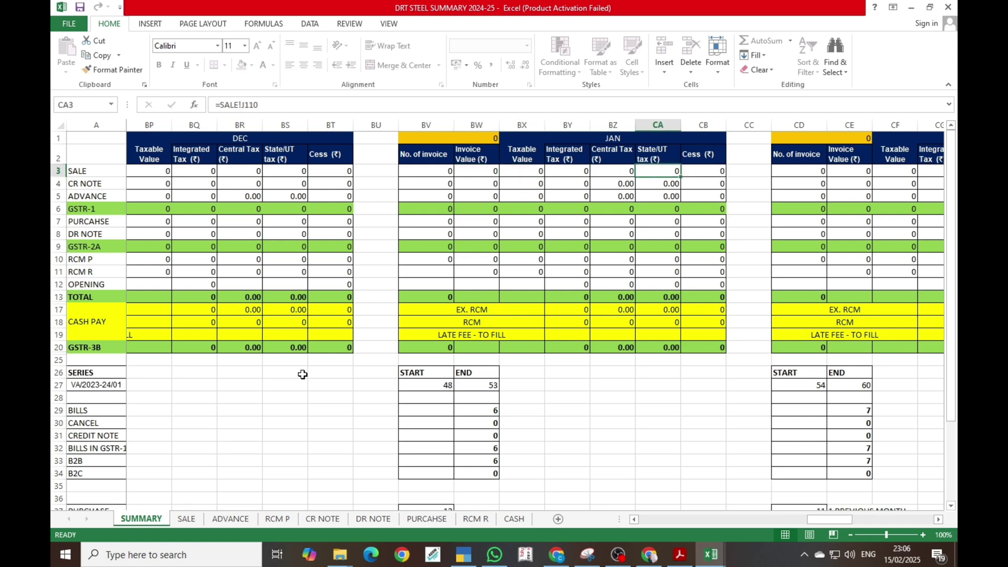
In the SALE sheet, fill the JAN month cell and the JAN total row 110 with yellow
{"action": "left_click", "coordinate": [187, 519]}
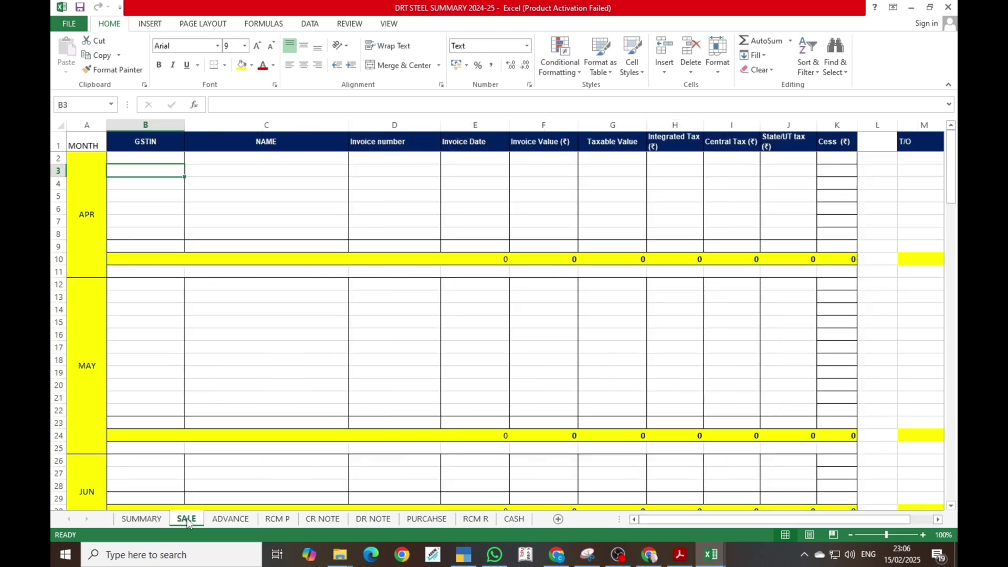
{"action": "scroll", "coordinate": [271, 405], "scroll_direction": "down", "scroll_amount": 12}
{"action": "scroll", "coordinate": [270, 402], "scroll_direction": "down", "scroll_amount": 20}
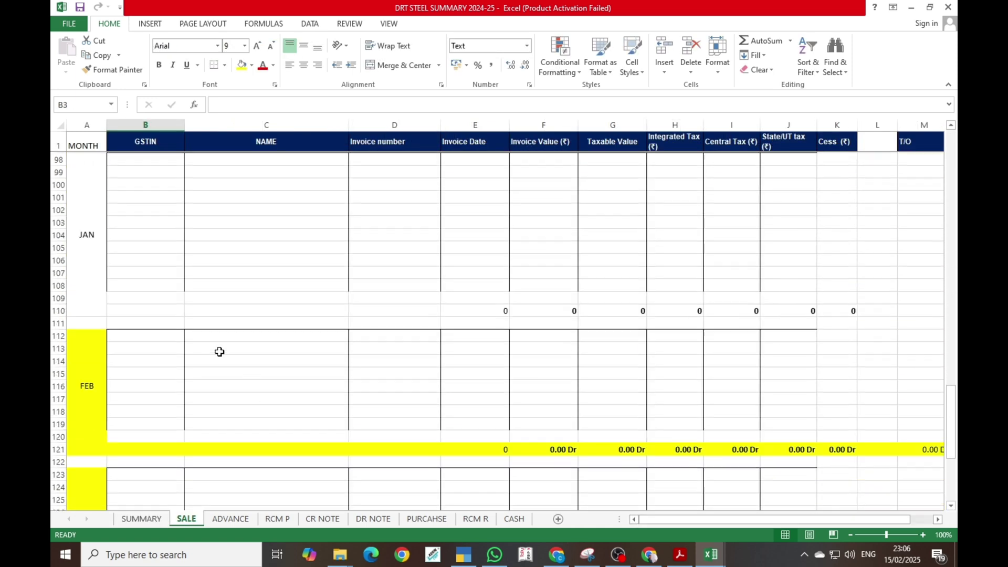
{"action": "scroll", "coordinate": [220, 351], "scroll_direction": "up", "scroll_amount": 2}
{"action": "left_click", "coordinate": [83, 330]}
{"action": "left_click", "coordinate": [59, 385], "text": "ctrl"}
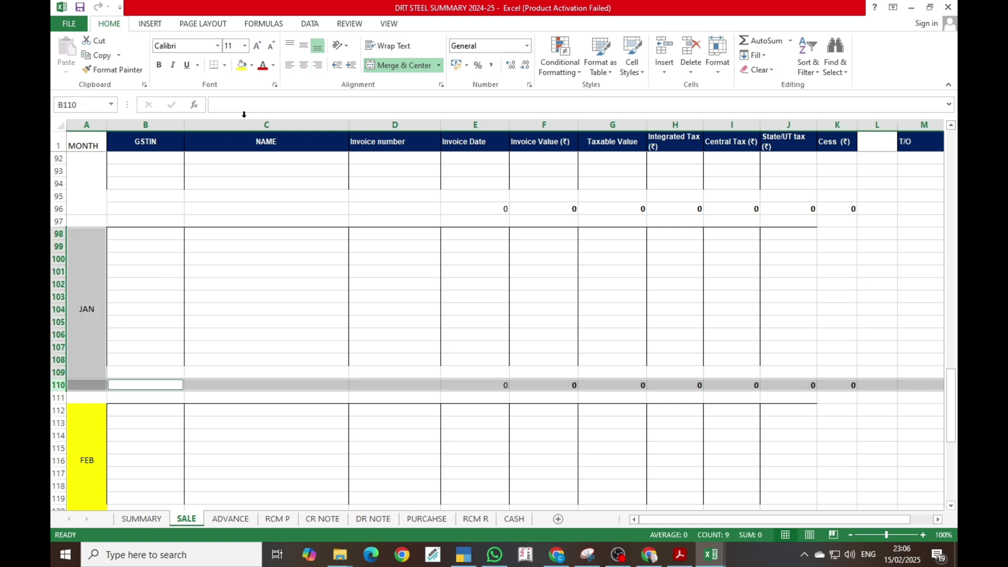
{"action": "left_click", "coordinate": [241, 65]}
{"action": "left_click", "coordinate": [139, 234]}
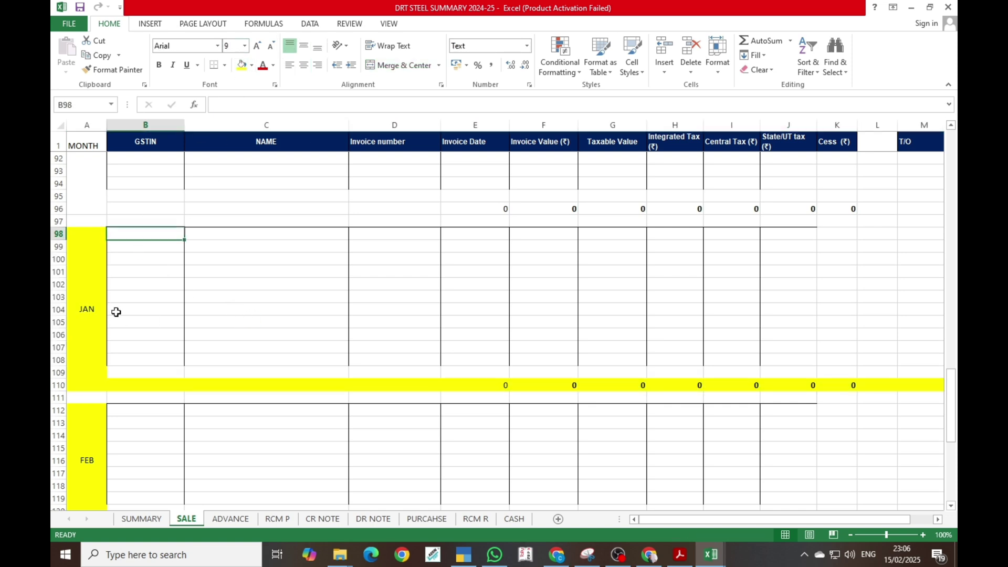
Copy the invoice row A2:I2 from Sheet1 of TALLY SALES and paste it at B98 in the summary workbook's SALE sheet
{"action": "left_click", "coordinate": [163, 146]}
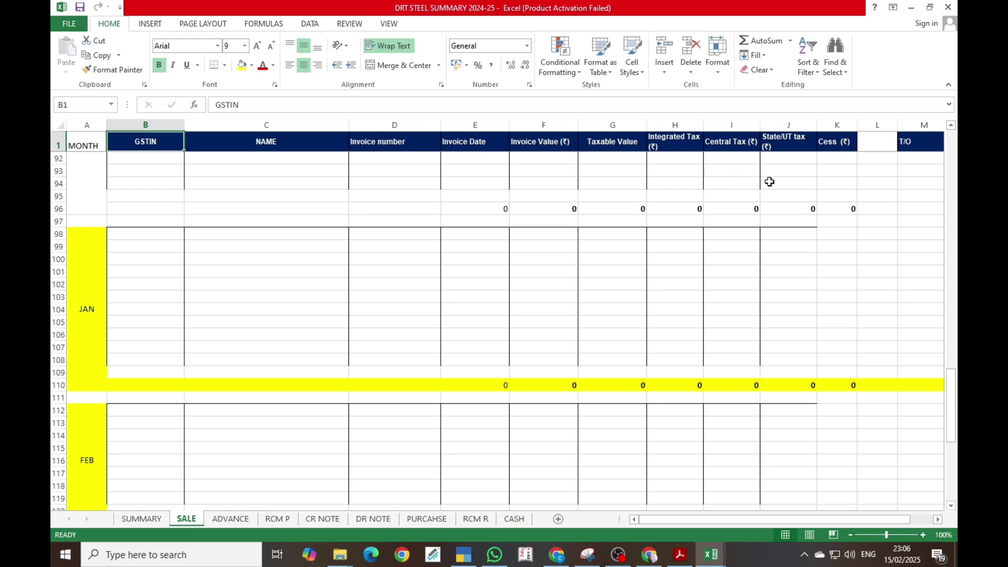
{"action": "left_click", "coordinate": [682, 555]}
{"action": "mouse_move", "coordinate": [708, 556]}
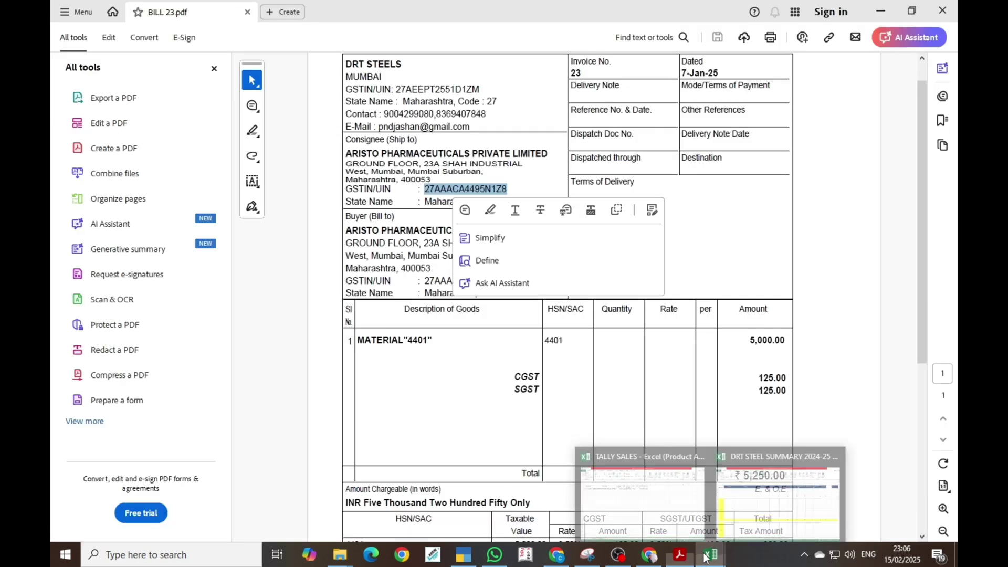
{"action": "left_click", "coordinate": [689, 499]}
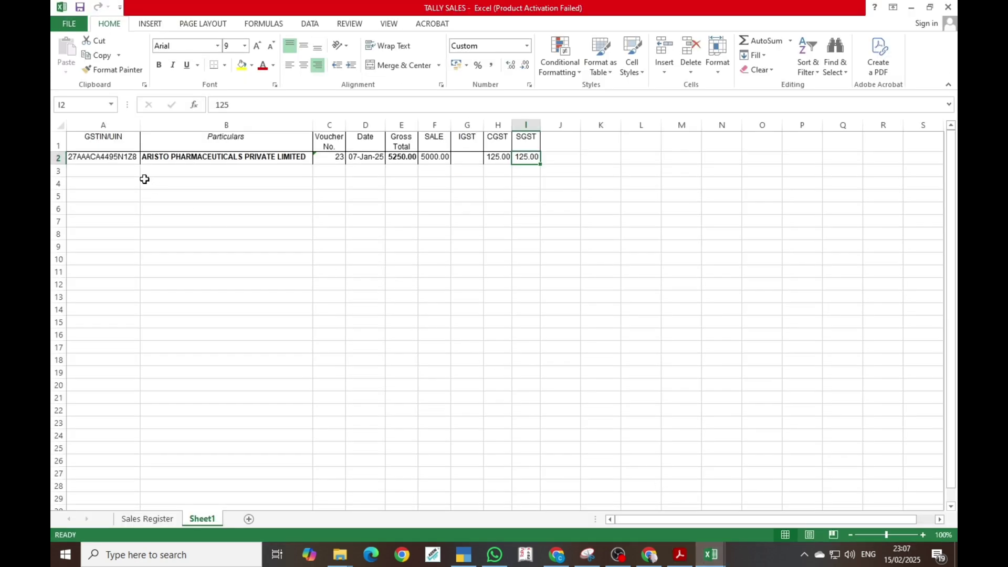
{"action": "left_click_drag", "start_coordinate": [91, 157], "coordinate": [520, 158]}
{"action": "key", "text": "ctrl+c"}
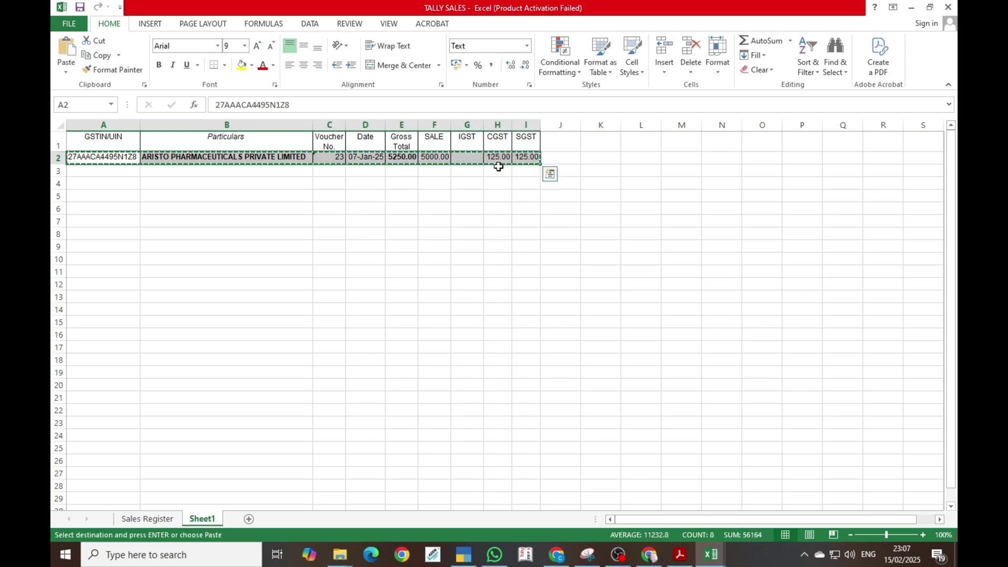
{"action": "key", "text": "alt+Tab"}
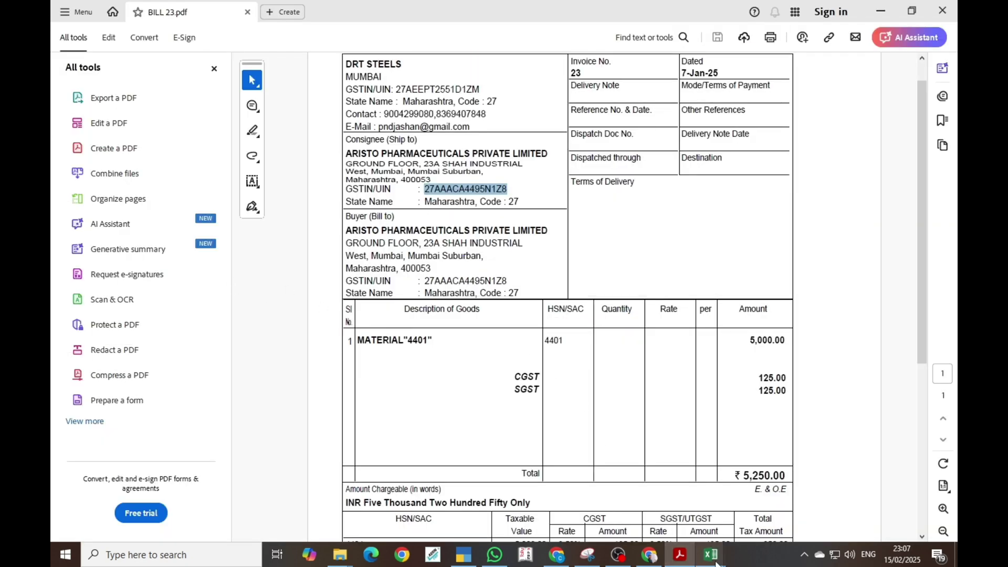
{"action": "left_click", "coordinate": [720, 495]}
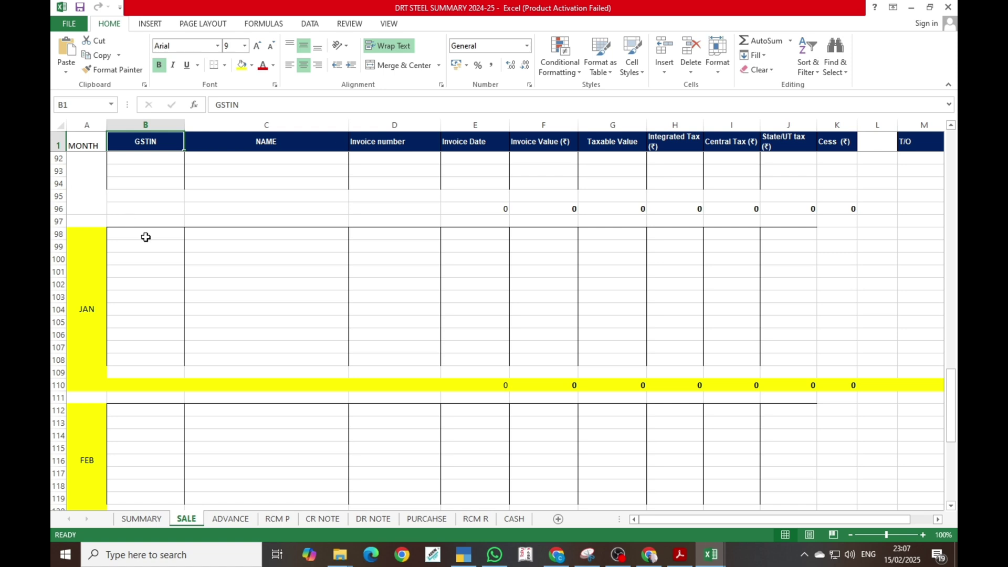
{"action": "left_click", "coordinate": [128, 234]}
{"action": "key", "text": "ctrl+v"}
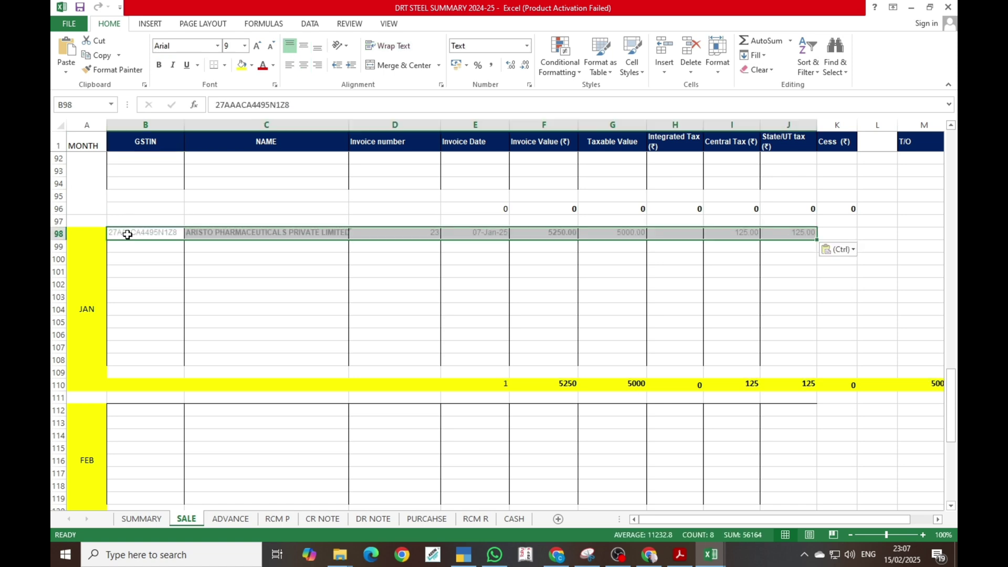
Try pasting the copied invoice row a second time at B101 in the JAN block and undo that paste
{"action": "left_click_drag", "start_coordinate": [158, 269], "coordinate": [767, 263]}
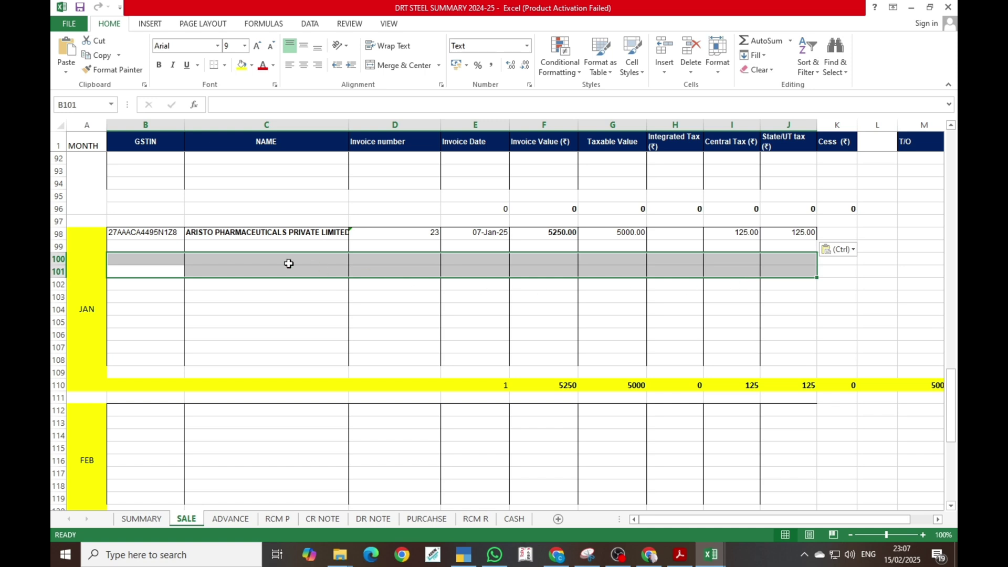
{"action": "left_click", "coordinate": [144, 270]}
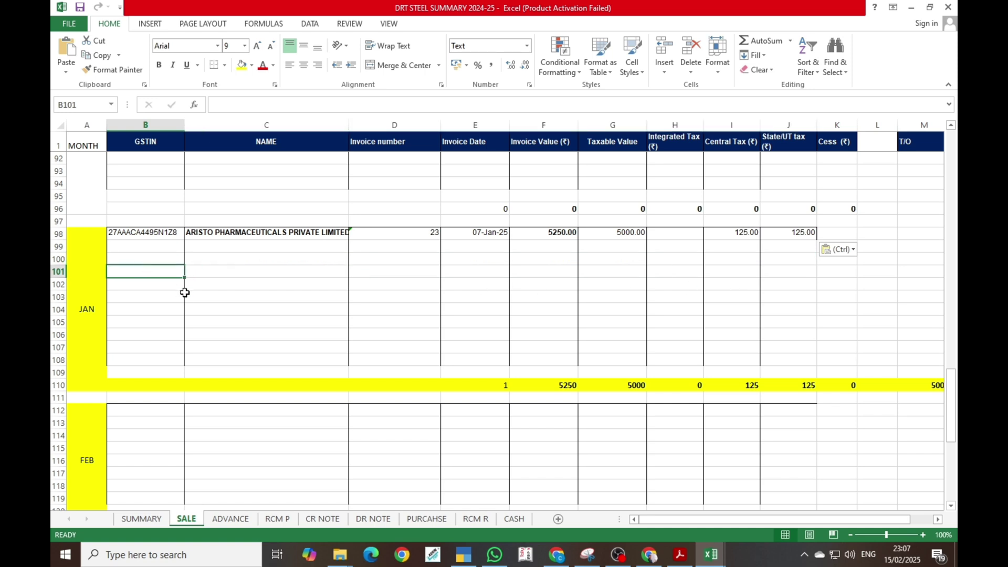
{"action": "key", "text": "ctrl+v"}
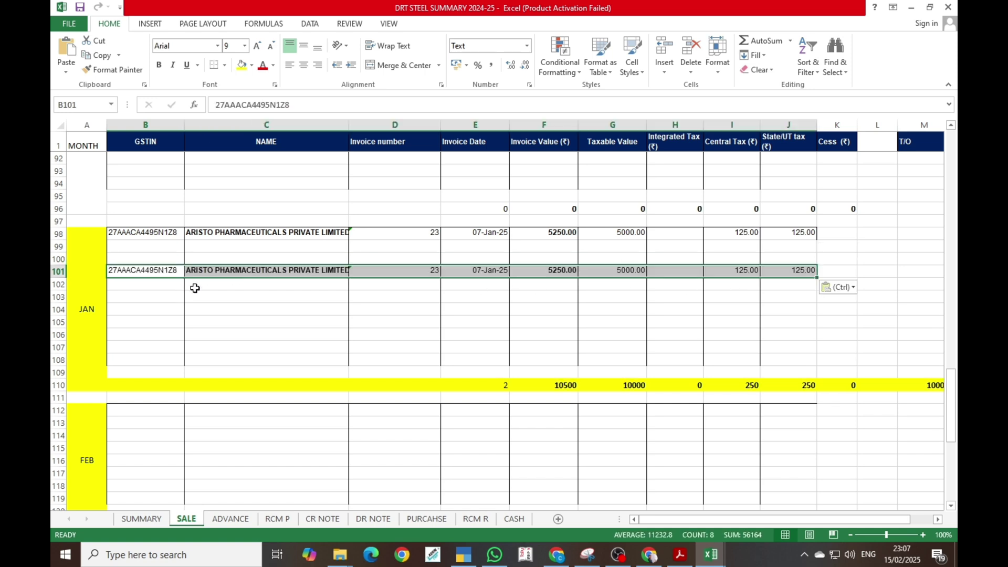
{"action": "key", "text": "ctrl+z"}
Delete the surplus blank rows of the SALE sheet's JAN block, leaving one blank row between the invoice and the total row
{"action": "left_click", "coordinate": [60, 247]}
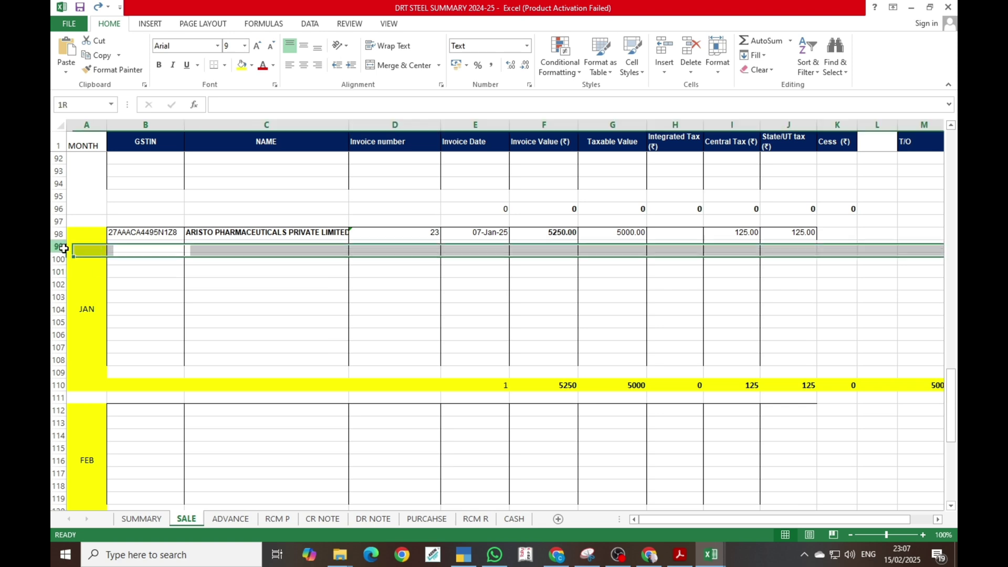
{"action": "key", "text": "ctrl+minus"}
{"action": "key", "text": "ctrl+minus"}
{"action": "key", "text": "ctrl+minus"}
{"action": "key", "text": "ctrl+minus"}
{"action": "key", "text": "ctrl+minus"}
{"action": "key", "text": "ctrl+minus"}
{"action": "key", "text": "ctrl+minus"}
{"action": "key", "text": "ctrl+minus"}
{"action": "key", "text": "ctrl+minus"}
{"action": "key", "text": "ctrl+minus"}
{"action": "key", "text": "ctrl+minus"}
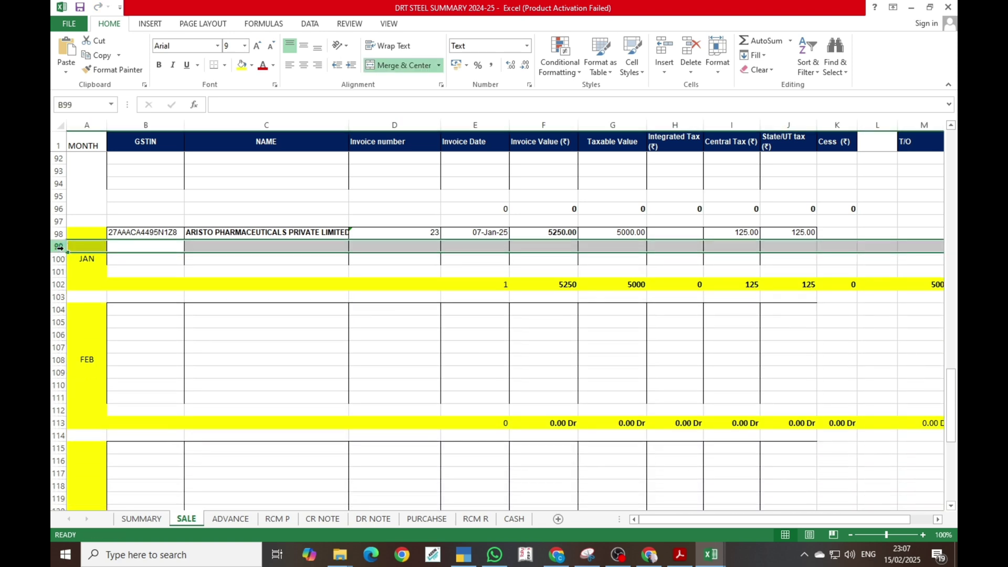
{"action": "key", "text": "ctrl+plus"}
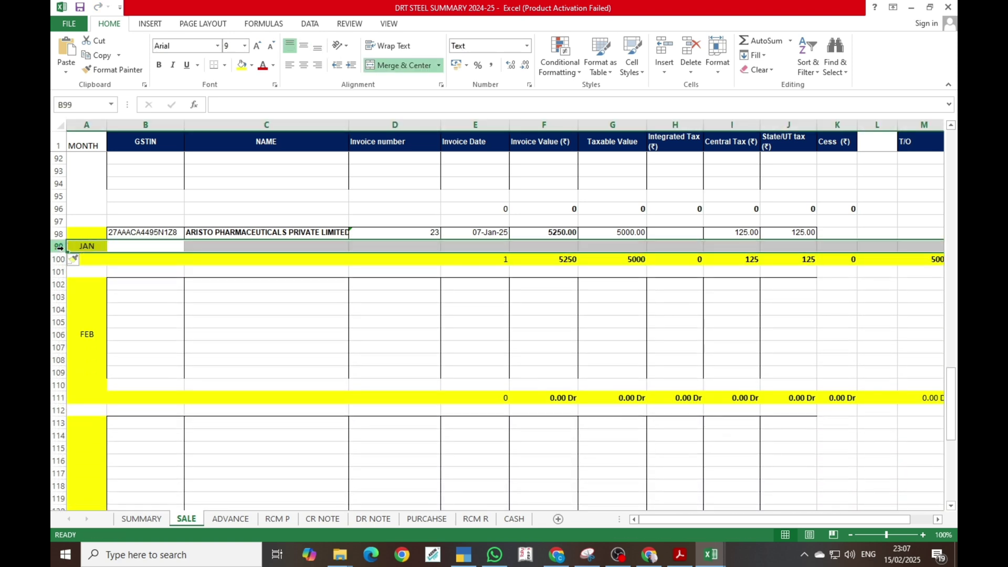
{"action": "left_click", "coordinate": [226, 283]}
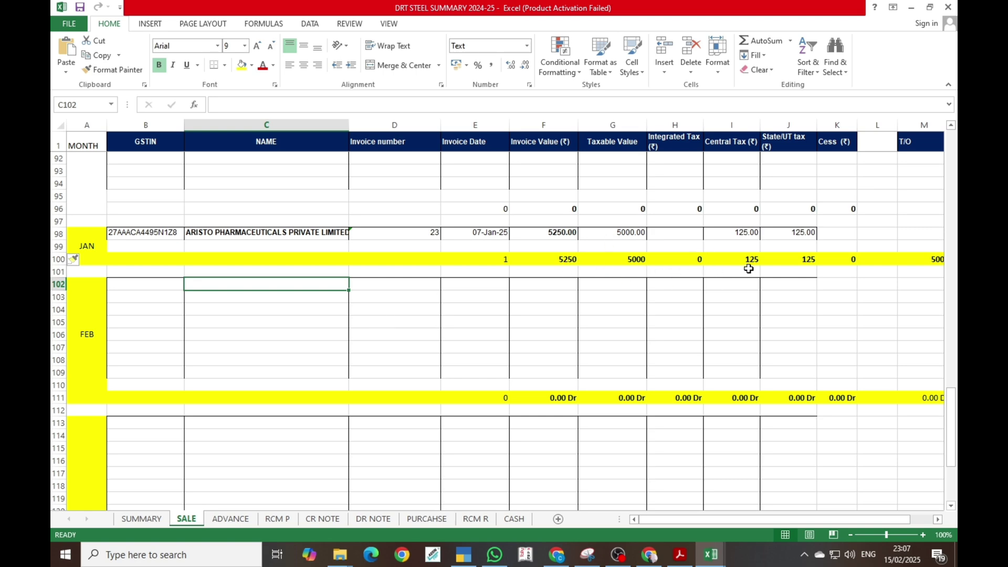
In the SUMMARY sheet, examine the CR NOTE, PURCAHSE and DR NOTE rows and the JAN formulas for GSTR-1 taxable value and credit note count
{"action": "left_click", "coordinate": [148, 520]}
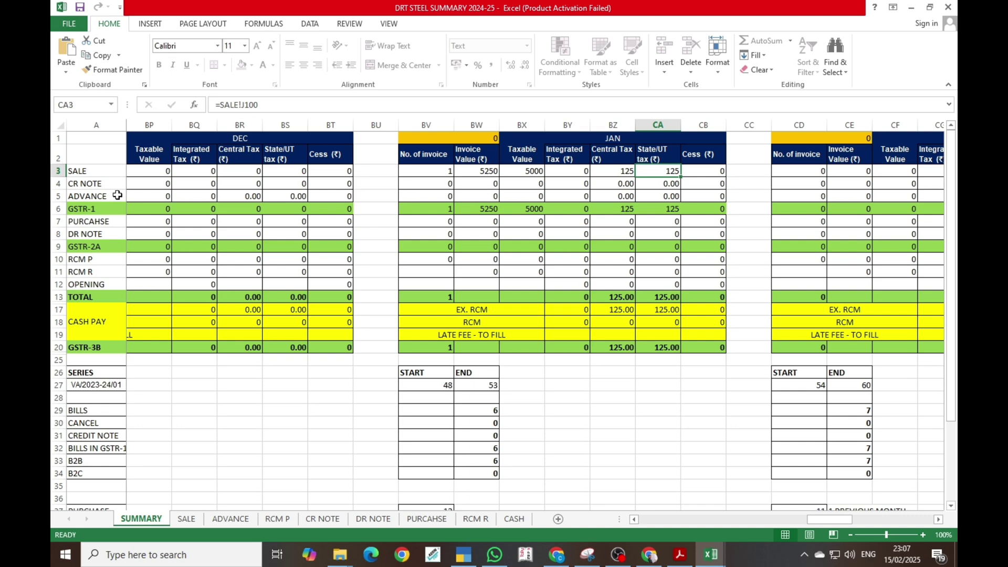
{"action": "left_click", "coordinate": [58, 184]}
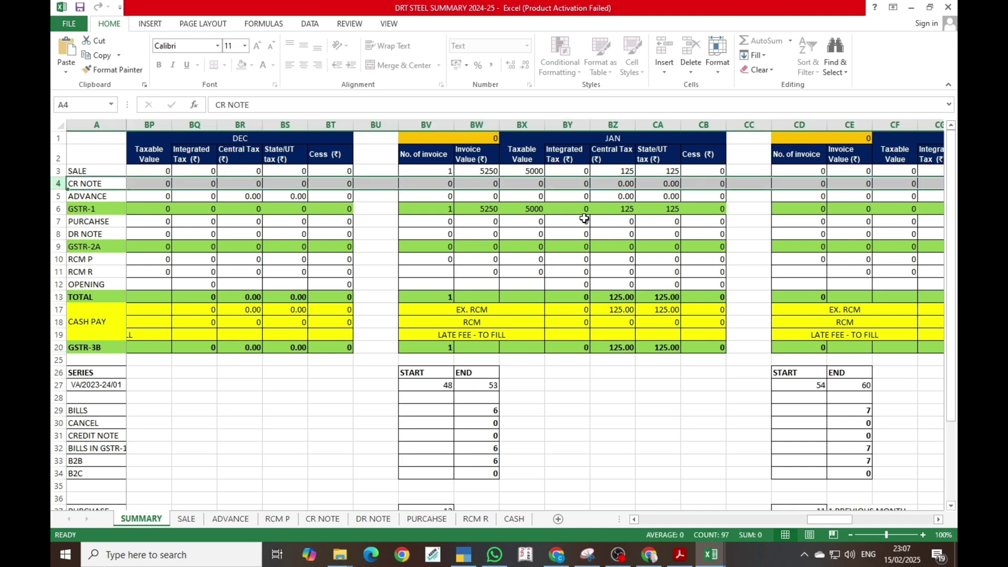
{"action": "left_click_drag", "start_coordinate": [53, 225], "coordinate": [56, 235]}
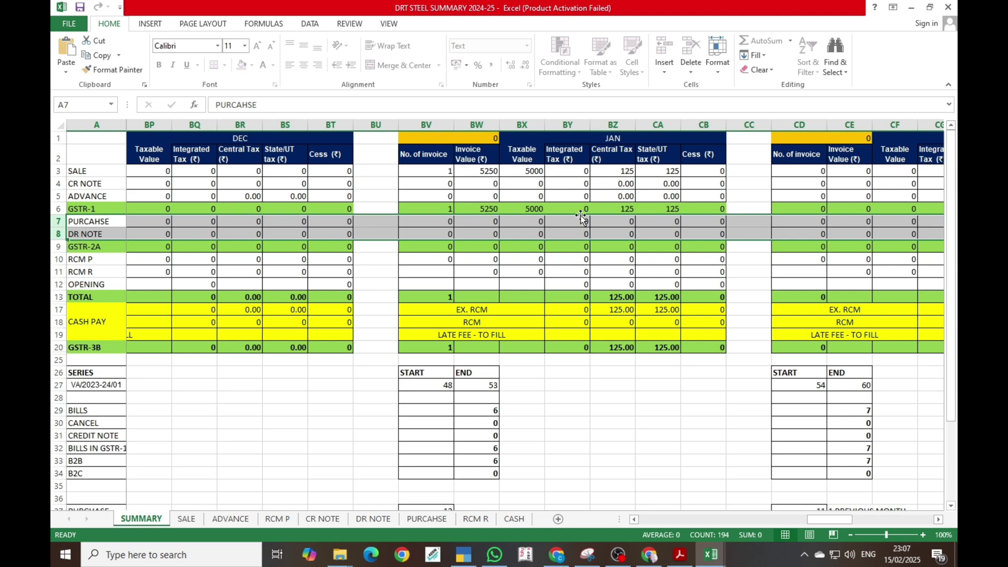
{"action": "left_click", "coordinate": [528, 209]}
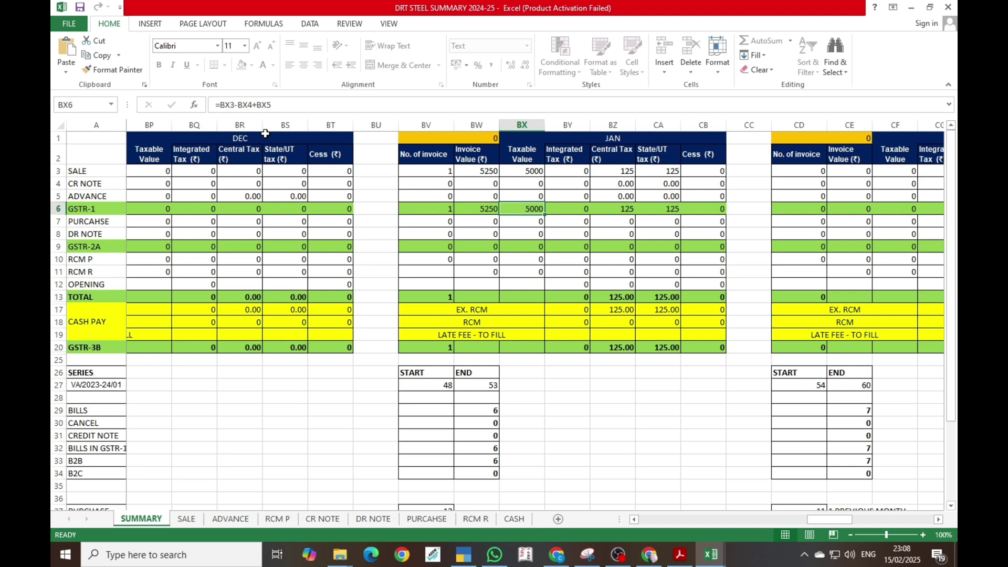
{"action": "left_click", "coordinate": [445, 181]}
Save and close the DRT STEEL SUMMARY 2024-25 workbook, and cancel the pending copy in the TALLY SALES workbook
{"action": "left_click", "coordinate": [80, 8]}
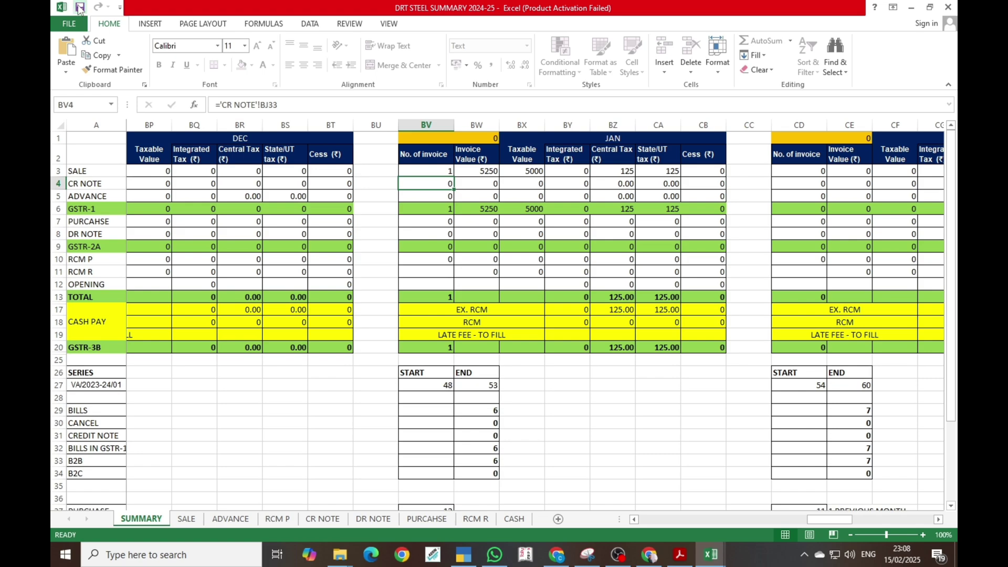
{"action": "left_click", "coordinate": [948, 7]}
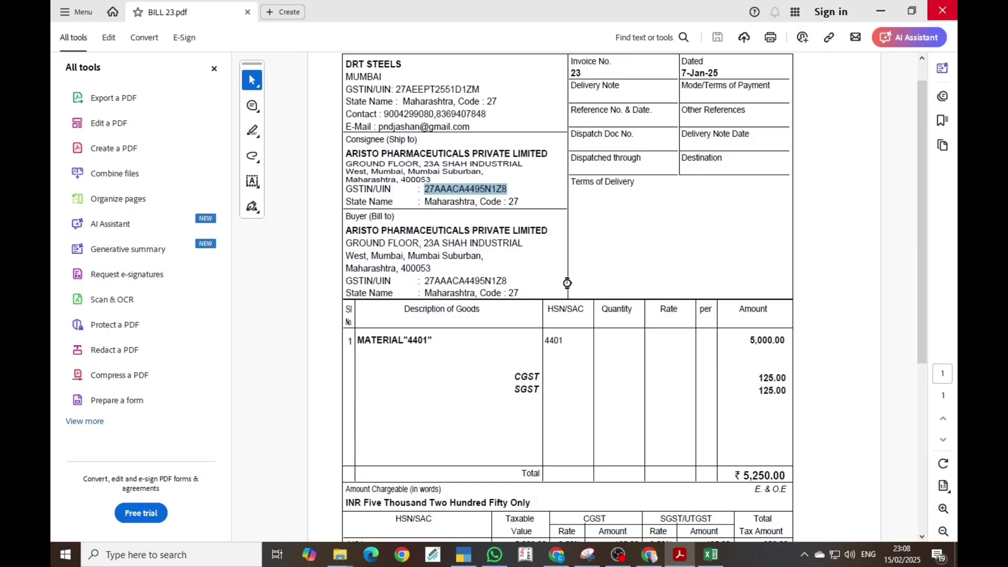
{"action": "key", "text": "alt+Tab"}
{"action": "left_click_drag", "start_coordinate": [415, 259], "coordinate": [504, 259]}
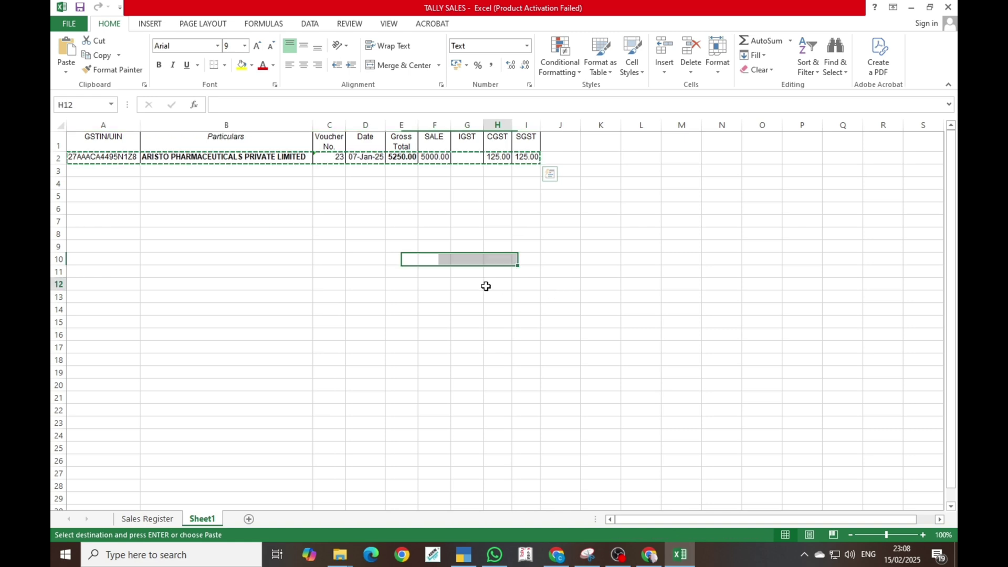
{"action": "left_click", "coordinate": [498, 284]}
{"action": "key", "text": "Escape"}
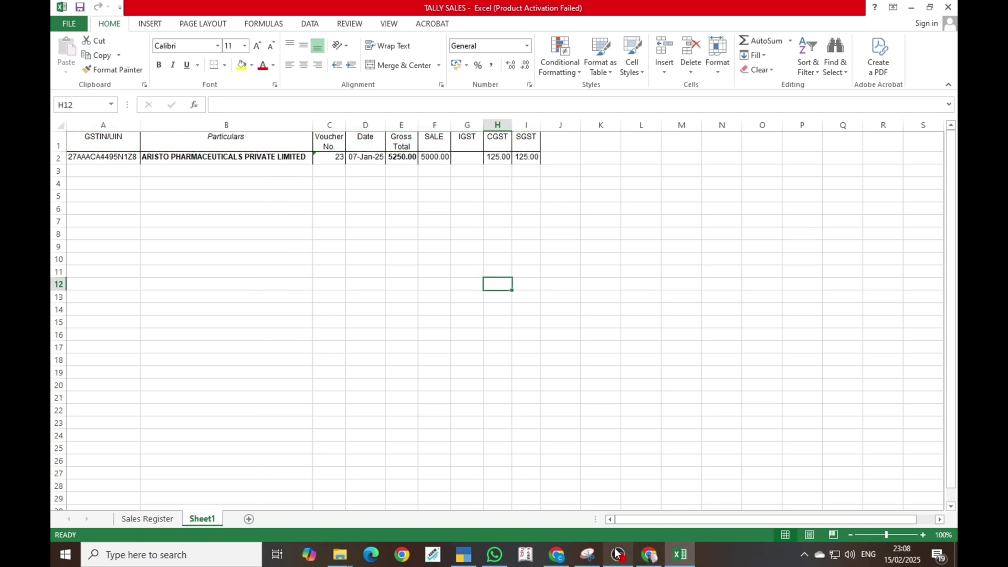
Switch to Gmail, start a new message from the inbox and enter the recipient from the suggested contacts
{"action": "mouse_move", "coordinate": [617, 554]}
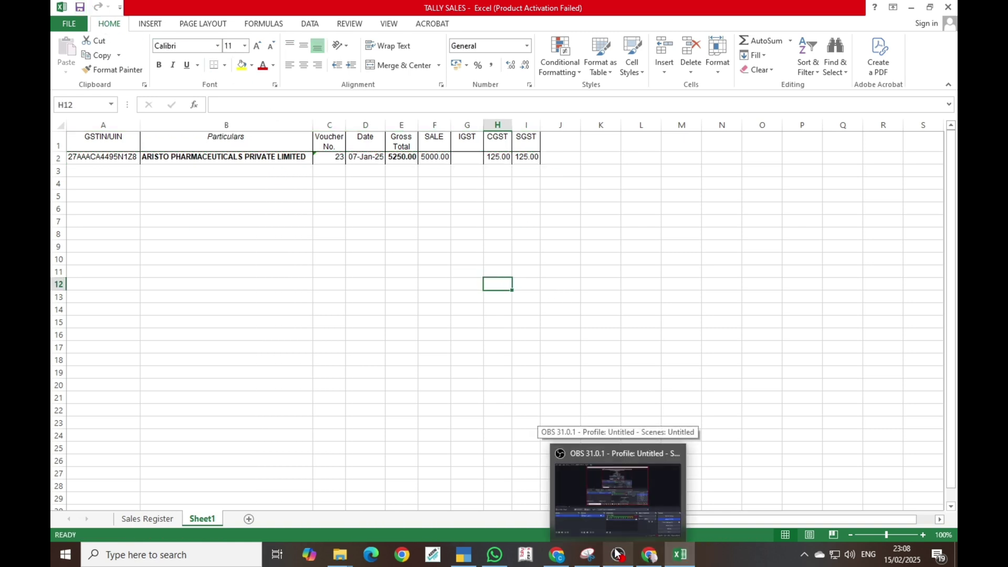
{"action": "left_click", "coordinate": [647, 558]}
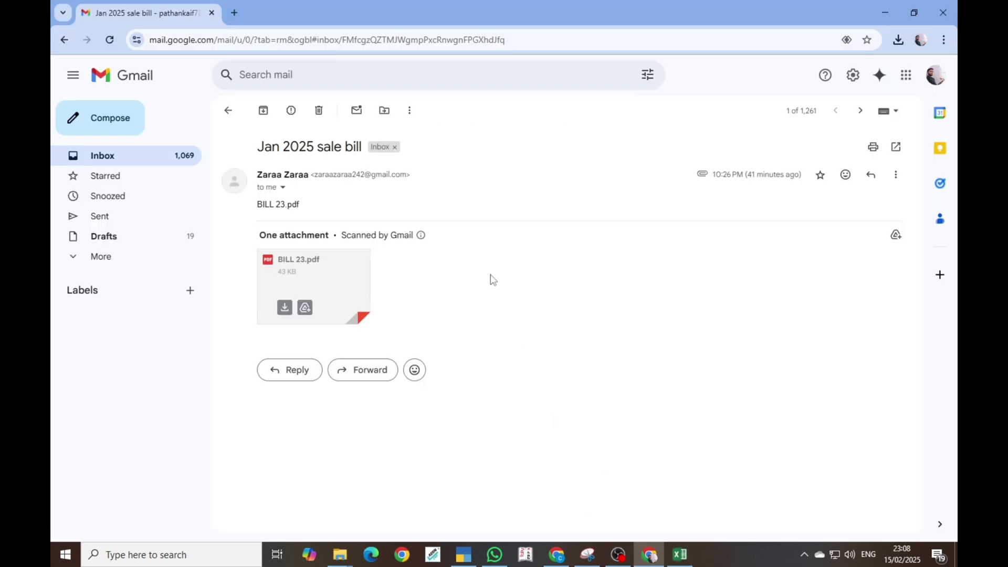
{"action": "left_click", "coordinate": [111, 152]}
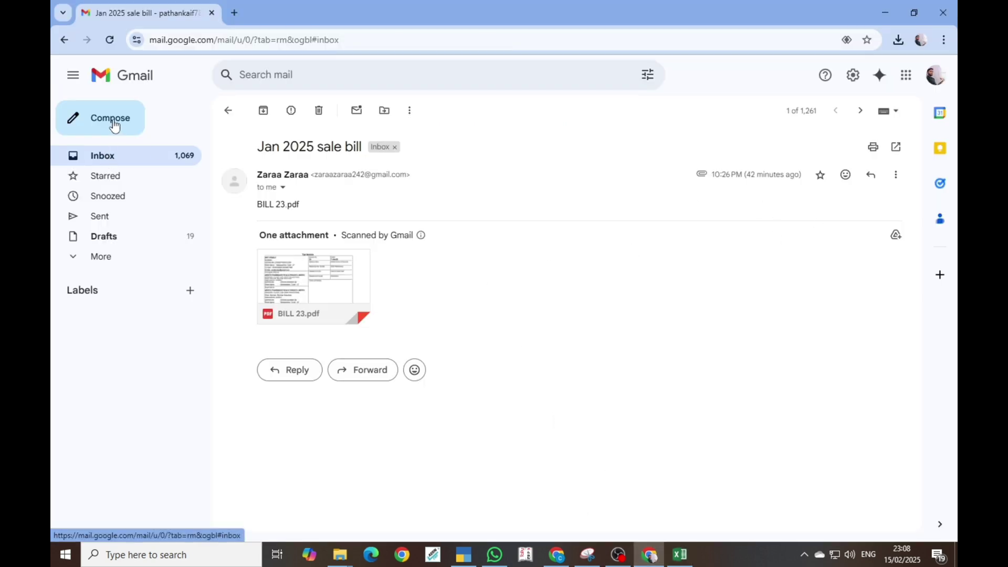
{"action": "left_click", "coordinate": [113, 124]}
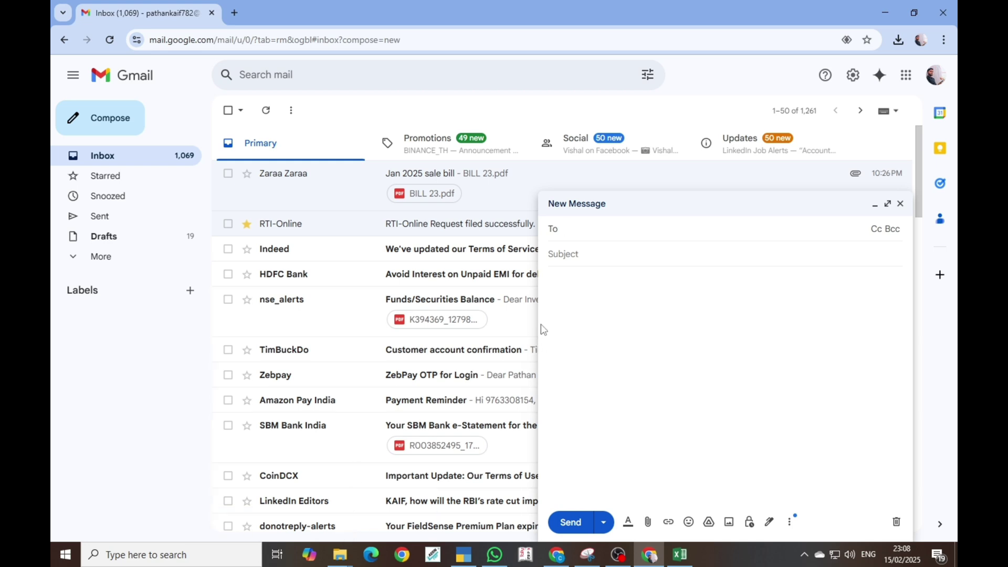
{"action": "type", "text": "PAY"}
{"action": "key", "text": "BackSpace"}
{"action": "key", "text": "Down"}
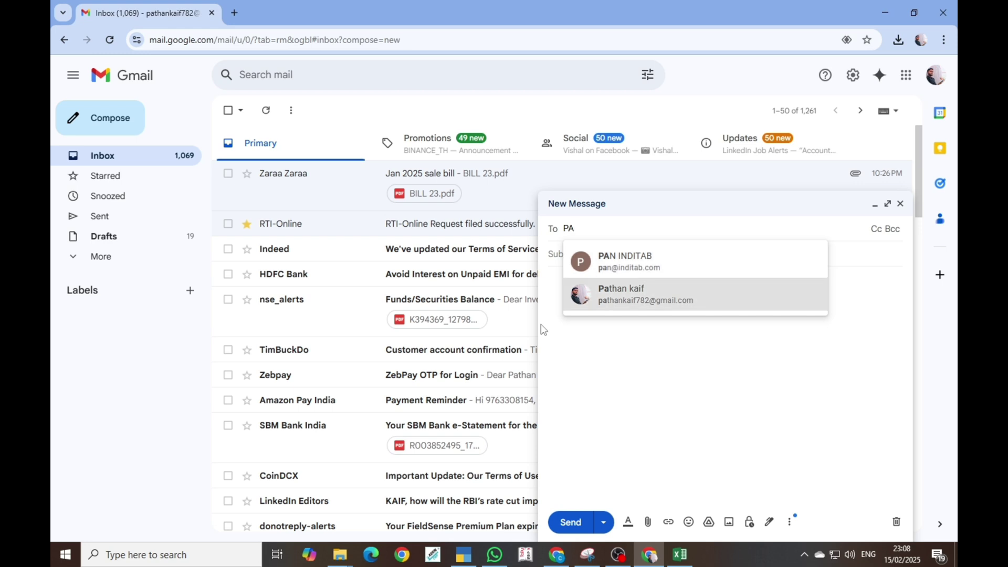
{"action": "key", "text": "Return"}
Enter "GSTR-1 SUMMARY OF JAN25" as the subject of the new message
{"action": "left_click", "coordinate": [583, 268]}
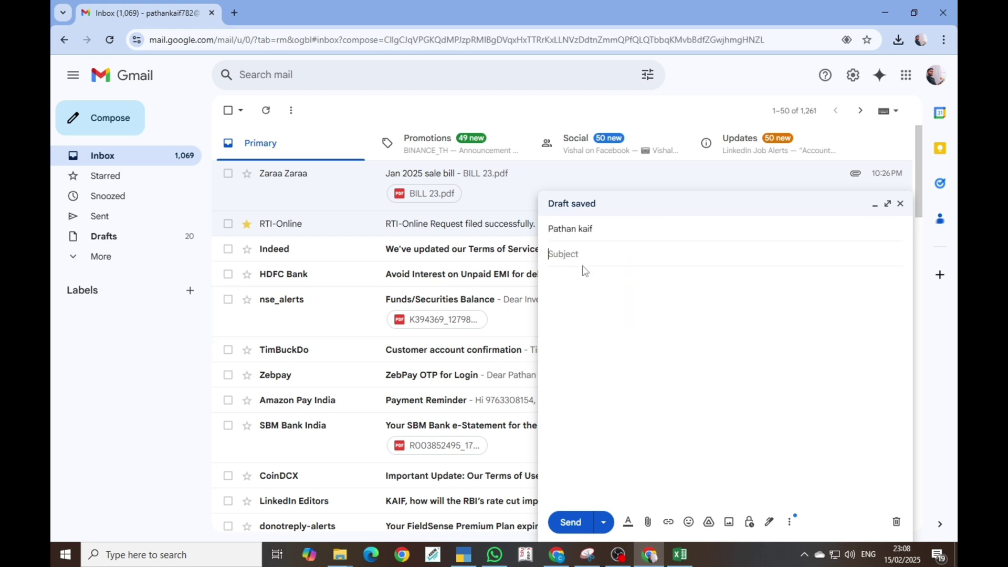
{"action": "type", "text": "GSTR-1 SUM"}
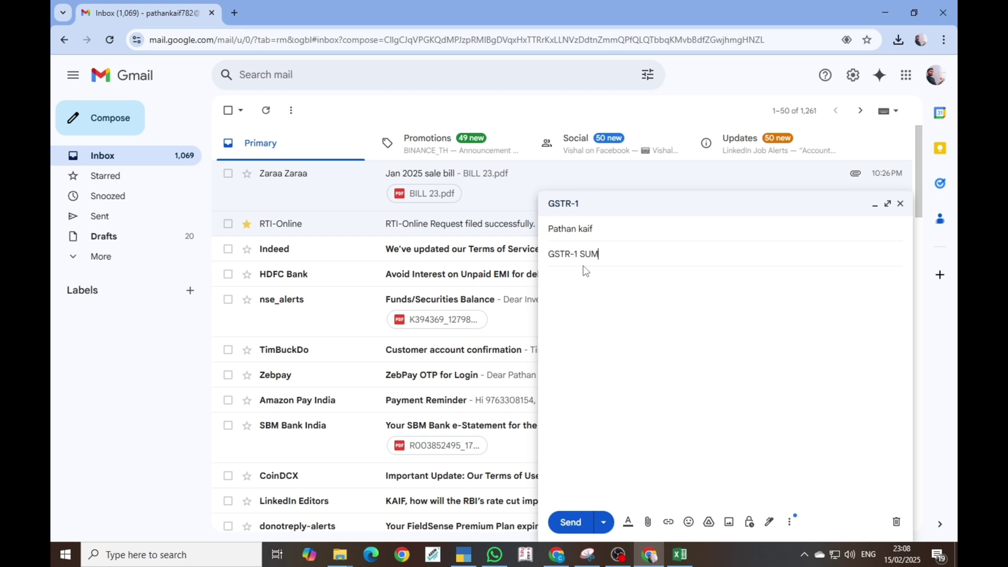
{"action": "type", "text": "MARY OF JAN25"}
{"action": "left_click", "coordinate": [586, 283]}
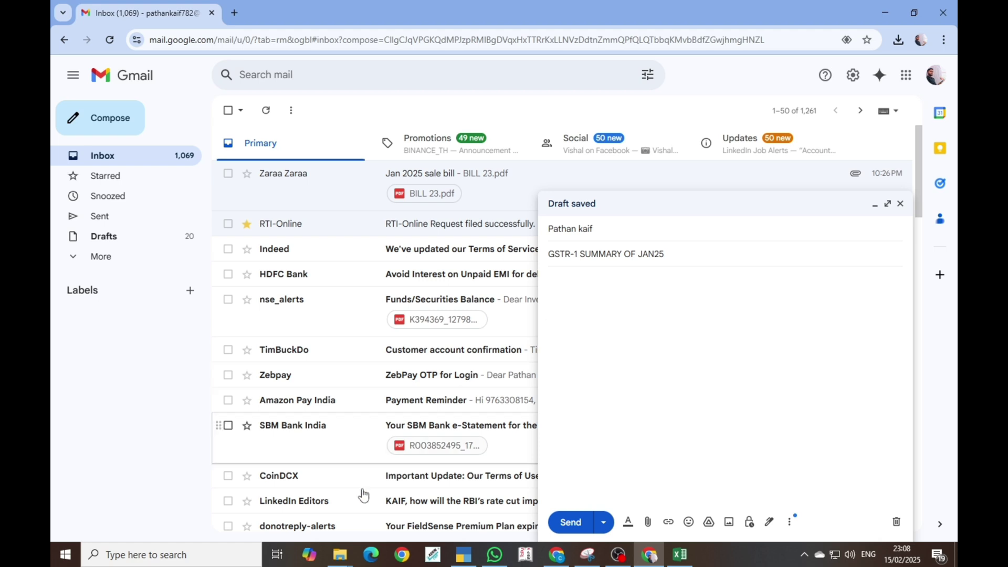
Attach DRT STEEL SUMMARY 2024-25.xlsx from the GST 2024-25 folder to the message and send it
{"action": "left_click", "coordinate": [339, 555]}
{"action": "left_click", "coordinate": [323, 530]}
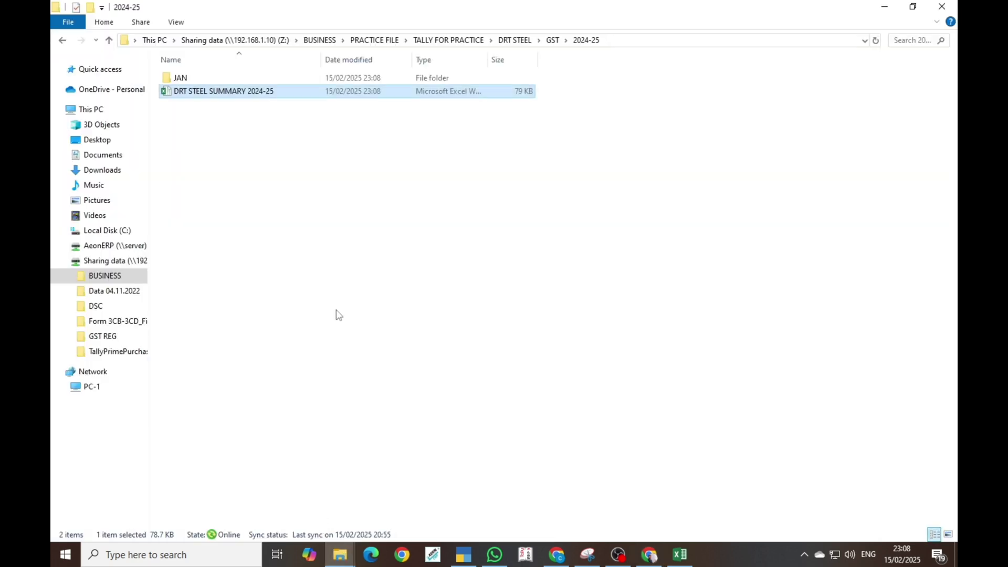
{"action": "left_click", "coordinate": [280, 94]}
{"action": "left_click", "coordinate": [557, 555]}
{"action": "left_click", "coordinate": [151, 16]}
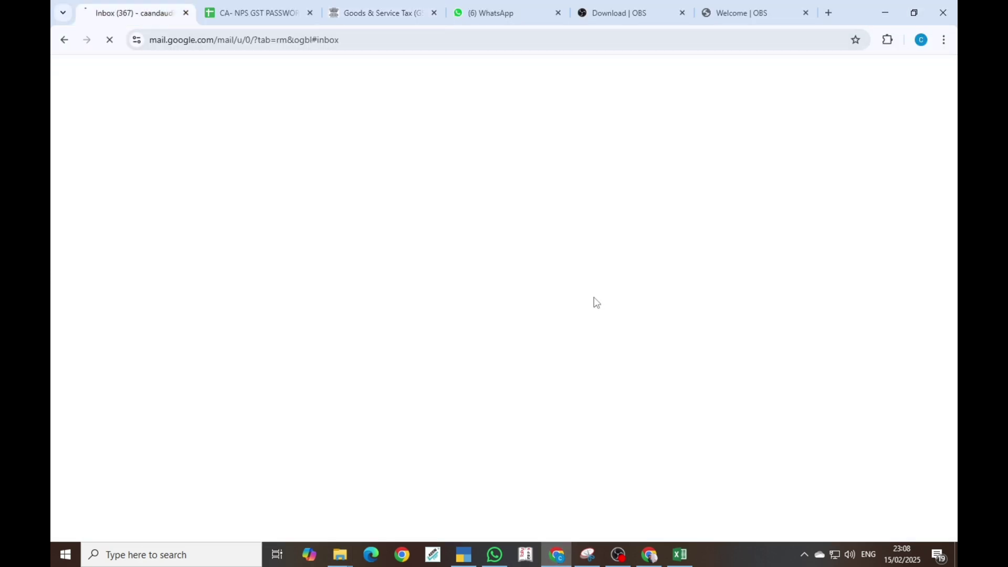
{"action": "left_click", "coordinate": [650, 554]}
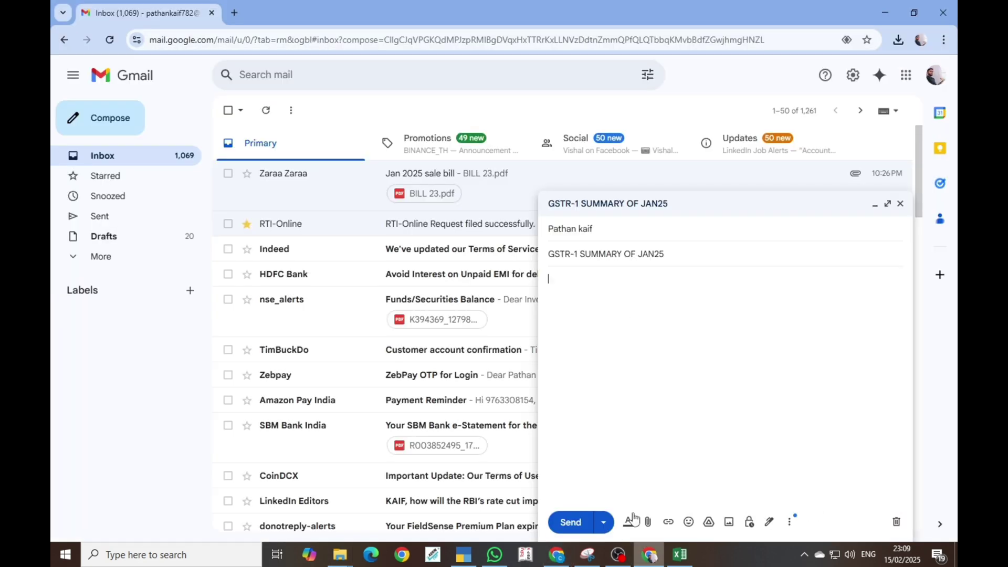
{"action": "left_click", "coordinate": [609, 290]}
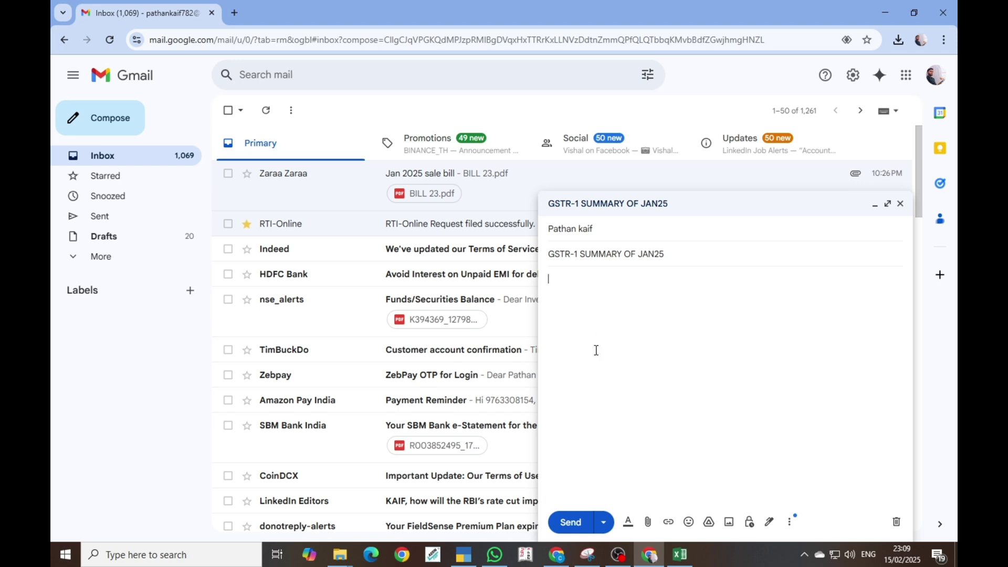
{"action": "key", "text": "ctrl+v"}
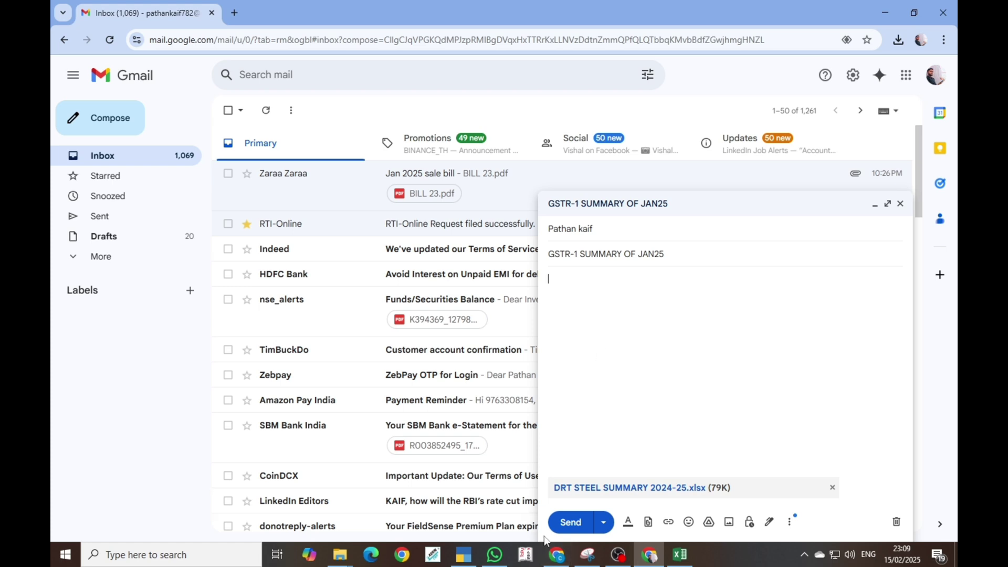
{"action": "left_click", "coordinate": [605, 528]}
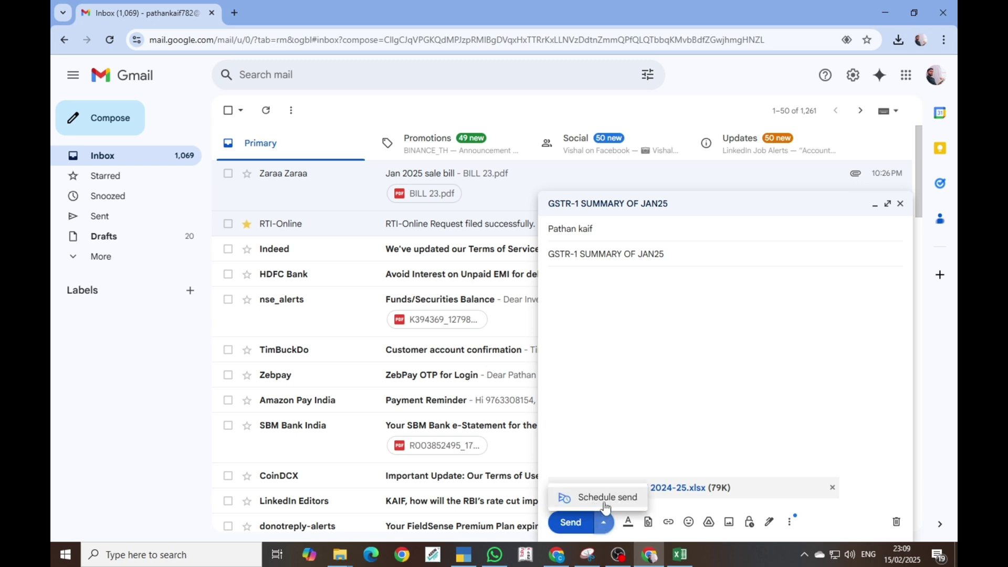
{"action": "left_click", "coordinate": [572, 523]}
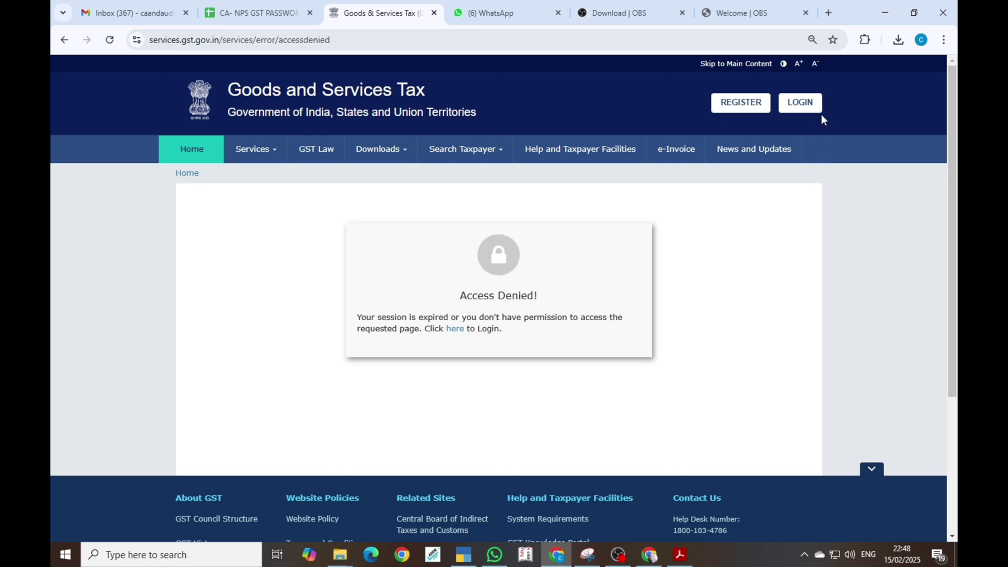
Log in to the GST portal with the saved username and password, enter the captcha code, and postpone the business-place metadata request
{"action": "left_click", "coordinate": [809, 107]}
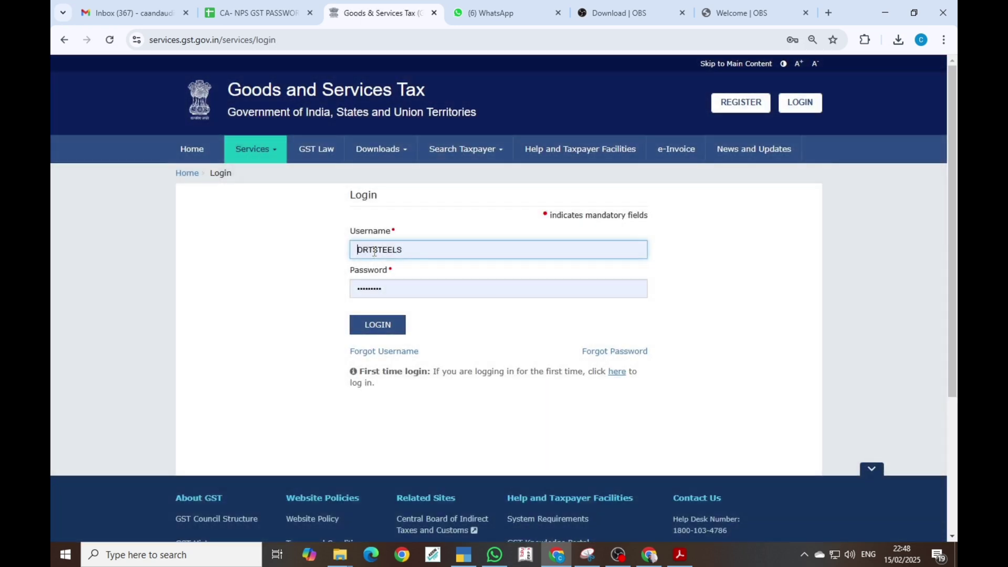
{"action": "left_click", "coordinate": [377, 324]}
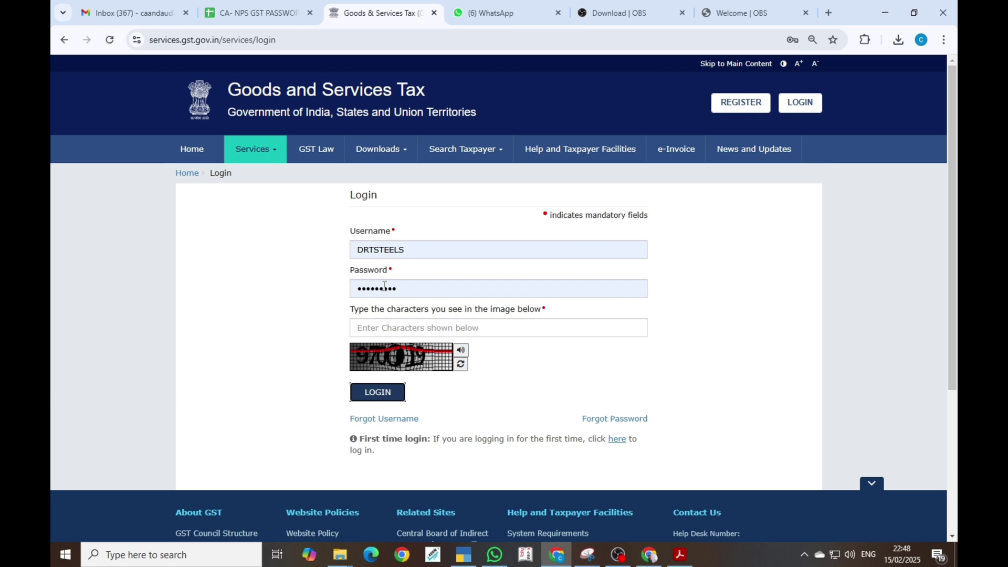
{"action": "left_click", "coordinate": [384, 322]}
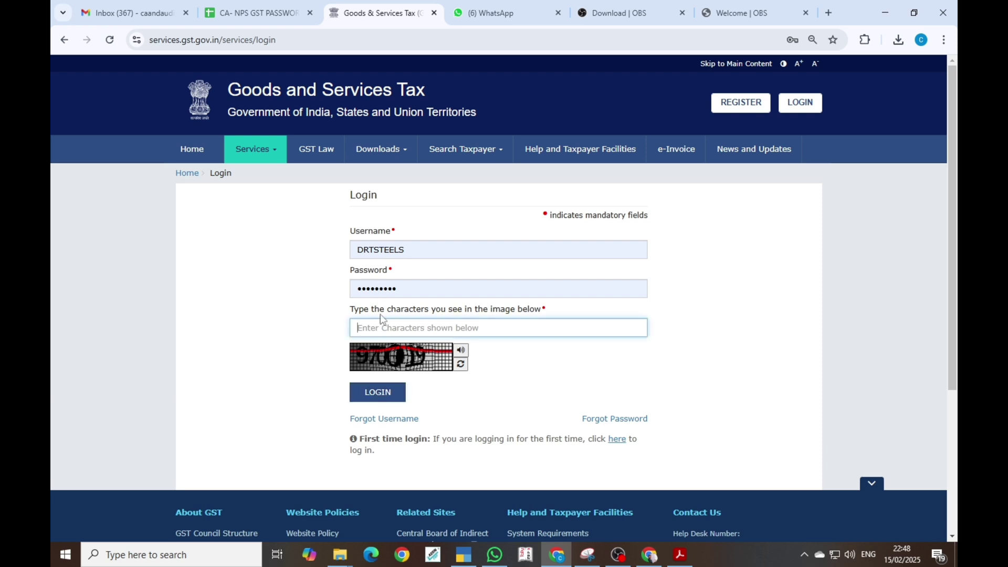
{"action": "type", "text": "970019"}
{"action": "key", "text": "Return"}
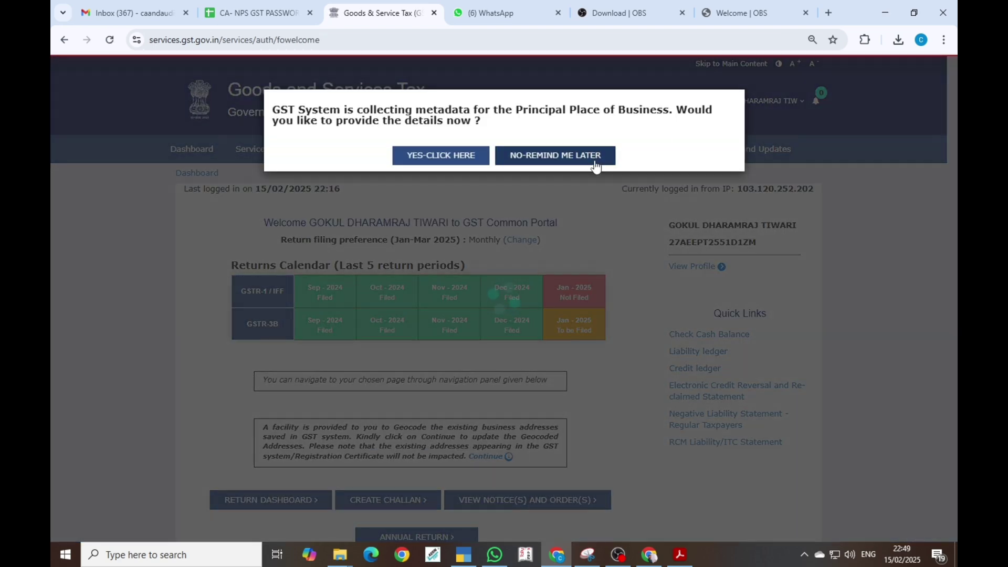
{"action": "left_click", "coordinate": [596, 166]}
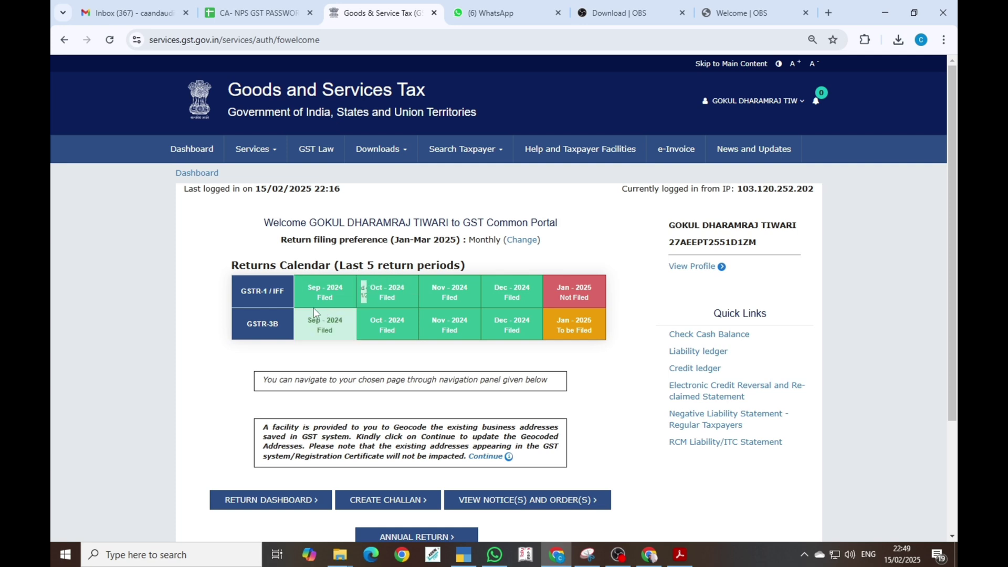
Examine the GSTR-1 filing dates for October and November 2024 in the Returns Calendar
{"action": "mouse_move", "coordinate": [363, 299]}
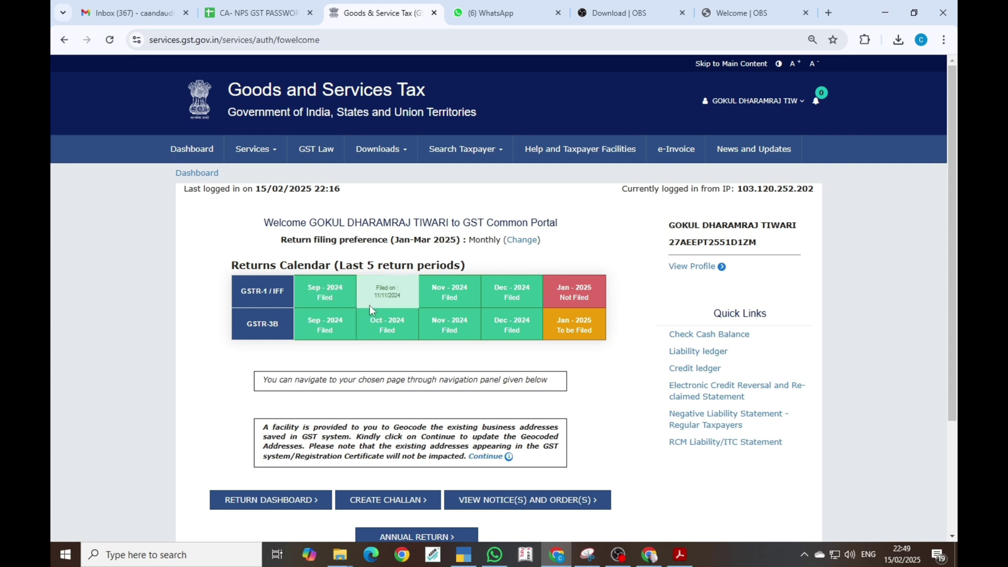
{"action": "mouse_move", "coordinate": [440, 303]}
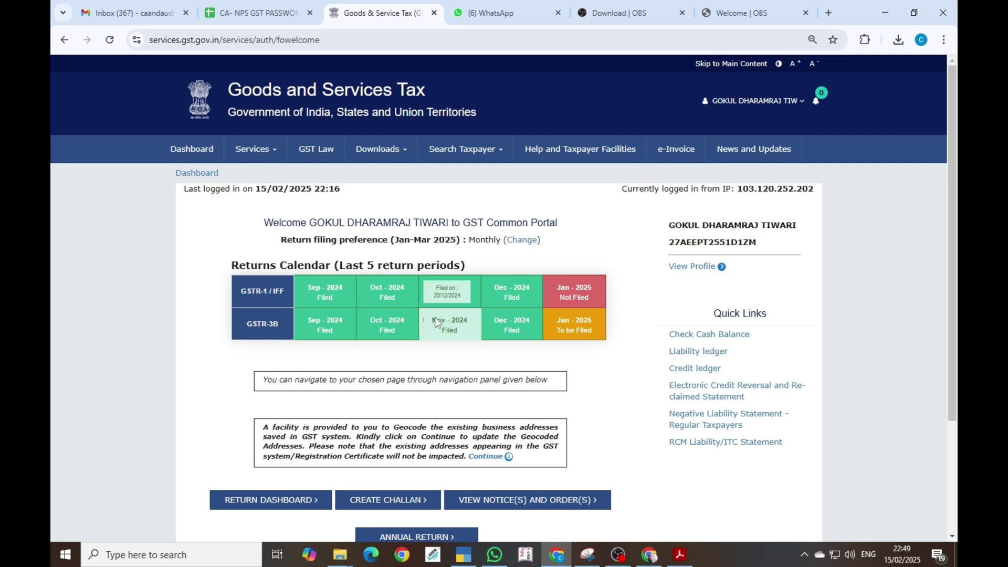
{"action": "mouse_move", "coordinate": [377, 317]}
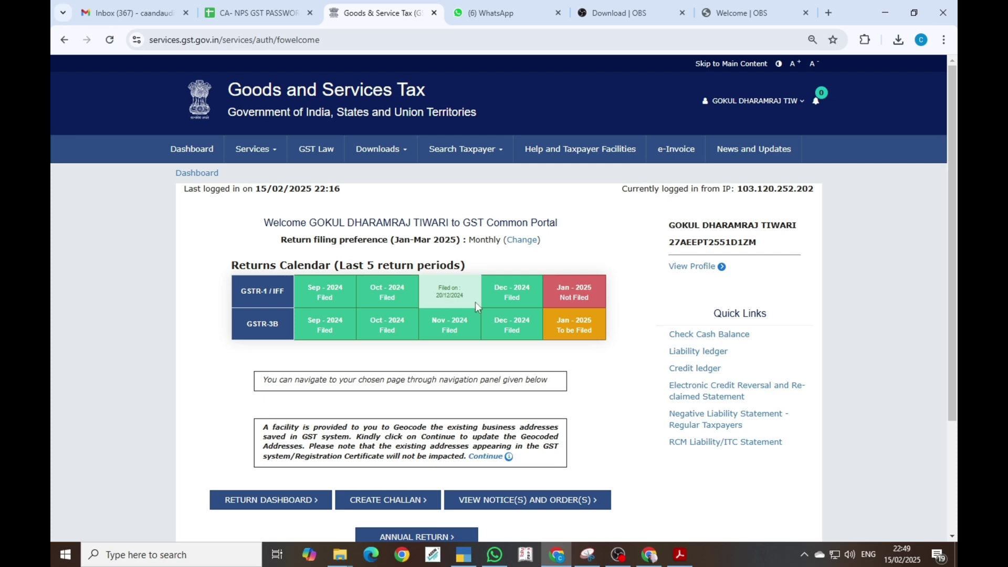
Open the return dashboard and search for returns for financial year 2024-25, Quarter 4 (Jan - Mar), period January
{"action": "mouse_move", "coordinate": [489, 303]}
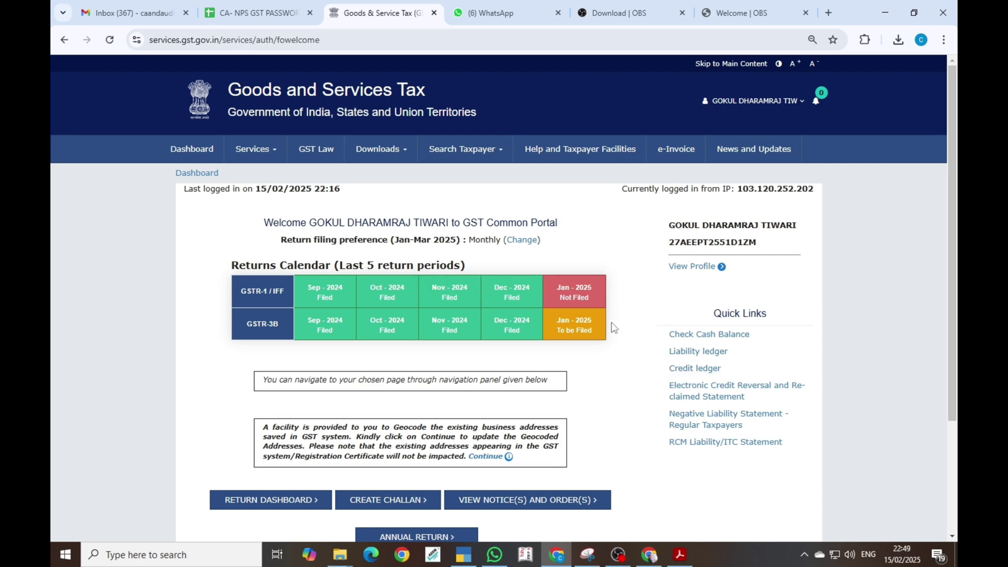
{"action": "mouse_move", "coordinate": [580, 336]}
{"action": "left_click", "coordinate": [234, 504]}
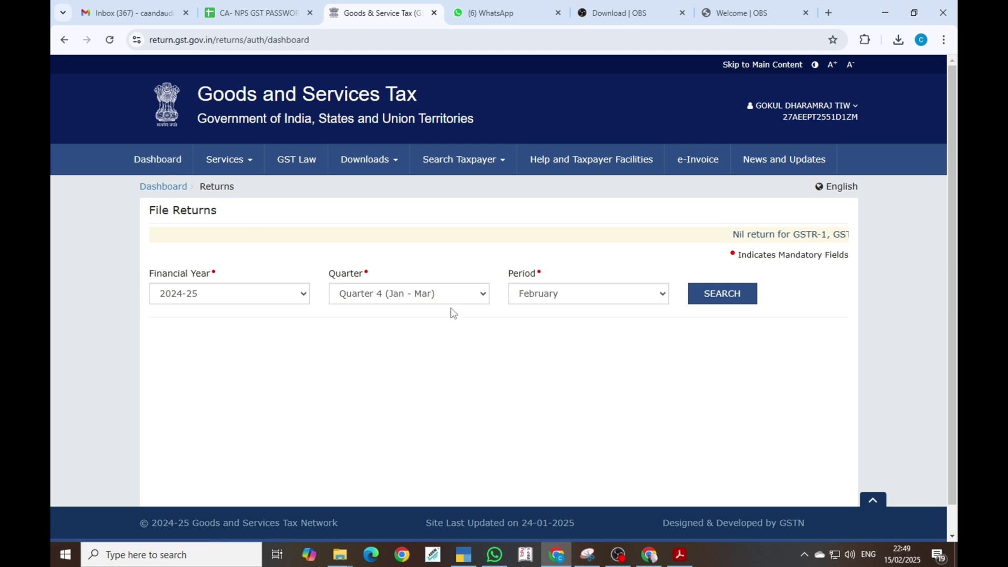
{"action": "left_click", "coordinate": [248, 294]}
{"action": "left_click", "coordinate": [248, 292]}
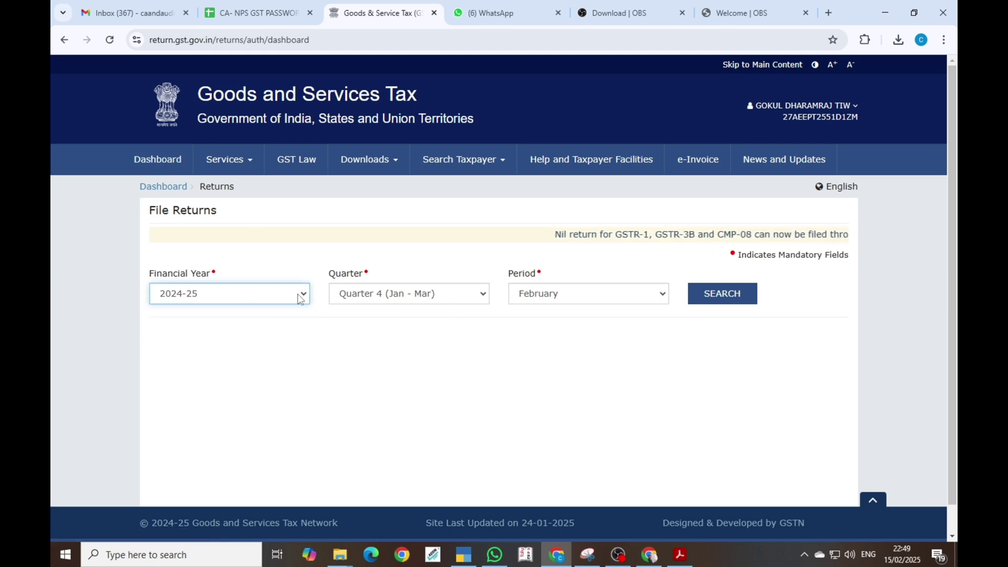
{"action": "left_click", "coordinate": [400, 295]}
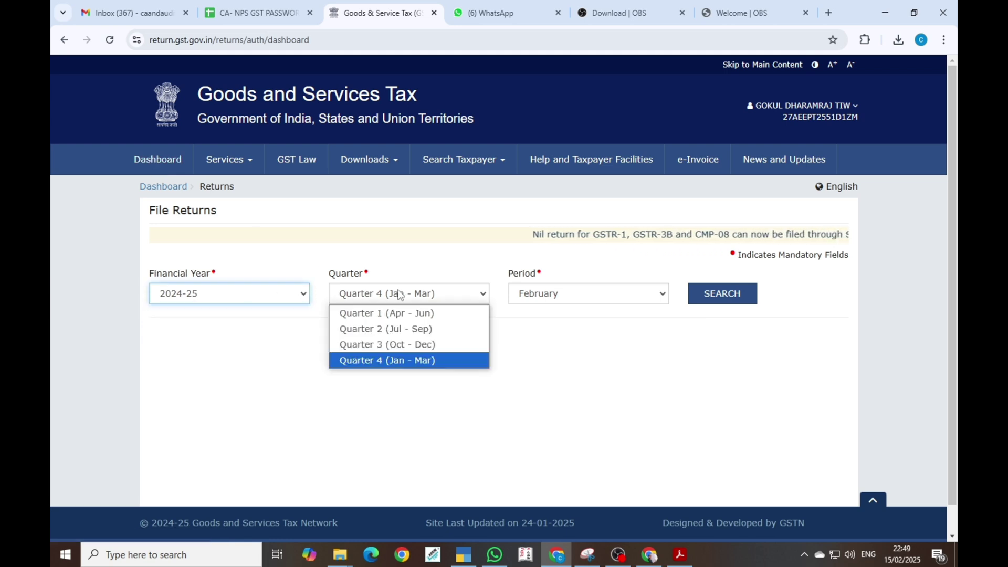
{"action": "left_click", "coordinate": [414, 360]}
{"action": "left_click", "coordinate": [550, 296]}
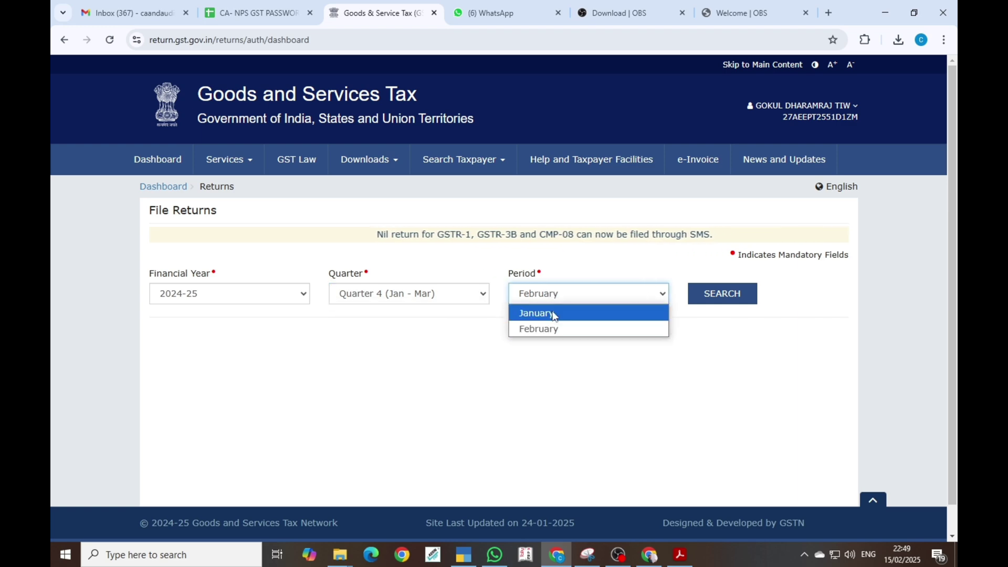
{"action": "left_click", "coordinate": [552, 313]}
{"action": "left_click", "coordinate": [709, 293]}
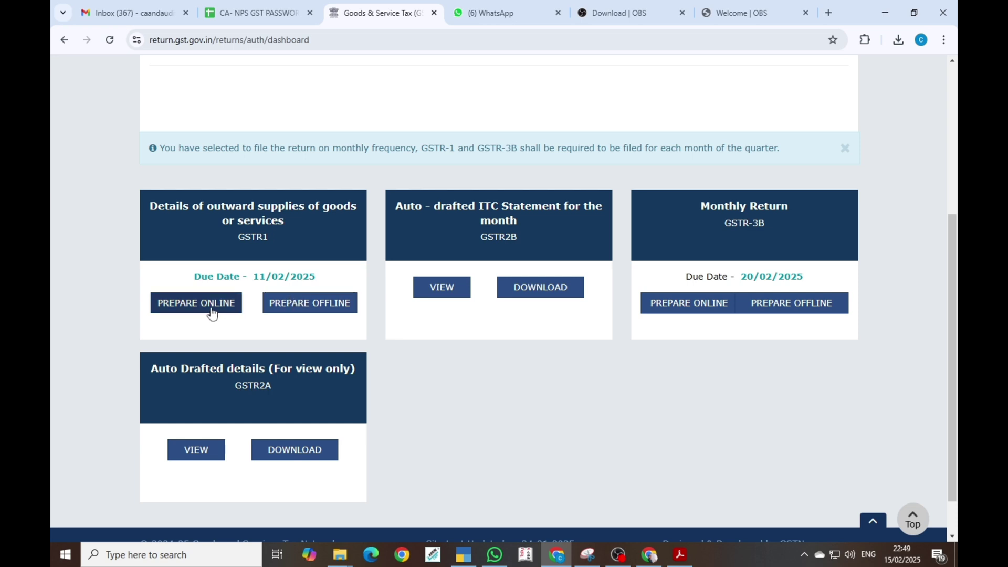
Open offline preparation for GSTR1 and upload the GSTR1_B2B_JAN-2025 JSON file from the exported GSTR1_JAN-2025 folder
{"action": "left_click", "coordinate": [303, 310]}
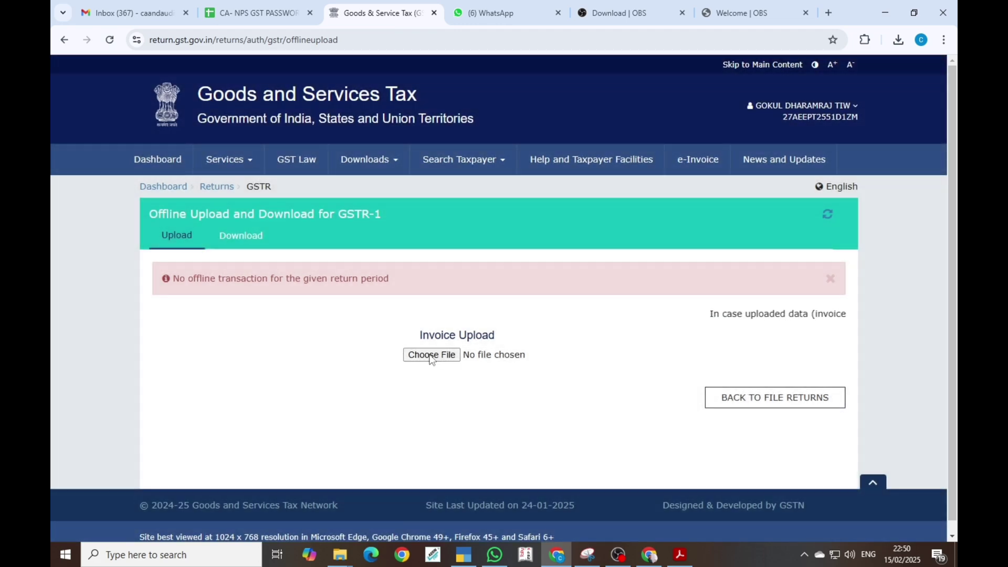
{"action": "left_click", "coordinate": [414, 359]}
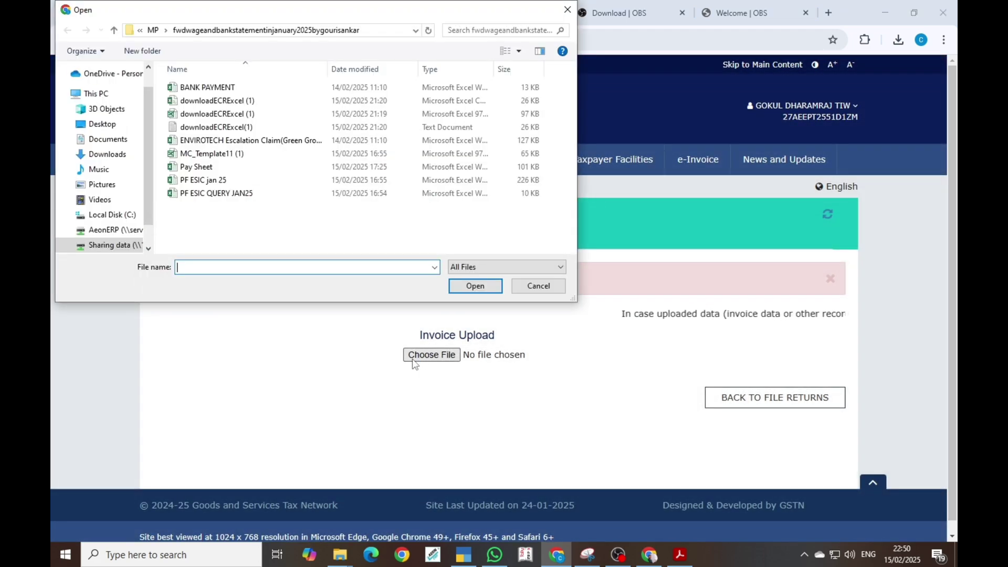
{"action": "key", "text": "ctrl+v"}
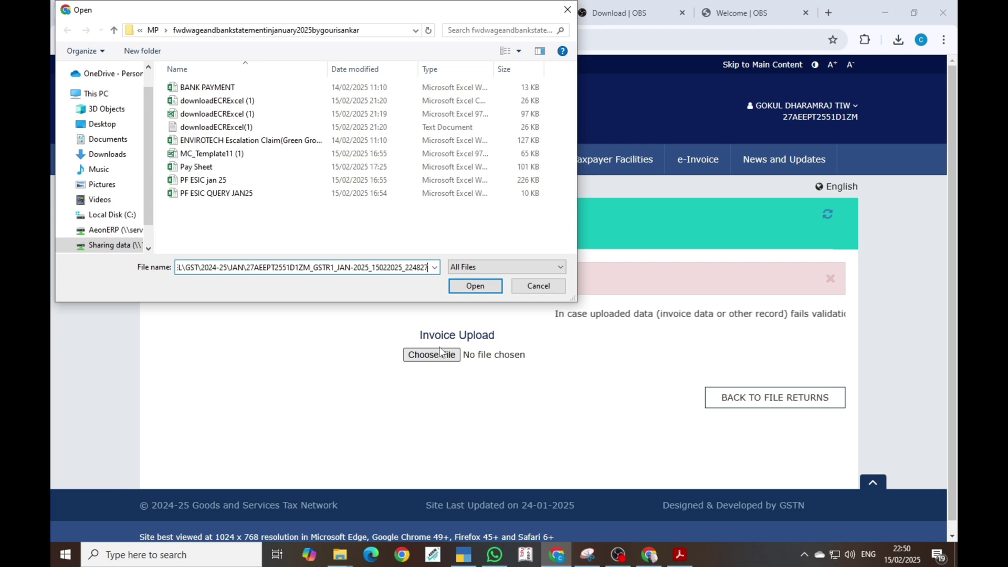
{"action": "left_click", "coordinate": [476, 286]}
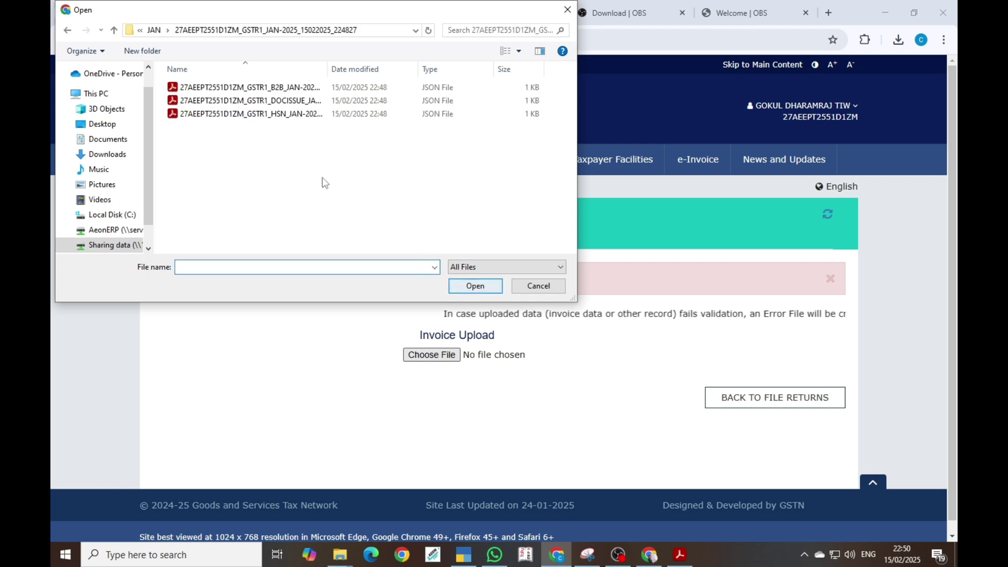
{"action": "left_click", "coordinate": [305, 88]}
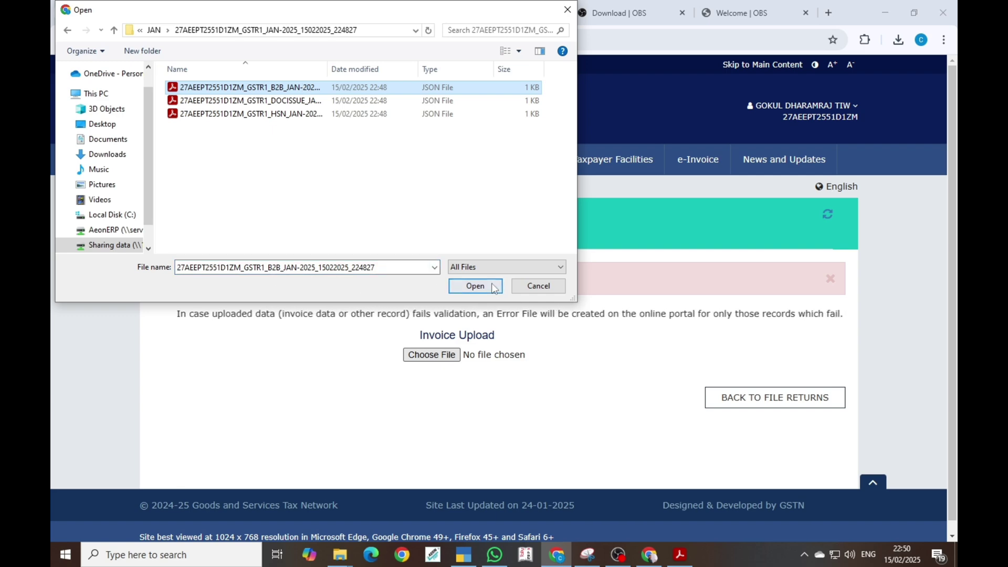
{"action": "left_click", "coordinate": [475, 286]}
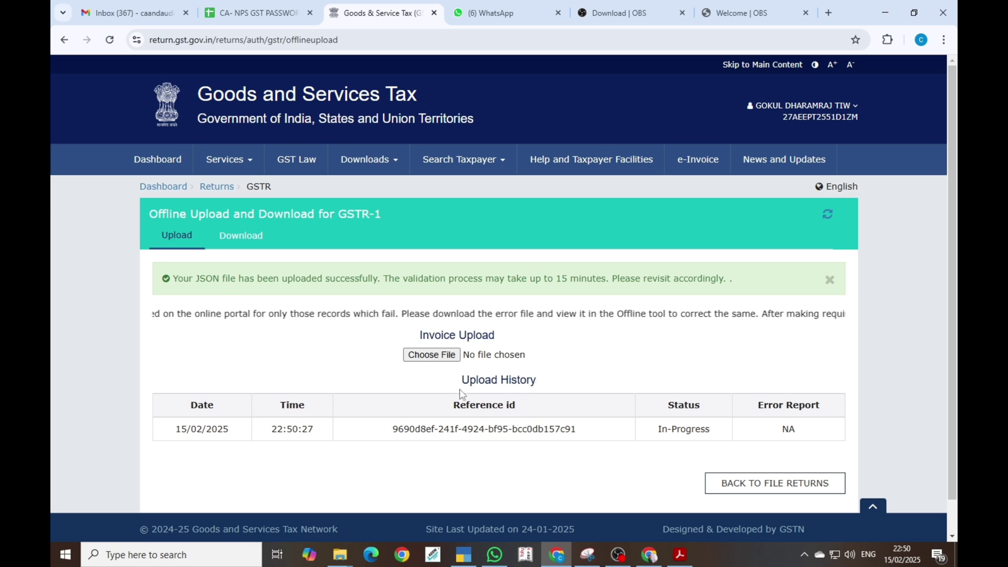
Upload the GSTR1 DOCISSUE and HSN JSON files for January 2025 as further invoice uploads
{"action": "left_click", "coordinate": [428, 355]}
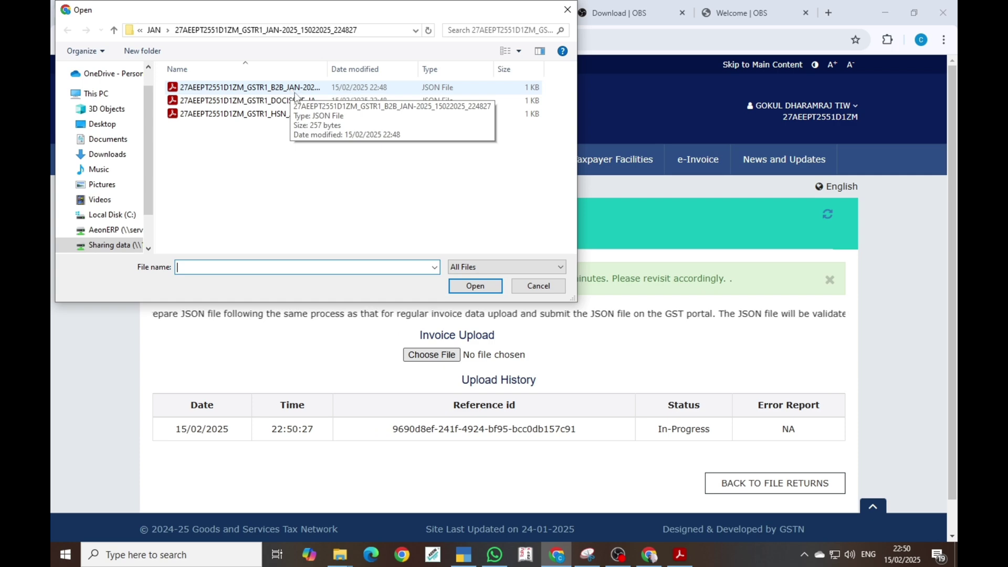
{"action": "left_click", "coordinate": [252, 101]}
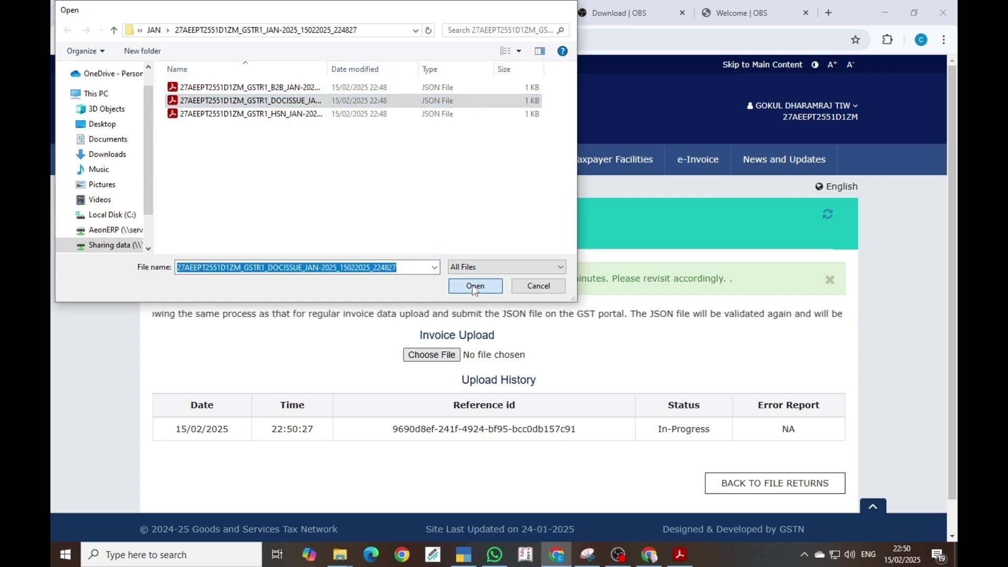
{"action": "left_click", "coordinate": [475, 286]}
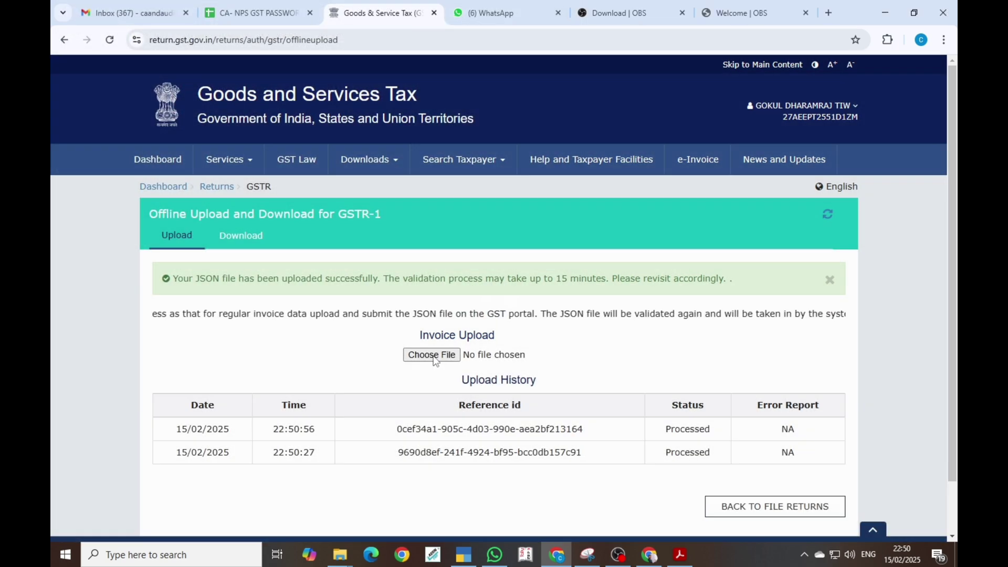
{"action": "left_click", "coordinate": [434, 360]}
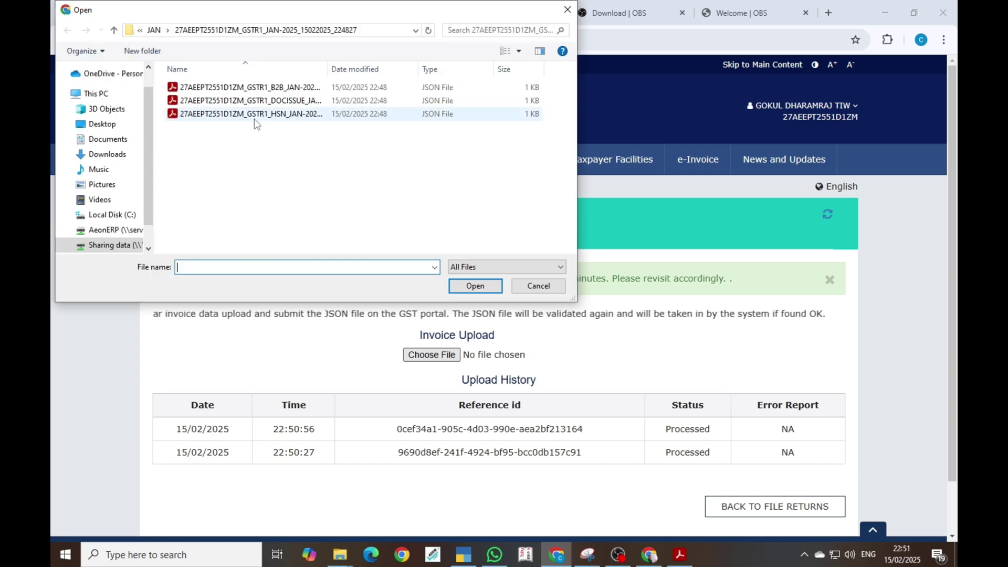
{"action": "left_click", "coordinate": [255, 114]}
{"action": "left_click", "coordinate": [476, 286]}
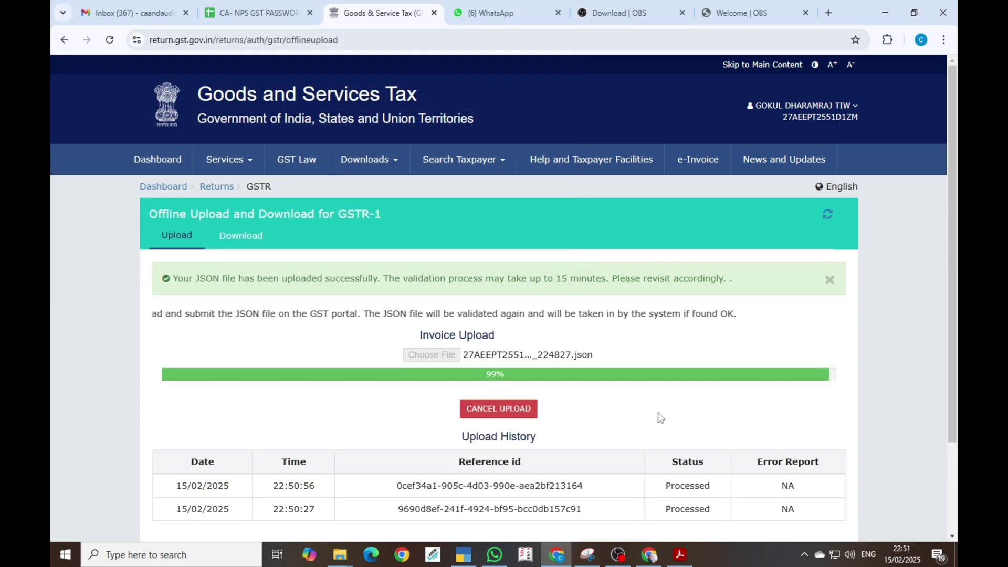
Go back to File Returns, search for the January period, and open GSTR1 for online preparation
{"action": "scroll", "coordinate": [747, 444], "scroll_direction": "down", "scroll_amount": 2}
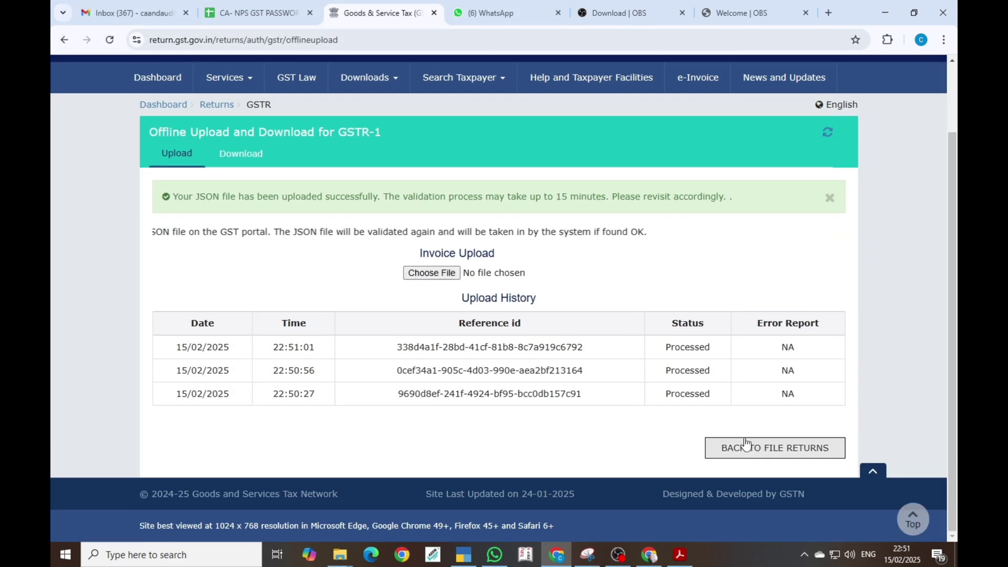
{"action": "left_click", "coordinate": [747, 447]}
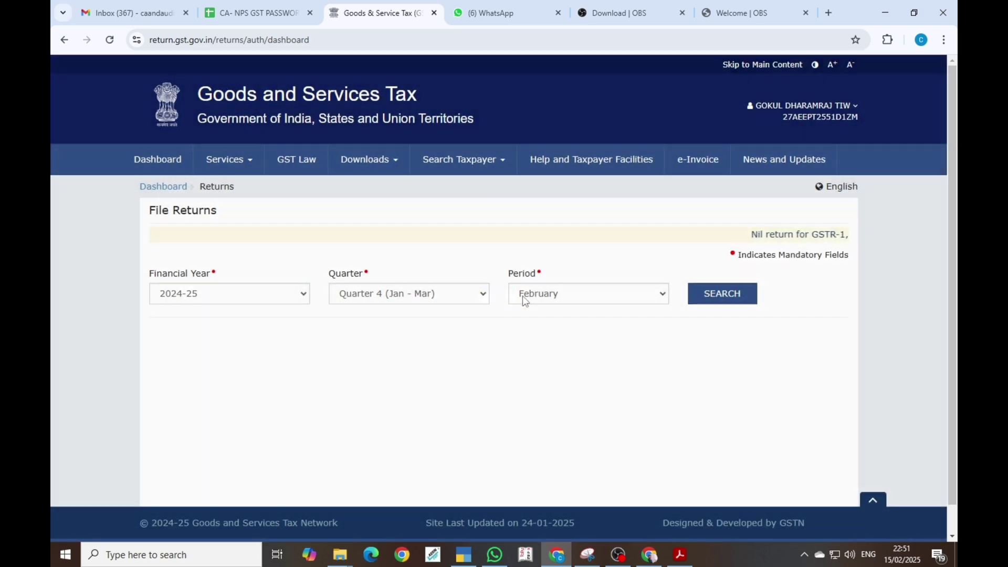
{"action": "left_click", "coordinate": [522, 295]}
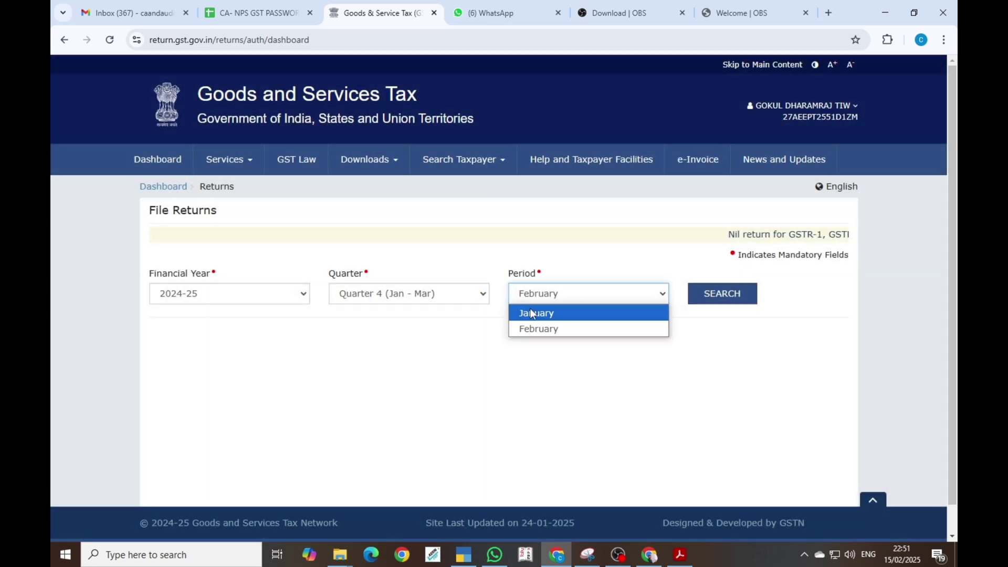
{"action": "left_click", "coordinate": [532, 314]}
{"action": "left_click", "coordinate": [720, 293]}
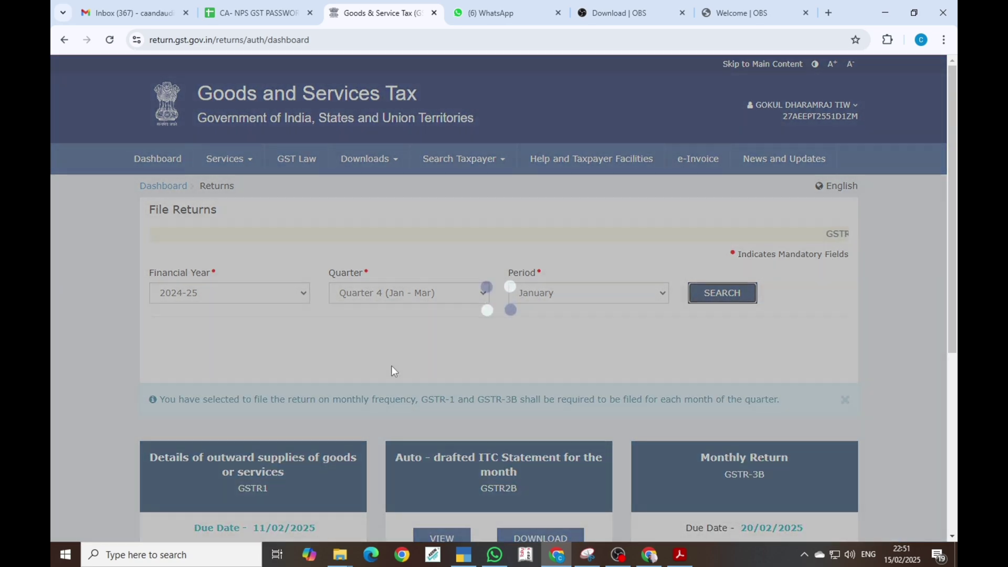
{"action": "scroll", "coordinate": [389, 367], "scroll_direction": "down", "scroll_amount": 3}
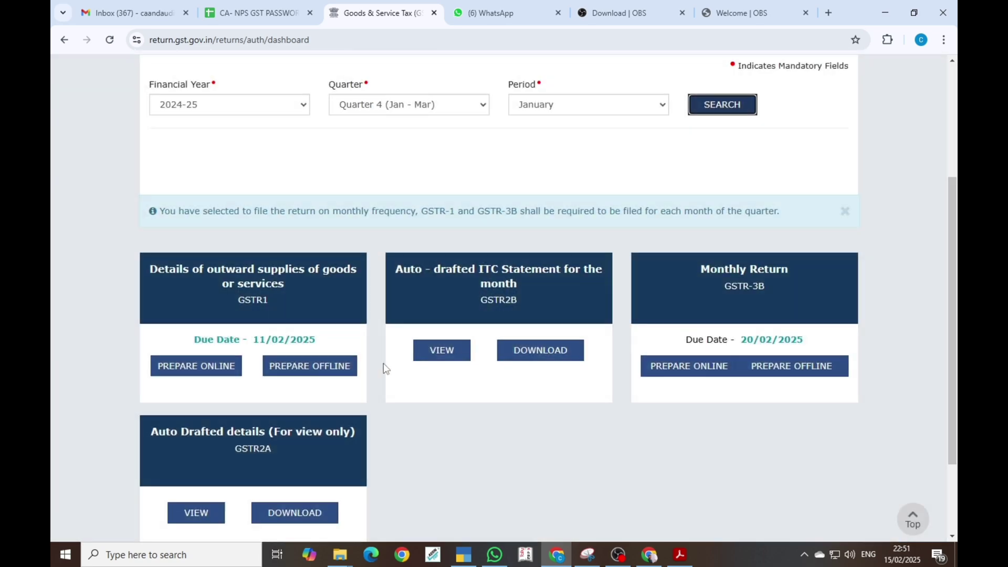
{"action": "left_click", "coordinate": [194, 372]}
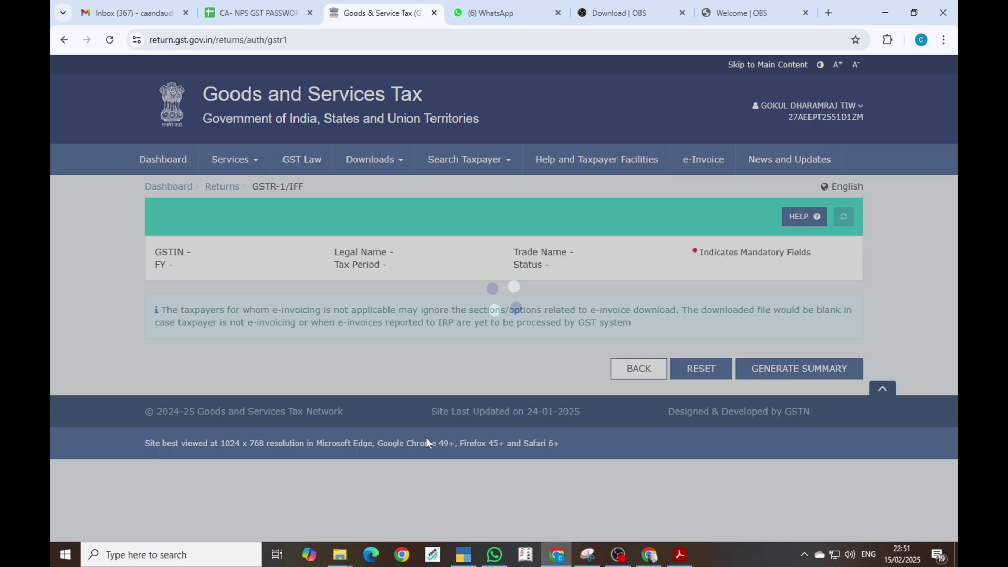
Review the GSTR-1 record sections and view the processed B2B invoices for ARISTO PHARMACEUTICALS PRIVATE LIMITED
{"action": "scroll", "coordinate": [408, 418], "scroll_direction": "down", "scroll_amount": 1}
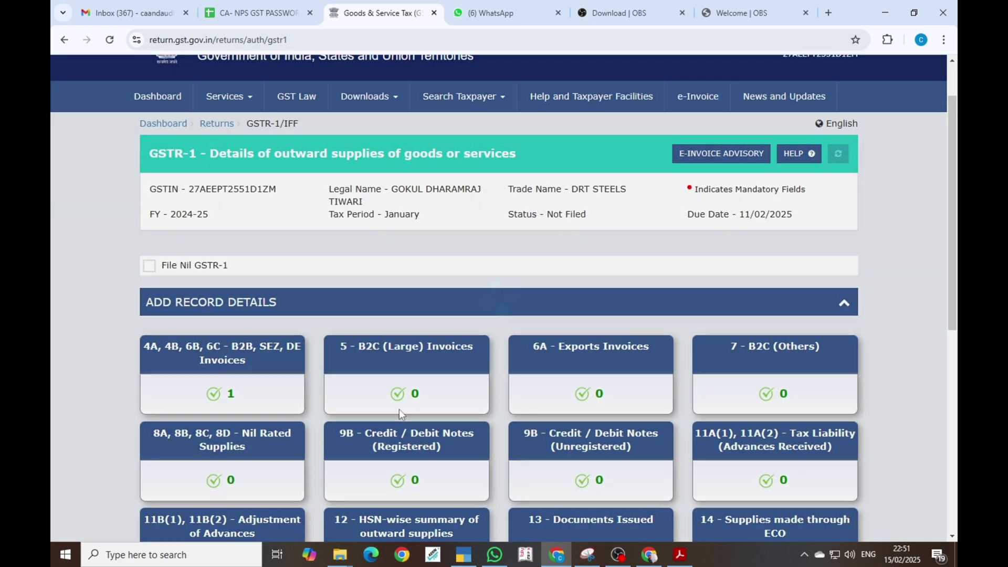
{"action": "scroll", "coordinate": [270, 378], "scroll_direction": "down", "scroll_amount": 3}
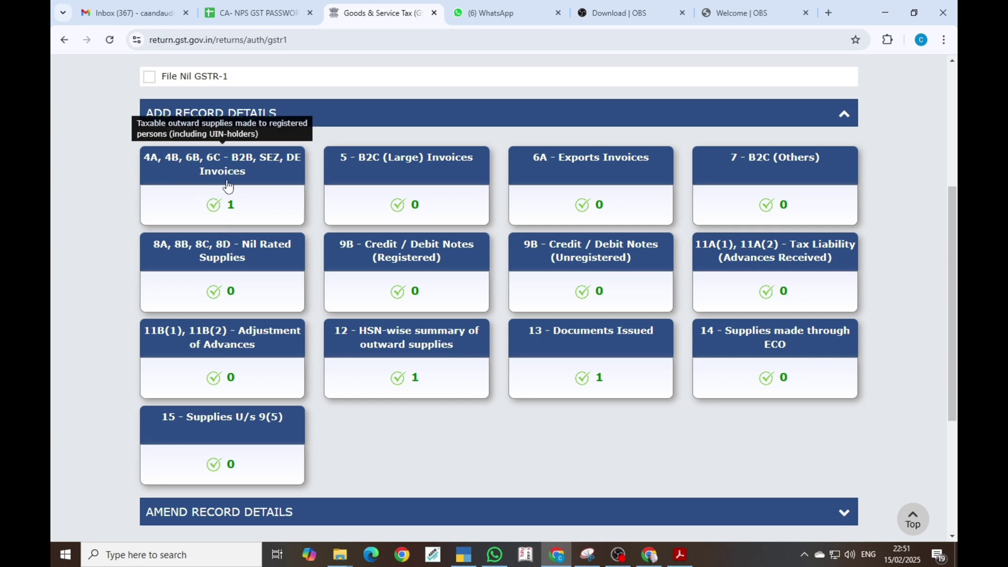
{"action": "left_click", "coordinate": [257, 207]}
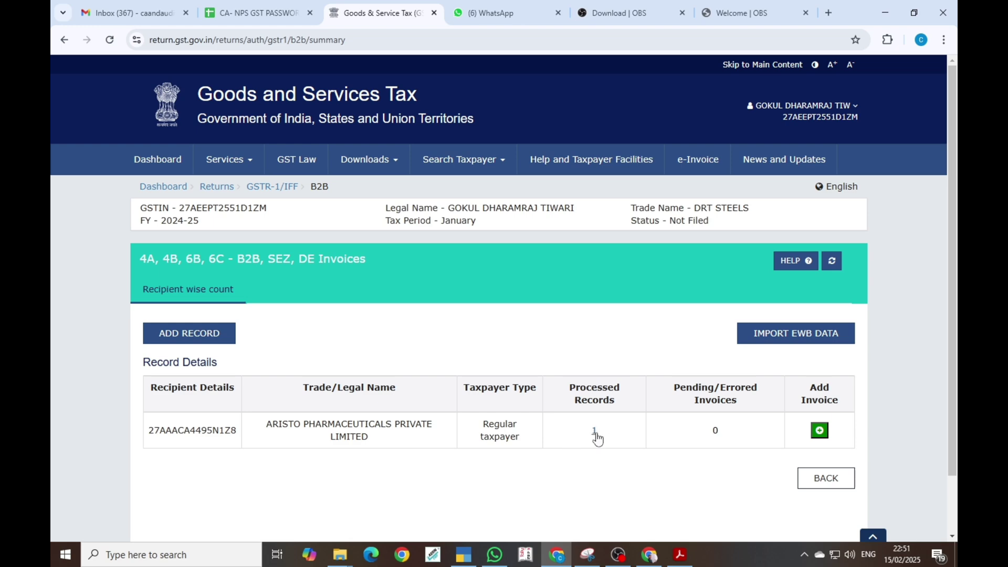
{"action": "left_click", "coordinate": [595, 435]}
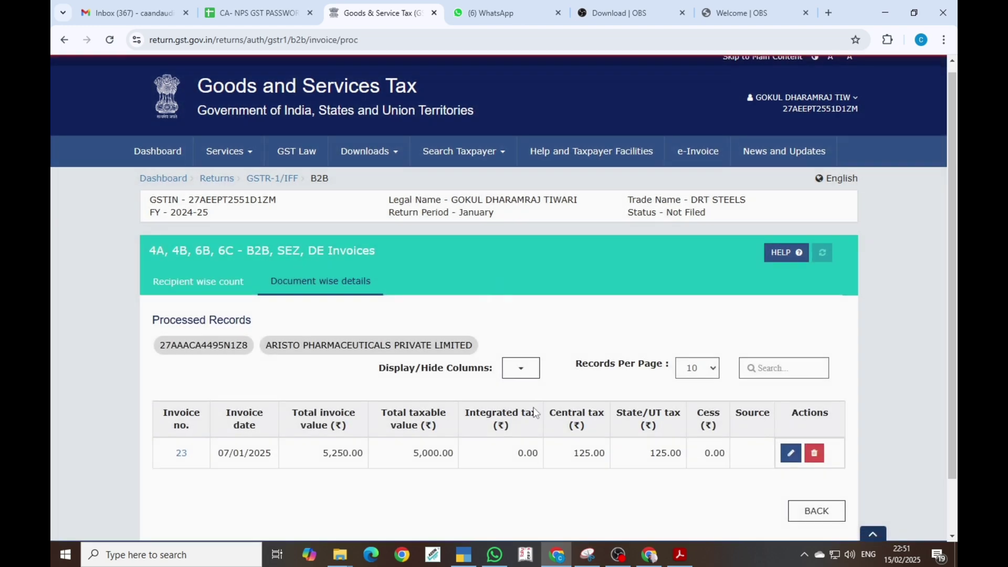
{"action": "scroll", "coordinate": [271, 423], "scroll_direction": "down", "scroll_amount": 1}
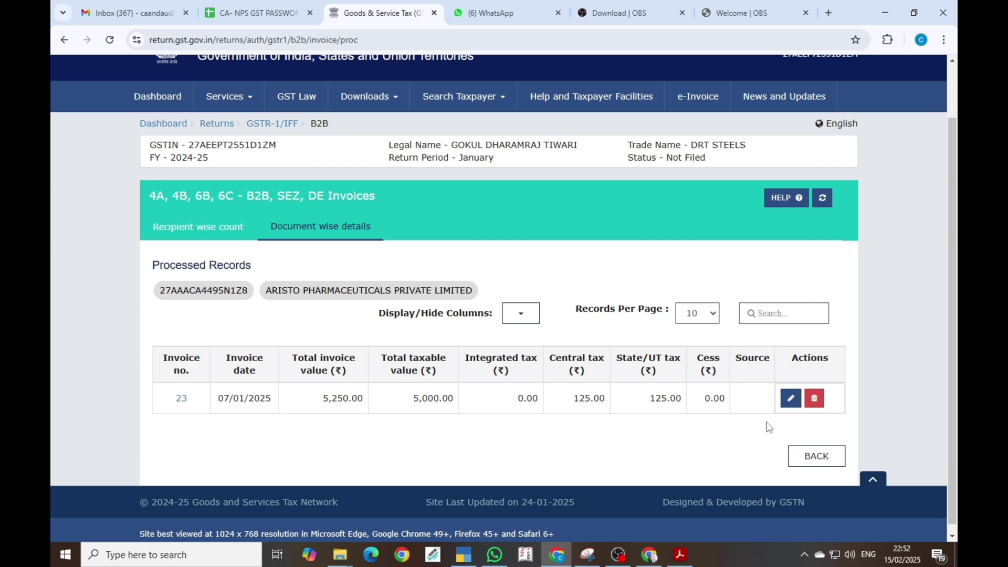
Examine the invoice details and tax breakdown of B2B invoice 23, and return to the GSTR-1 page without saving
{"action": "left_click", "coordinate": [792, 399]}
{"action": "scroll", "coordinate": [518, 399], "scroll_direction": "down", "scroll_amount": 6}
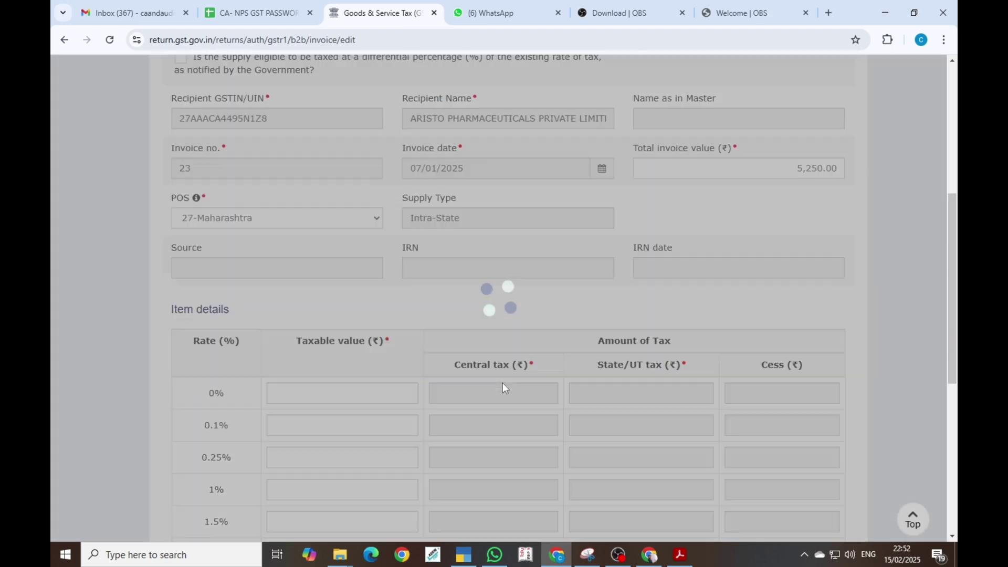
{"action": "scroll", "coordinate": [502, 383], "scroll_direction": "down", "scroll_amount": 7}
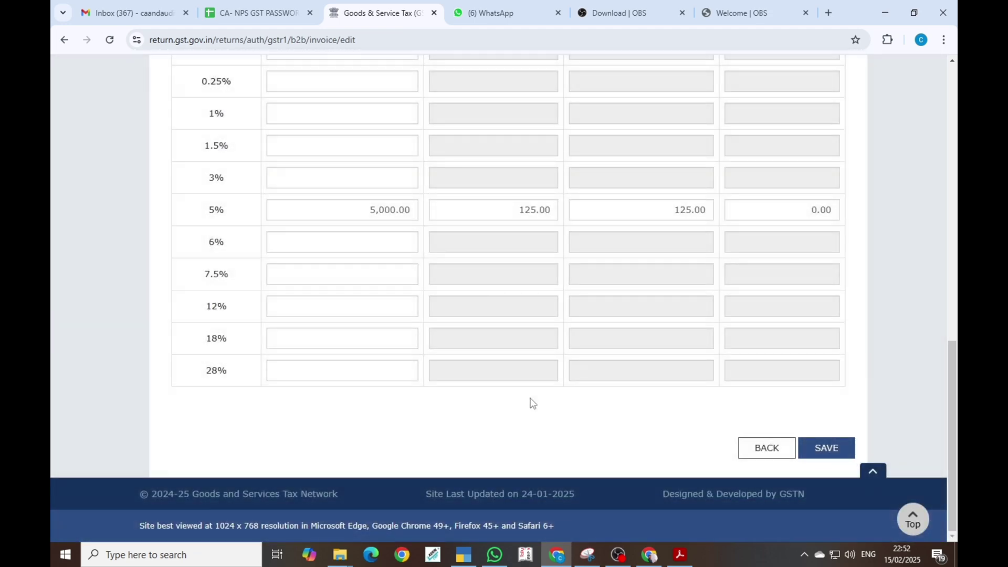
{"action": "scroll", "coordinate": [705, 238], "scroll_direction": "up", "scroll_amount": 7}
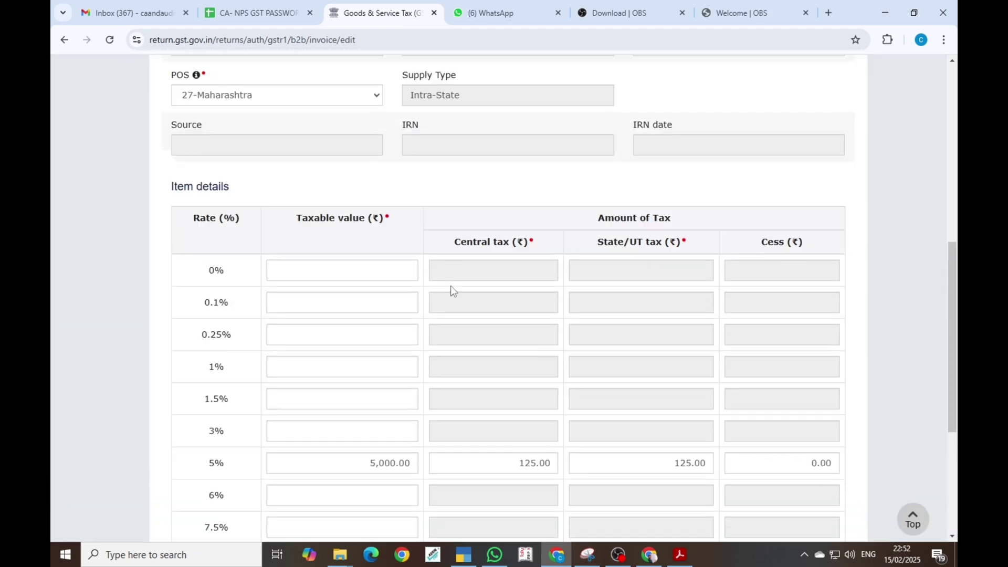
{"action": "scroll", "coordinate": [733, 174], "scroll_direction": "up", "scroll_amount": 3}
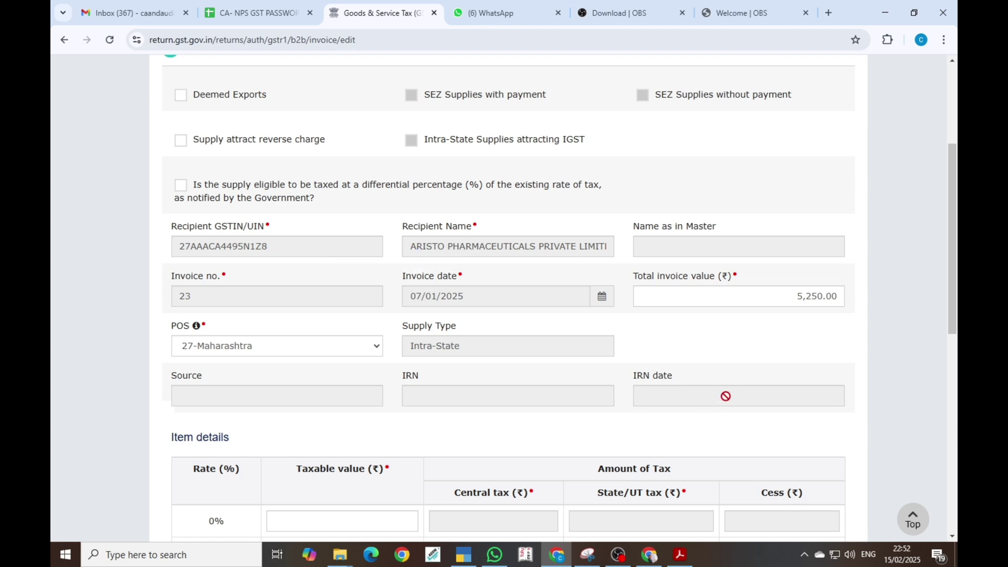
{"action": "scroll", "coordinate": [725, 396], "scroll_direction": "down", "scroll_amount": 10}
{"action": "left_click", "coordinate": [747, 448]}
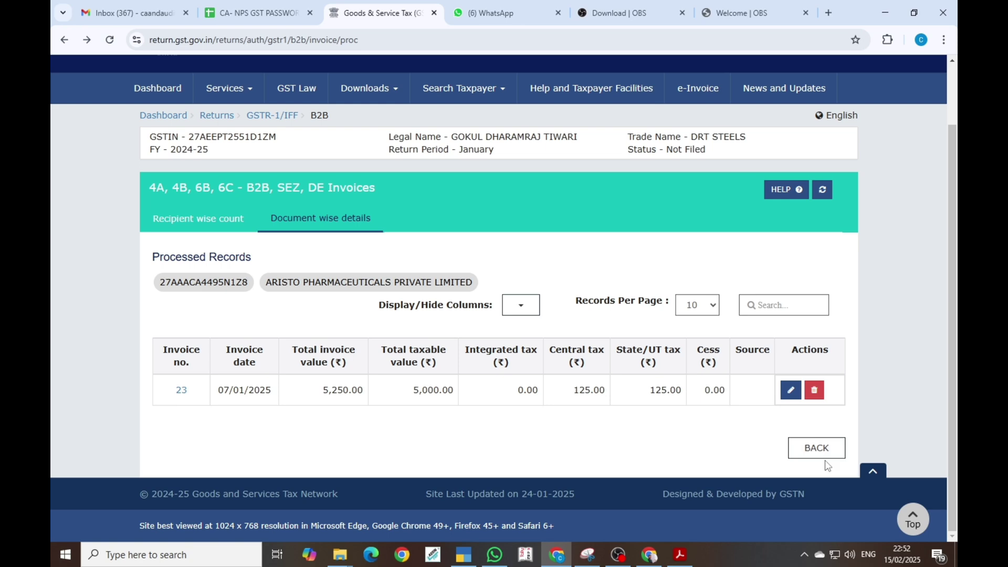
{"action": "left_click", "coordinate": [824, 458]}
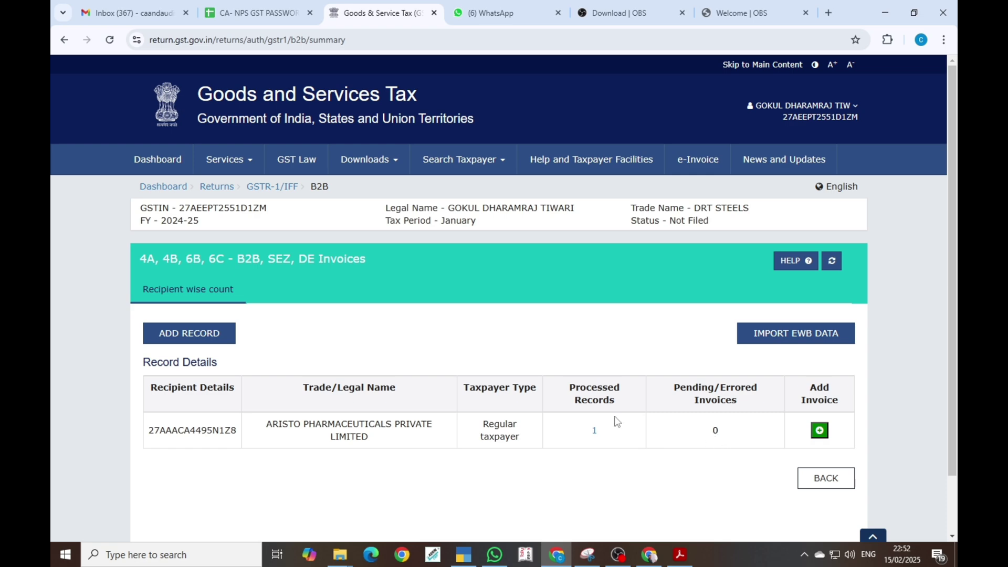
{"action": "left_click", "coordinate": [826, 478]}
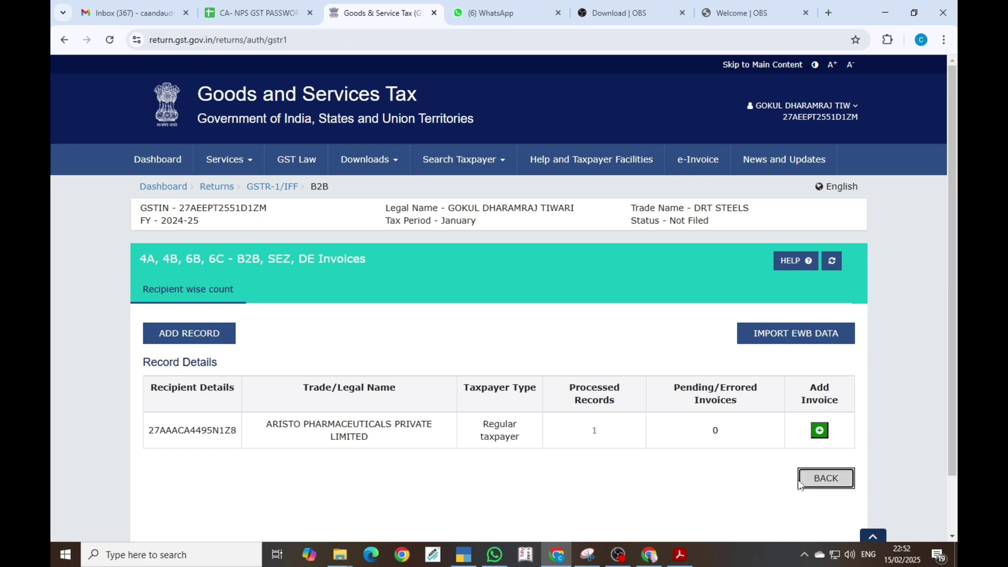
Start a new B2B invoice record in GSTR-1 and enter the recipient's GSTIN copied from BILL 23.pdf
{"action": "scroll", "coordinate": [718, 431], "scroll_direction": "down", "scroll_amount": 5}
{"action": "scroll", "coordinate": [624, 446], "scroll_direction": "up", "scroll_amount": 2}
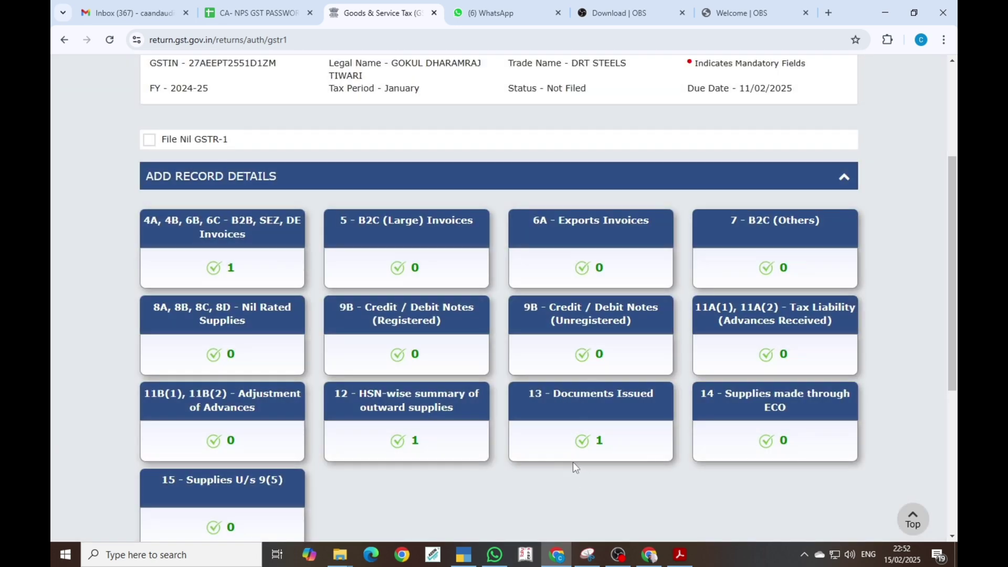
{"action": "left_click", "coordinate": [271, 269]}
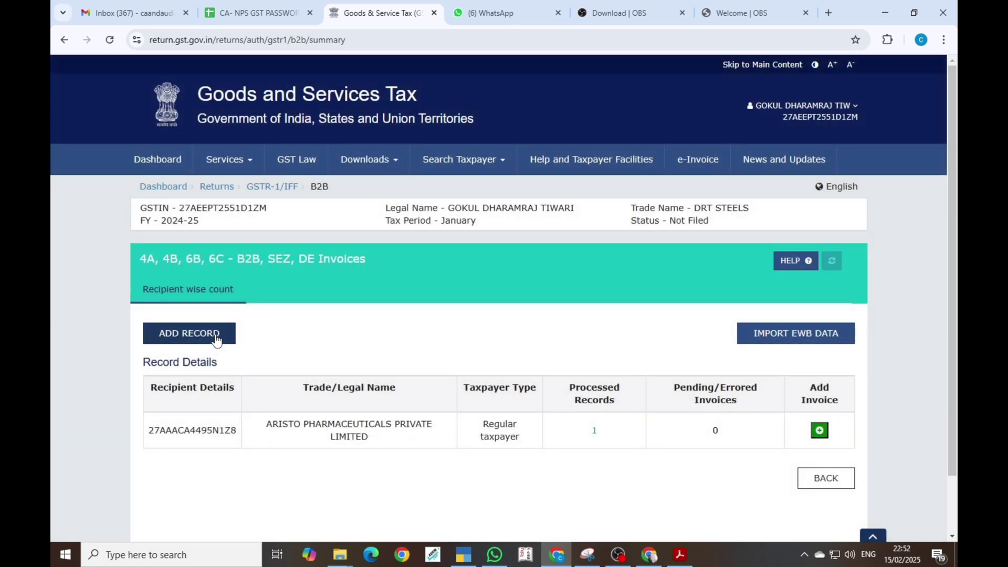
{"action": "left_click", "coordinate": [213, 339]}
{"action": "scroll", "coordinate": [399, 365], "scroll_direction": "down", "scroll_amount": 4}
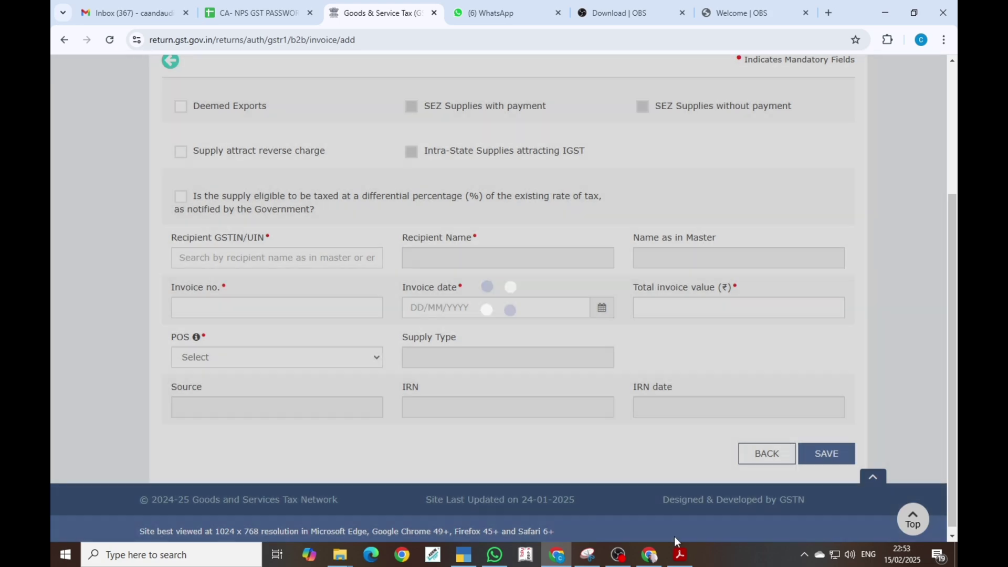
{"action": "left_click", "coordinate": [675, 546]}
{"action": "scroll", "coordinate": [444, 257], "scroll_direction": "up", "scroll_amount": 2}
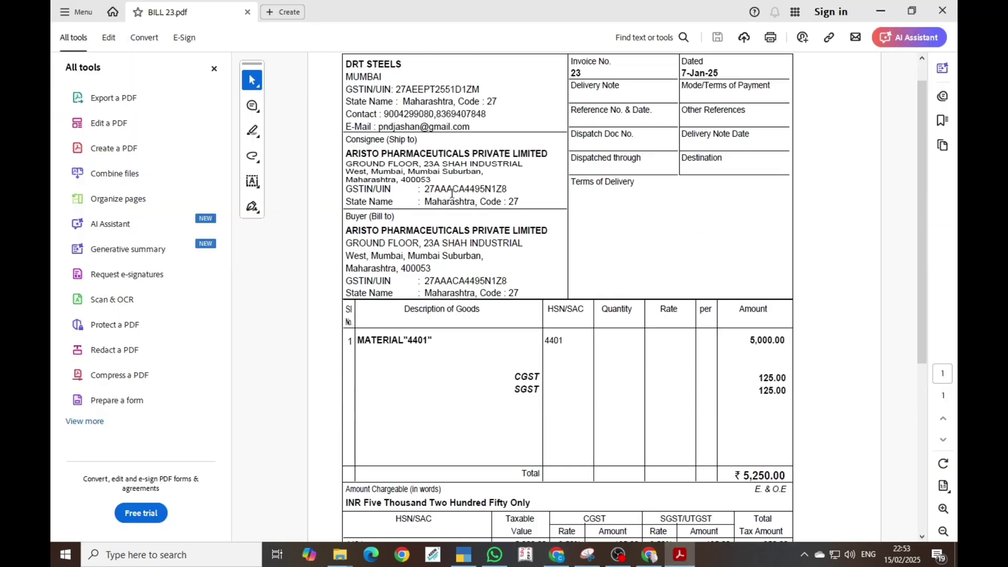
{"action": "double_click", "coordinate": [451, 190]}
{"action": "key", "text": "ctrl+c"}
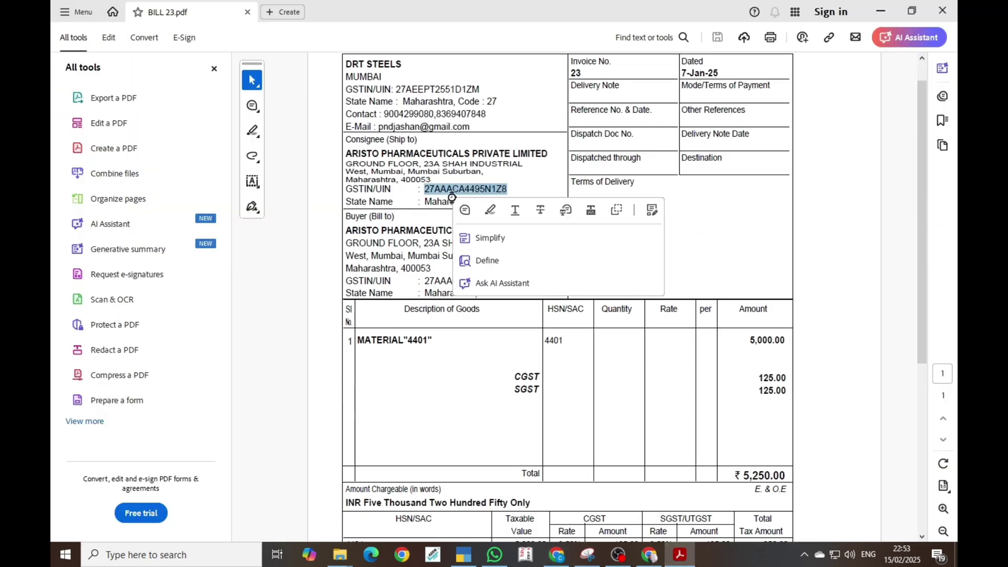
{"action": "key", "text": "alt+Tab"}
{"action": "left_click", "coordinate": [309, 254]}
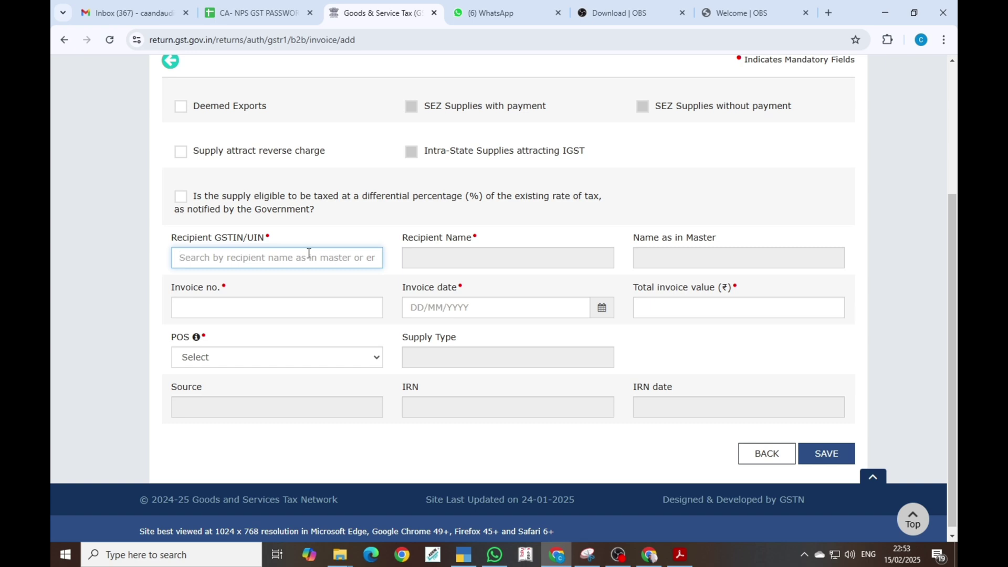
{"action": "key", "text": "ctrl+v"}
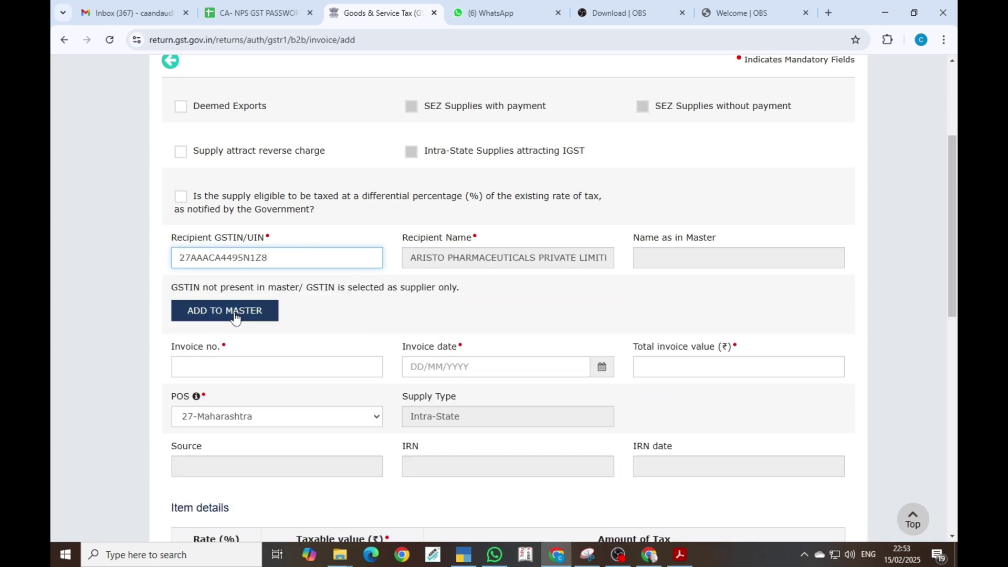
Add the recipient to the master using its trade name, ARISTO PHARMACEUTICALS PRIVATE LIMITED, and save it
{"action": "left_click", "coordinate": [234, 318]}
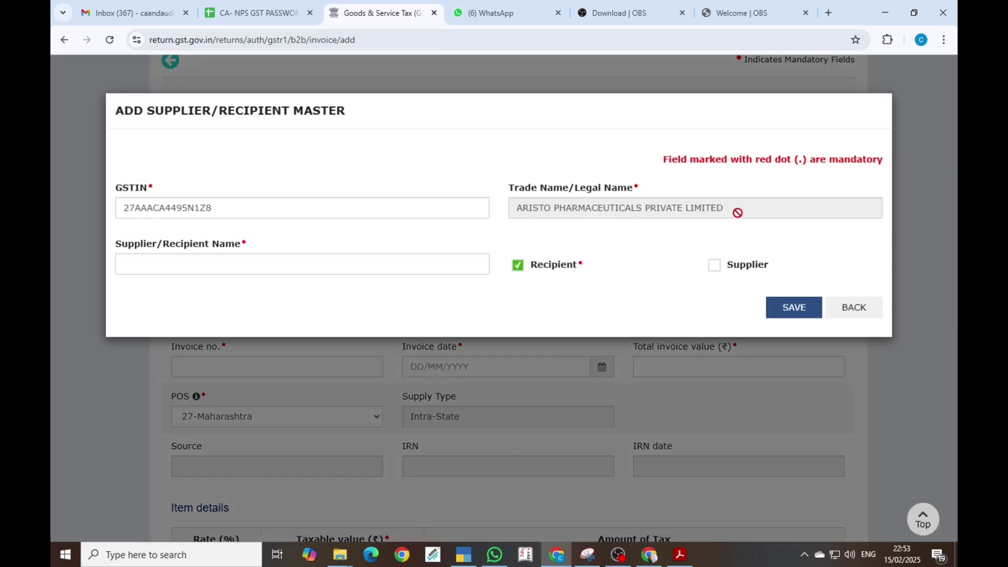
{"action": "left_click_drag", "start_coordinate": [736, 209], "coordinate": [501, 208]}
{"action": "key", "text": "ctrl+c"}
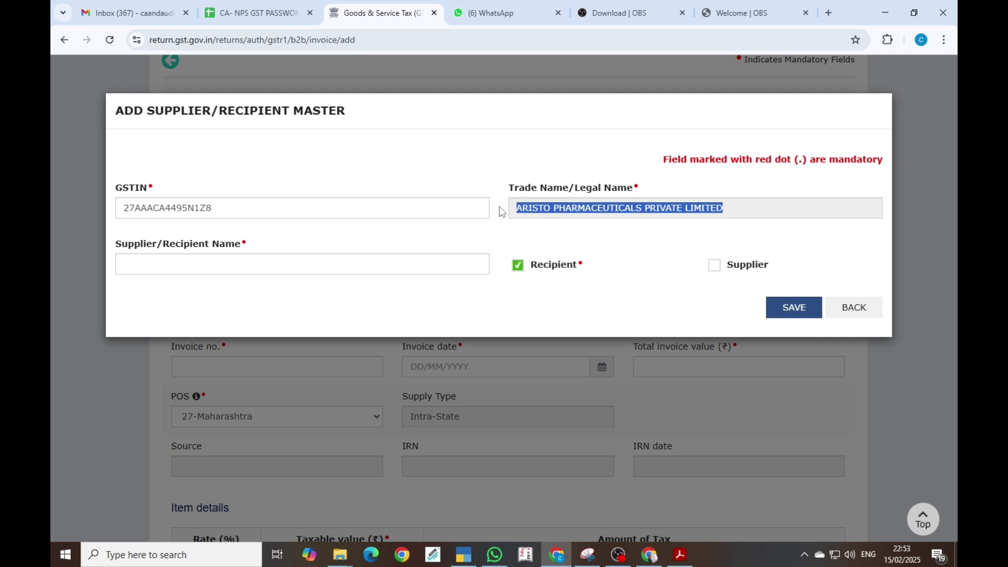
{"action": "left_click", "coordinate": [433, 259]}
{"action": "key", "text": "ctrl+v"}
{"action": "left_click", "coordinate": [798, 309]}
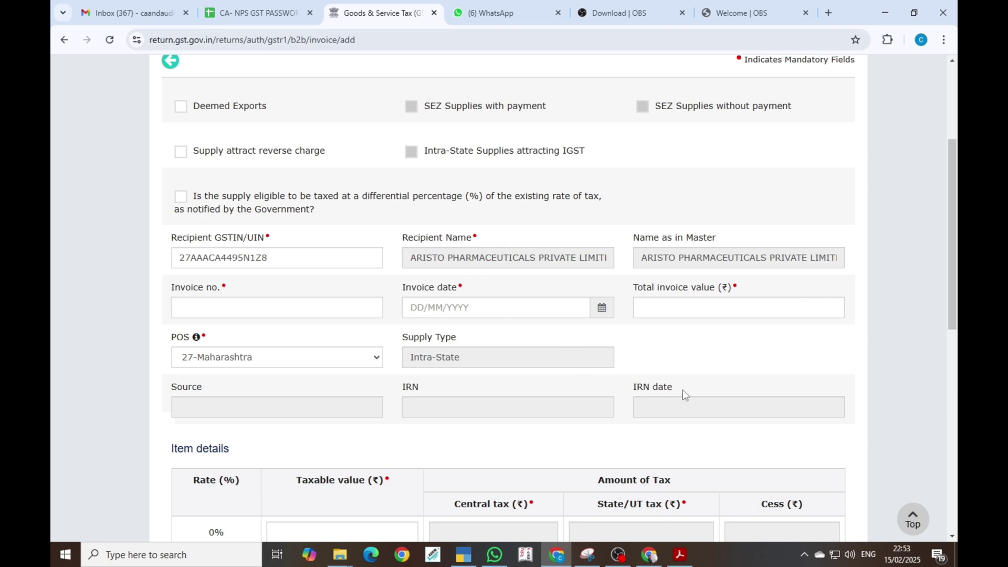
Enter invoice number 23, invoice date 07/01/2025 and a total invoice value of 5250, taken from the PDF bill
{"action": "left_click", "coordinate": [240, 307]}
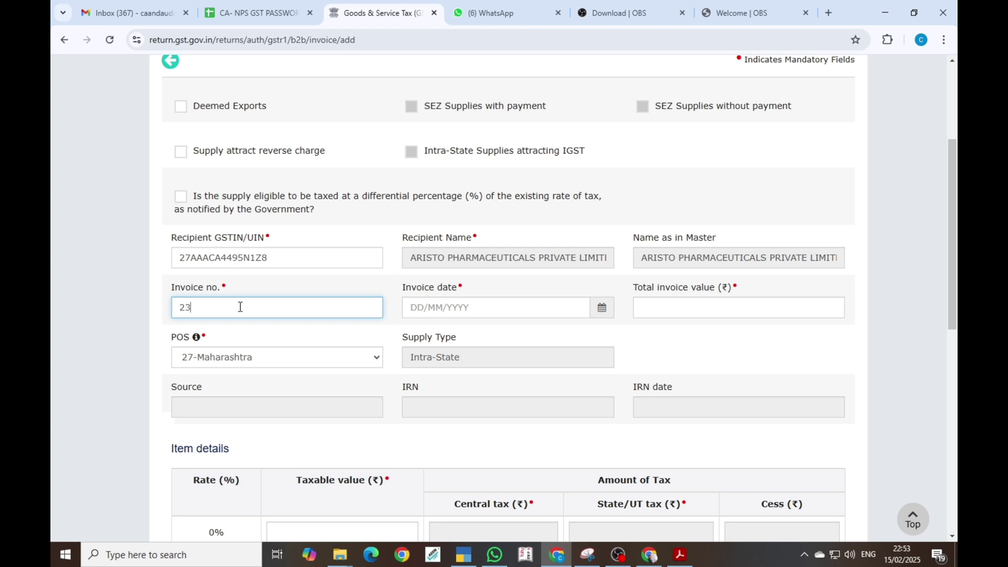
{"action": "left_click", "coordinate": [413, 308]}
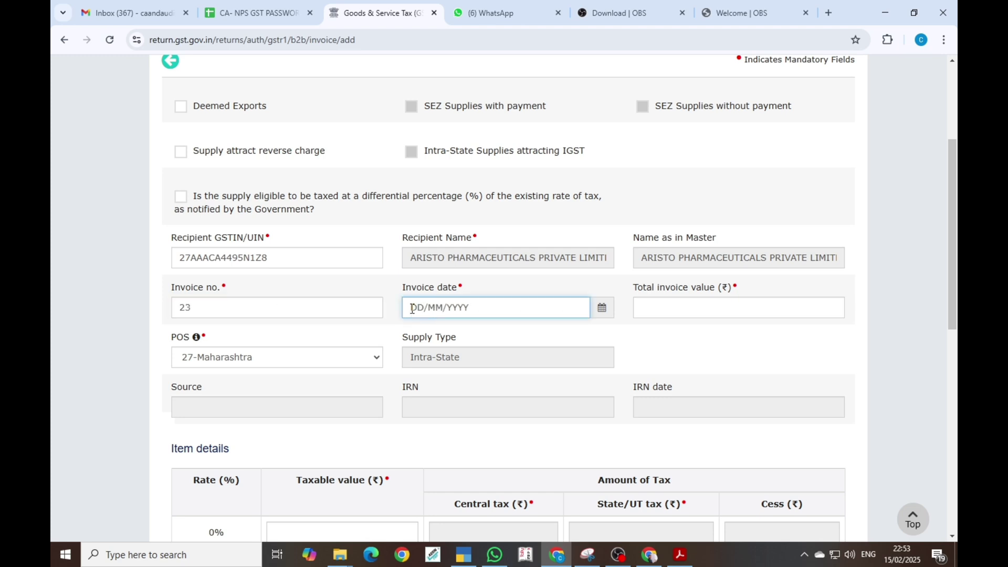
{"action": "type", "text": "07/01/2025"}
{"action": "left_click", "coordinate": [672, 315]}
{"action": "key", "text": "alt+Tab"}
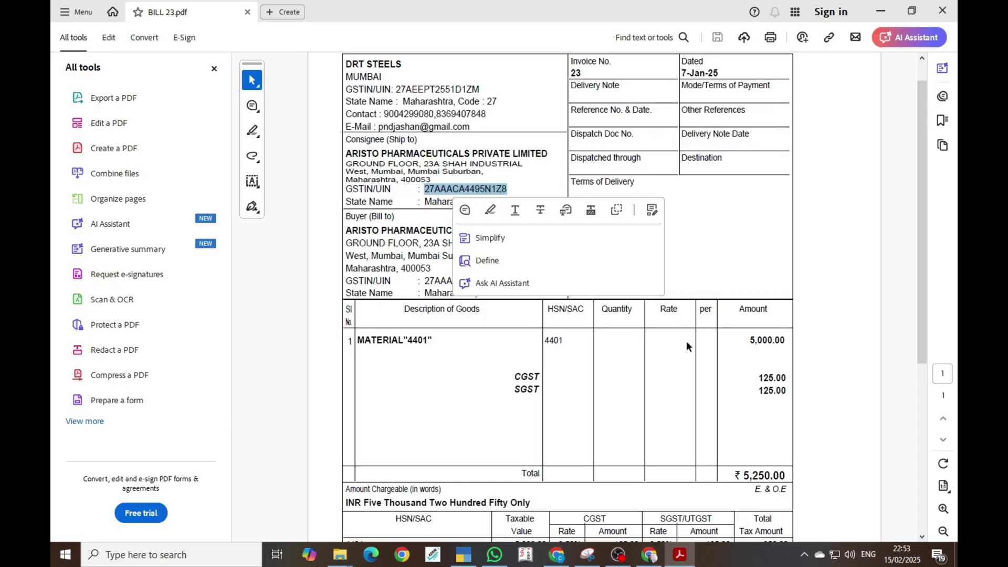
{"action": "key", "text": "alt+Tab"}
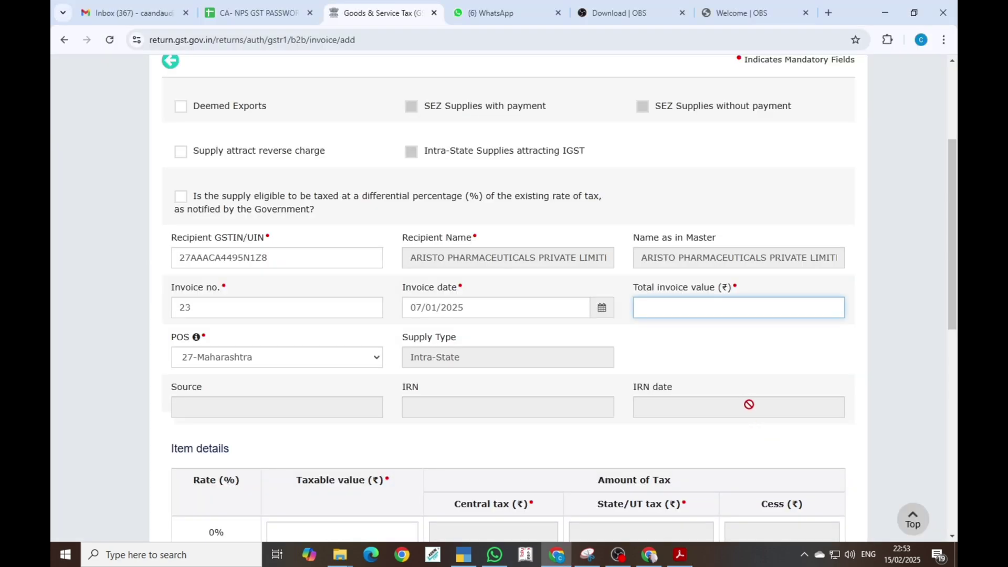
Enter a taxable value of 5000 at the 5% rate in the item details
{"action": "scroll", "coordinate": [361, 456], "scroll_direction": "down", "scroll_amount": 5}
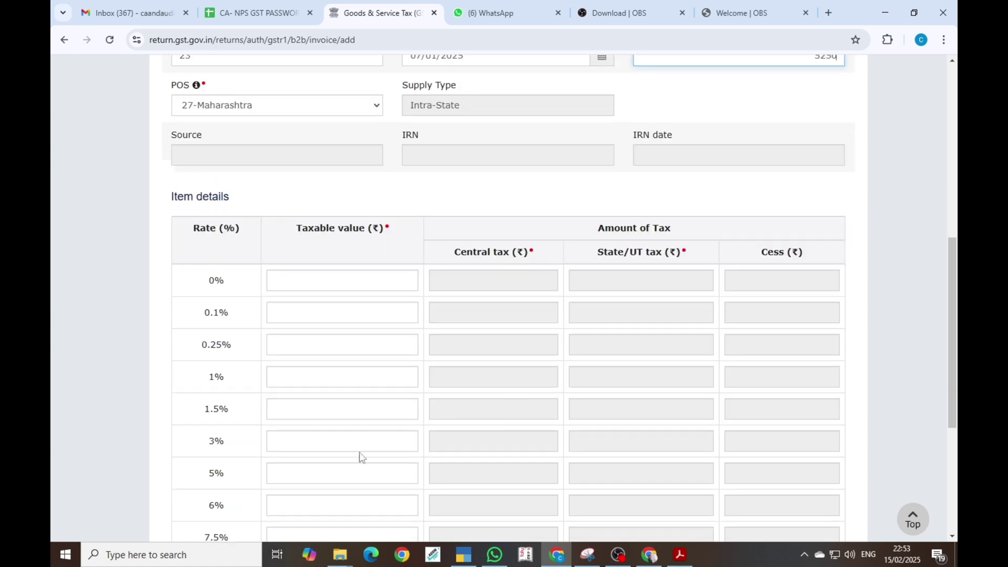
{"action": "left_click", "coordinate": [319, 406]}
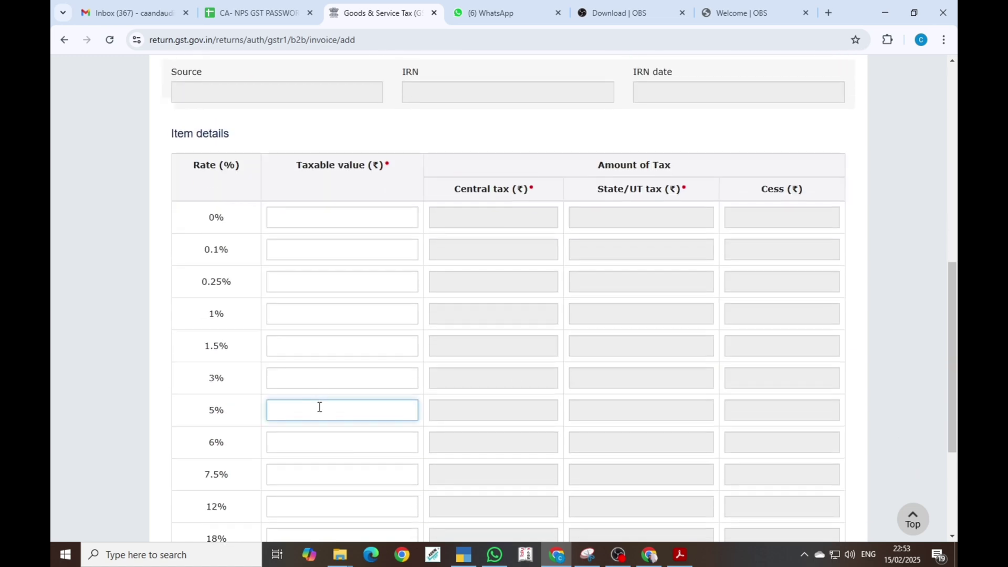
{"action": "type", "text": "5000"}
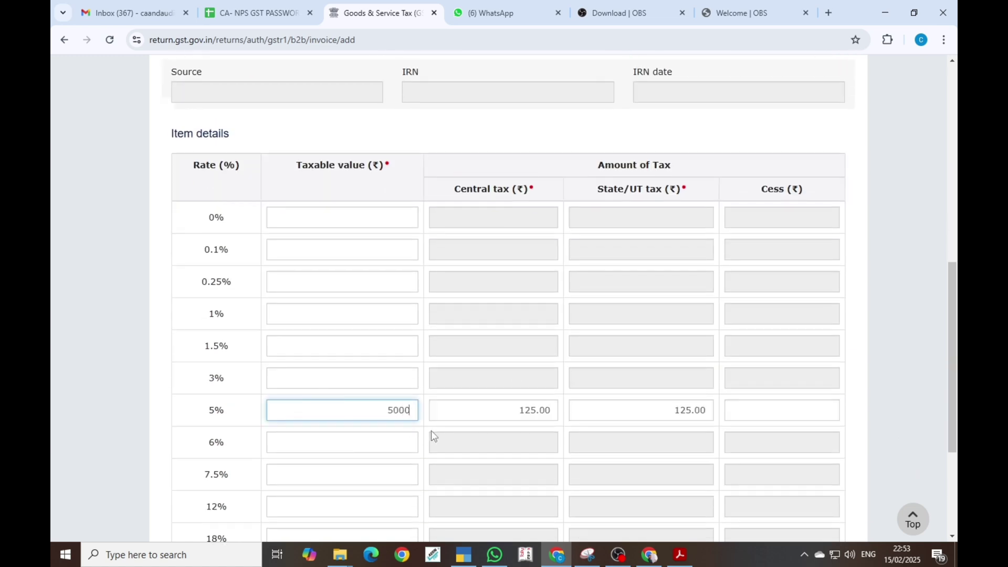
Review the filled-in invoice form, checking the recipient, date, total value and tax amounts
{"action": "scroll", "coordinate": [547, 429], "scroll_direction": "down", "scroll_amount": 4}
{"action": "scroll", "coordinate": [560, 413], "scroll_direction": "up", "scroll_amount": 7}
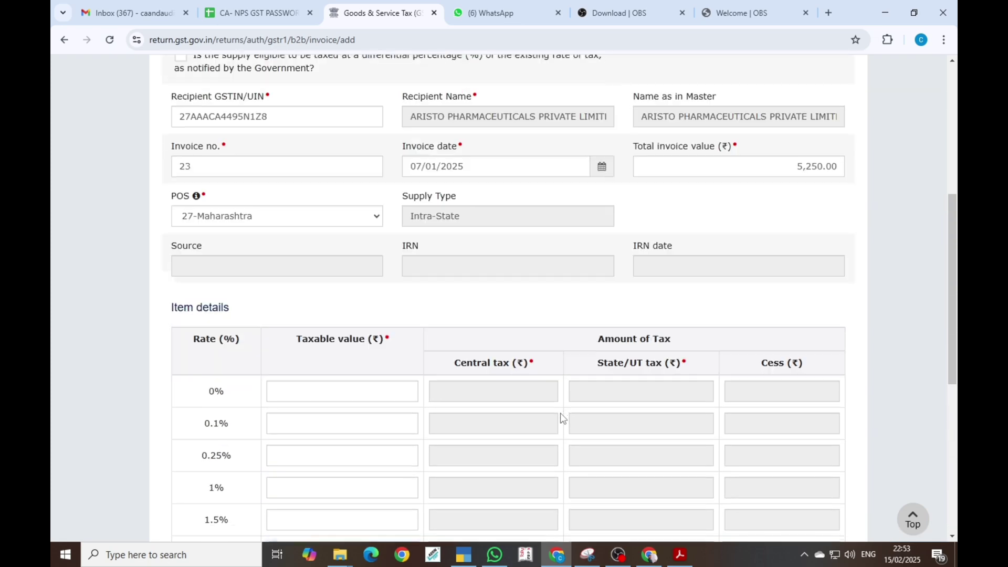
{"action": "scroll", "coordinate": [560, 412], "scroll_direction": "up", "scroll_amount": 5}
{"action": "scroll", "coordinate": [787, 293], "scroll_direction": "down", "scroll_amount": 3}
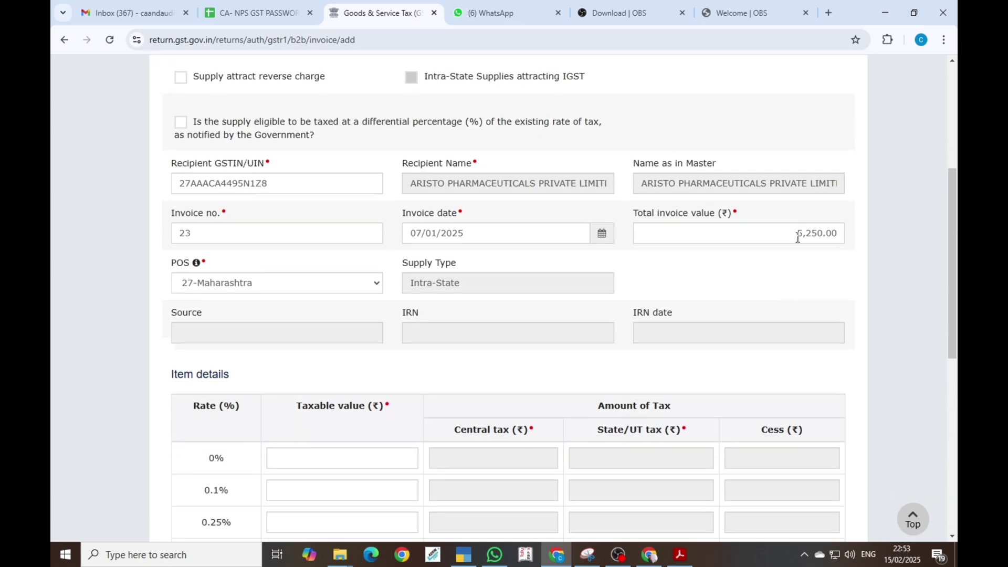
{"action": "scroll", "coordinate": [798, 238], "scroll_direction": "down", "scroll_amount": 7}
{"action": "scroll", "coordinate": [383, 234], "scroll_direction": "up", "scroll_amount": 10}
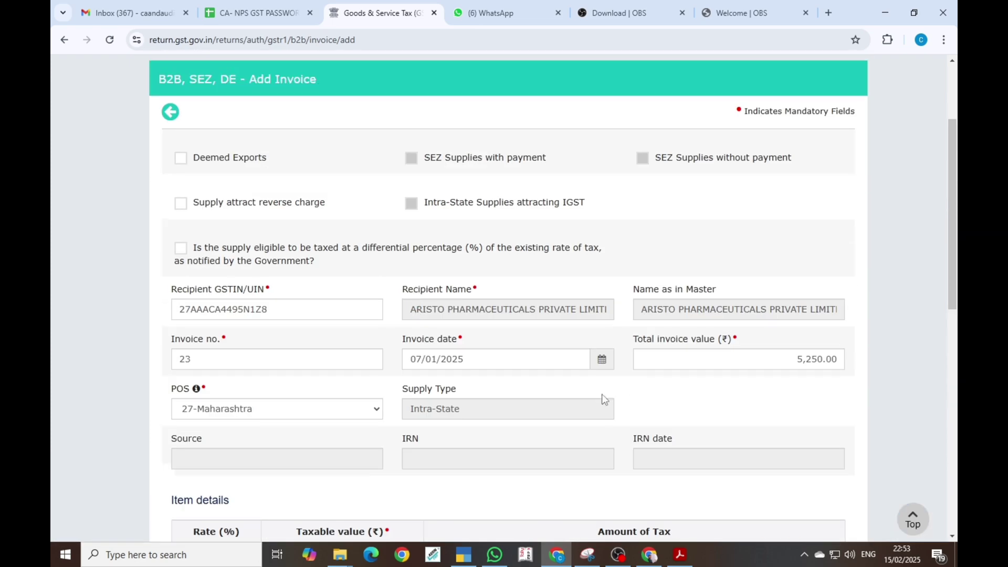
{"action": "scroll", "coordinate": [603, 408], "scroll_direction": "down", "scroll_amount": 10}
{"action": "scroll", "coordinate": [335, 242], "scroll_direction": "up", "scroll_amount": 5}
Change the invoice number of the new B2B record to 24
{"action": "scroll", "coordinate": [335, 242], "scroll_direction": "up", "scroll_amount": 3}
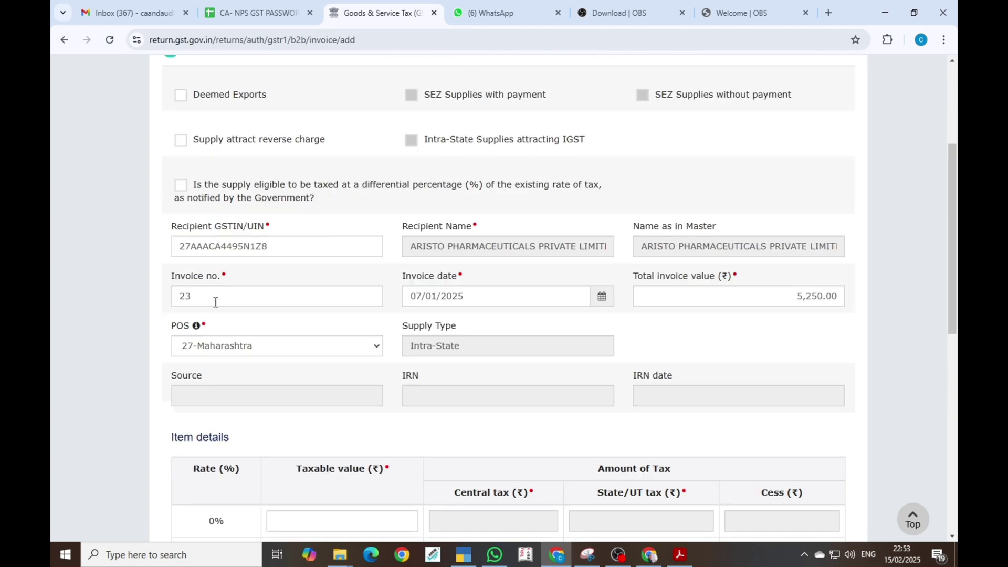
{"action": "left_click", "coordinate": [209, 297]}
{"action": "double_click", "coordinate": [209, 297]}
{"action": "type", "text": "2"}
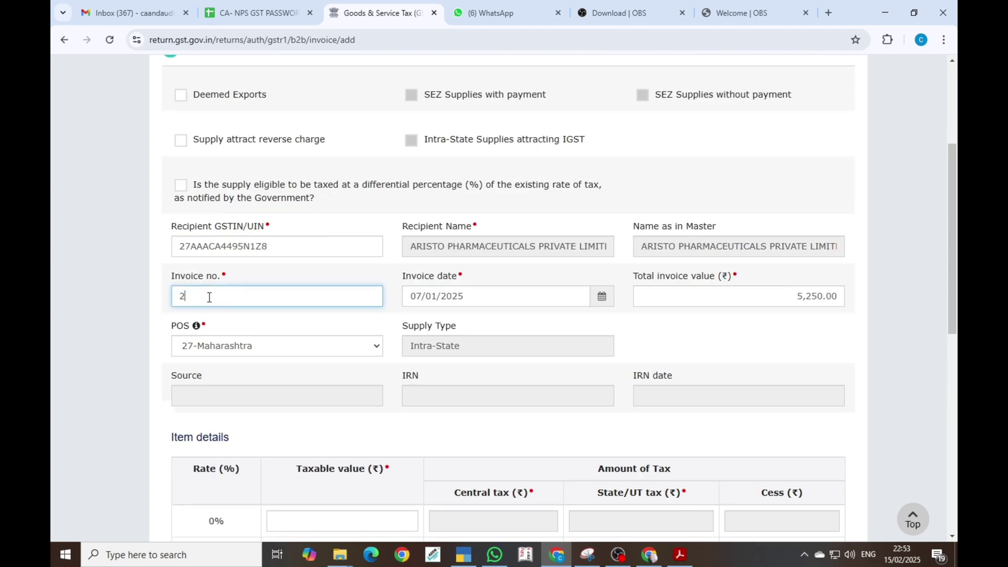
{"action": "scroll", "coordinate": [507, 356], "scroll_direction": "down", "scroll_amount": 9}
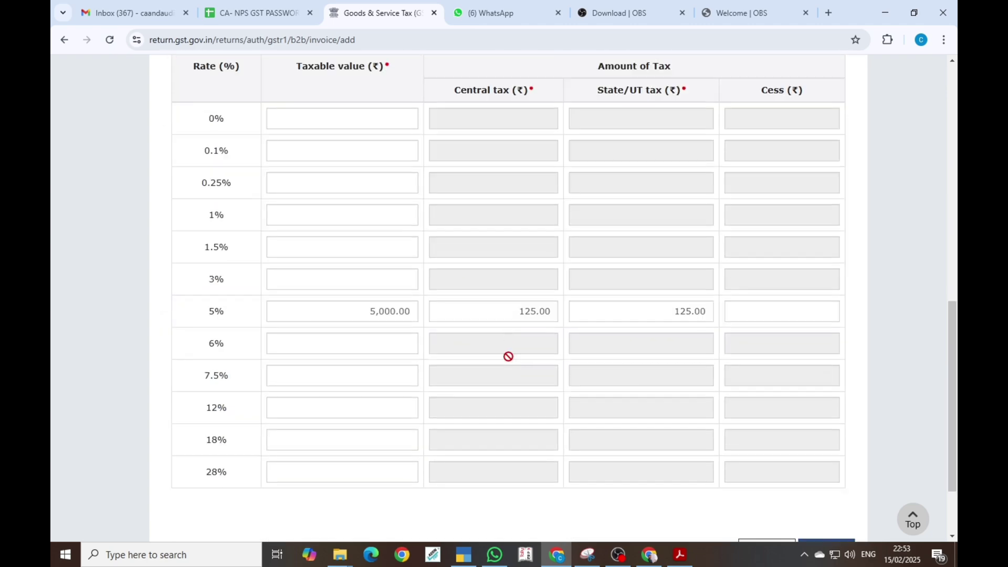
{"action": "left_click", "coordinate": [824, 449]}
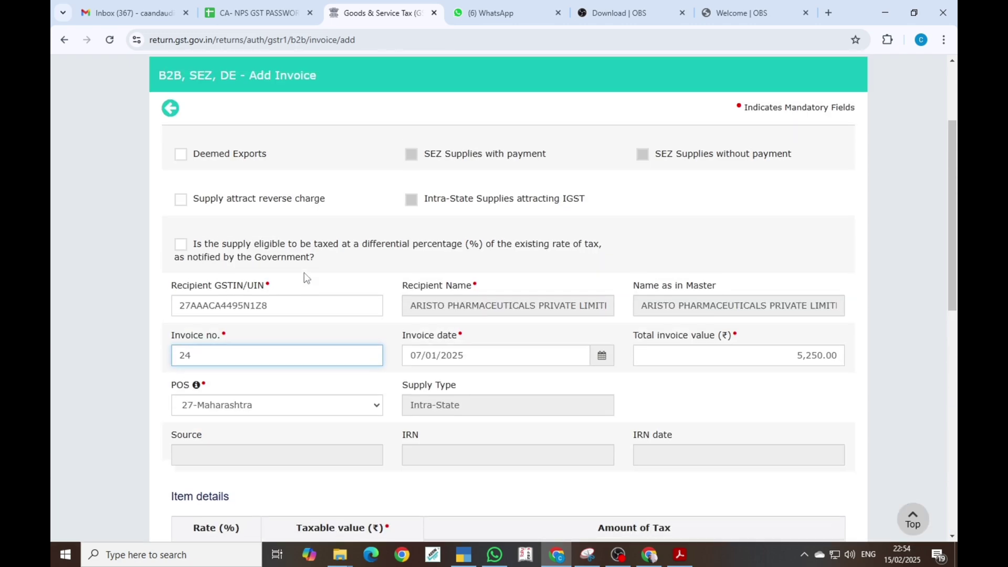
Set the invoice number back to 23 and try to save the B2B invoice
{"action": "scroll", "coordinate": [304, 275], "scroll_direction": "up", "scroll_amount": 2}
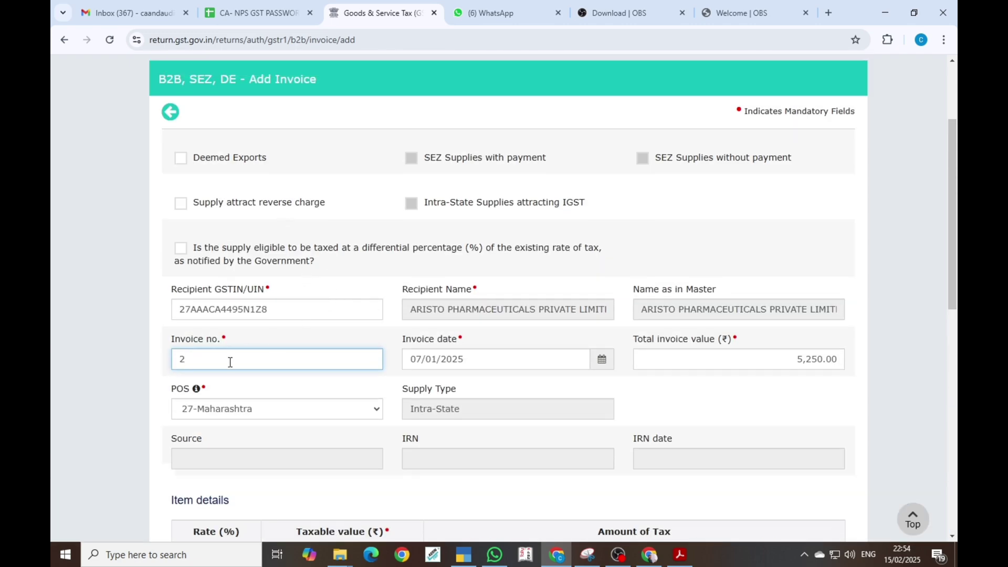
{"action": "scroll", "coordinate": [334, 359], "scroll_direction": "down", "scroll_amount": 6}
{"action": "scroll", "coordinate": [685, 452], "scroll_direction": "up", "scroll_amount": 5}
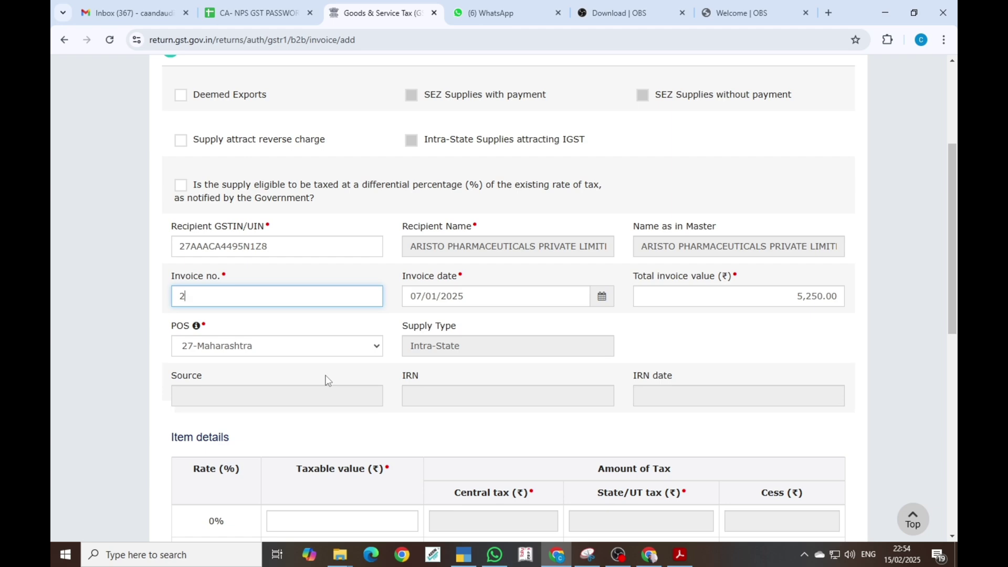
{"action": "scroll", "coordinate": [328, 380], "scroll_direction": "down", "scroll_amount": 8}
{"action": "left_click", "coordinate": [826, 445]}
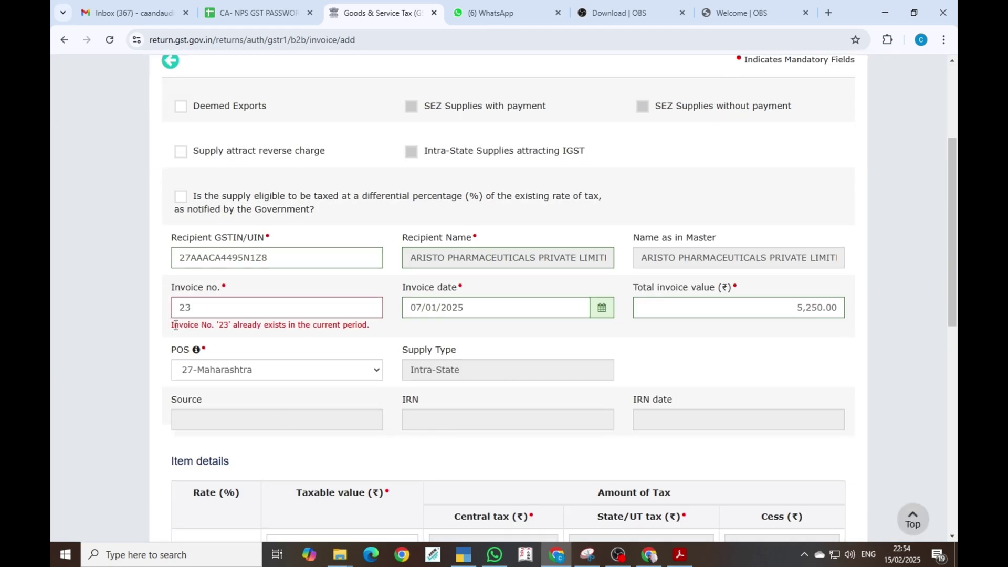
Replace the duplicate invoice number with 24 and save the B2B invoice
{"action": "left_click", "coordinate": [235, 309]}
{"action": "type", "text": "4"}
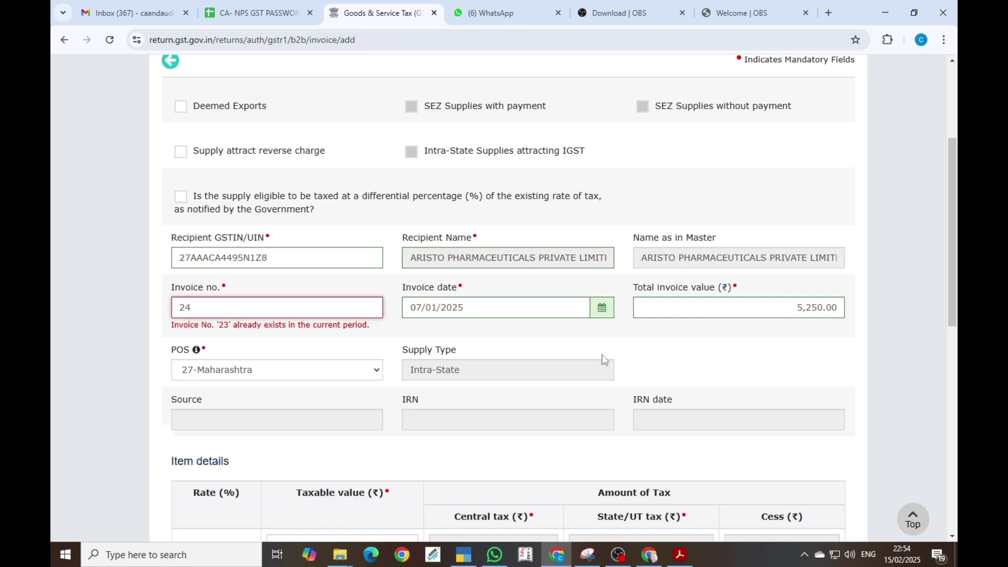
{"action": "scroll", "coordinate": [683, 392], "scroll_direction": "down", "scroll_amount": 10}
{"action": "left_click", "coordinate": [805, 448]}
{"action": "scroll", "coordinate": [470, 352], "scroll_direction": "down", "scroll_amount": 15}
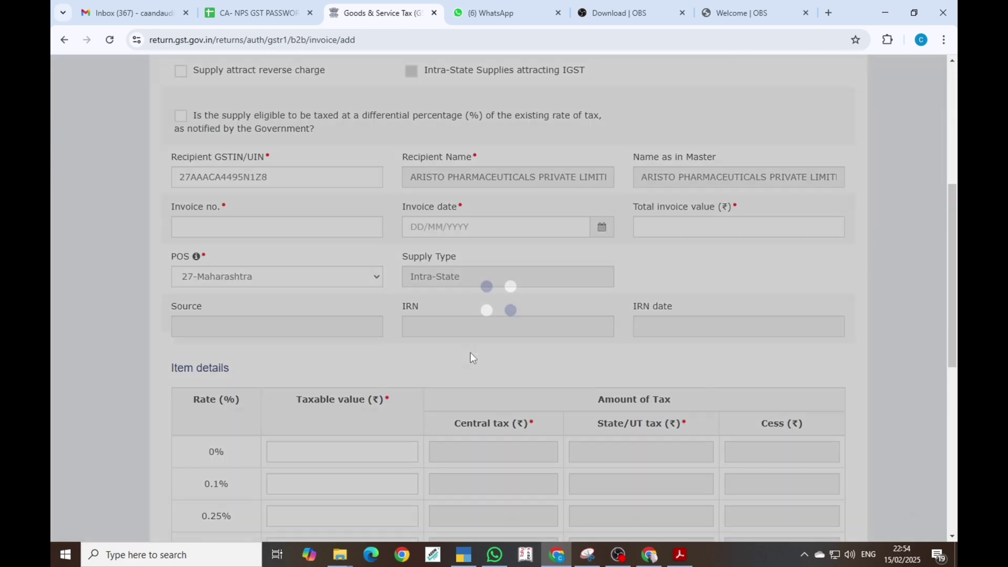
Return to the B2B summary, open ARISTO PHARMACEUTICALS PRIVATE LIMITED's processed records and delete invoice 24
{"action": "scroll", "coordinate": [626, 400], "scroll_direction": "up", "scroll_amount": 12}
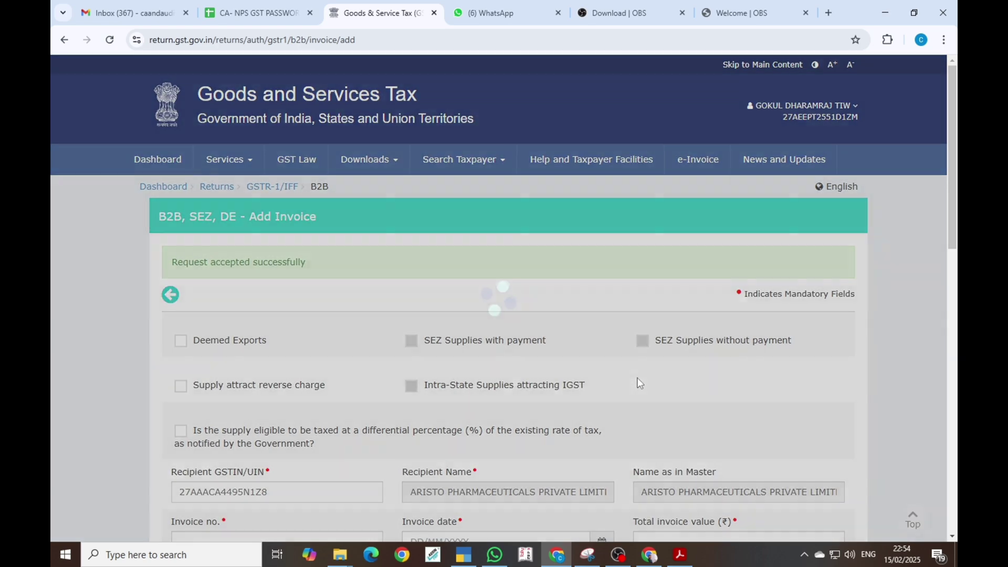
{"action": "scroll", "coordinate": [543, 357], "scroll_direction": "down", "scroll_amount": 15}
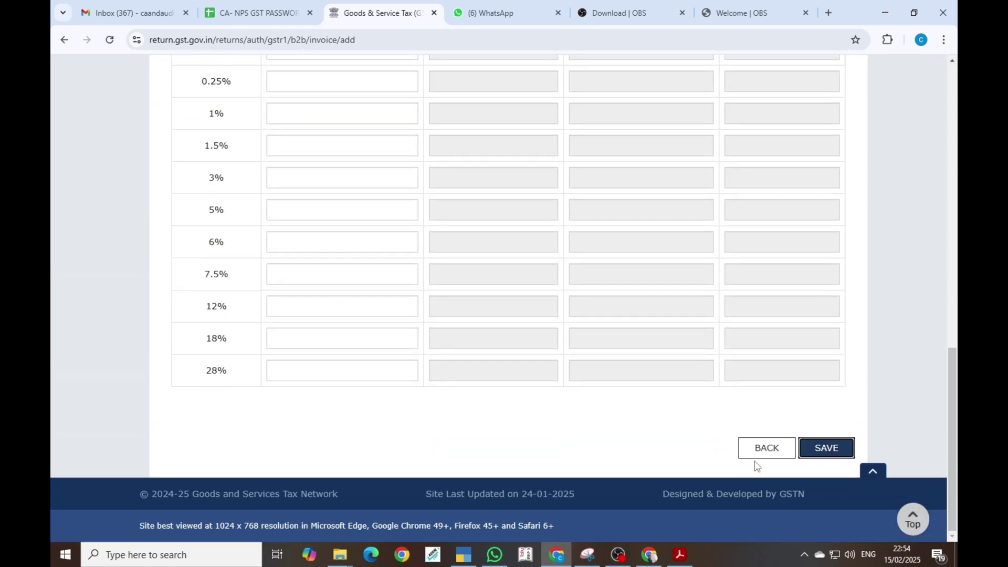
{"action": "left_click", "coordinate": [756, 455]}
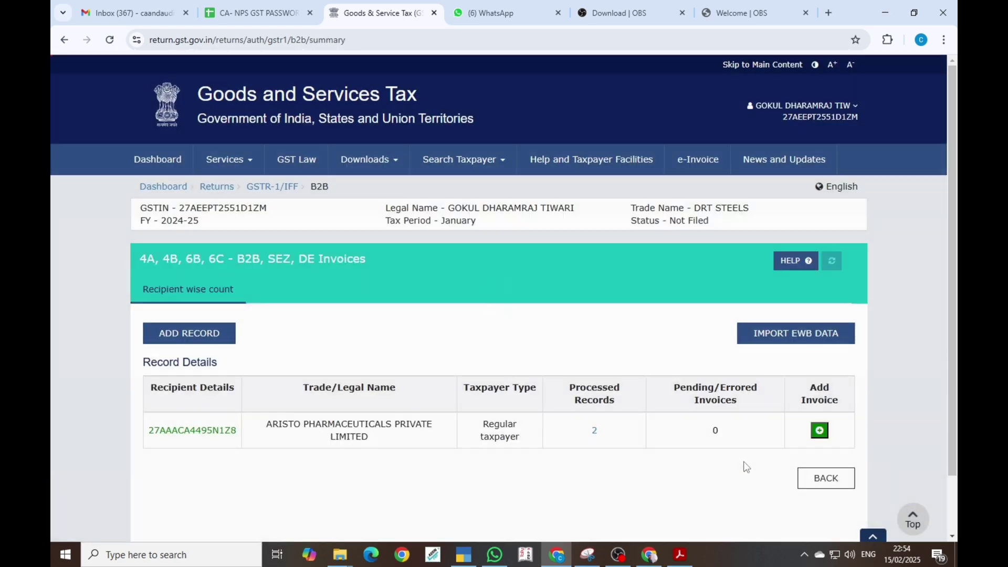
{"action": "scroll", "coordinate": [534, 410], "scroll_direction": "down", "scroll_amount": 2}
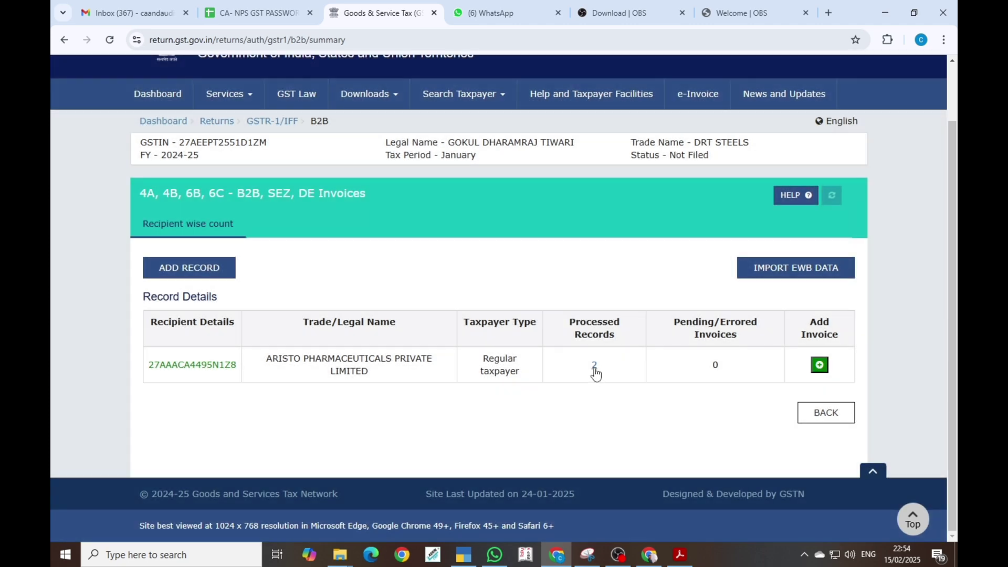
{"action": "left_click", "coordinate": [595, 368]}
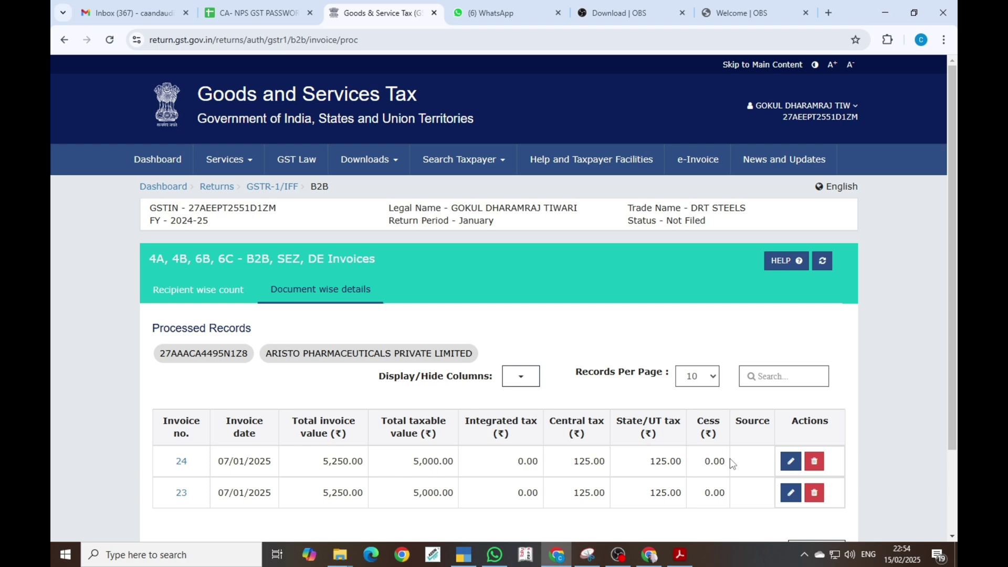
{"action": "left_click", "coordinate": [815, 463]}
{"action": "left_click", "coordinate": [539, 253]}
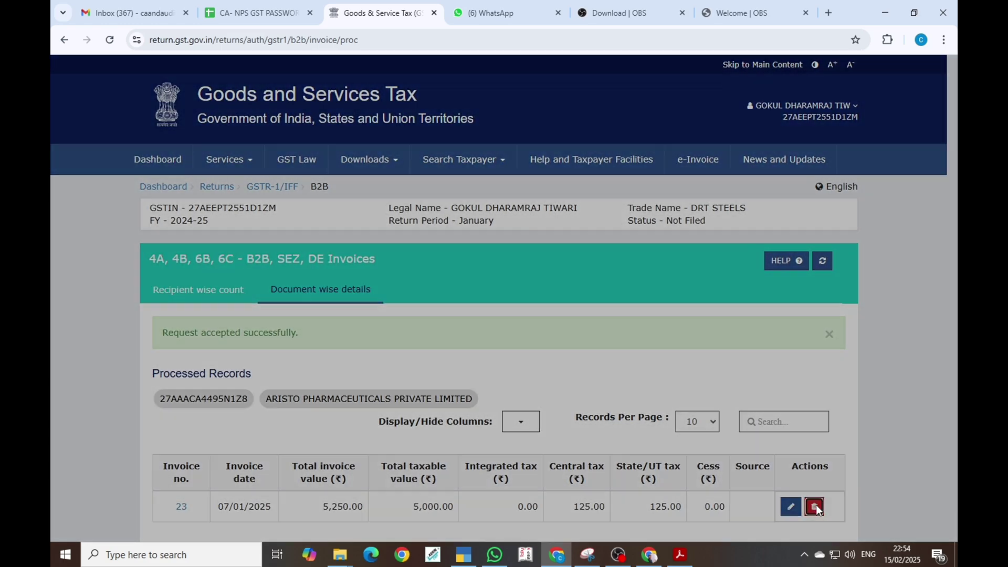
Delete invoice 23 from ARISTO PHARMACEUTICALS PRIVATE LIMITED's processed records, refresh the B2B records and return to the GSTR-1 overview
{"action": "left_click", "coordinate": [815, 506]}
{"action": "left_click", "coordinate": [536, 246]}
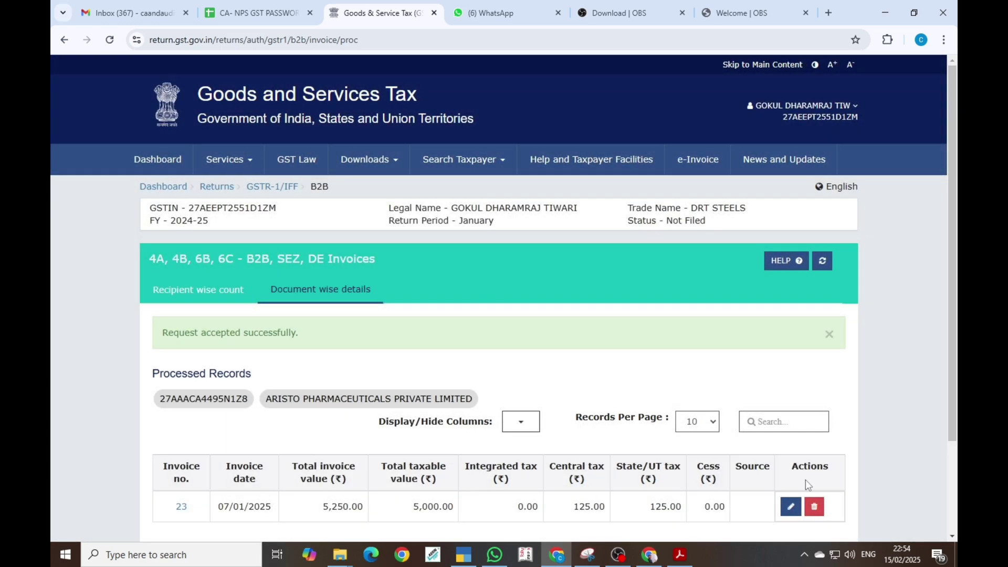
{"action": "scroll", "coordinate": [481, 442], "scroll_direction": "down", "scroll_amount": 3}
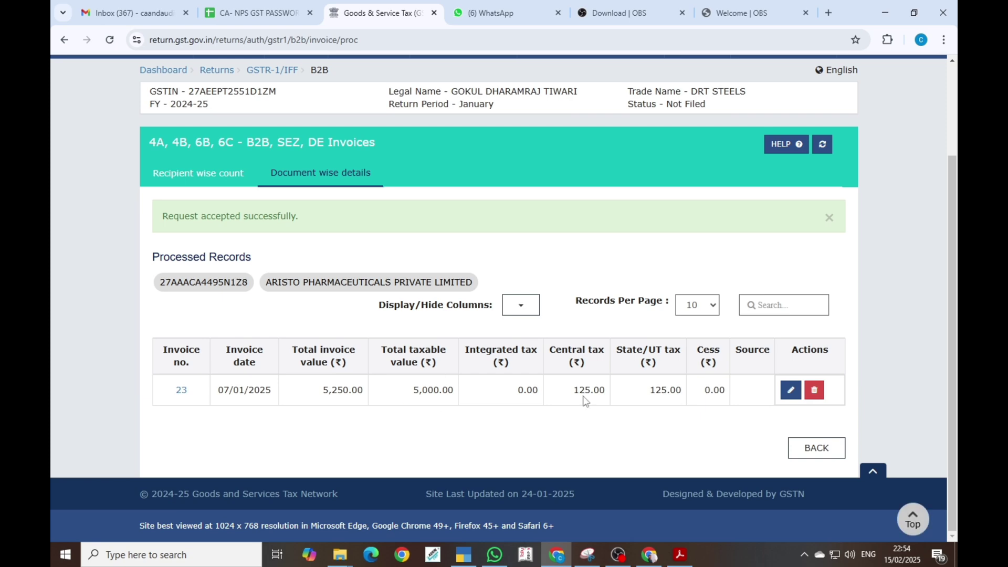
{"action": "left_click", "coordinate": [824, 152]}
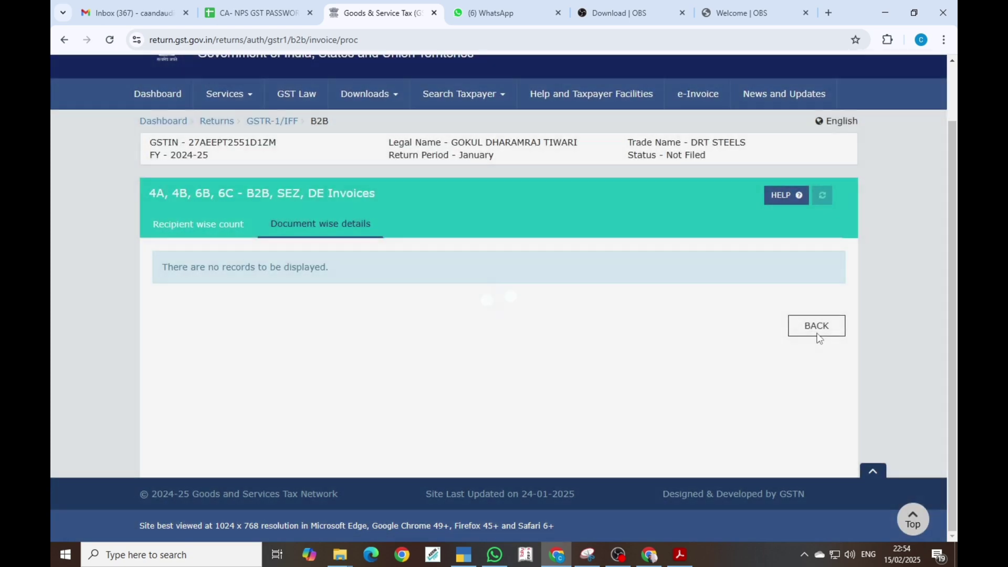
{"action": "left_click", "coordinate": [816, 327]}
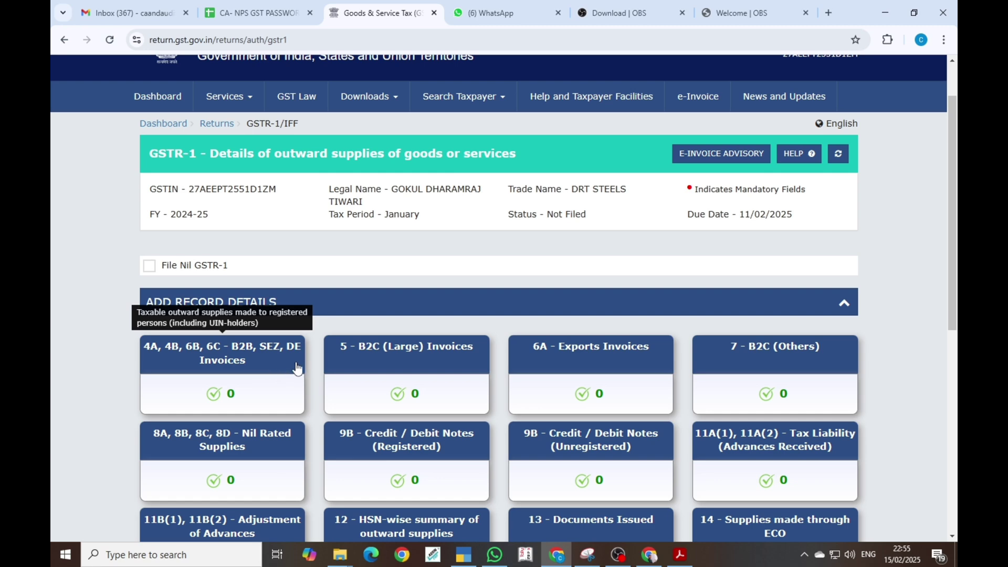
Generate the January GSTR-1 summary and refresh the return until it can proceed to filing
{"action": "scroll", "coordinate": [322, 392], "scroll_direction": "down", "scroll_amount": 6}
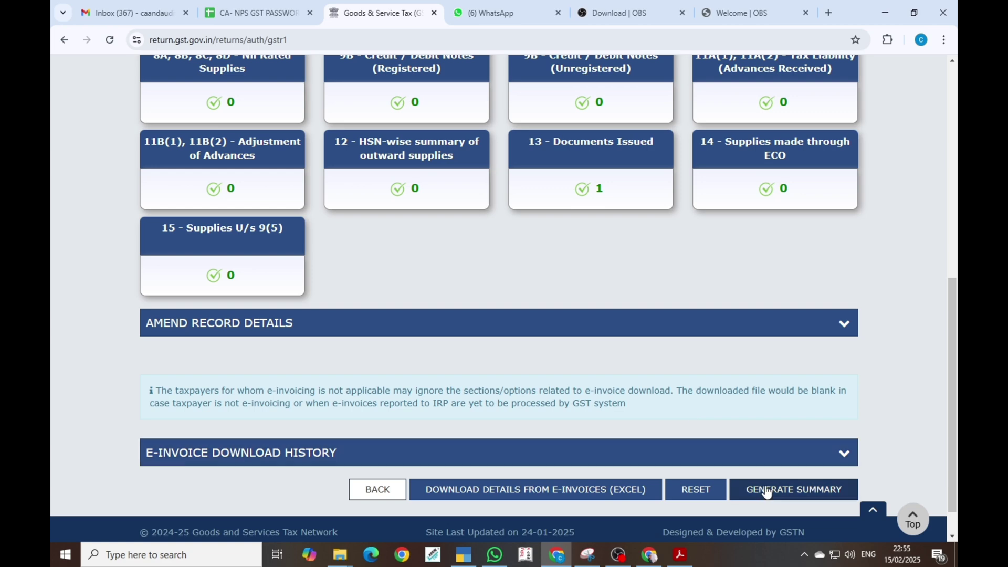
{"action": "left_click", "coordinate": [796, 489]}
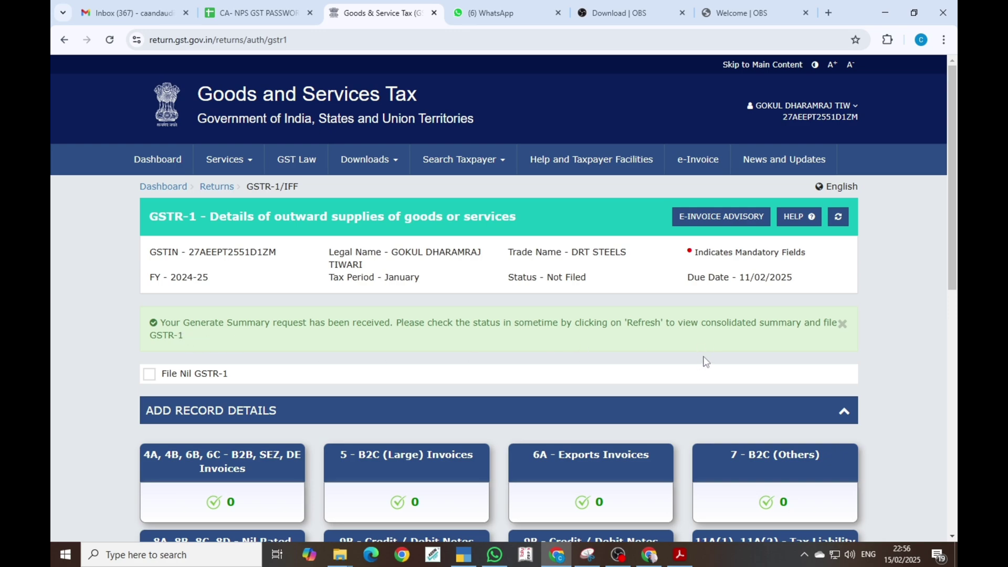
{"action": "scroll", "coordinate": [700, 365], "scroll_direction": "down", "scroll_amount": 10}
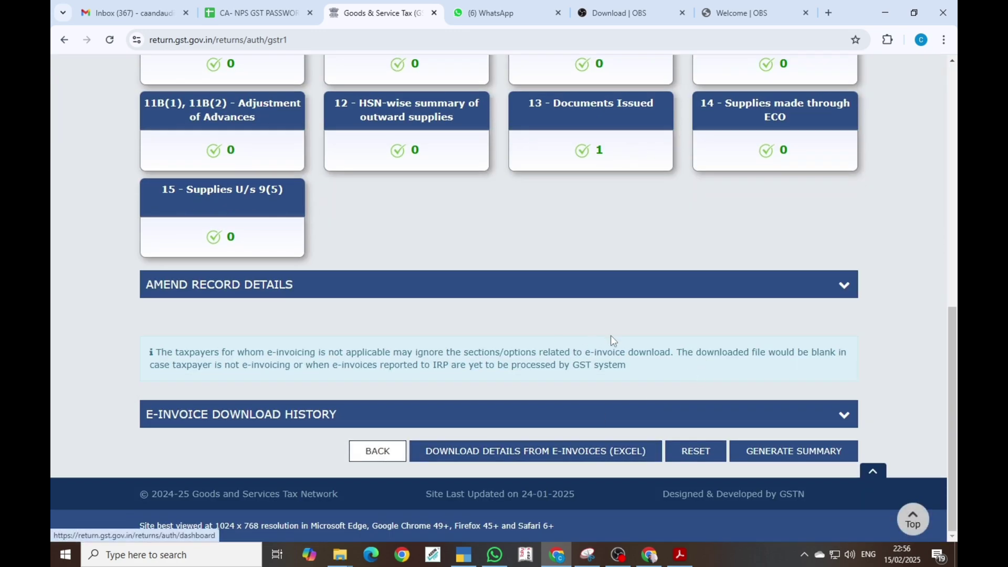
{"action": "scroll", "coordinate": [610, 335], "scroll_direction": "up", "scroll_amount": 10}
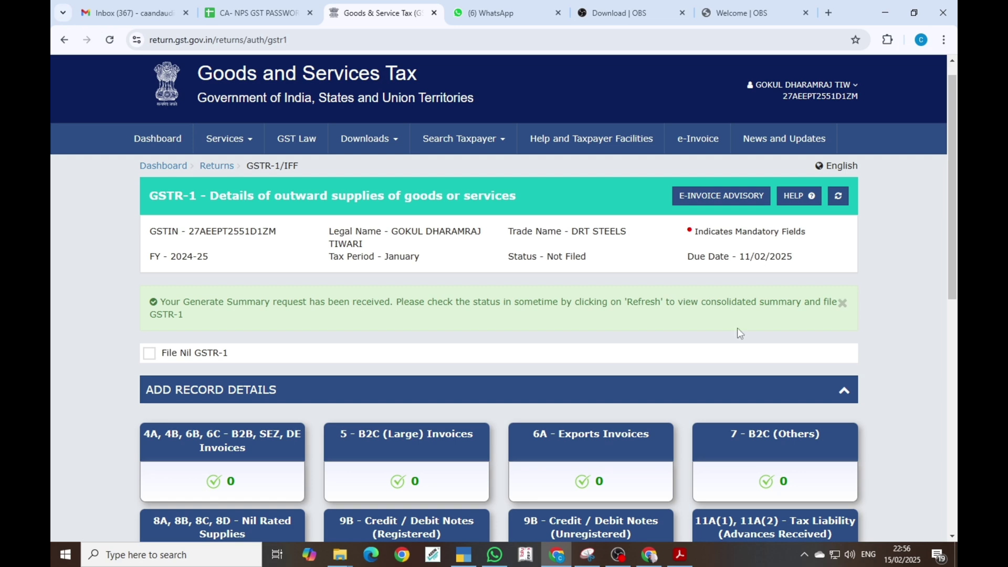
{"action": "left_click", "coordinate": [843, 203]}
{"action": "scroll", "coordinate": [830, 238], "scroll_direction": "down", "scroll_amount": 10}
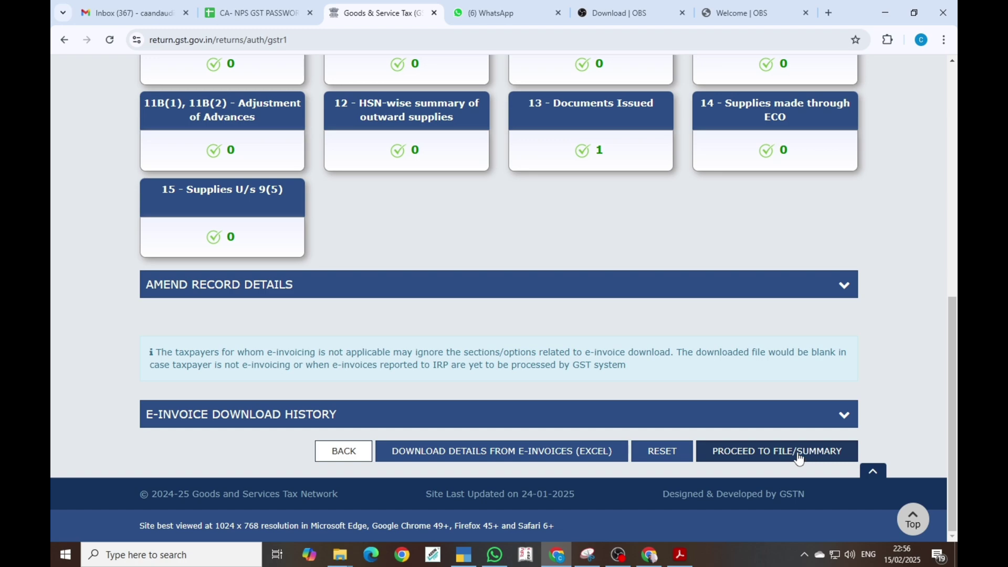
Open the consolidated GSTR-1 summary, review it down to the total liability and proceed to file the statement
{"action": "left_click", "coordinate": [804, 452]}
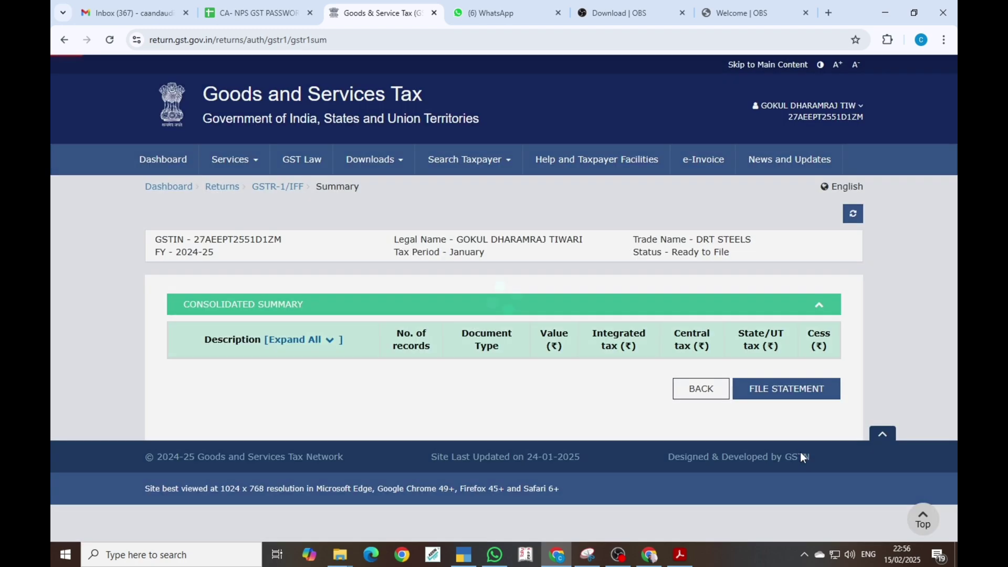
{"action": "scroll", "coordinate": [555, 366], "scroll_direction": "down", "scroll_amount": 8}
{"action": "scroll", "coordinate": [556, 366], "scroll_direction": "down", "scroll_amount": 20}
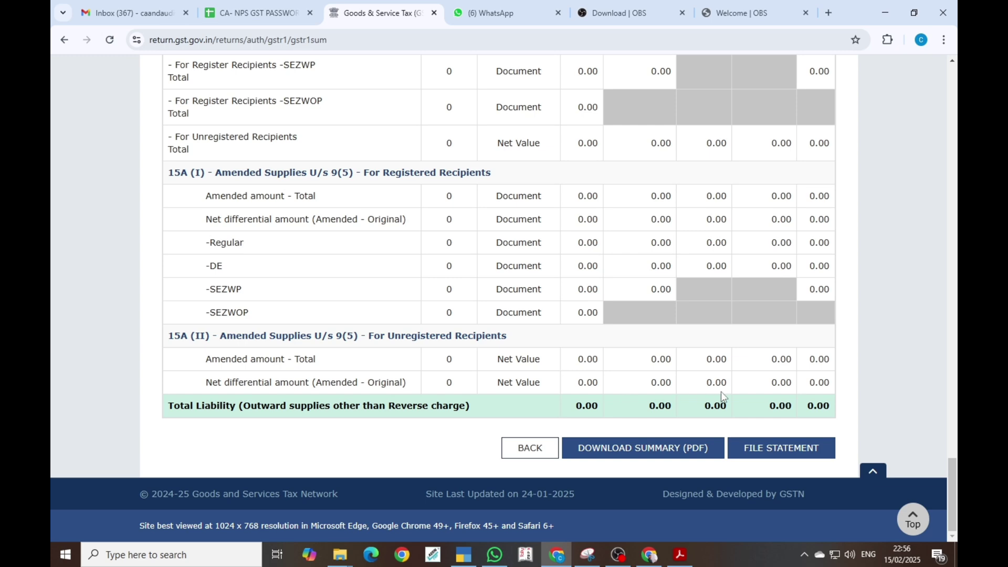
{"action": "left_click", "coordinate": [757, 450]}
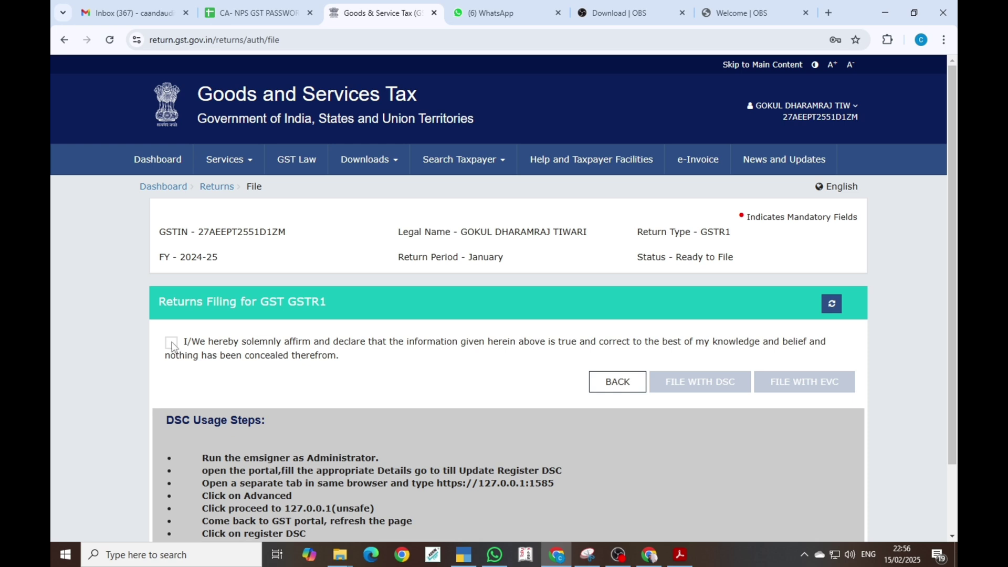
Accept the GSTR-1 filing declaration and choose the taxpayer as authorised signatory
{"action": "left_click", "coordinate": [170, 344]}
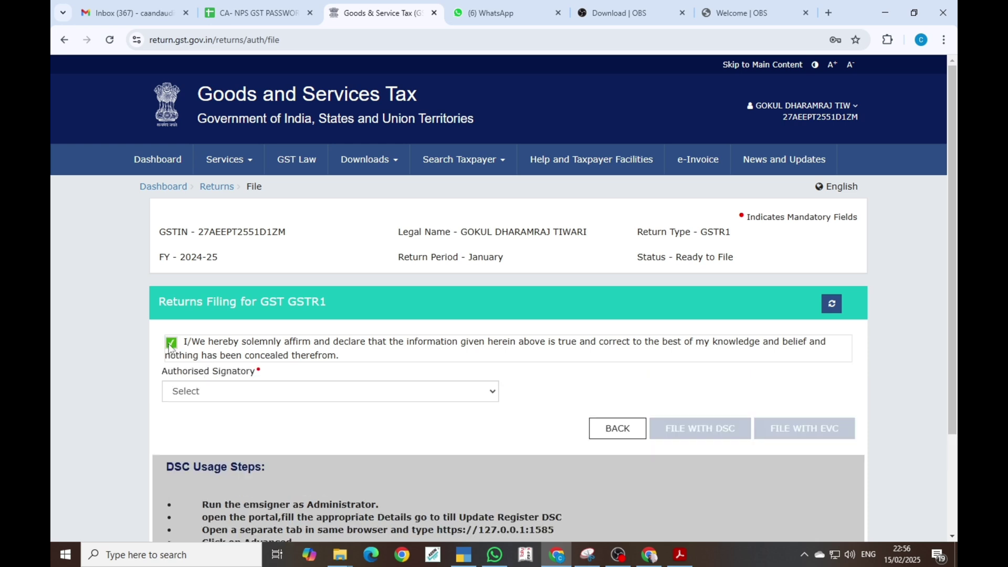
{"action": "left_click", "coordinate": [188, 396]}
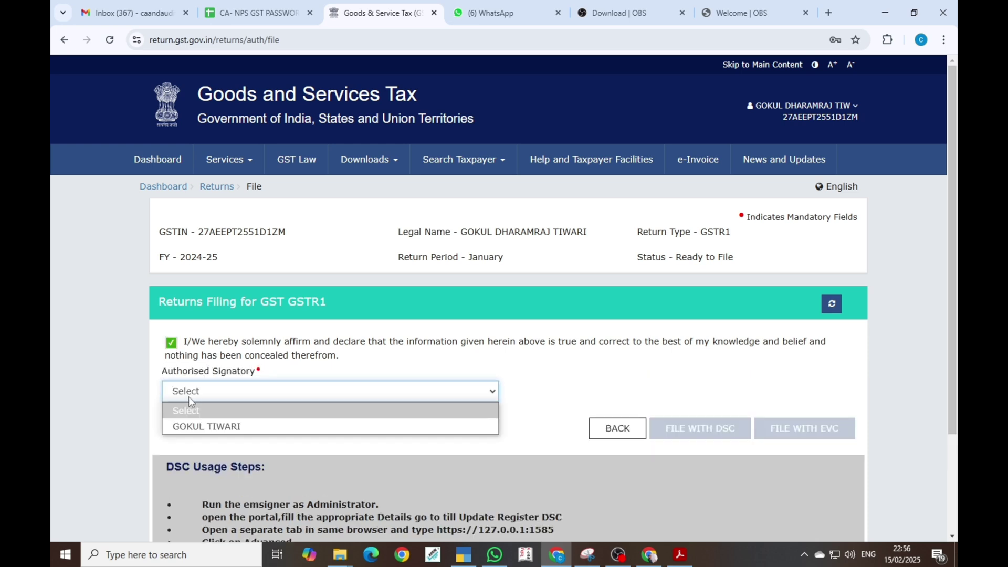
{"action": "left_click", "coordinate": [205, 427]}
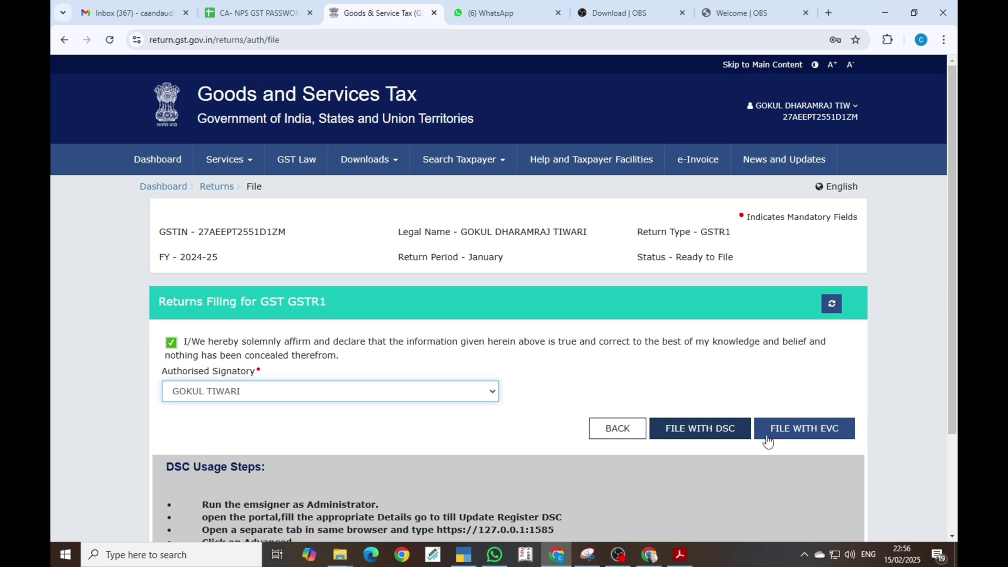
Start filing GSTR-1 with DSC and cancel at the filing confirmation, going through it twice
{"action": "left_click", "coordinate": [713, 428]}
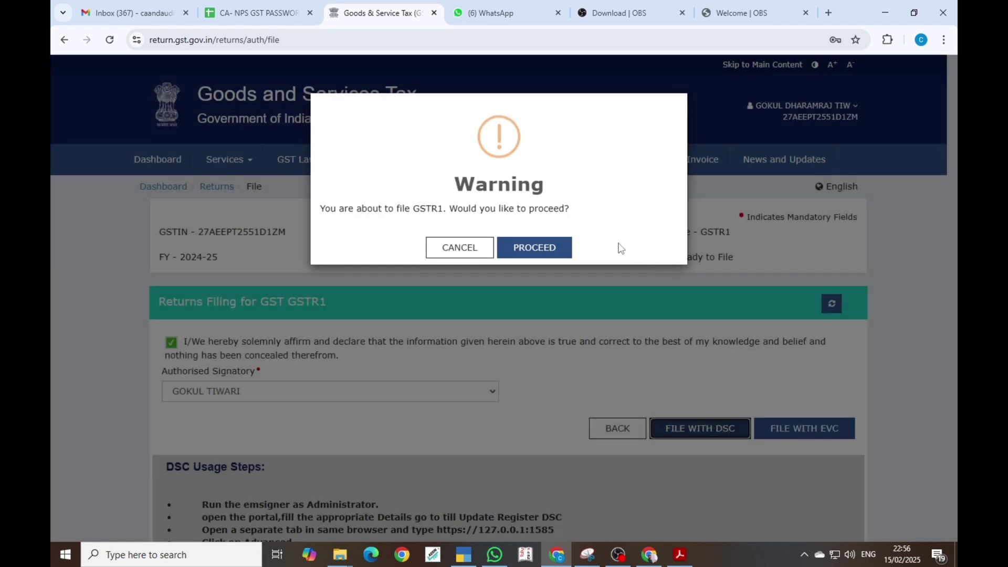
{"action": "left_click", "coordinate": [451, 246]}
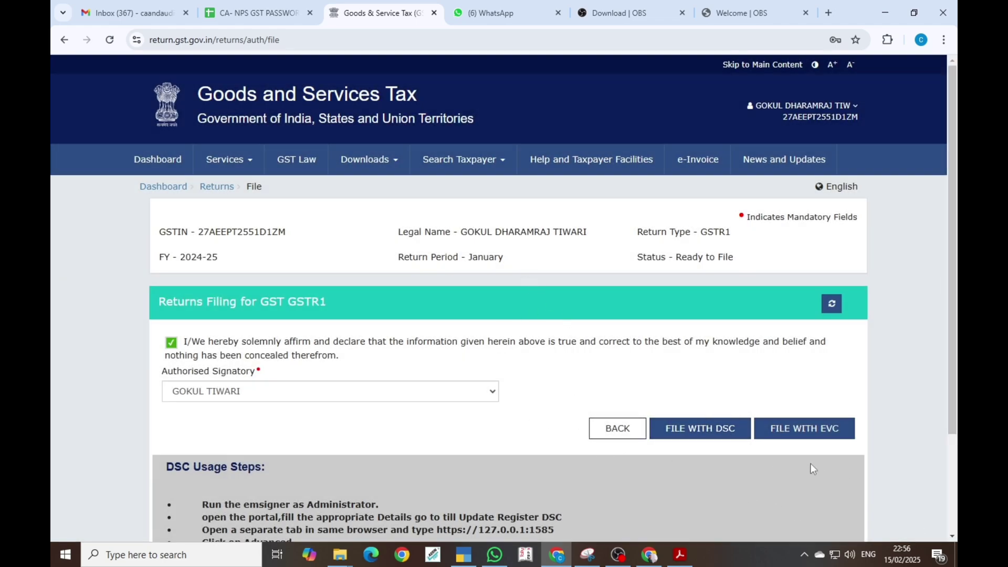
{"action": "left_click", "coordinate": [732, 428]}
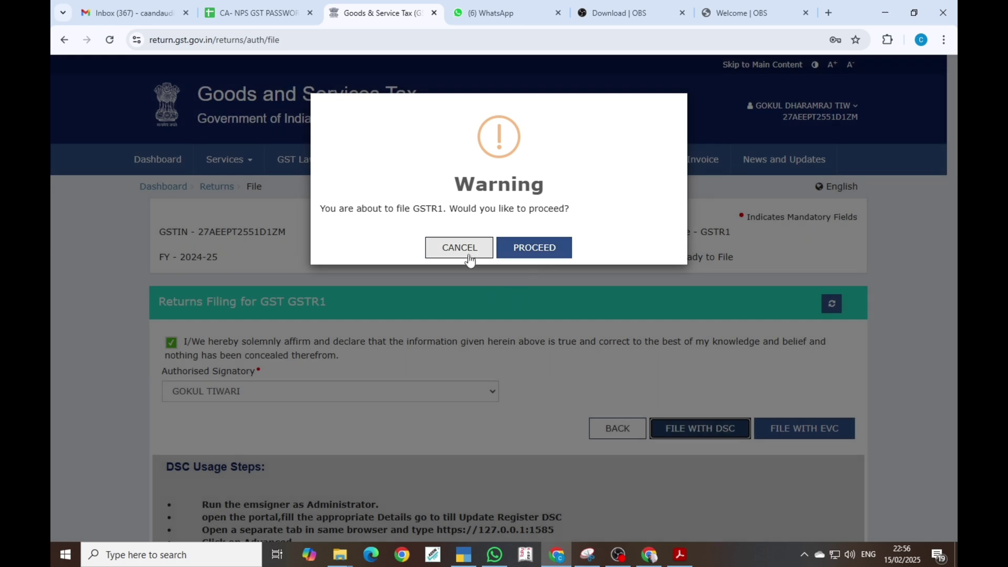
{"action": "left_click", "coordinate": [469, 254]}
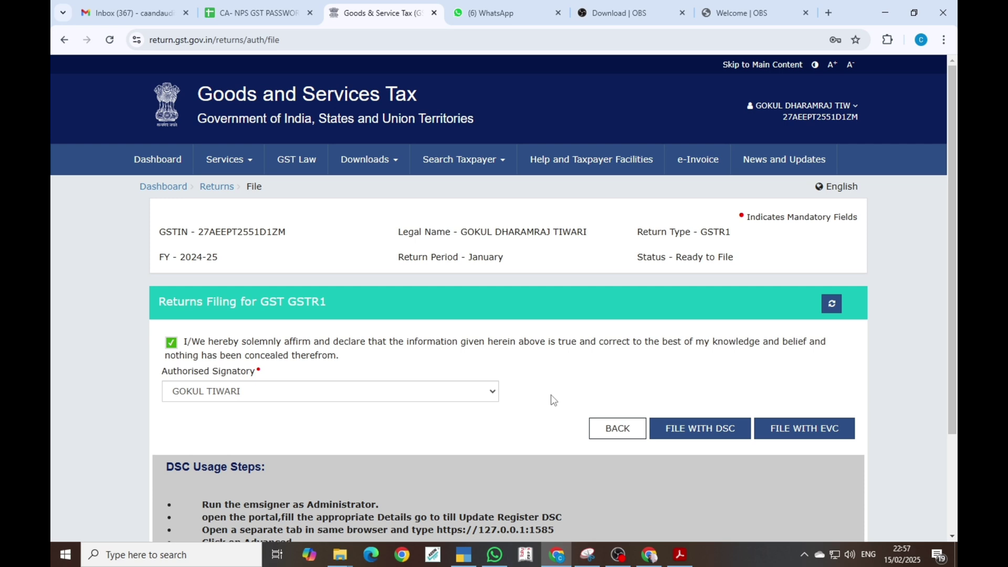
Start filing GSTR-1 with EVC and cancel the one-time password validation without entering a code
{"action": "scroll", "coordinate": [727, 394], "scroll_direction": "down", "scroll_amount": 3}
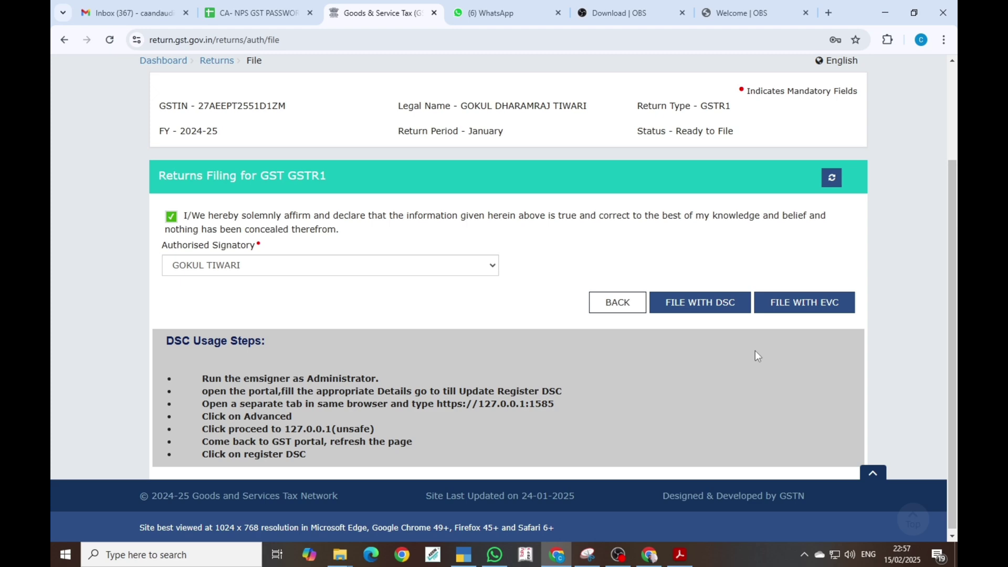
{"action": "left_click", "coordinate": [780, 304]}
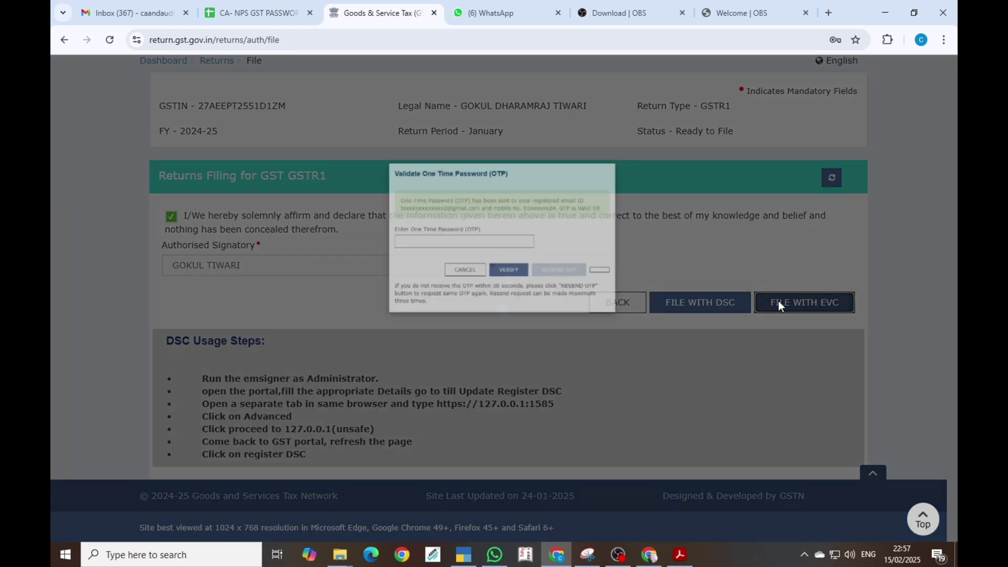
{"action": "left_click", "coordinate": [407, 231]}
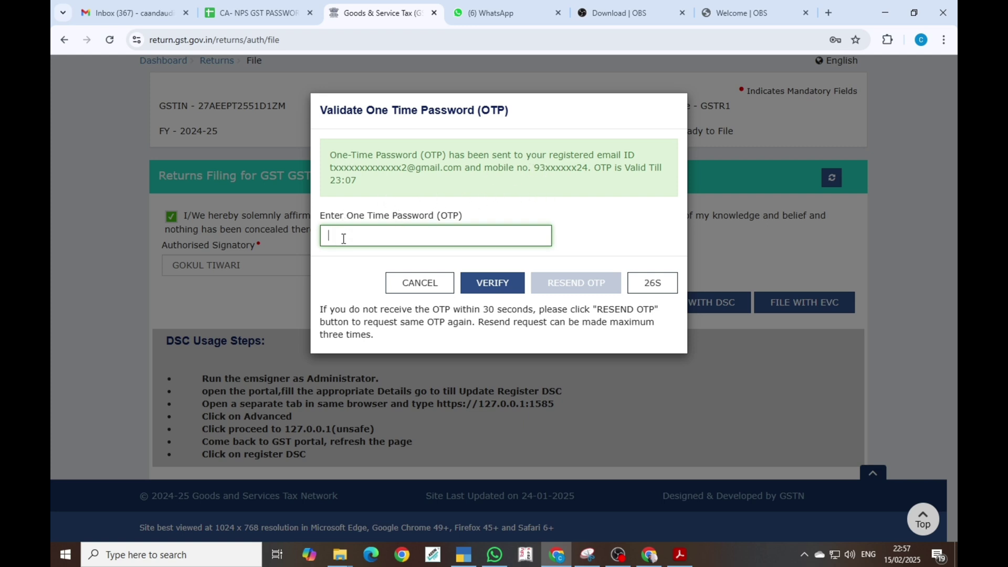
{"action": "left_click", "coordinate": [411, 287]}
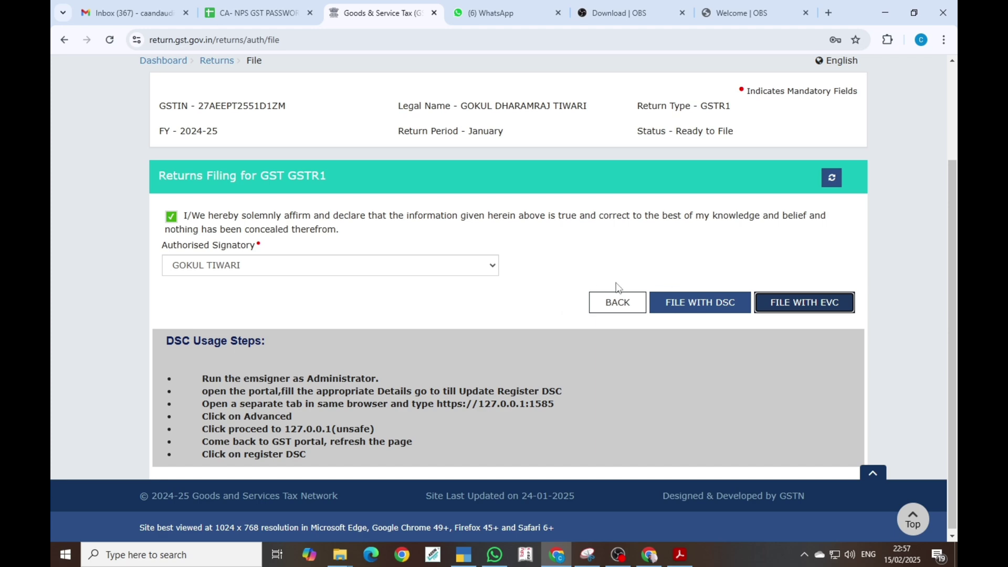
Return to the returns dashboard and look up the 2024-25 returns for Quarter 3 (Oct - Dec), December
{"action": "scroll", "coordinate": [557, 272], "scroll_direction": "up", "scroll_amount": 2}
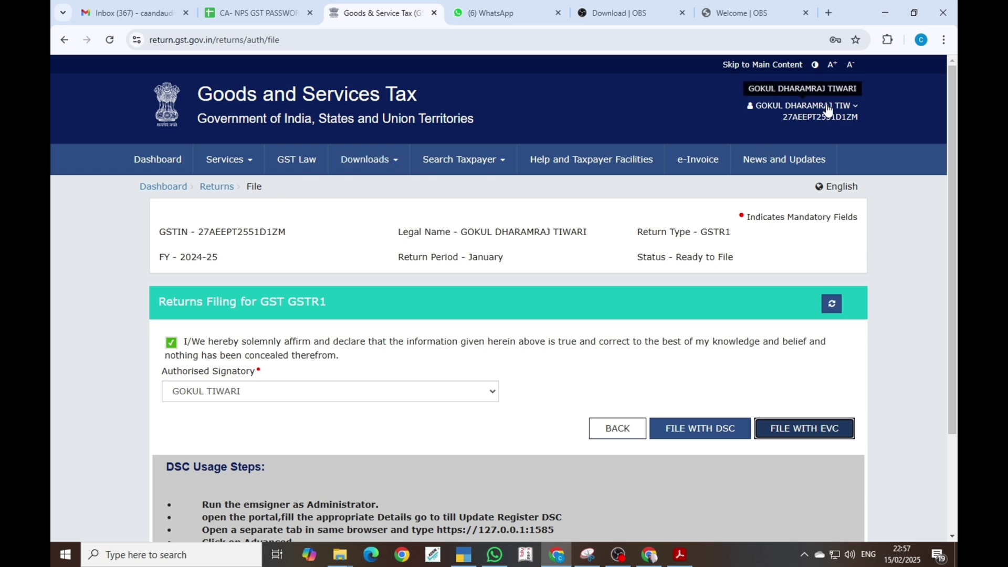
{"action": "left_click", "coordinate": [217, 187]}
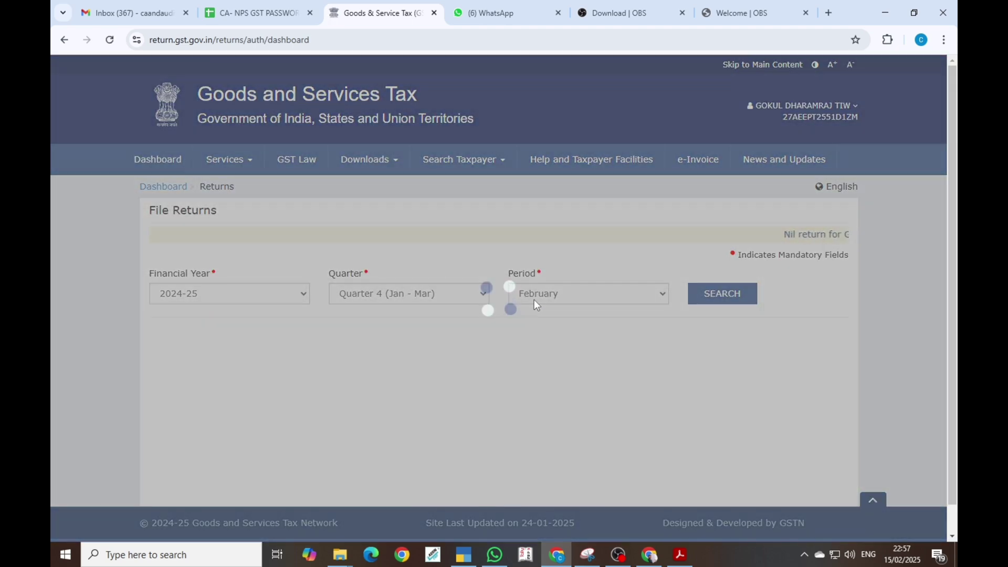
{"action": "left_click", "coordinate": [440, 295]}
{"action": "left_click", "coordinate": [410, 345]}
{"action": "left_click", "coordinate": [720, 293]}
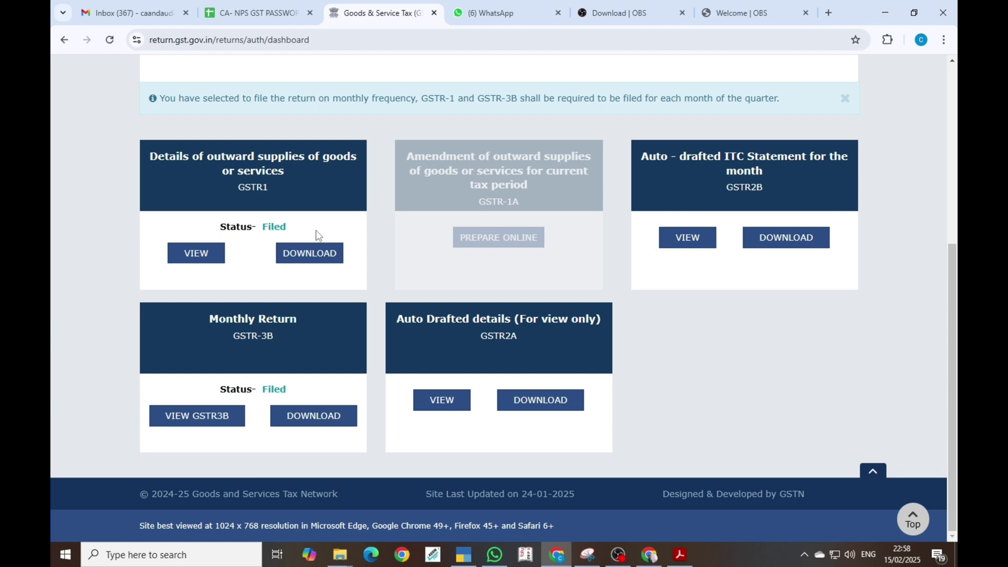
{"action": "scroll", "coordinate": [443, 399], "scroll_direction": "up", "scroll_amount": 3}
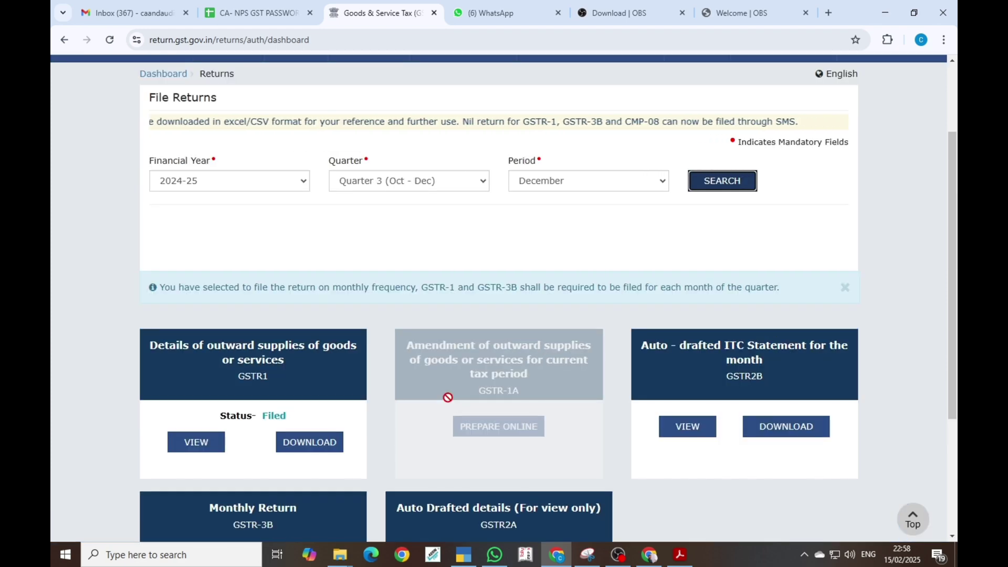